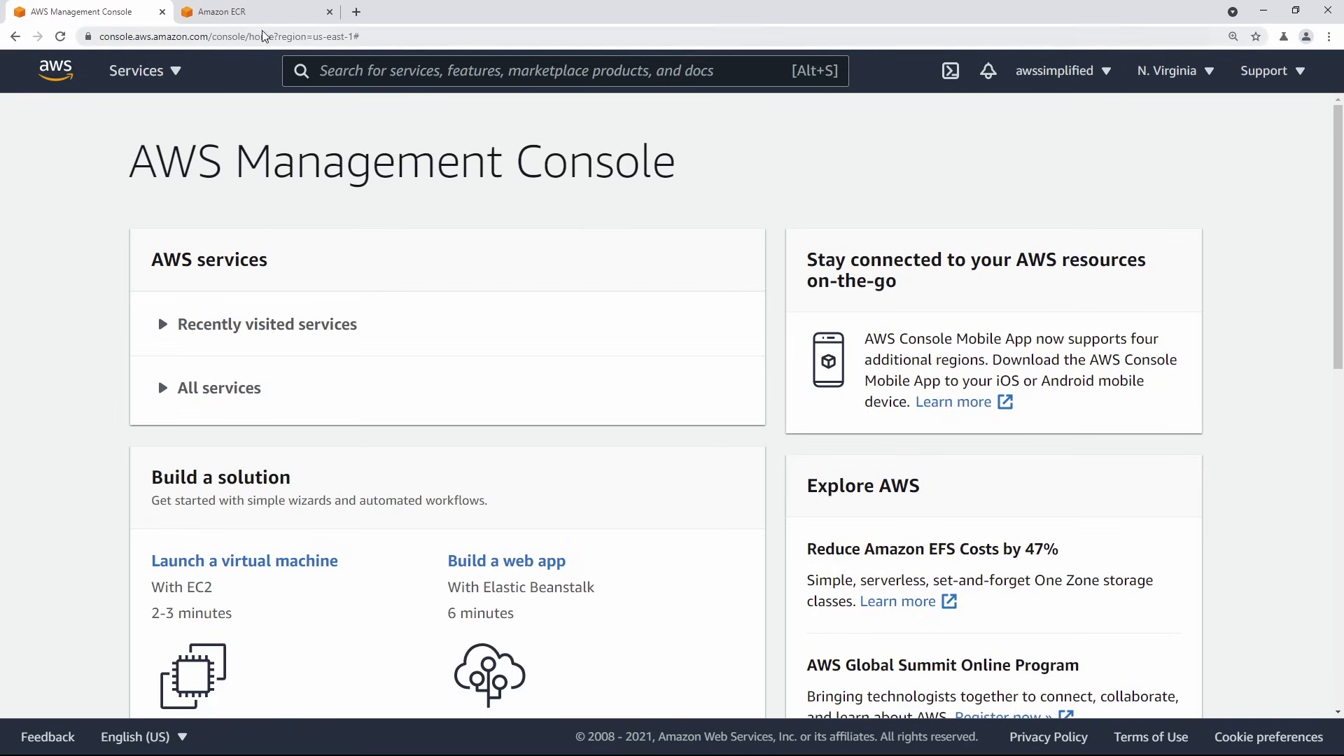
Review the flask-app repository, then switch to Visual Studio Code and check the port in app.py and the Dockerfile's exposed port.
{"action": "left_click", "coordinate": [266, 11]}
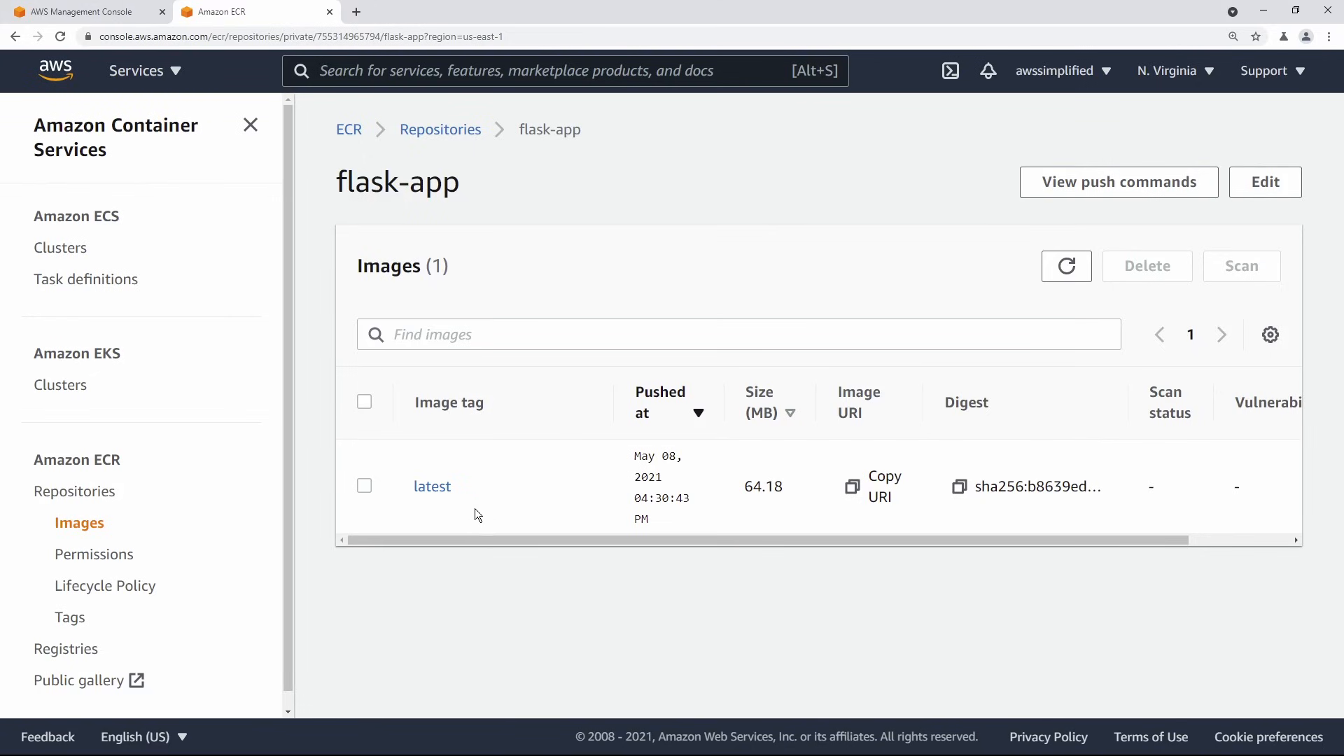
{"action": "key", "text": "alt+Tab"}
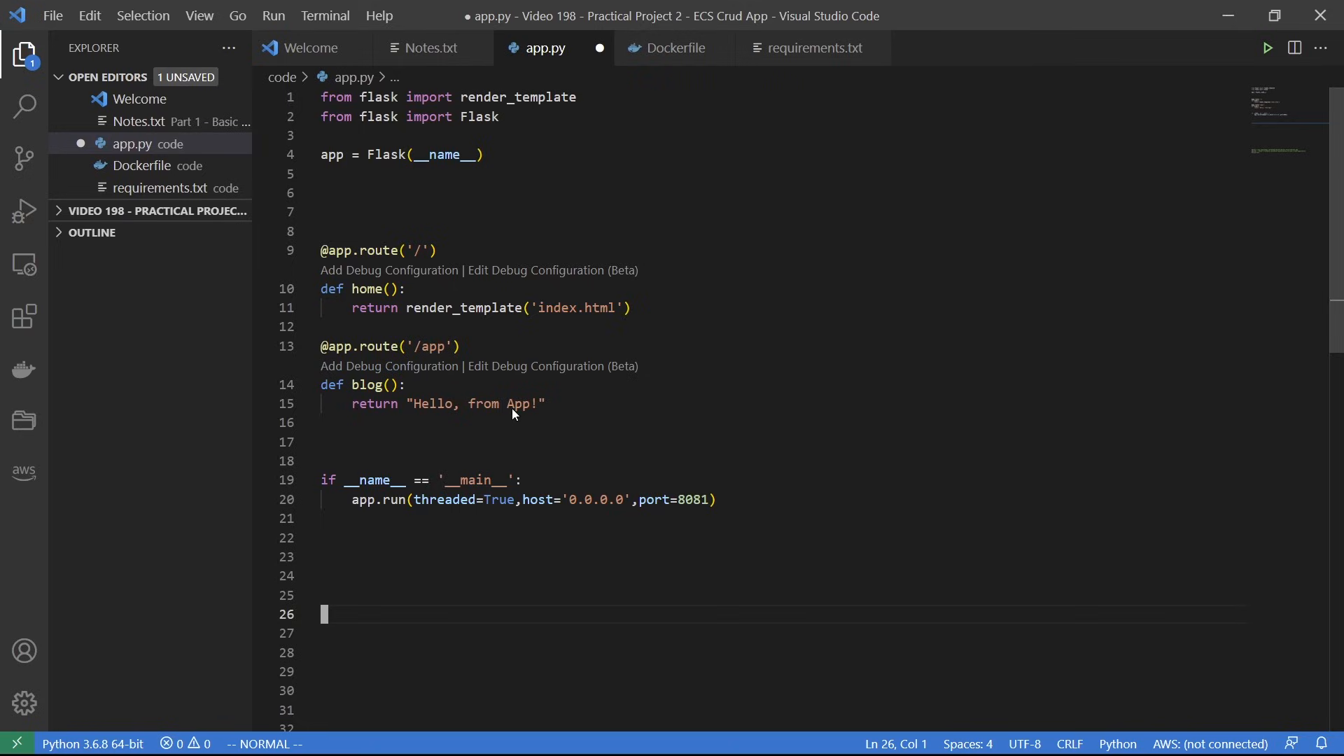
{"action": "double_click", "coordinate": [691, 503]}
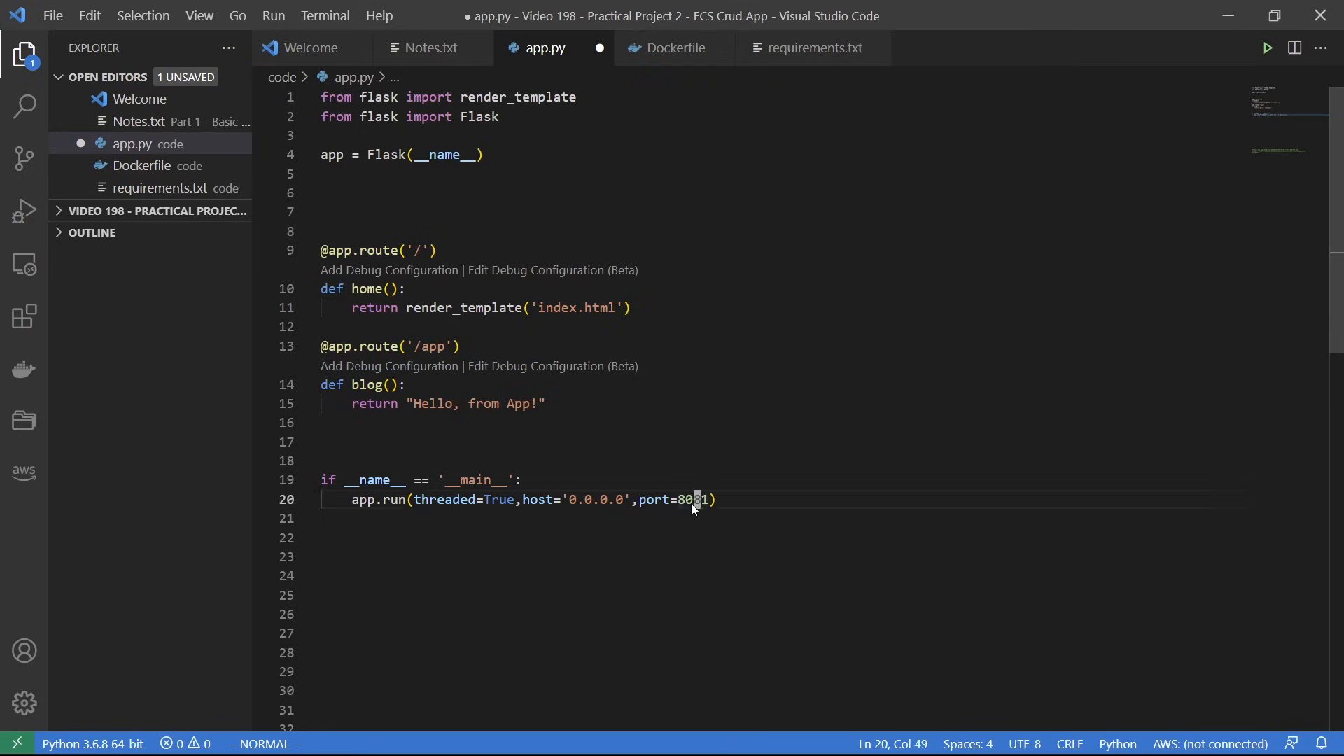
{"action": "left_click", "coordinate": [587, 456]}
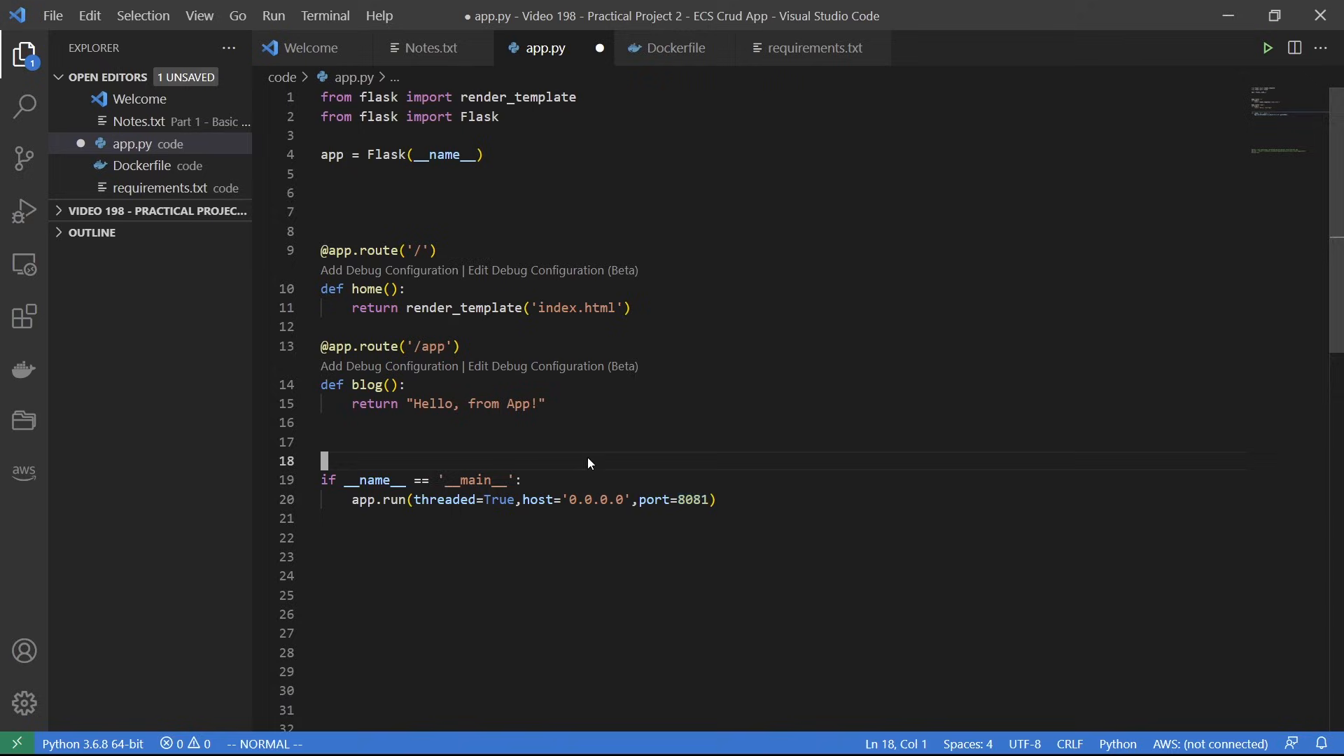
{"action": "left_click", "coordinate": [162, 168]}
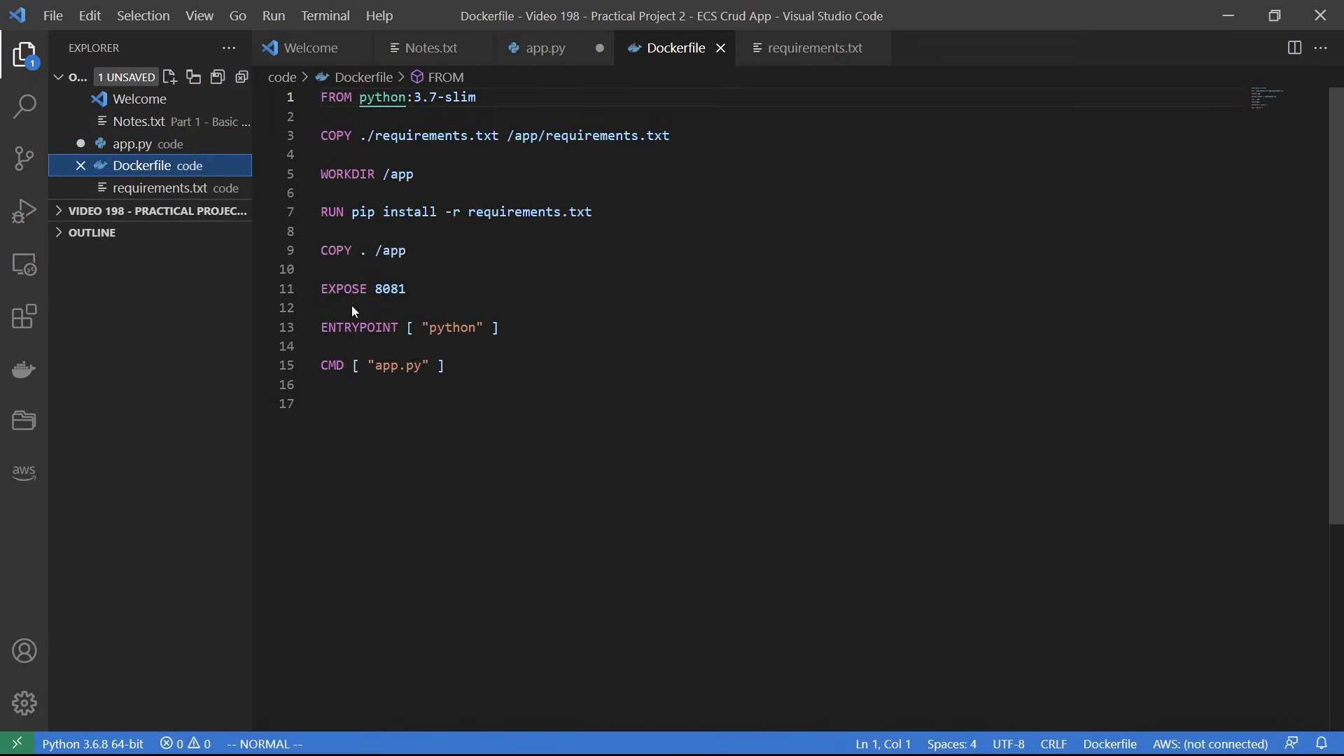
{"action": "double_click", "coordinate": [389, 291]}
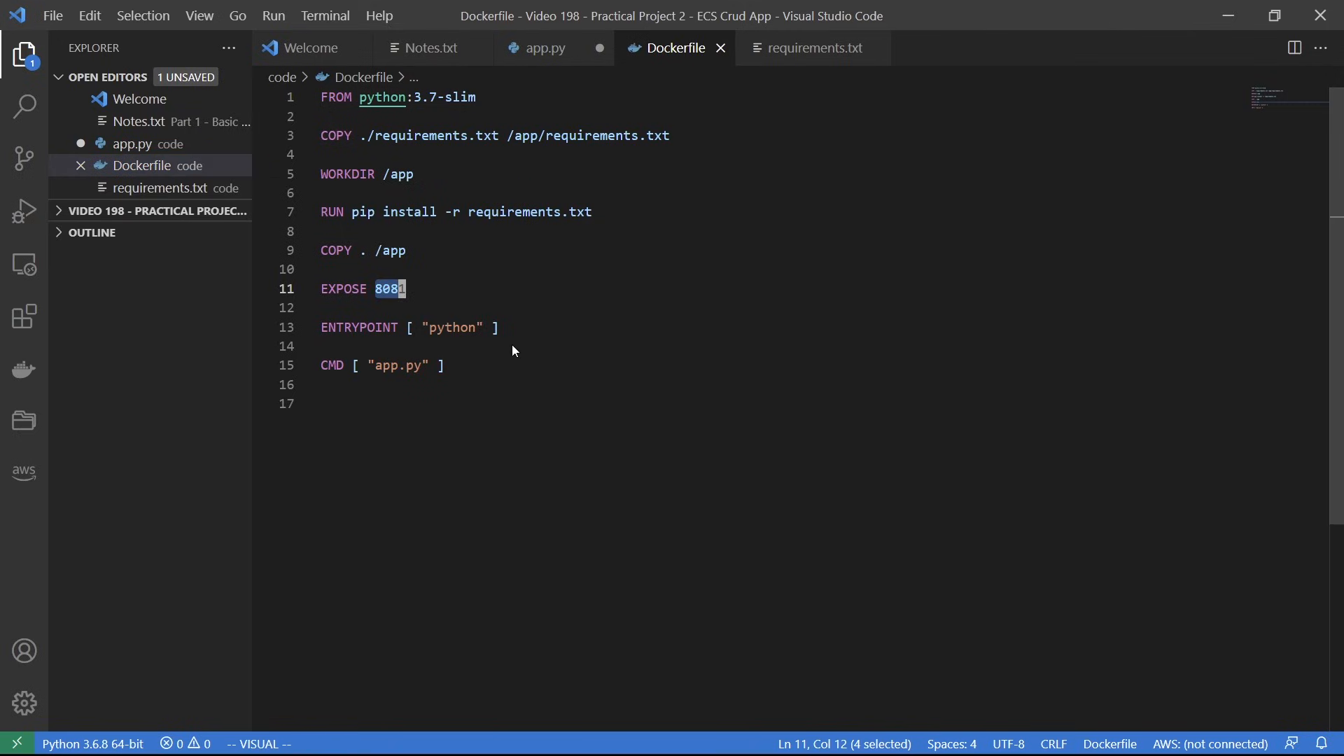
{"action": "left_click", "coordinate": [410, 307]}
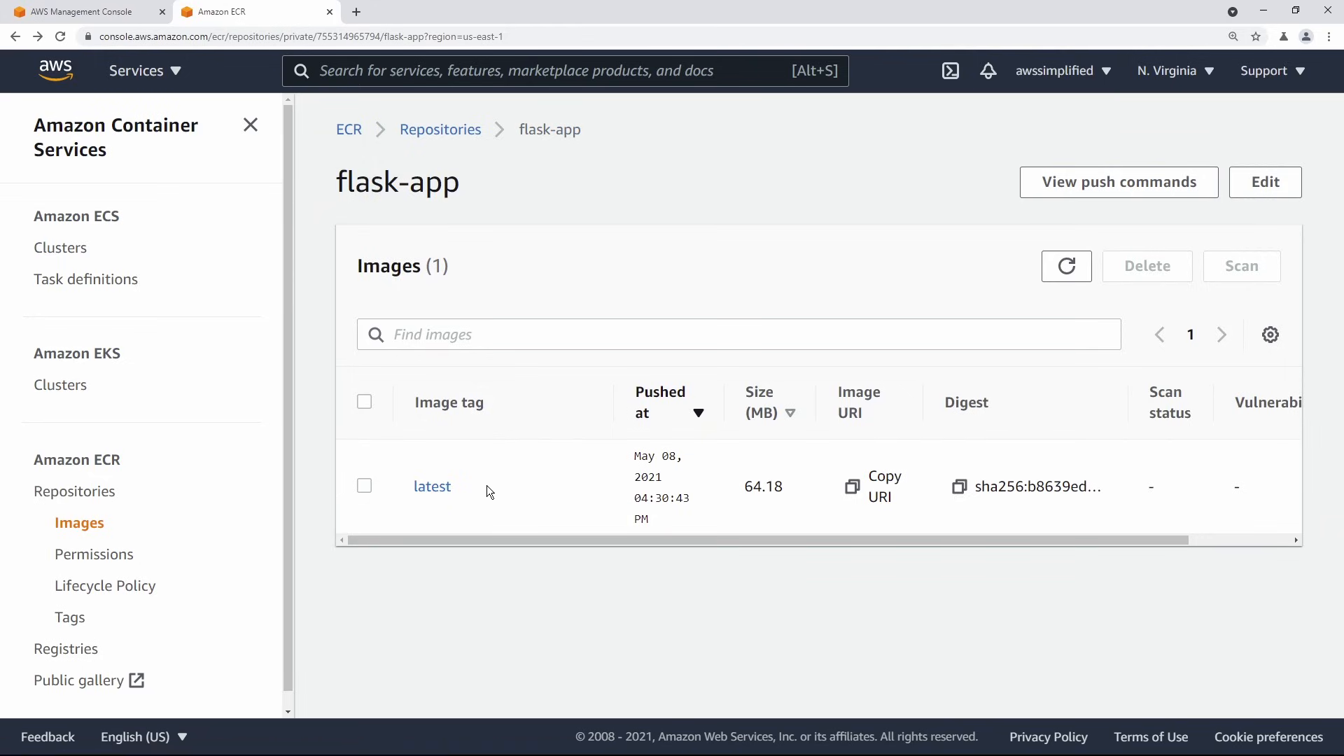
Back in the browser, open the details of the flask-app image tagged latest and copy its image URI.
{"action": "left_click", "coordinate": [441, 488]}
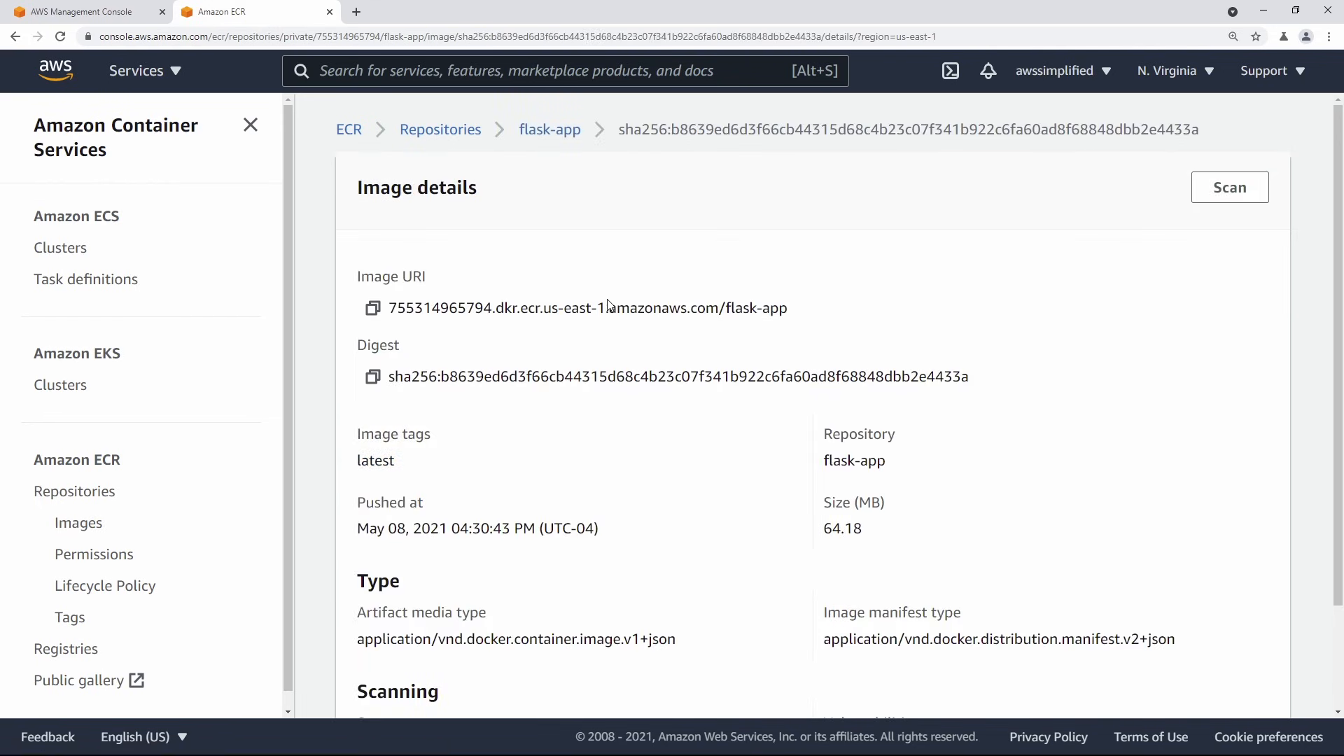
{"action": "left_click_drag", "start_coordinate": [792, 308], "coordinate": [505, 329]}
{"action": "left_click", "coordinate": [788, 313]}
{"action": "triple_click", "coordinate": [788, 313]}
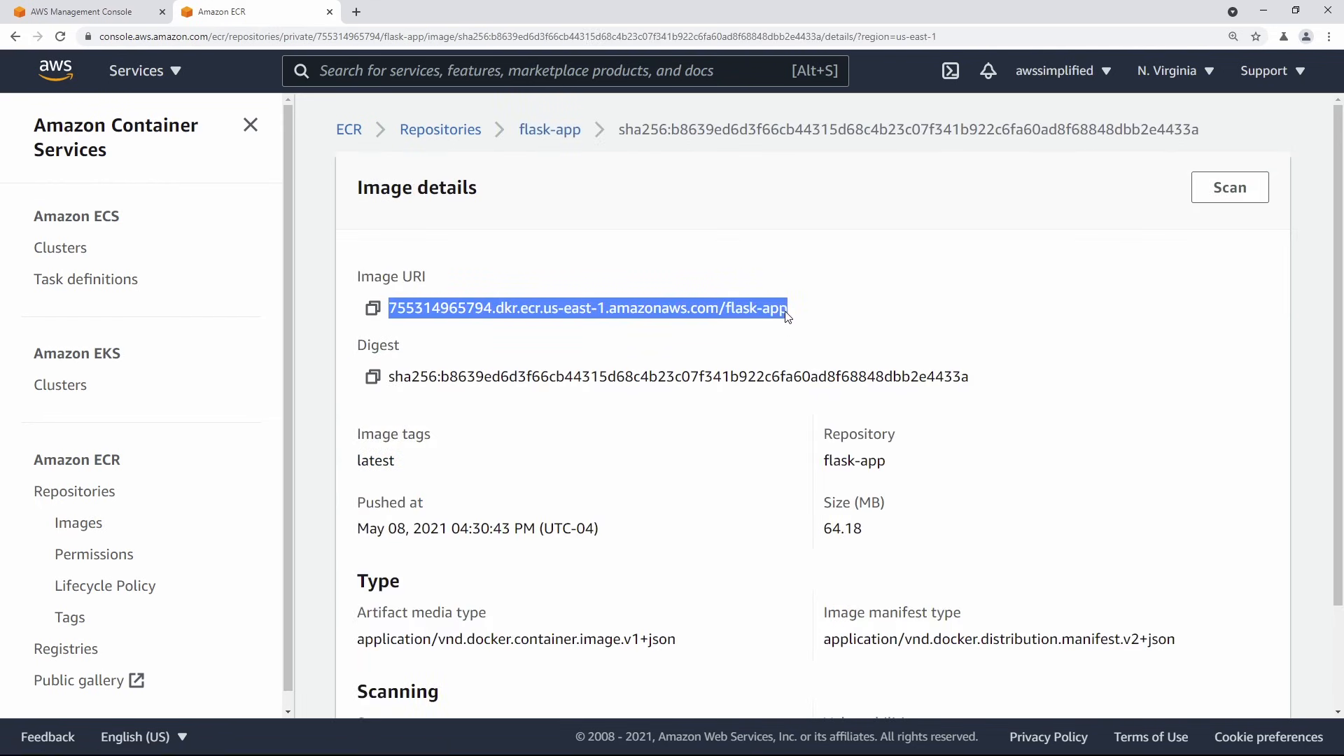
{"action": "left_click", "coordinate": [372, 308]}
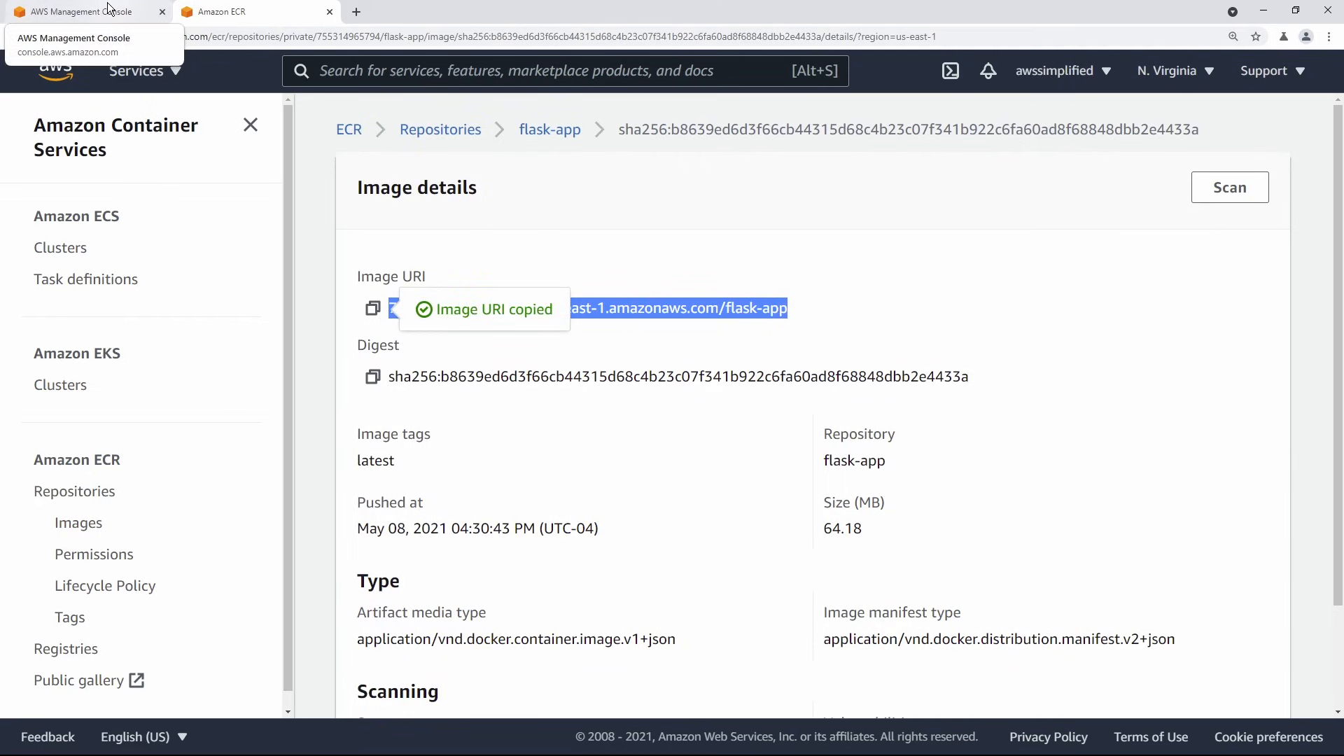
{"action": "left_click", "coordinate": [568, 353]}
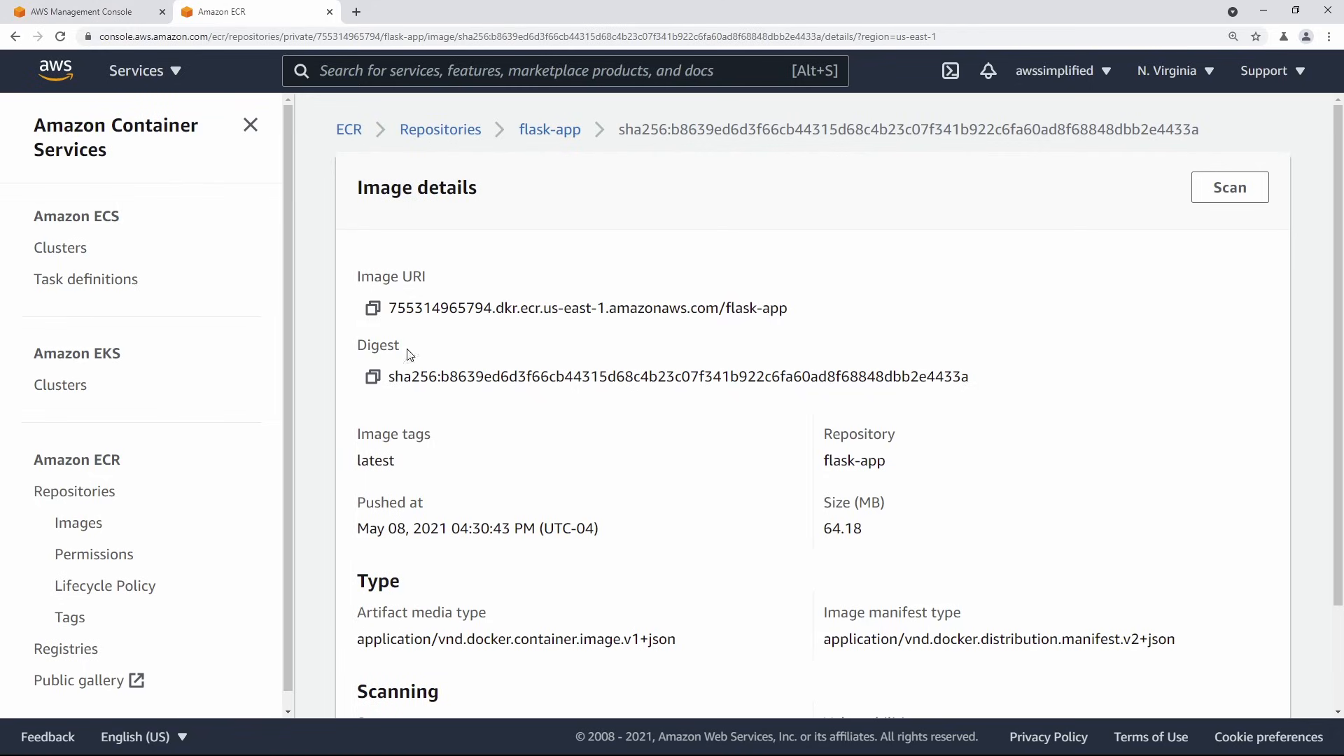
In the AWS Management Console, search for "ecs" and open Elastic Container Service.
{"action": "left_click", "coordinate": [127, 16]}
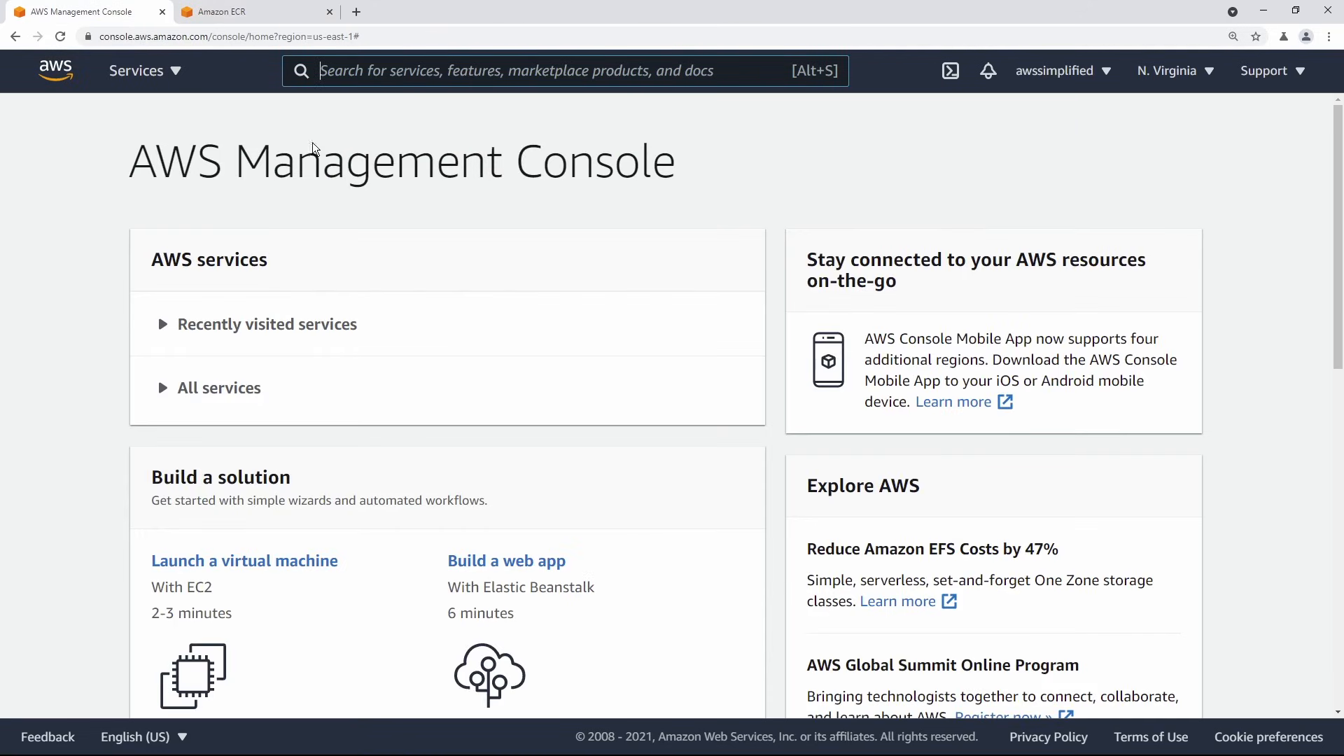
{"action": "key", "text": "alt+s"}
{"action": "type", "text": "ecs"}
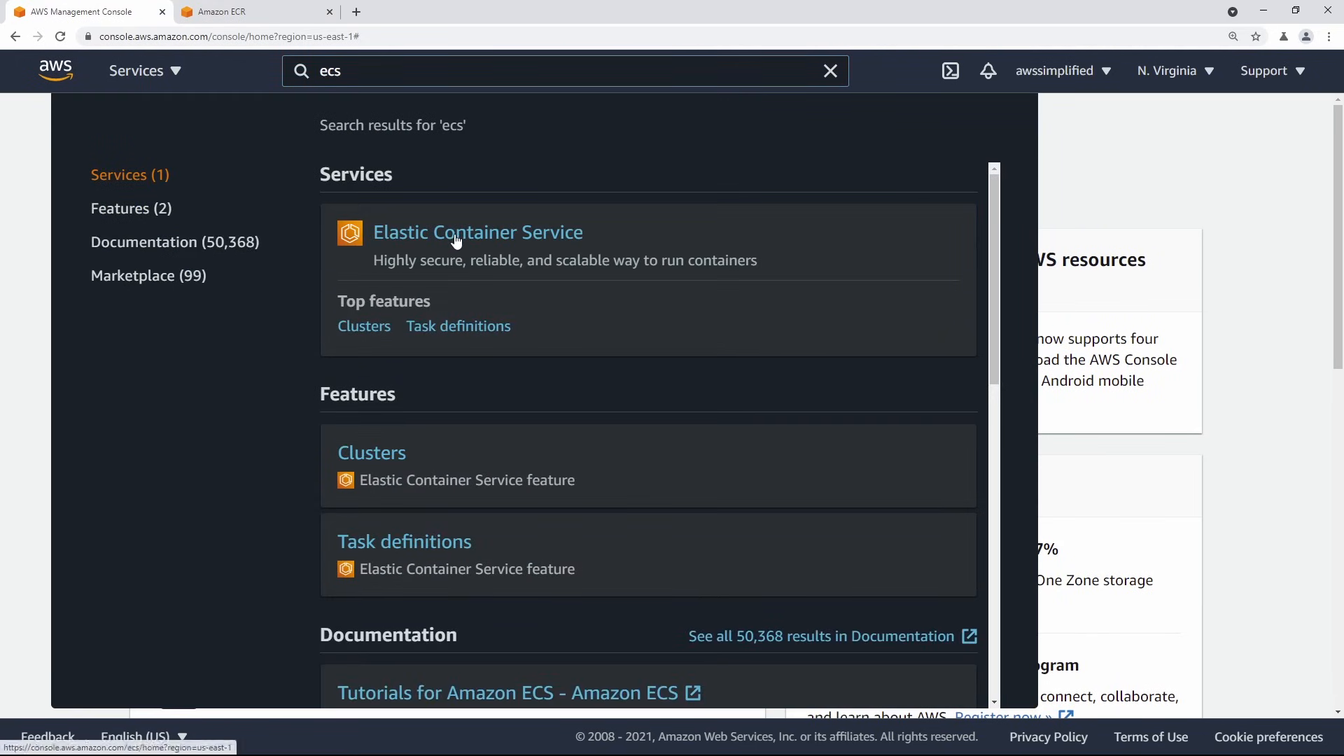
{"action": "left_click", "coordinate": [453, 234]}
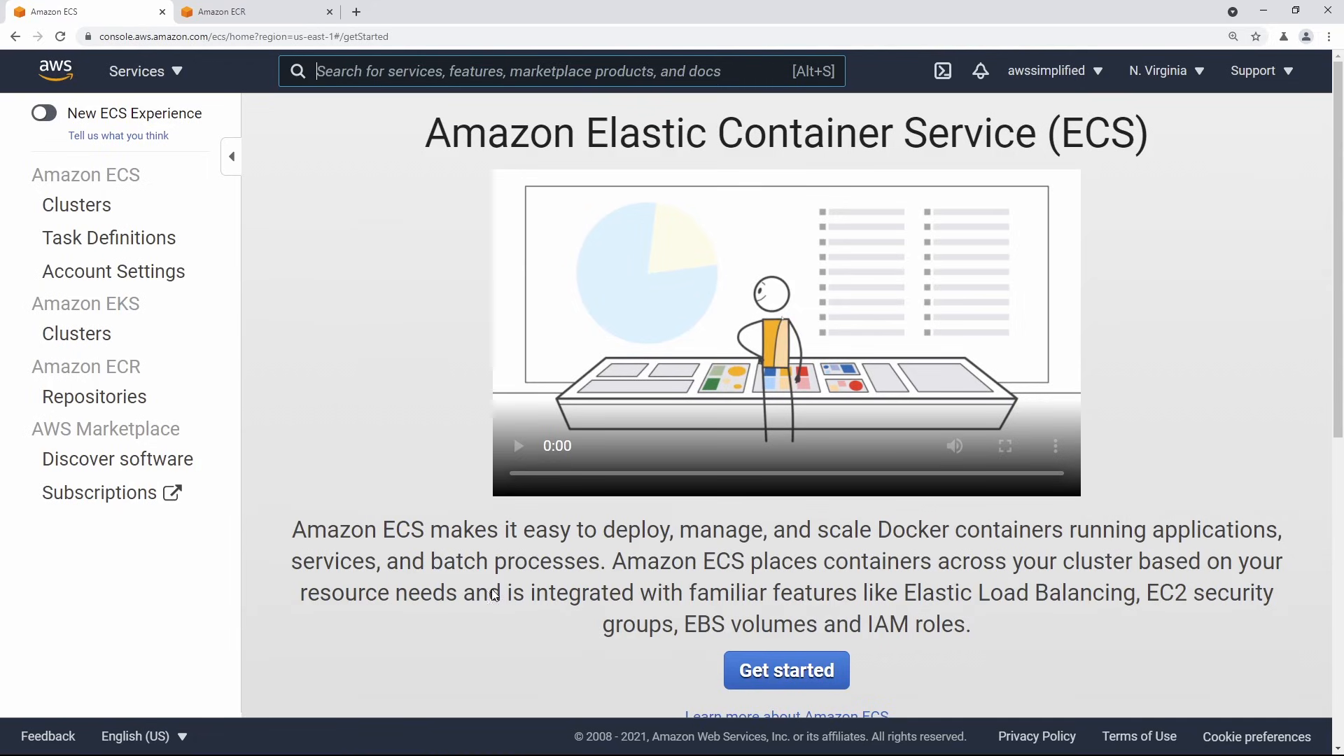
{"action": "scroll", "coordinate": [506, 573], "scroll_direction": "down", "scroll_amount": 3}
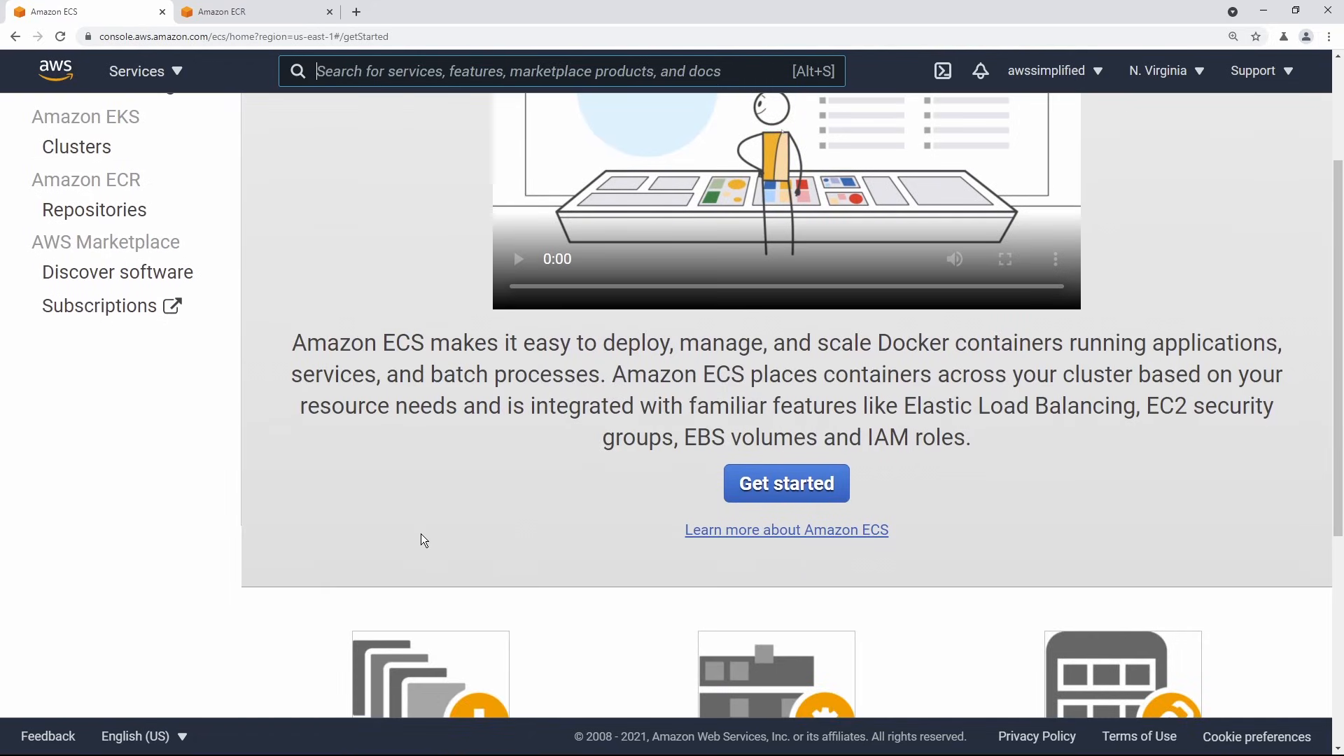
{"action": "scroll", "coordinate": [421, 533], "scroll_direction": "up", "scroll_amount": 3}
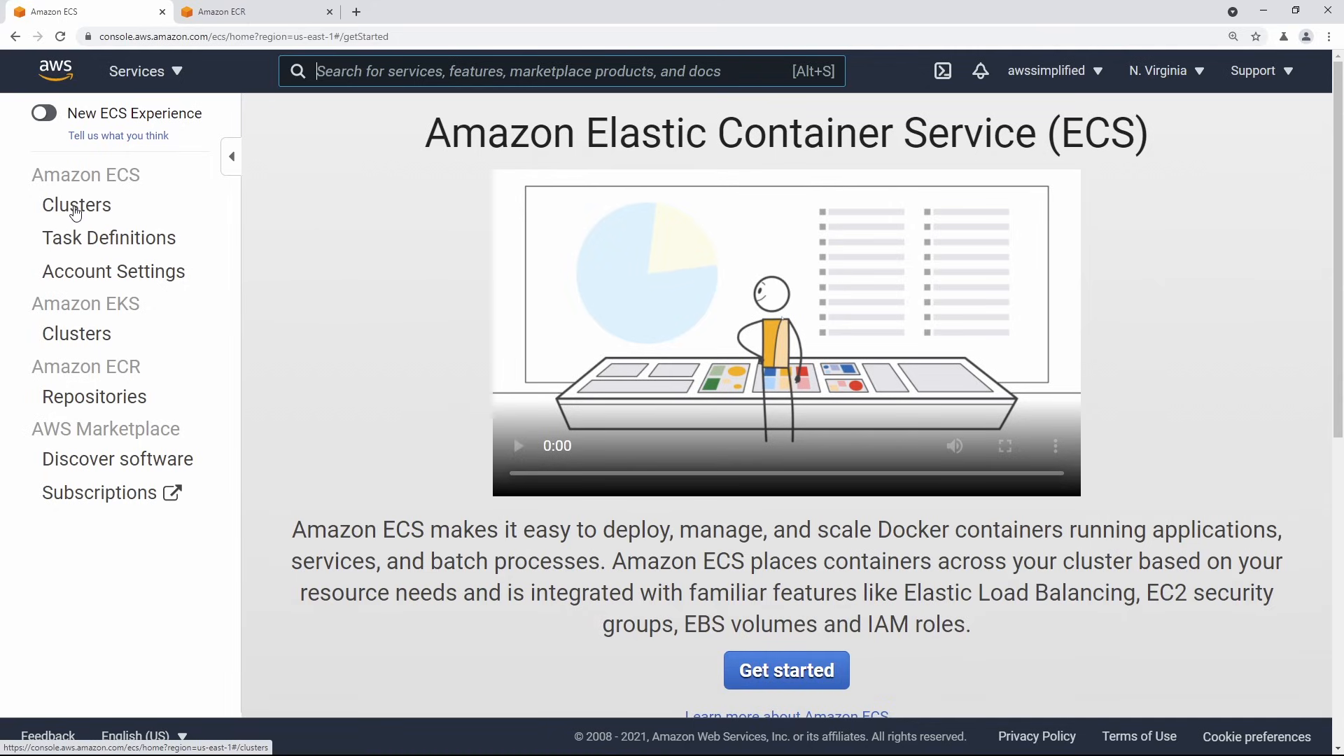
Start creating an ECS cluster with the Networking only template powered by AWS Fargate.
{"action": "left_click", "coordinate": [96, 209]}
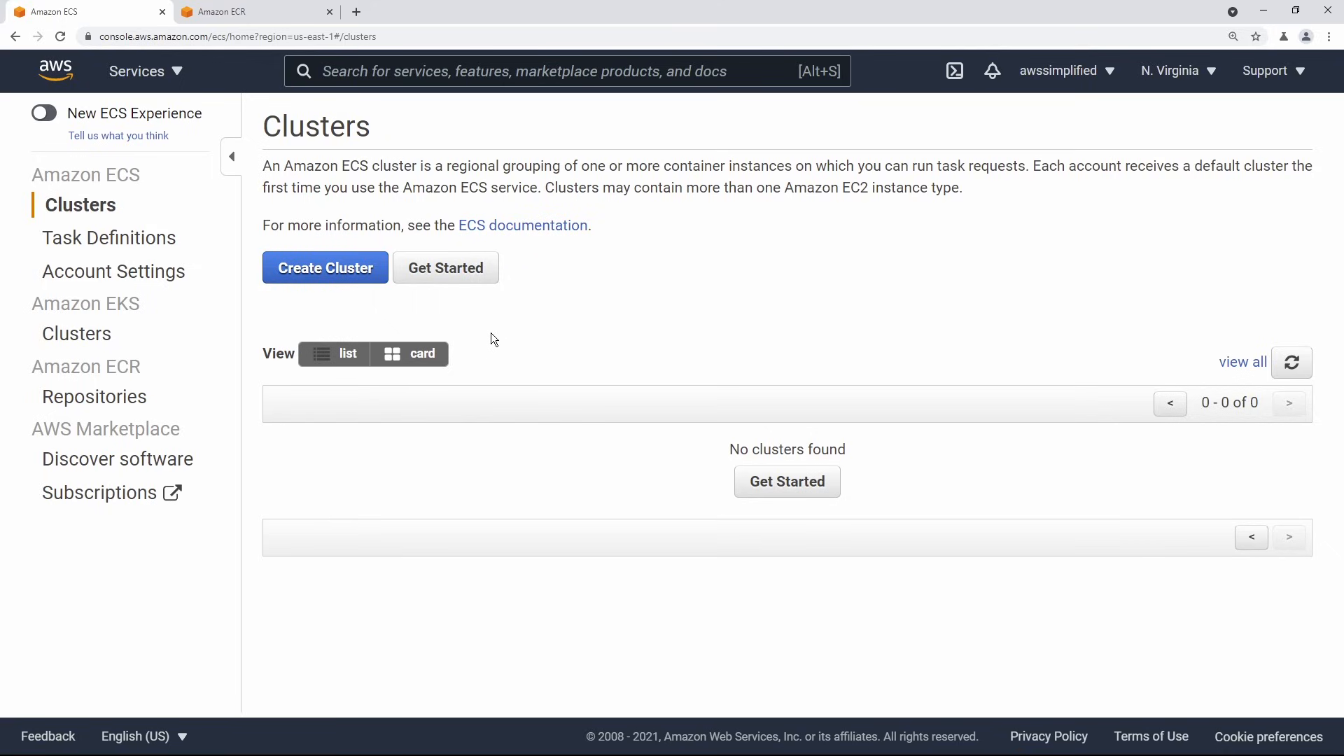
{"action": "left_click", "coordinate": [337, 280]}
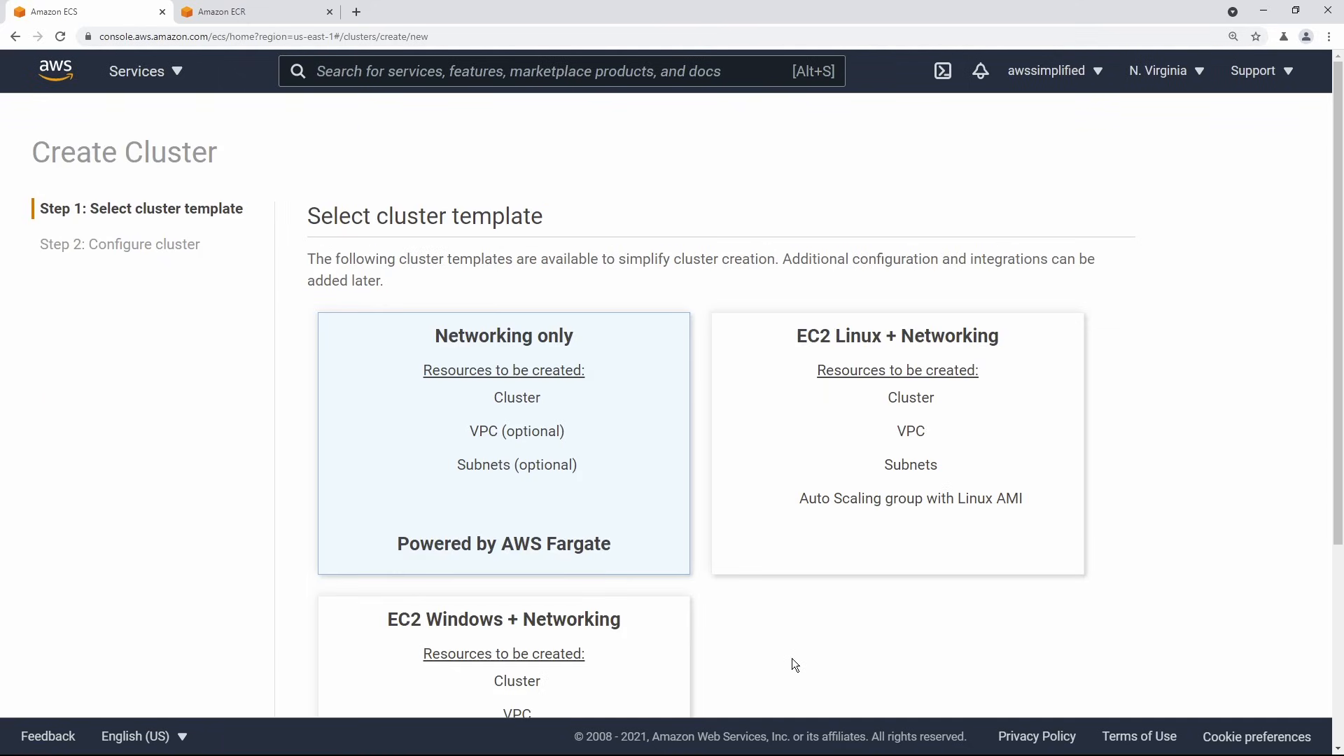
{"action": "scroll", "coordinate": [792, 659], "scroll_direction": "down", "scroll_amount": 1}
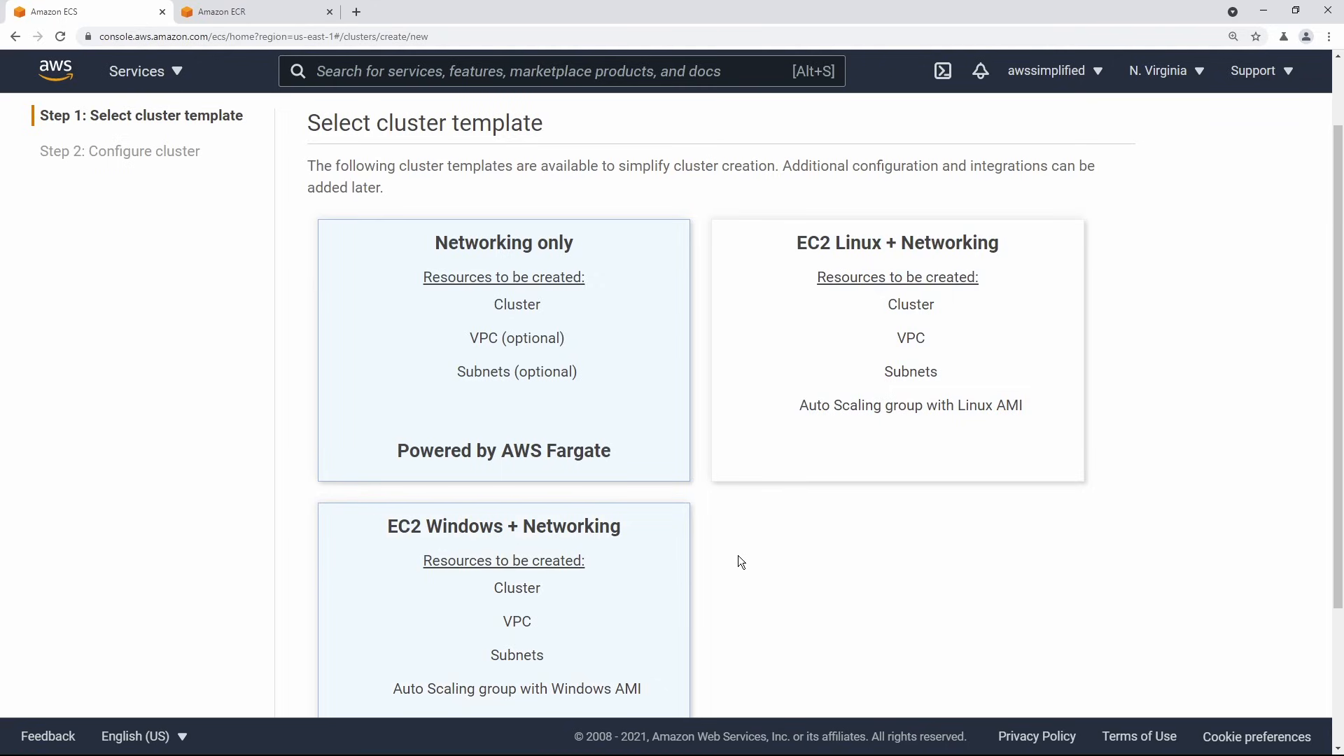
{"action": "scroll", "coordinate": [868, 578], "scroll_direction": "down", "scroll_amount": 3}
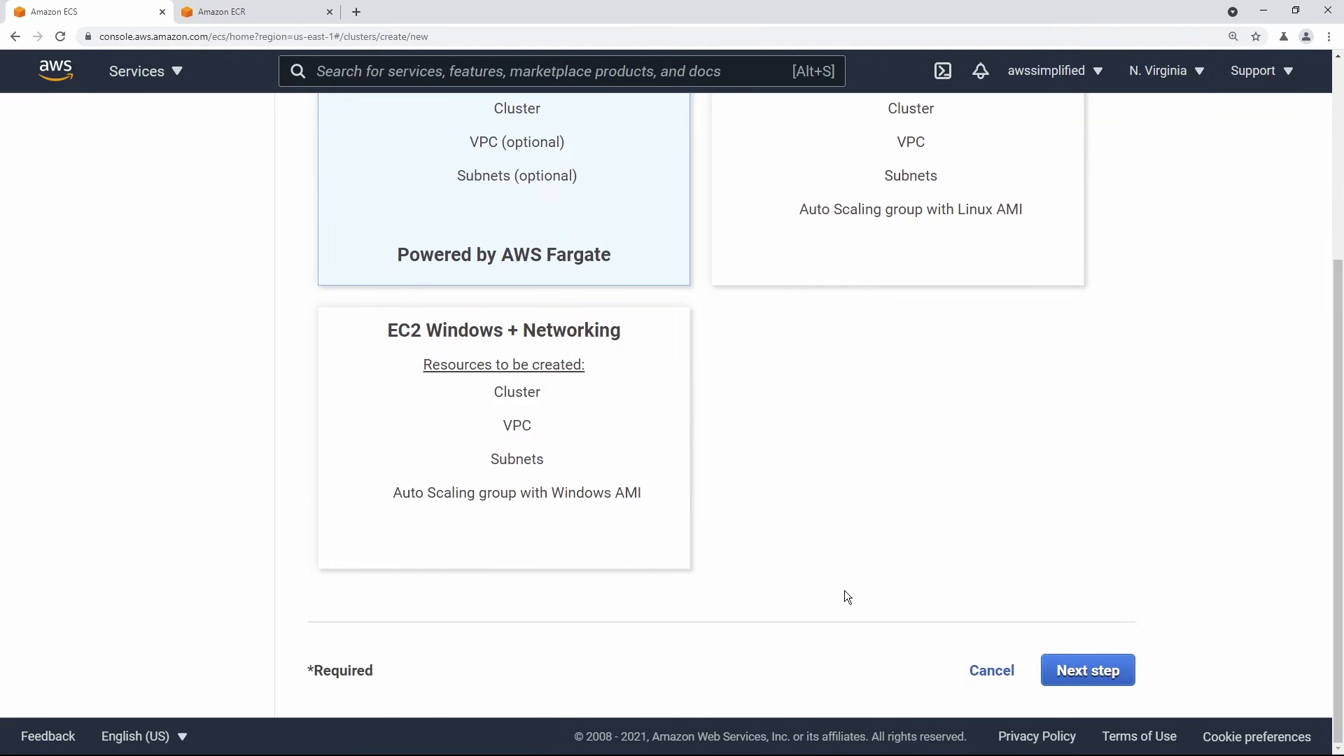
{"action": "left_click", "coordinate": [1091, 669]}
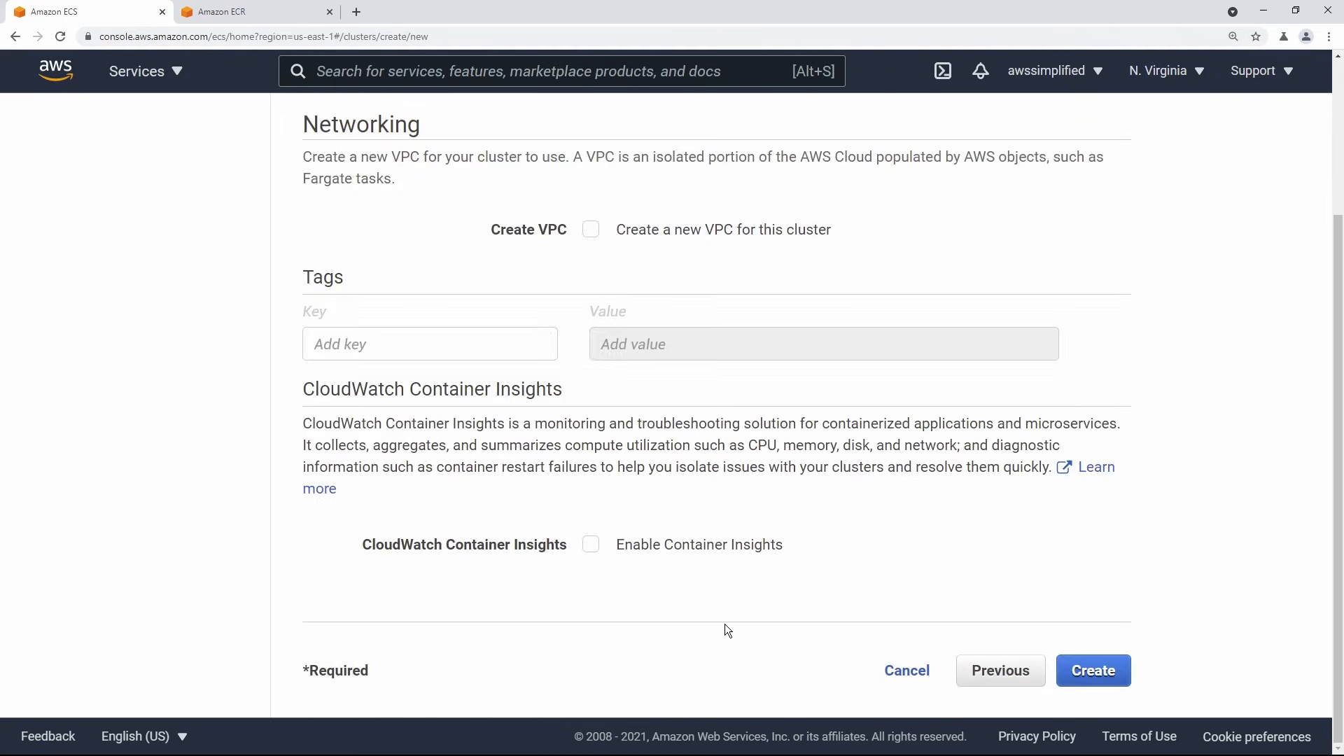
Name the cluster DemoAppCluster and create it without a new VPC, tags or Container Insights.
{"action": "scroll", "coordinate": [620, 439], "scroll_direction": "up", "scroll_amount": 3}
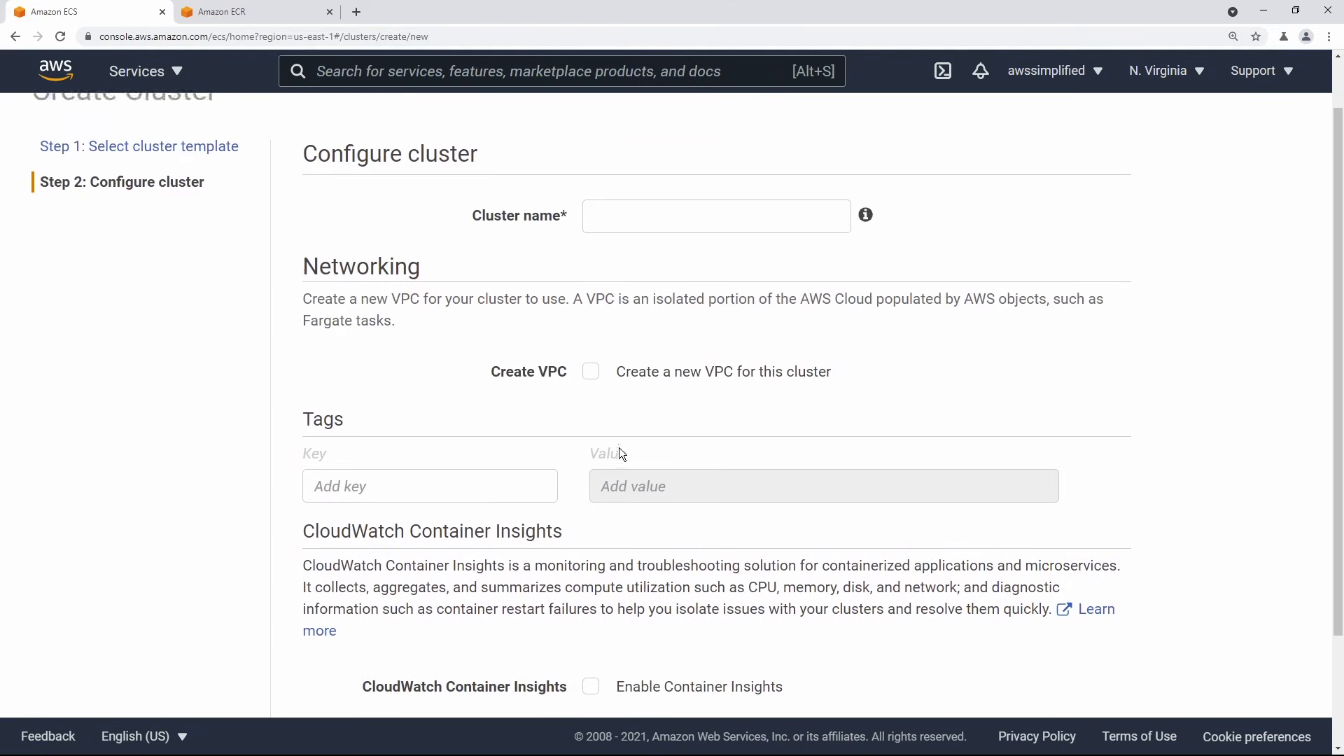
{"action": "left_click", "coordinate": [642, 290]}
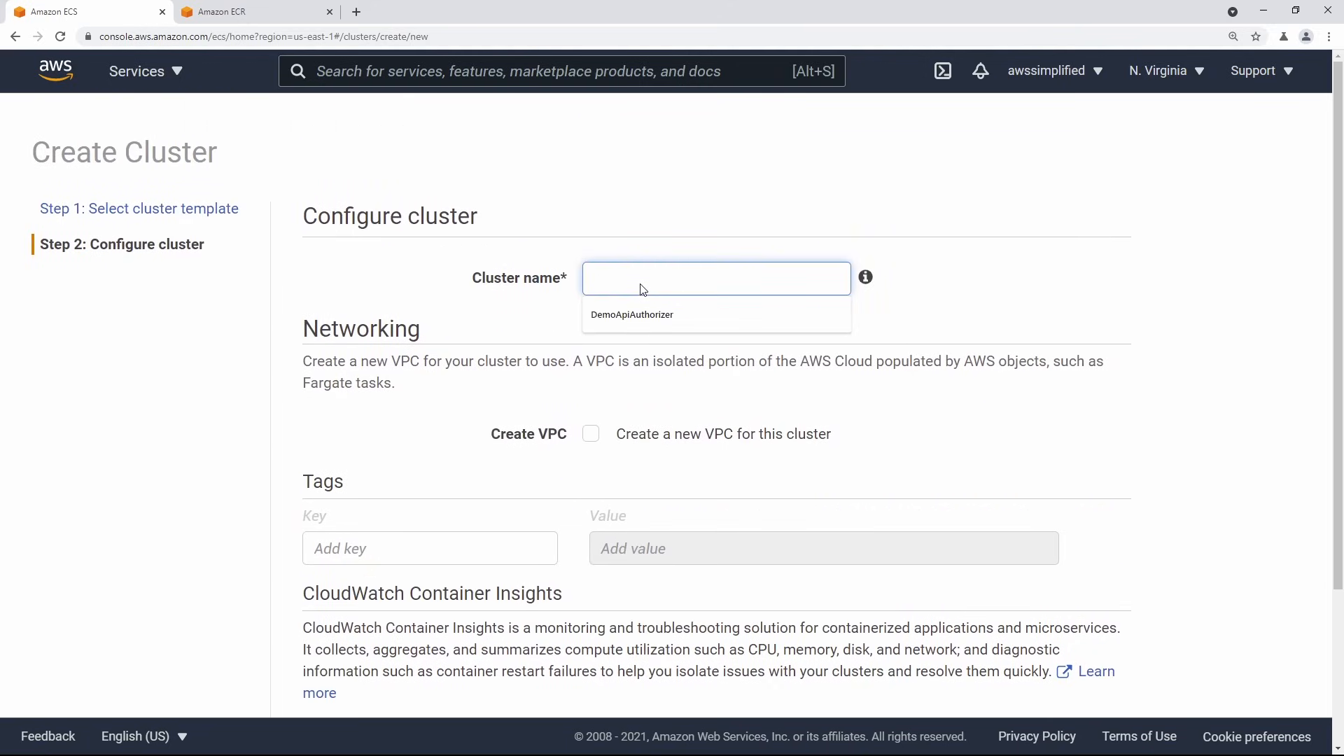
{"action": "type", "text": "DemoApp"}
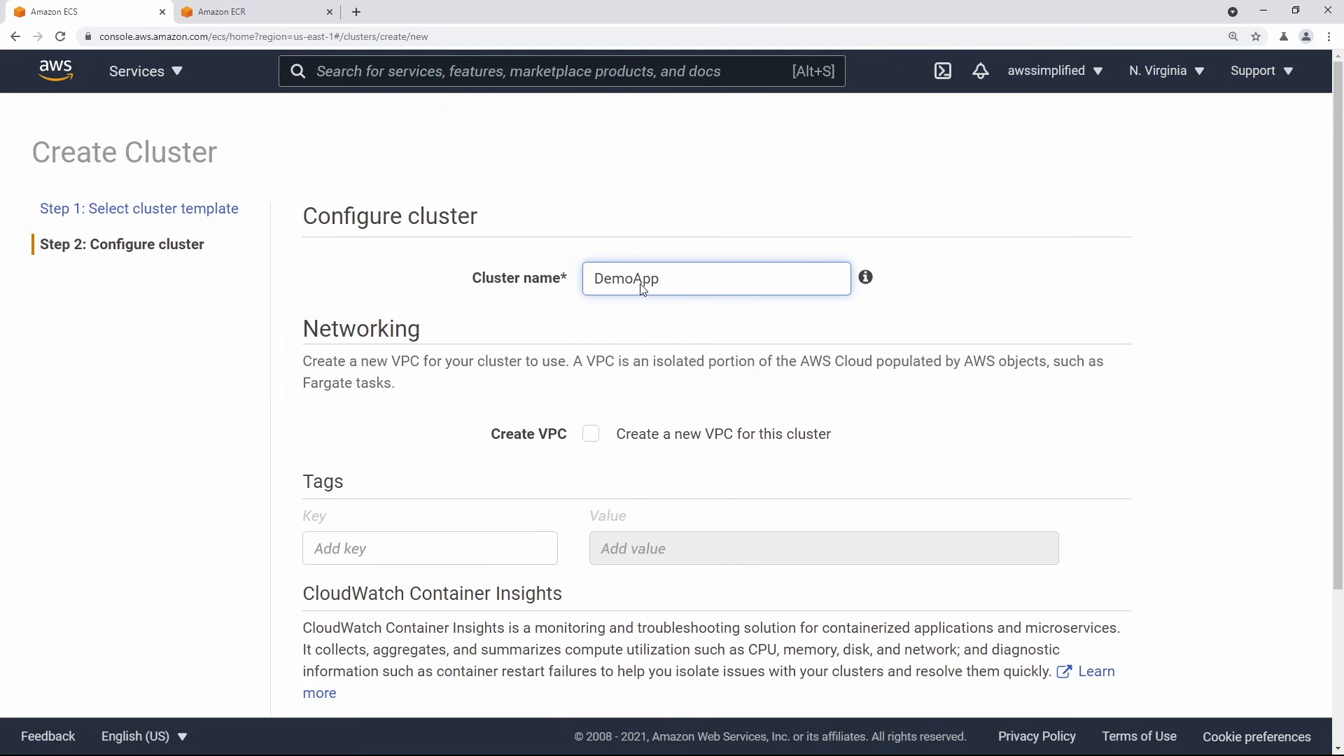
{"action": "type", "text": "Cluster"}
{"action": "left_click", "coordinate": [1077, 389]}
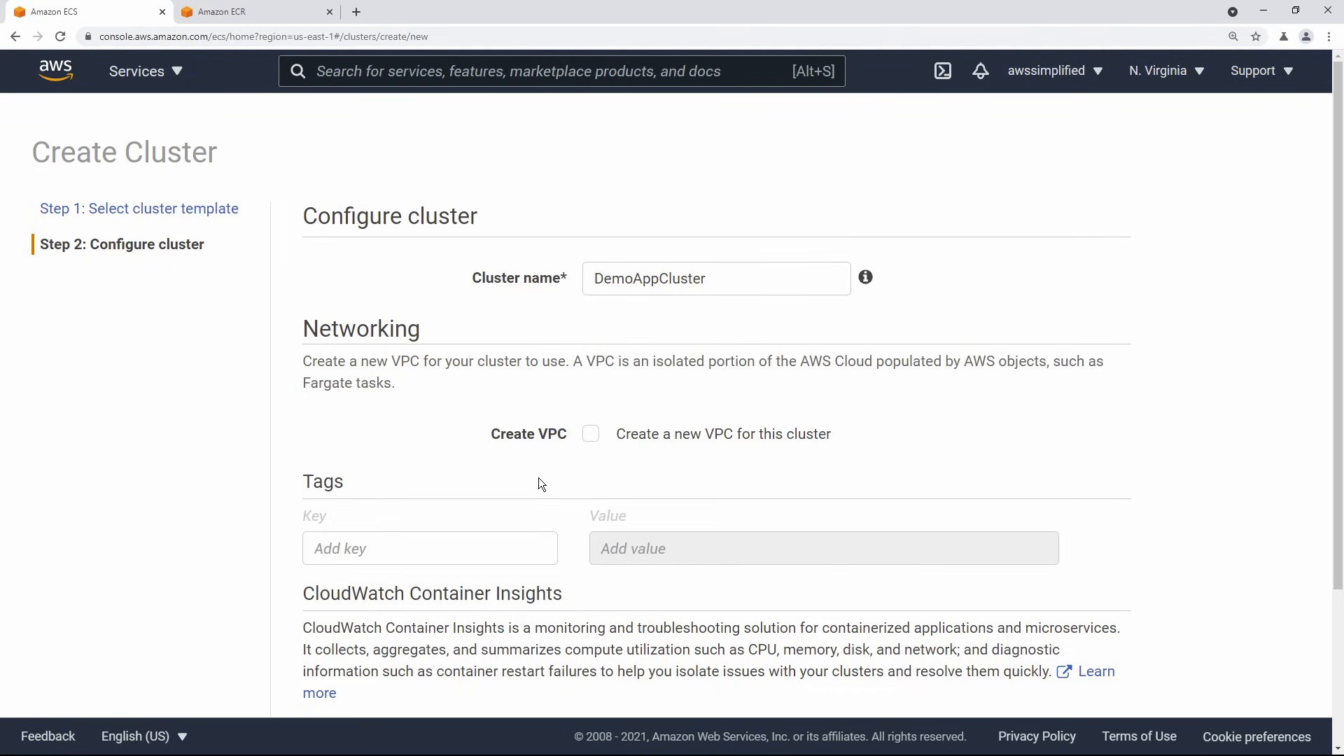
{"action": "scroll", "coordinate": [536, 478], "scroll_direction": "down", "scroll_amount": 3}
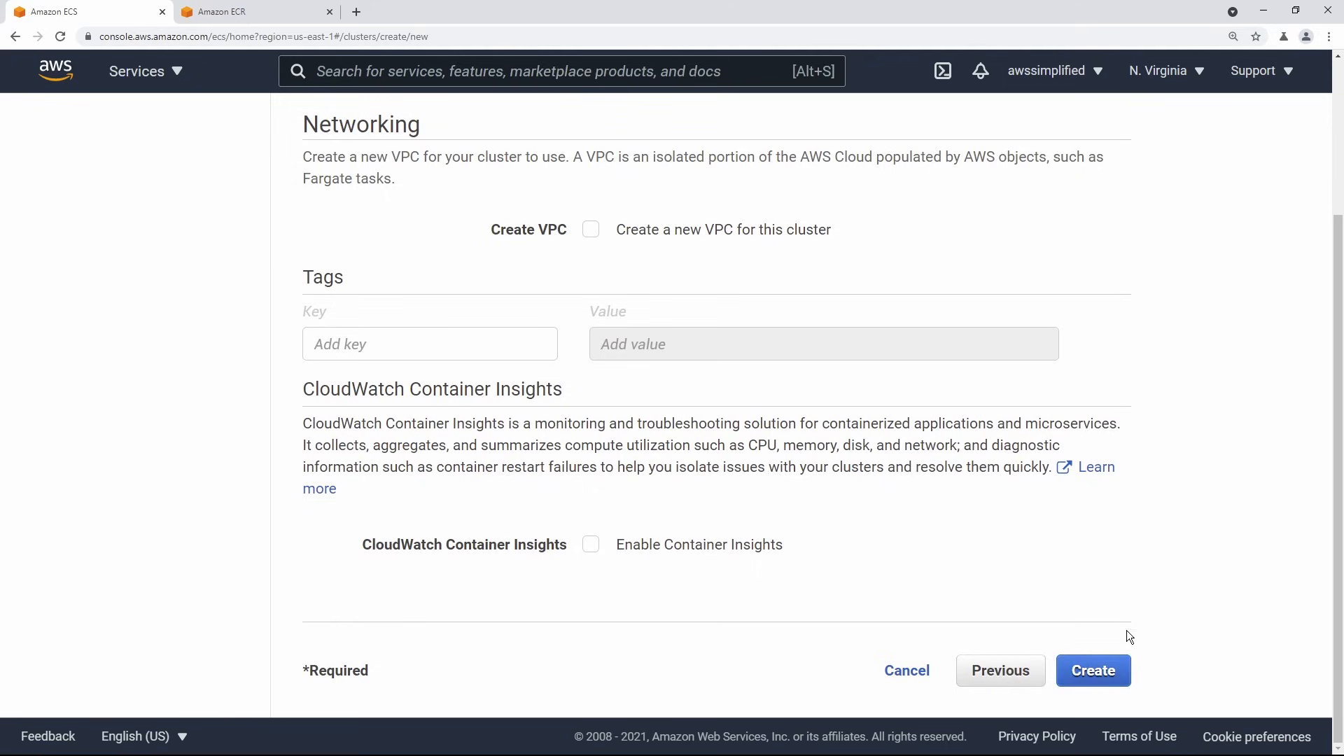
{"action": "left_click", "coordinate": [1104, 672]}
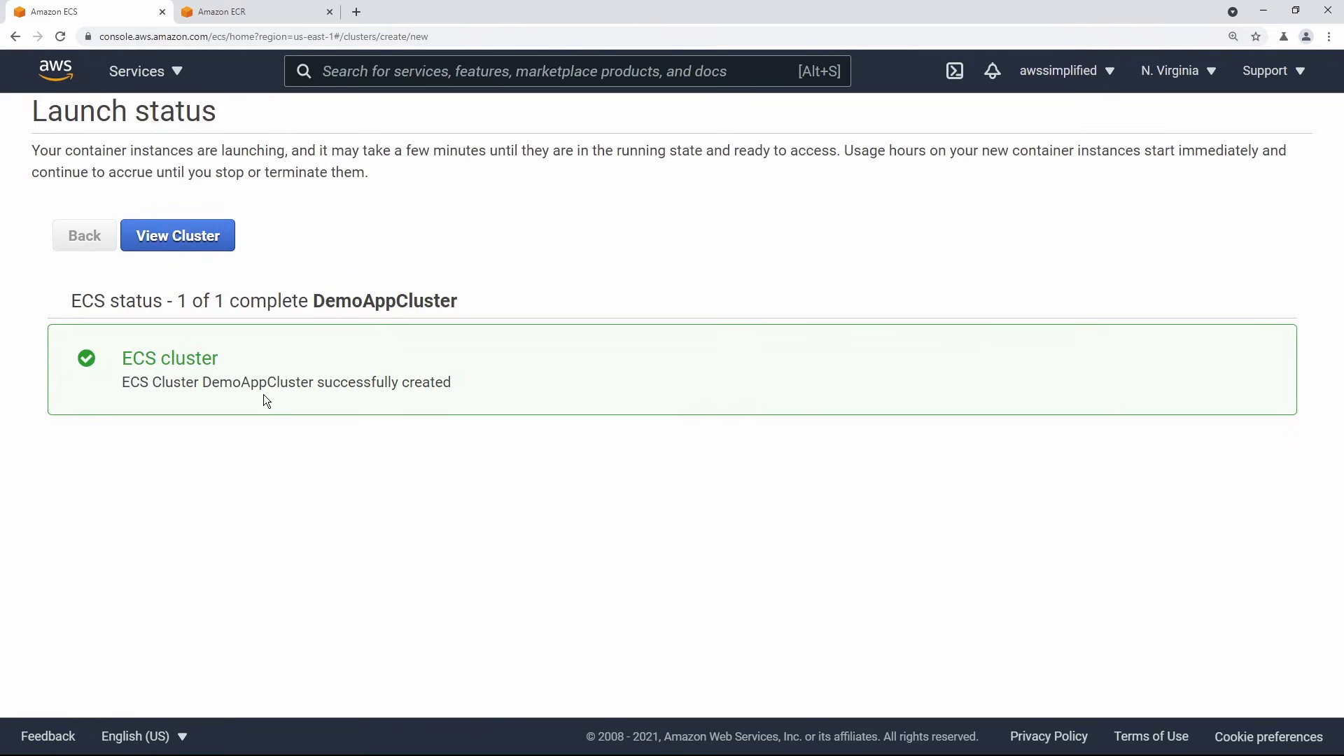
View DemoAppCluster's details and examine its services and tasks.
{"action": "left_click", "coordinate": [177, 240]}
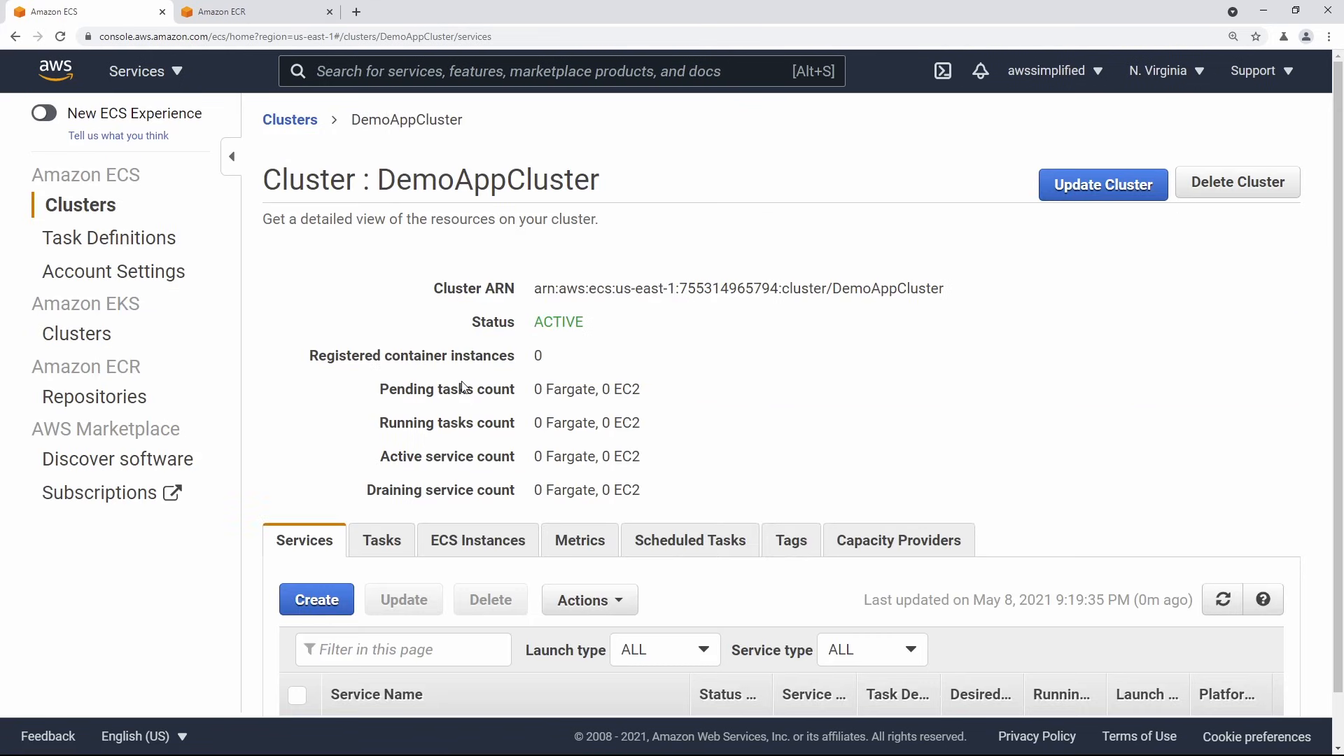
{"action": "scroll", "coordinate": [885, 360], "scroll_direction": "down", "scroll_amount": 1}
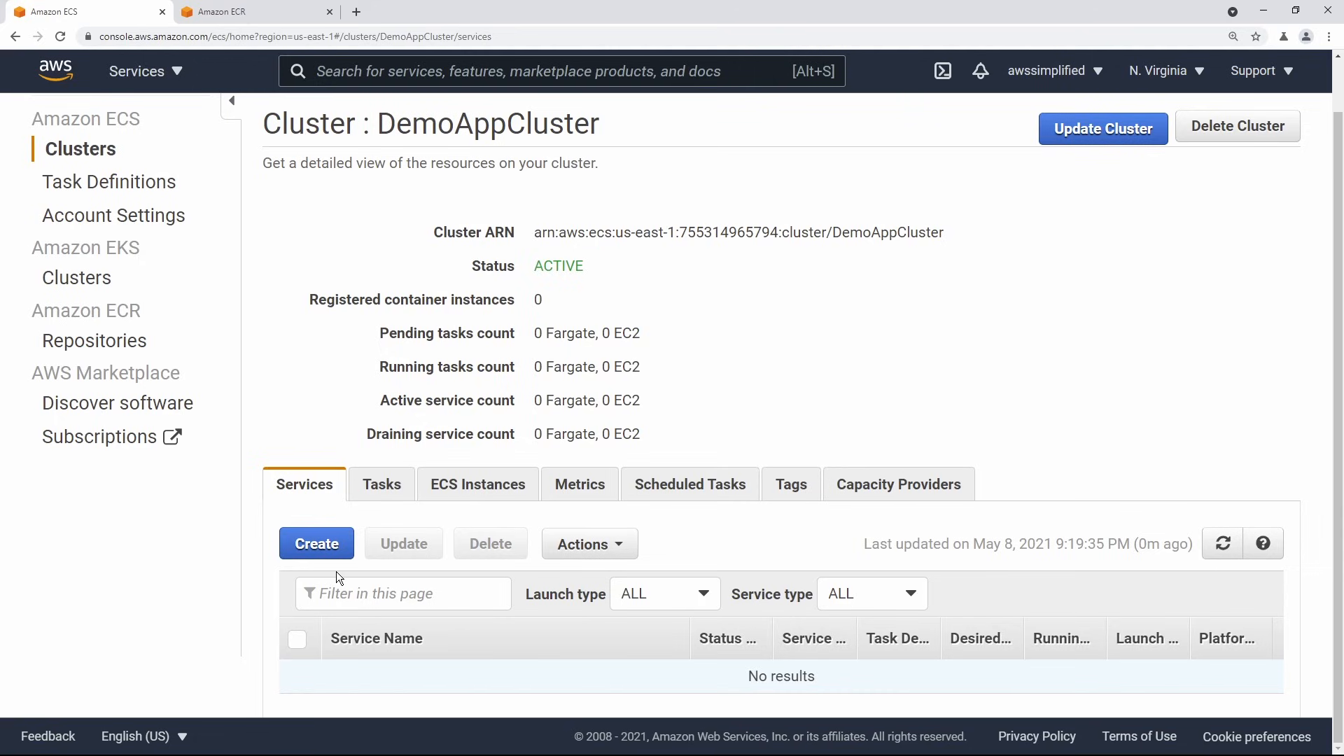
{"action": "left_click", "coordinate": [385, 502]}
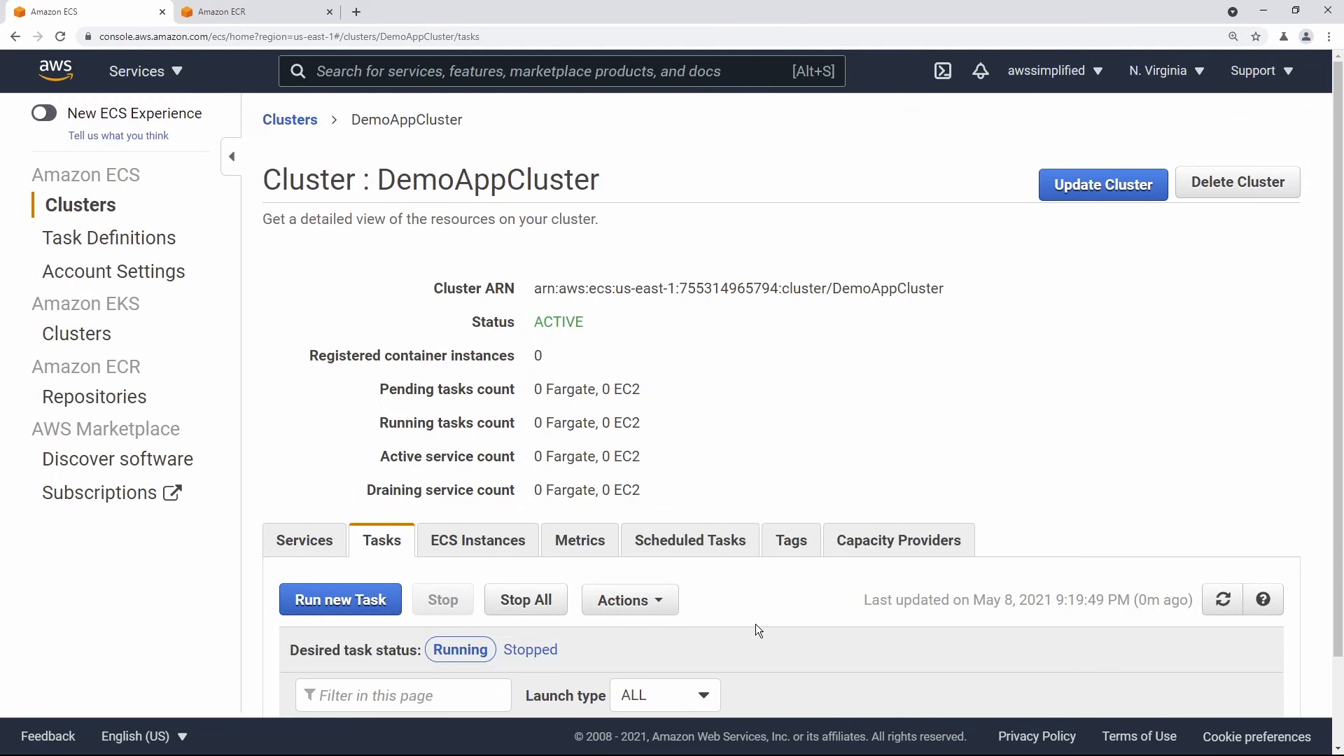
{"action": "scroll", "coordinate": [755, 624], "scroll_direction": "down", "scroll_amount": 1}
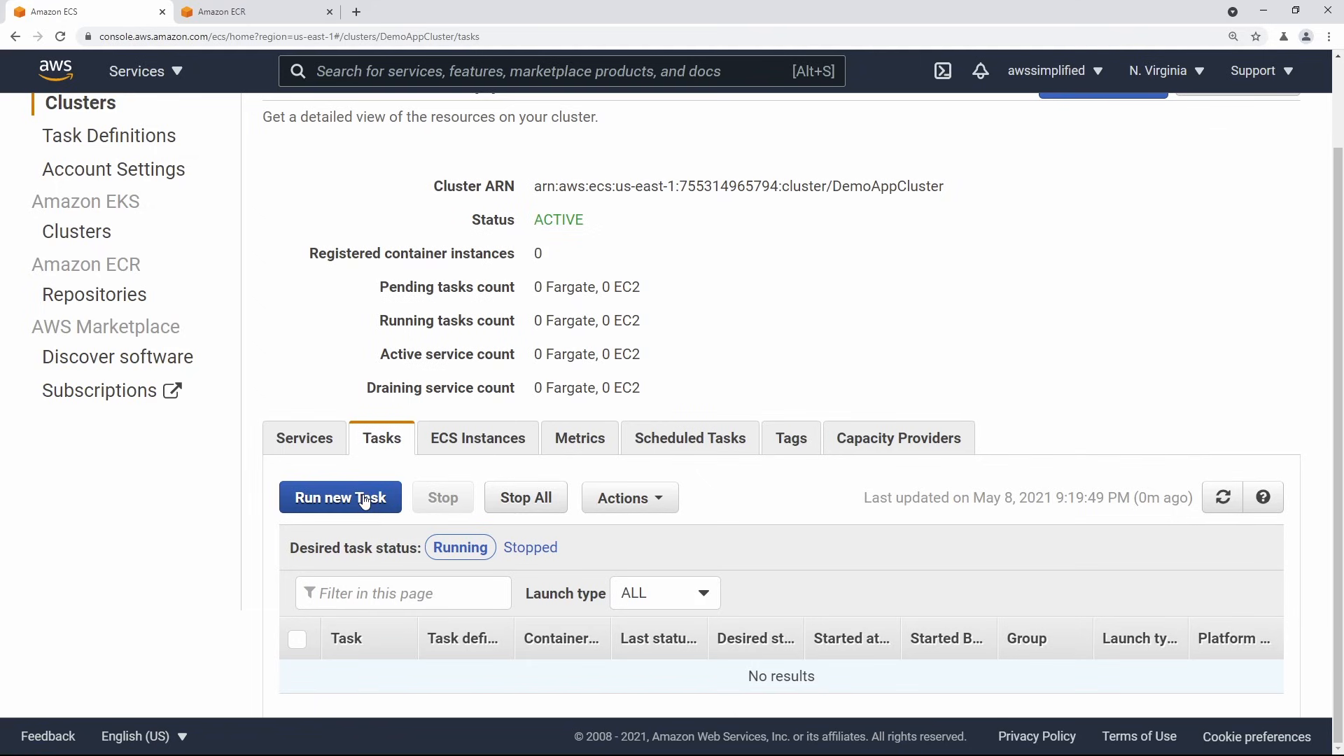
{"action": "scroll", "coordinate": [126, 318], "scroll_direction": "up", "scroll_amount": 2}
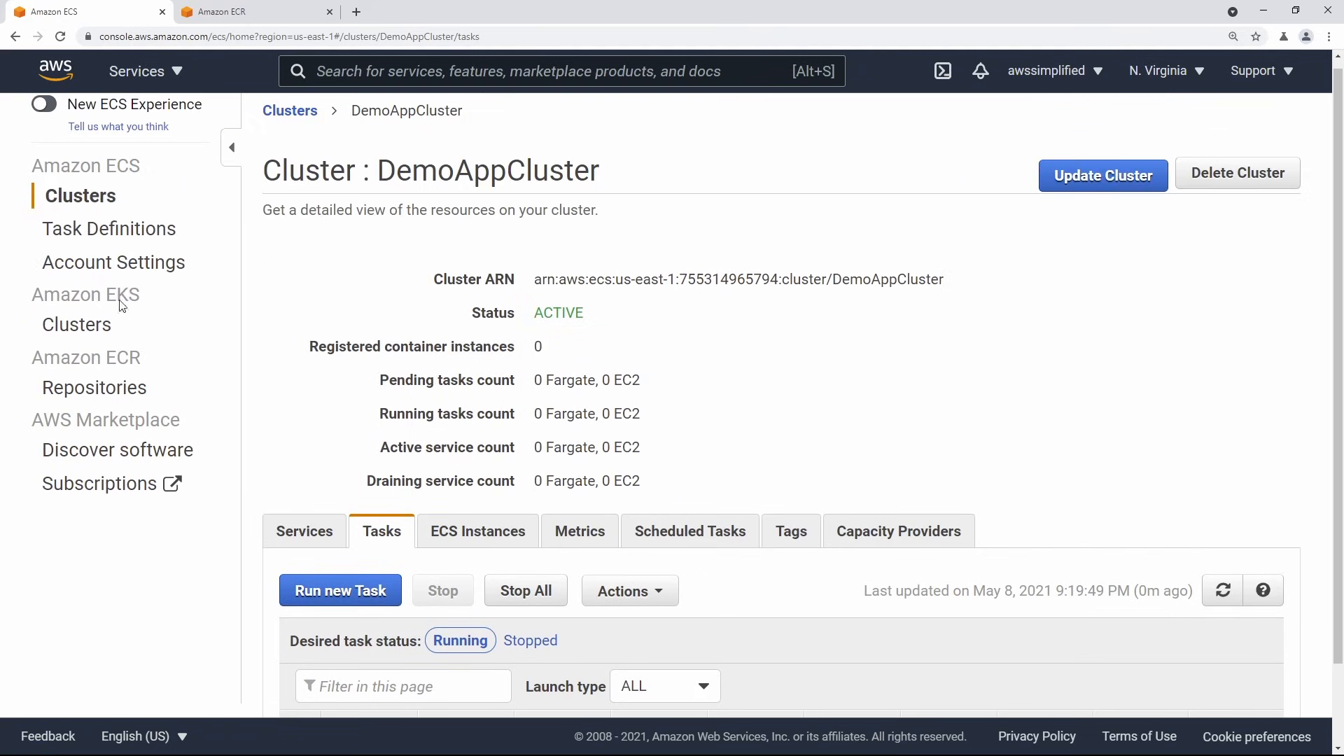
Start a new task definition with the FARGATE launch type and continue to the task and container configuration.
{"action": "left_click", "coordinate": [117, 231]}
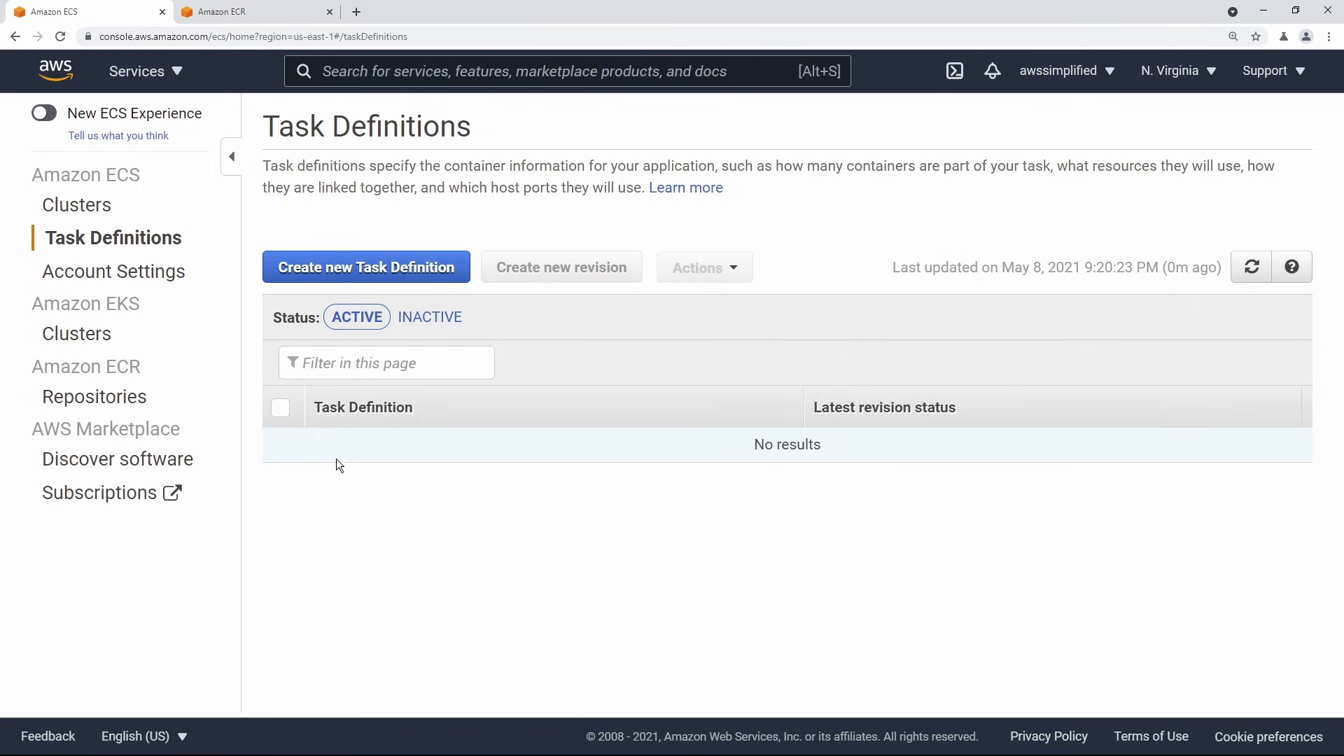
{"action": "left_click", "coordinate": [366, 273]}
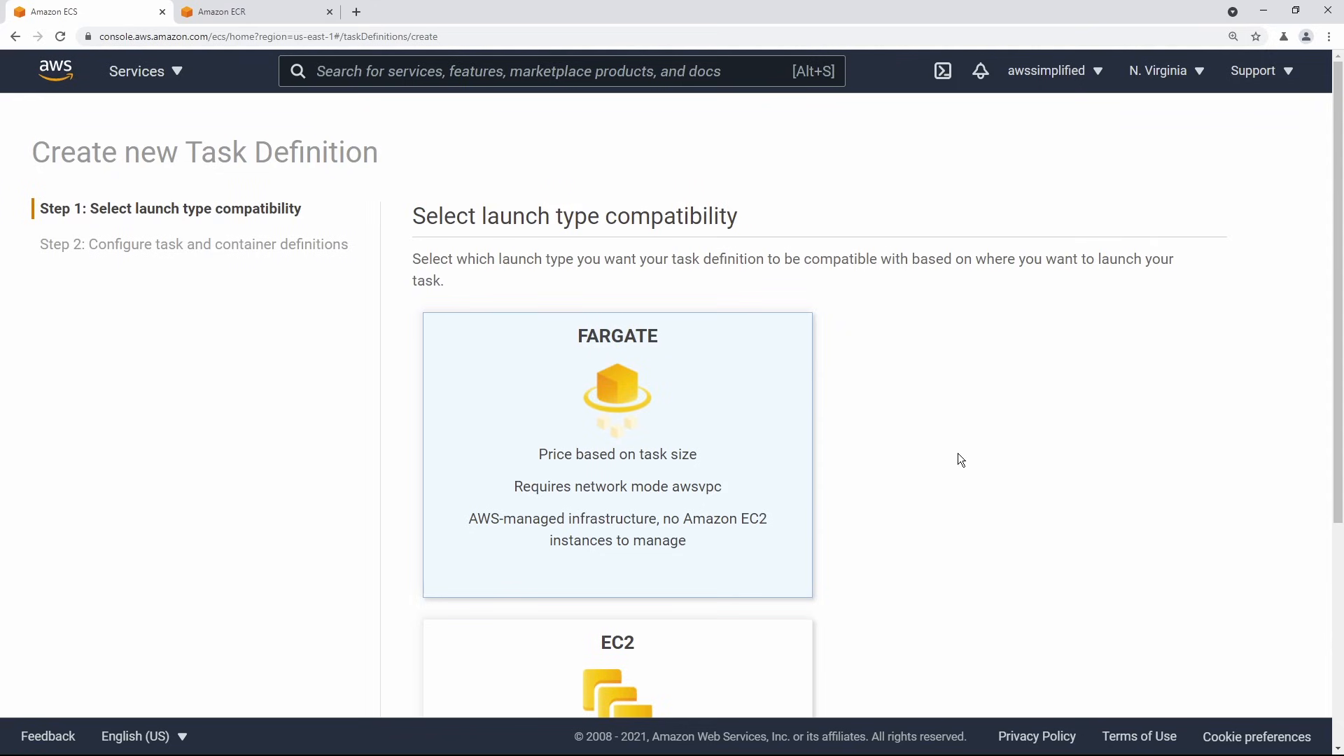
{"action": "scroll", "coordinate": [1022, 541], "scroll_direction": "down", "scroll_amount": 1}
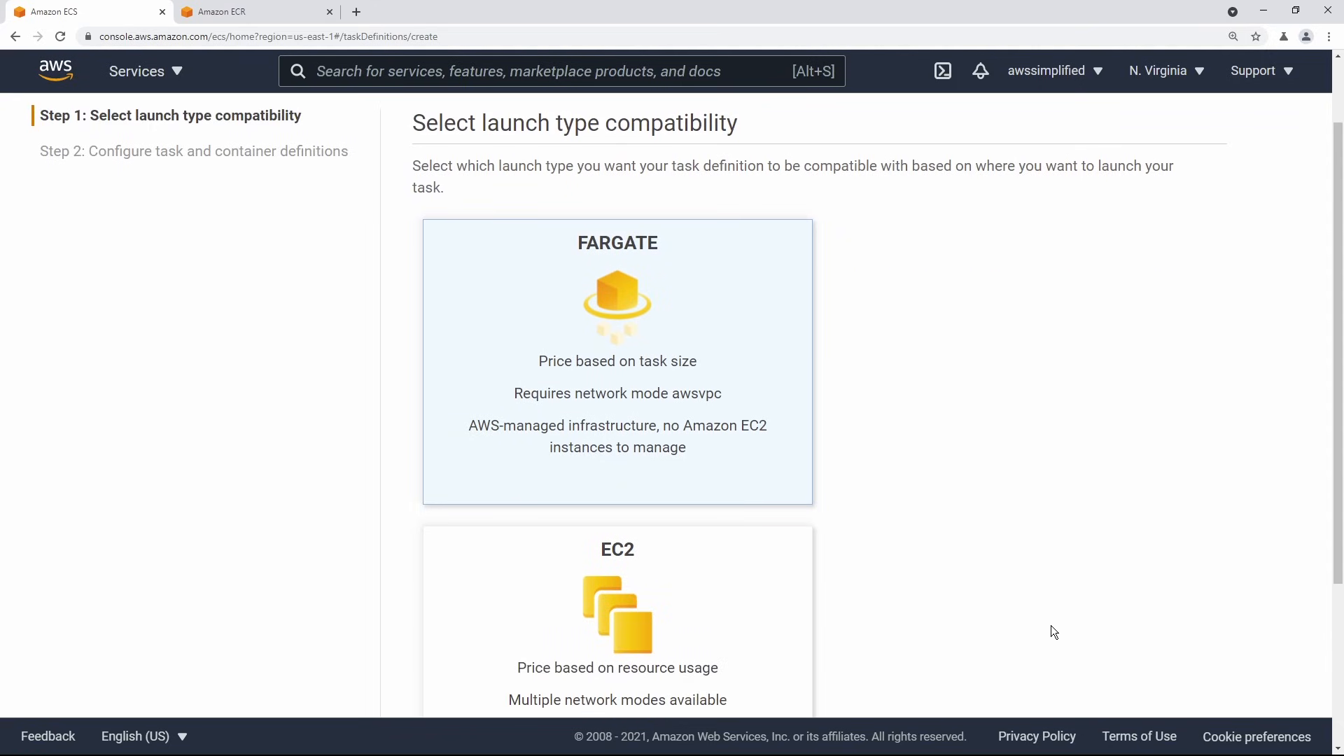
{"action": "scroll", "coordinate": [1051, 624], "scroll_direction": "down", "scroll_amount": 3}
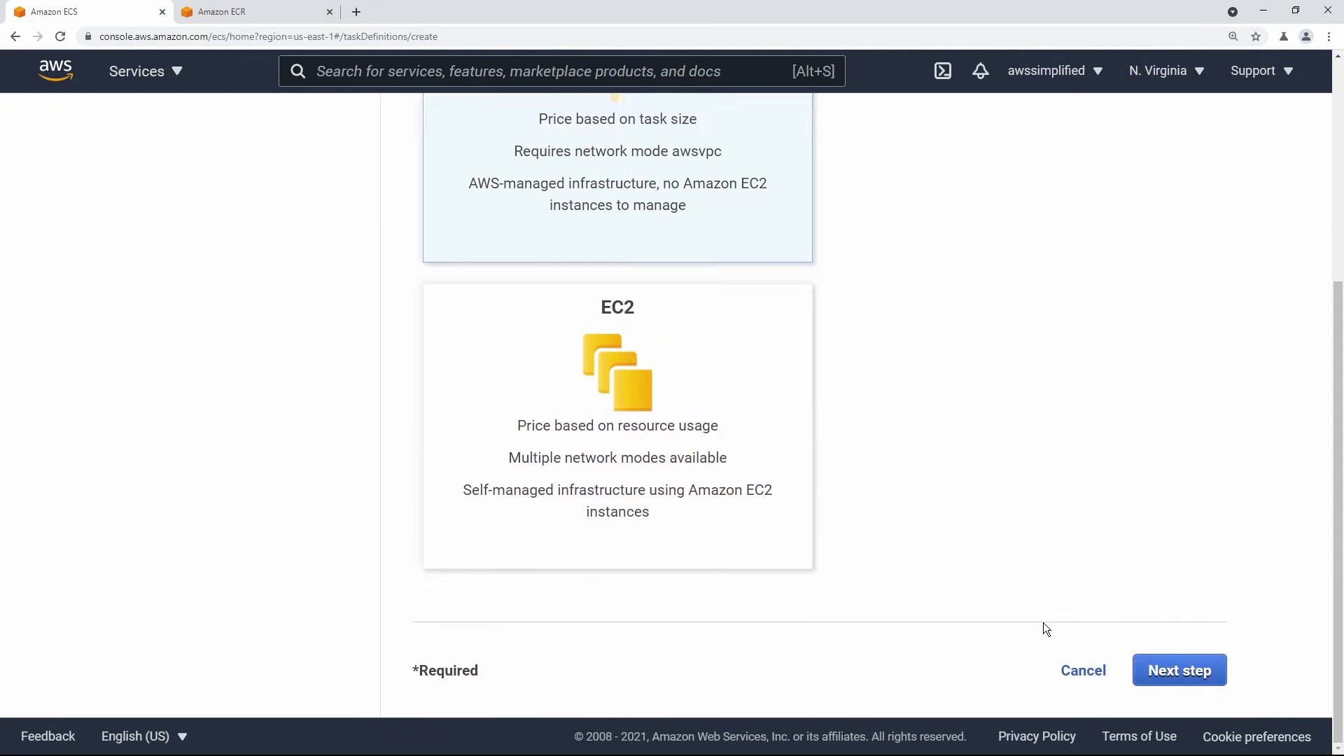
{"action": "left_click", "coordinate": [1178, 670]}
Name the task definition DemoTaskDefinition.
{"action": "scroll", "coordinate": [566, 509], "scroll_direction": "up", "scroll_amount": 2}
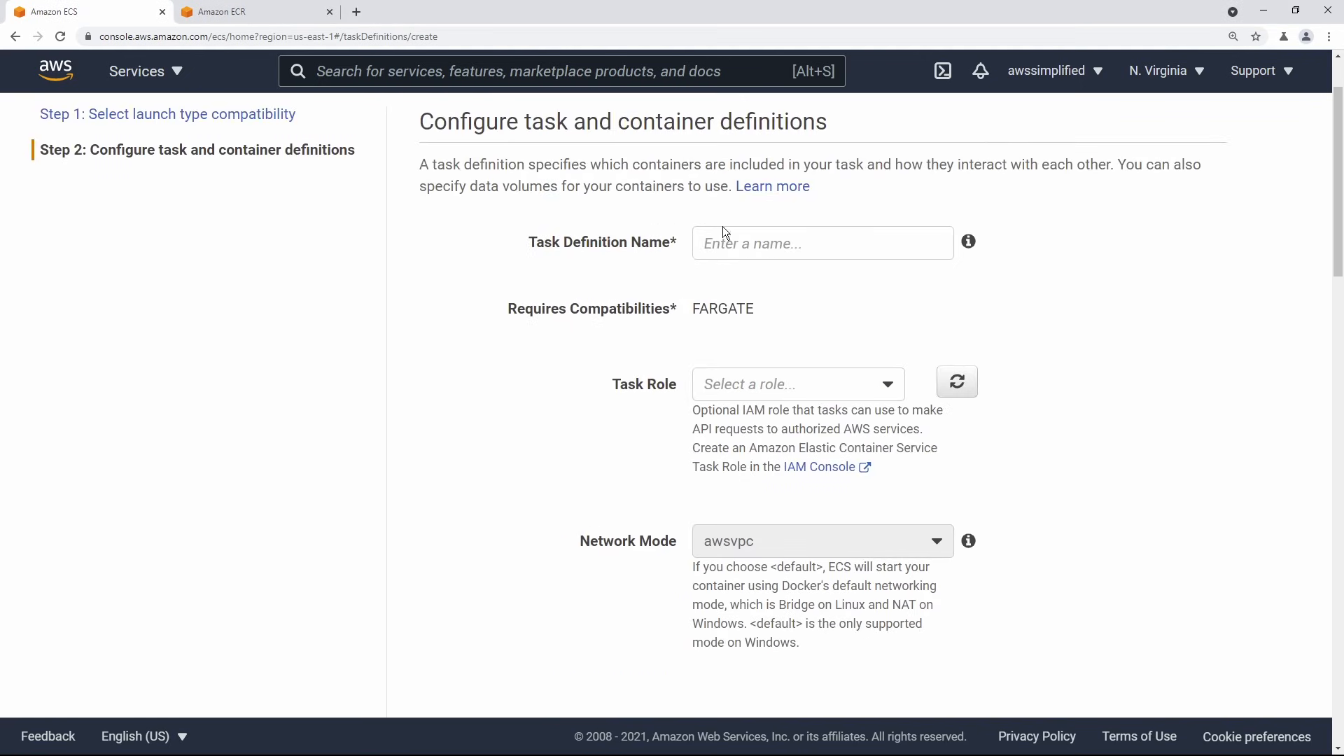
{"action": "left_click", "coordinate": [914, 250]}
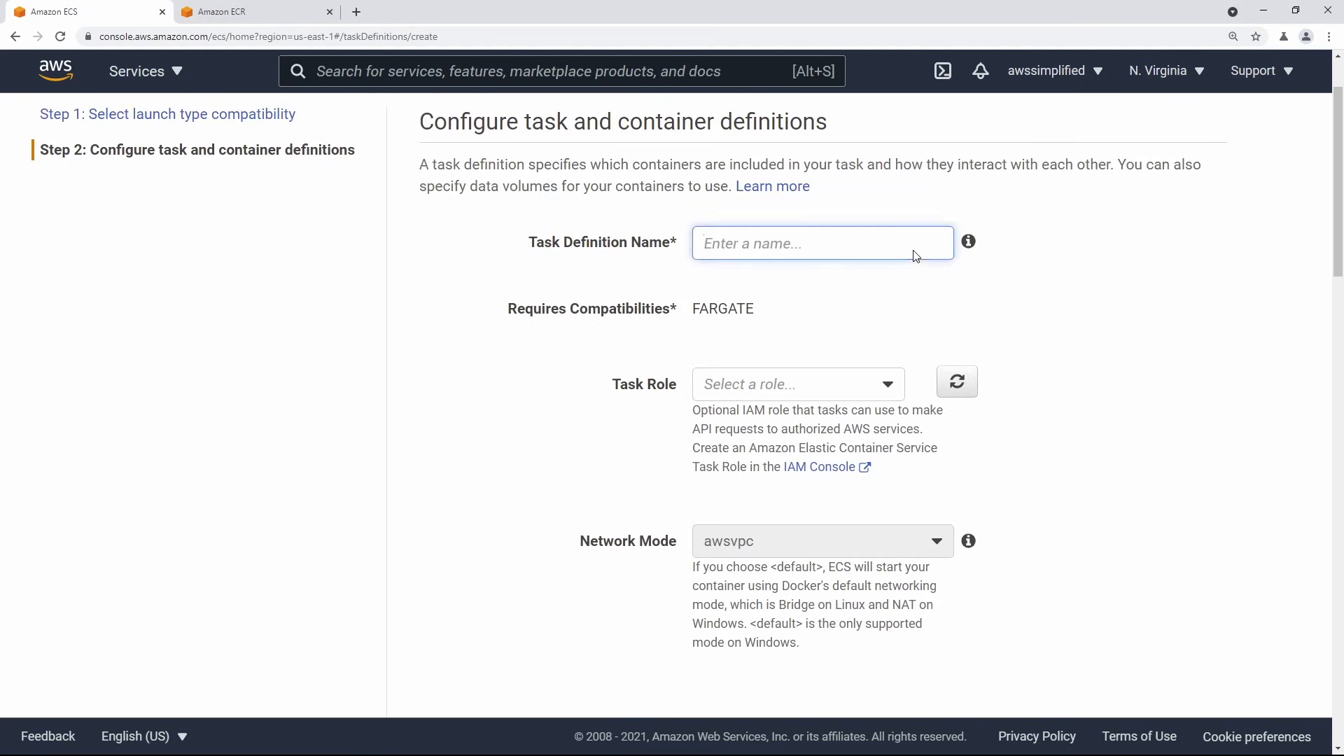
{"action": "type", "text": "DemoTaskDefinition"}
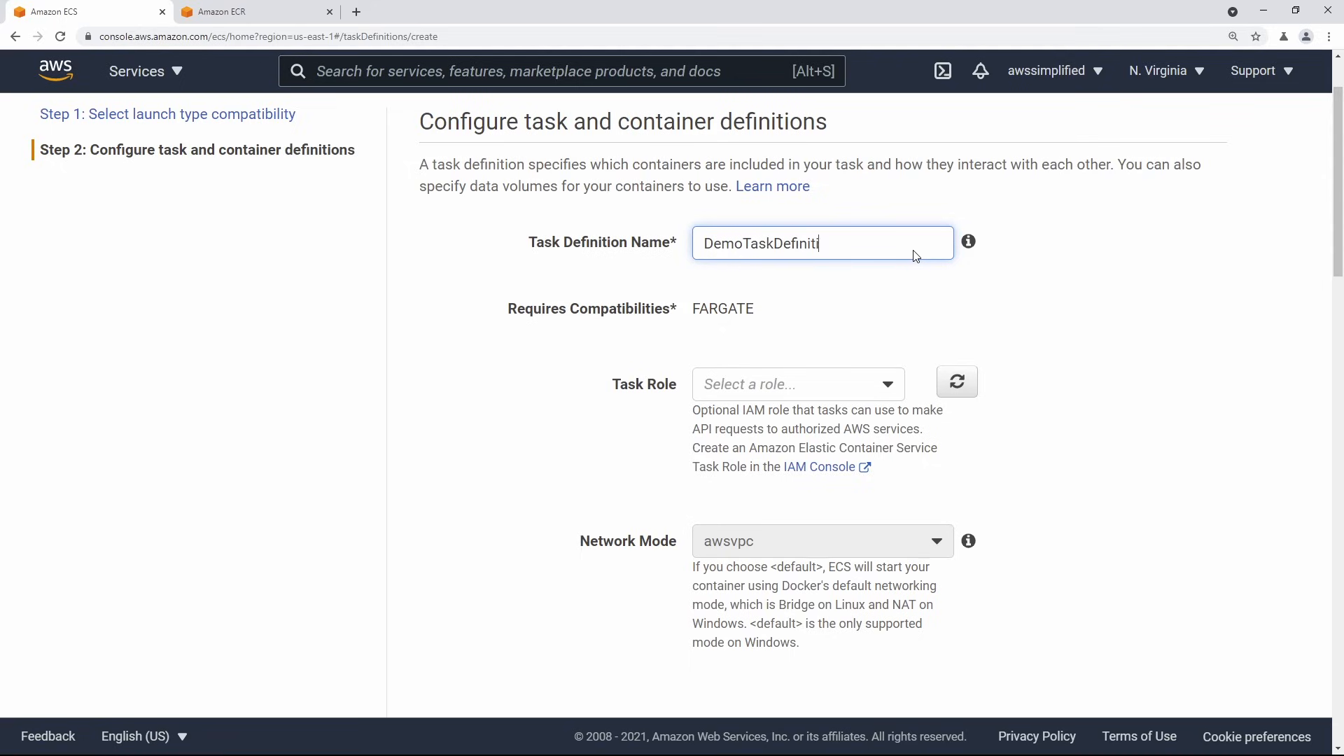
{"action": "double_click", "coordinate": [821, 248]}
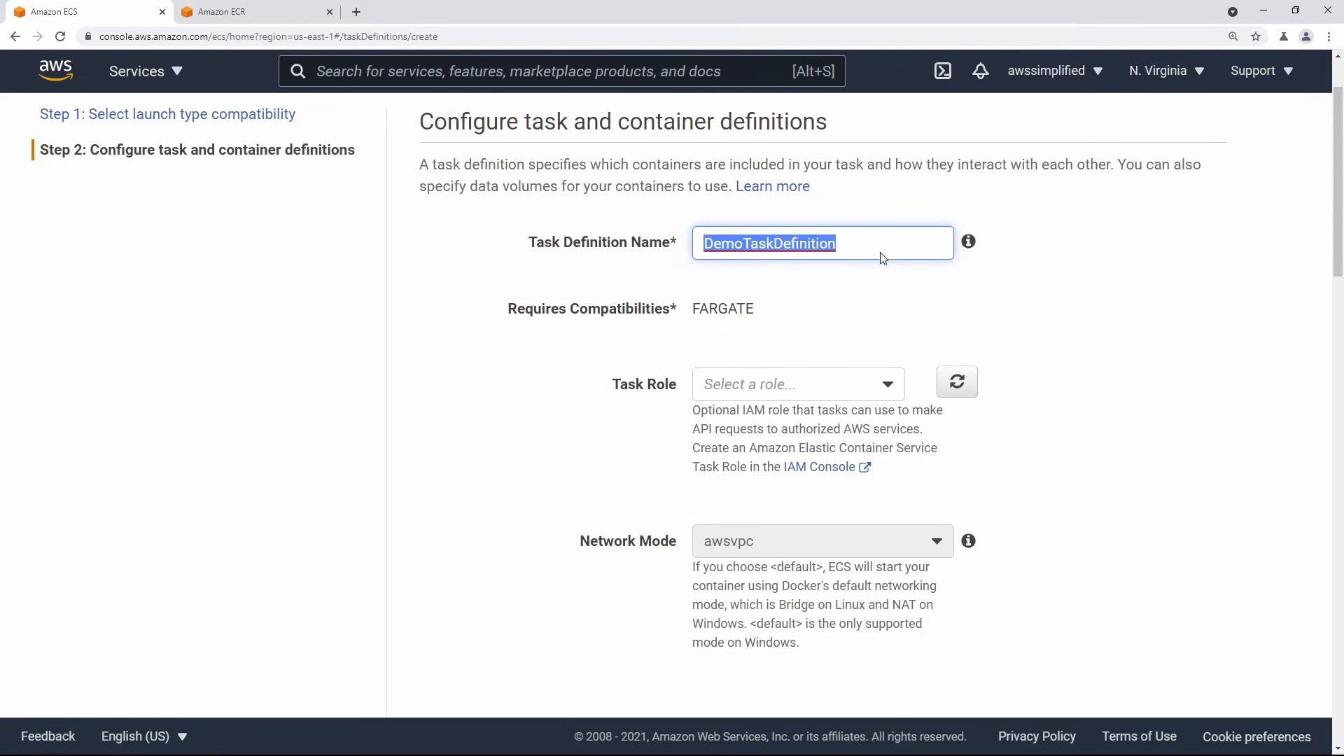
{"action": "left_click", "coordinate": [1075, 305]}
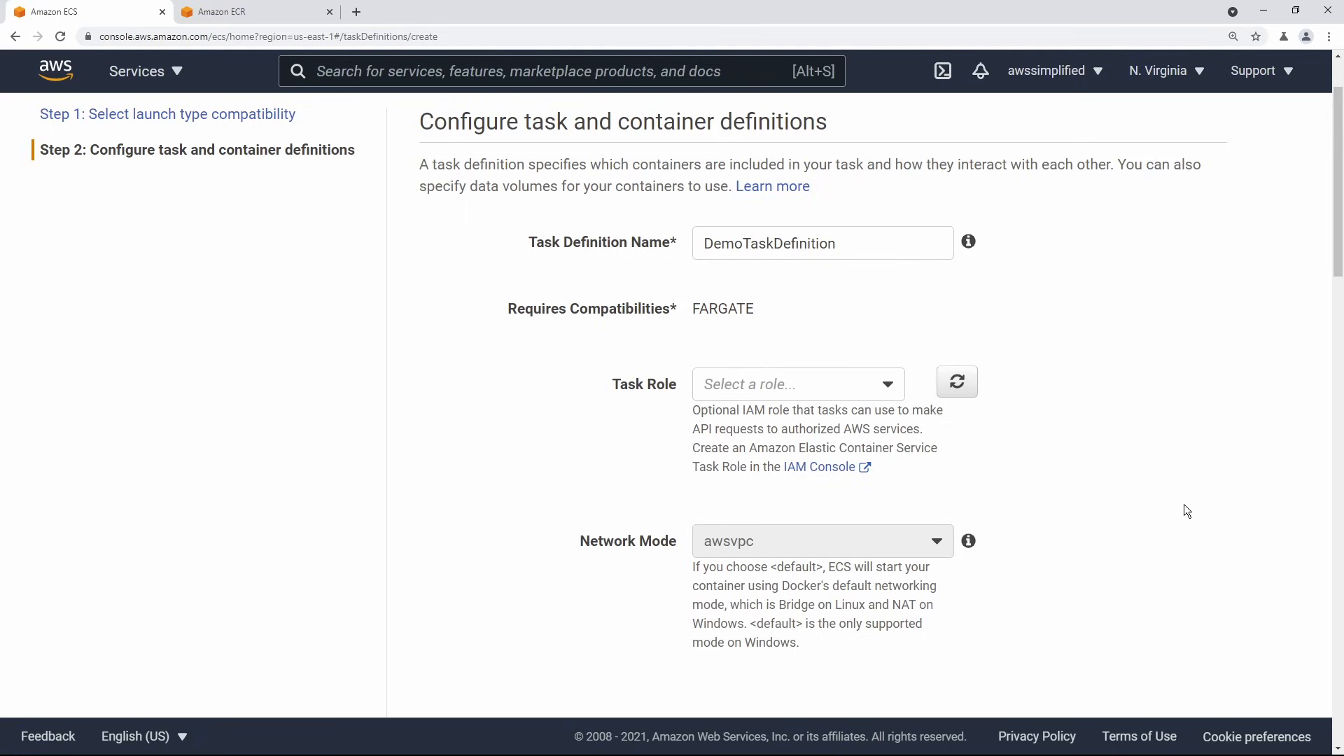
Check which task roles are available without selecting one.
{"action": "scroll", "coordinate": [1183, 504], "scroll_direction": "down", "scroll_amount": 1}
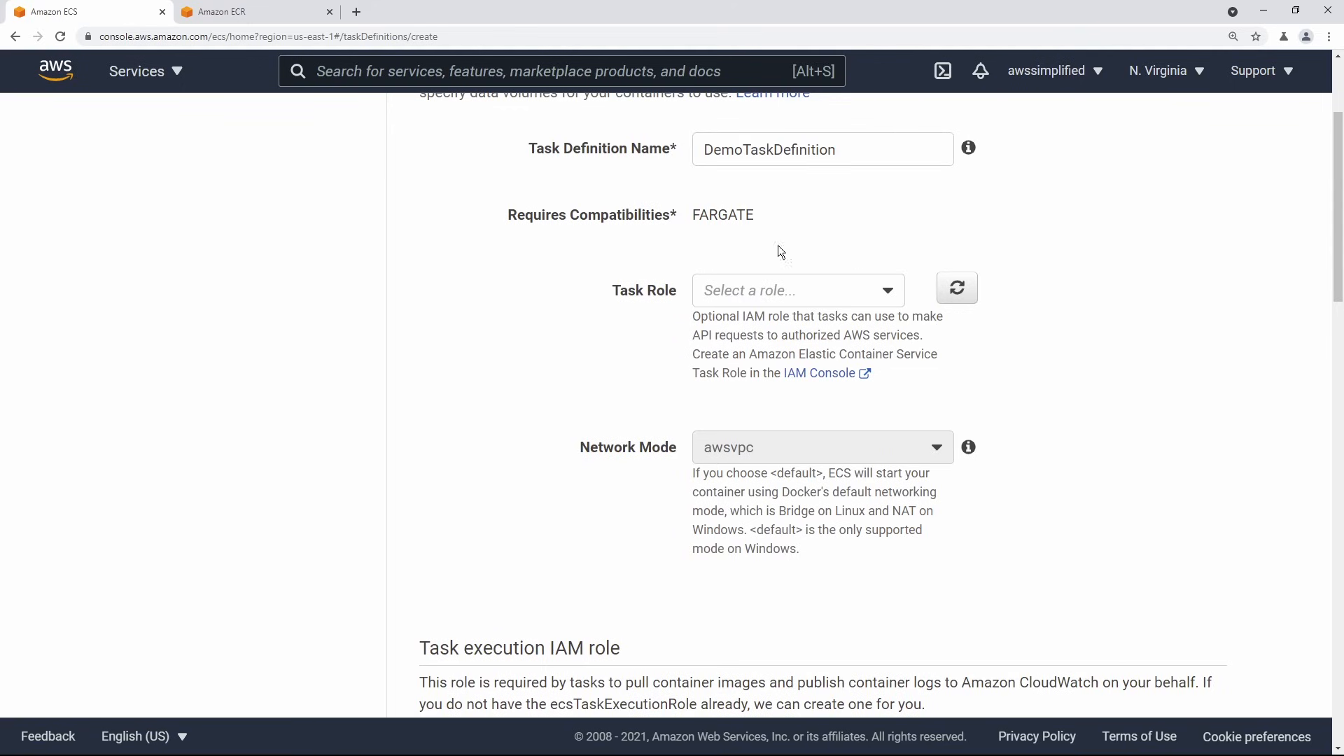
{"action": "left_click", "coordinate": [852, 300]}
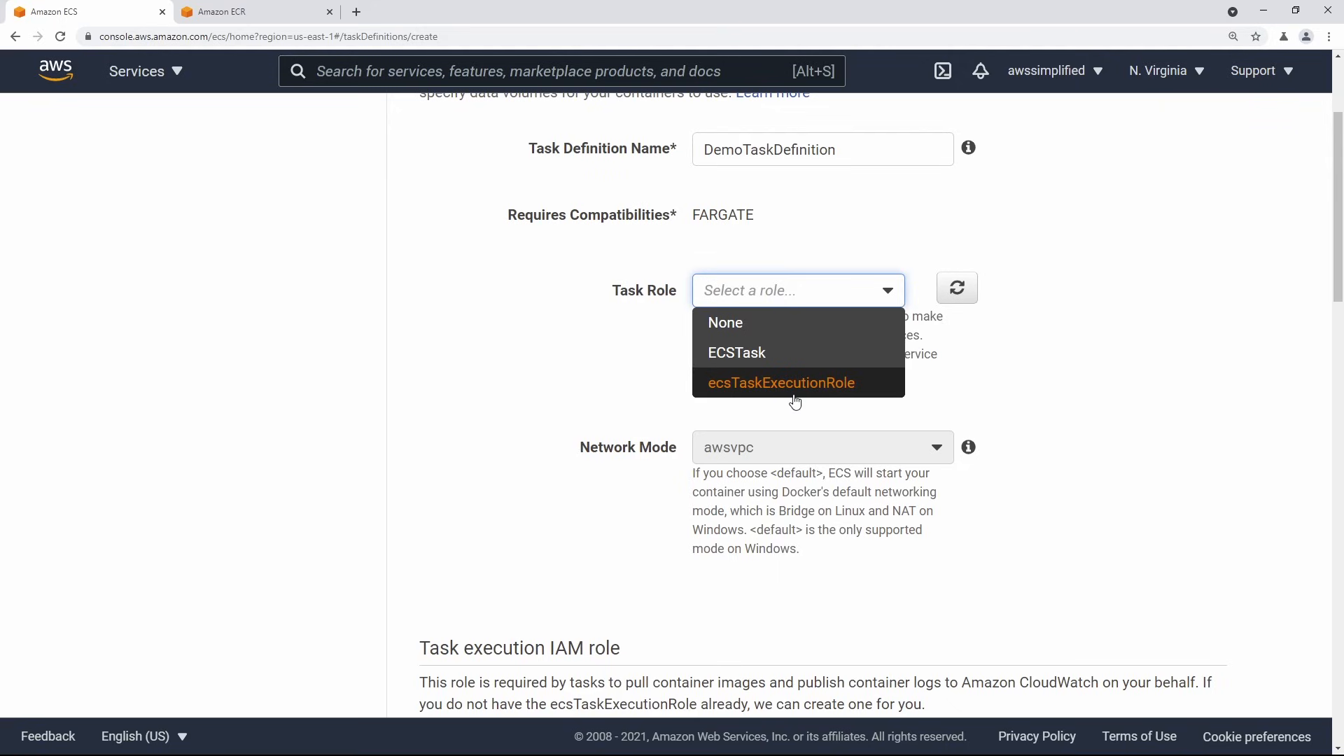
{"action": "left_click", "coordinate": [1043, 495]}
Set the task size to 2GB of memory and 1 vCPU, keeping ecsTaskExecutionRole as the execution role.
{"action": "scroll", "coordinate": [1040, 485], "scroll_direction": "down", "scroll_amount": 1}
{"action": "scroll", "coordinate": [1040, 485], "scroll_direction": "down", "scroll_amount": 2}
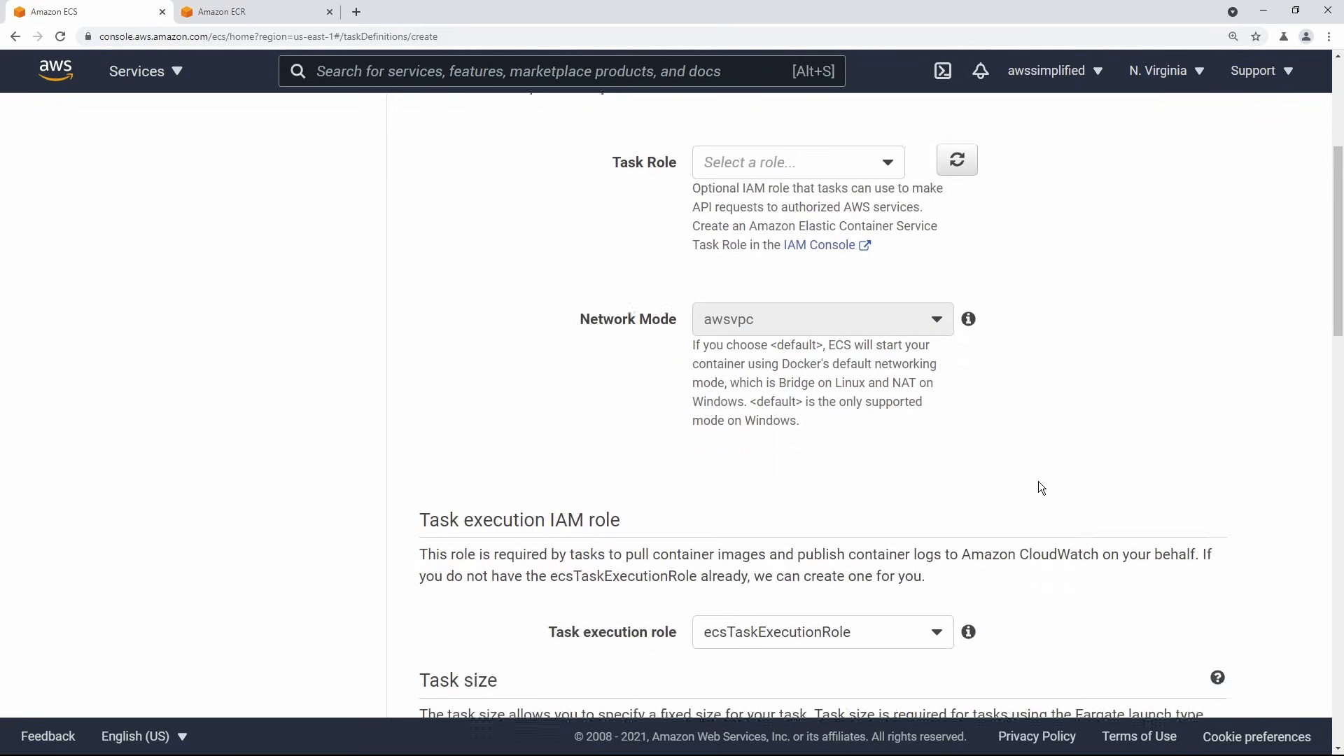
{"action": "scroll", "coordinate": [676, 546], "scroll_direction": "down", "scroll_amount": 5}
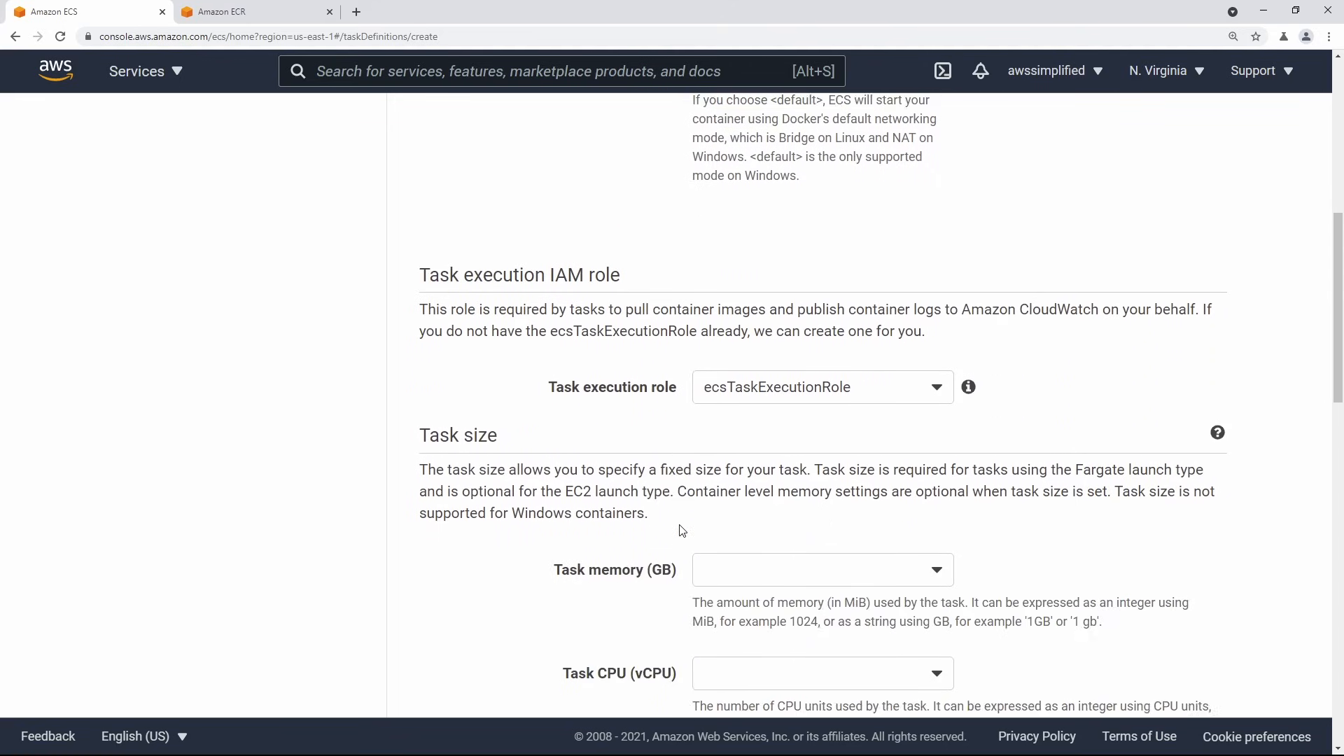
{"action": "left_click", "coordinate": [781, 389]}
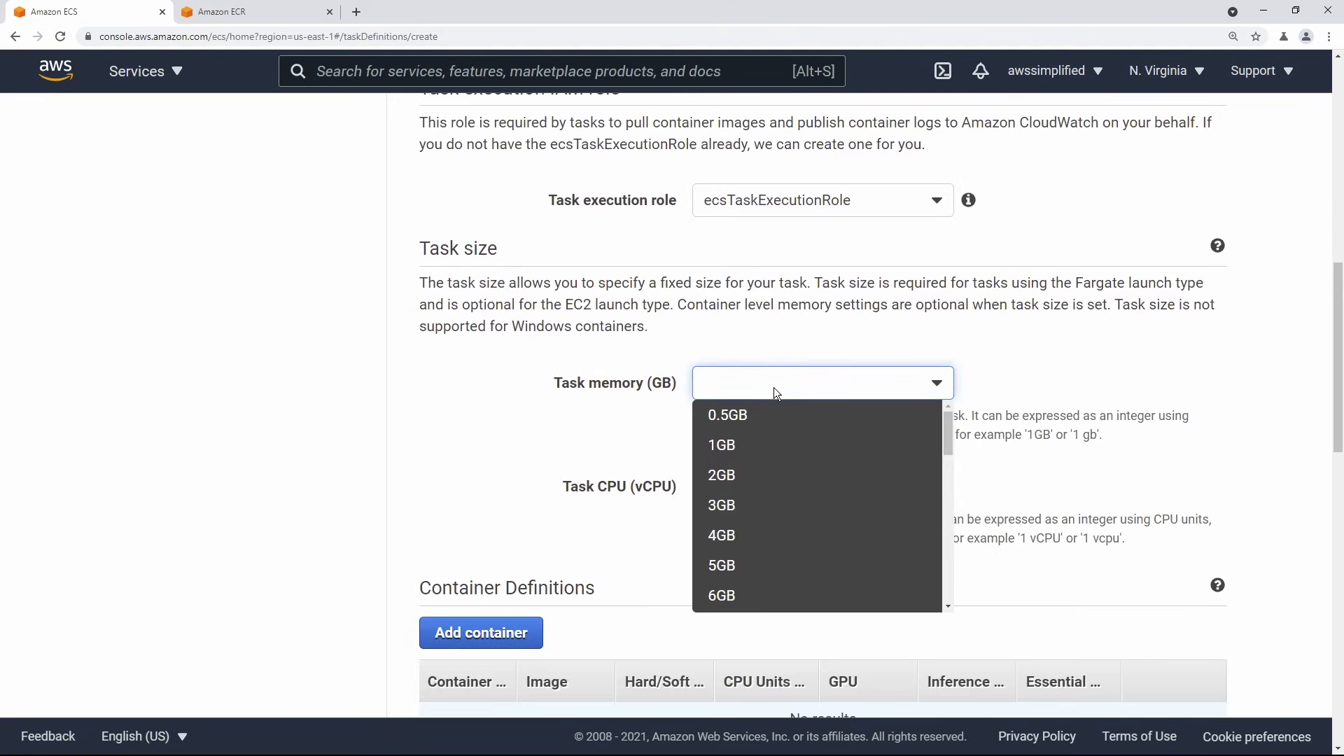
{"action": "left_click", "coordinate": [851, 471]}
{"action": "scroll", "coordinate": [686, 391], "scroll_direction": "down", "scroll_amount": 2}
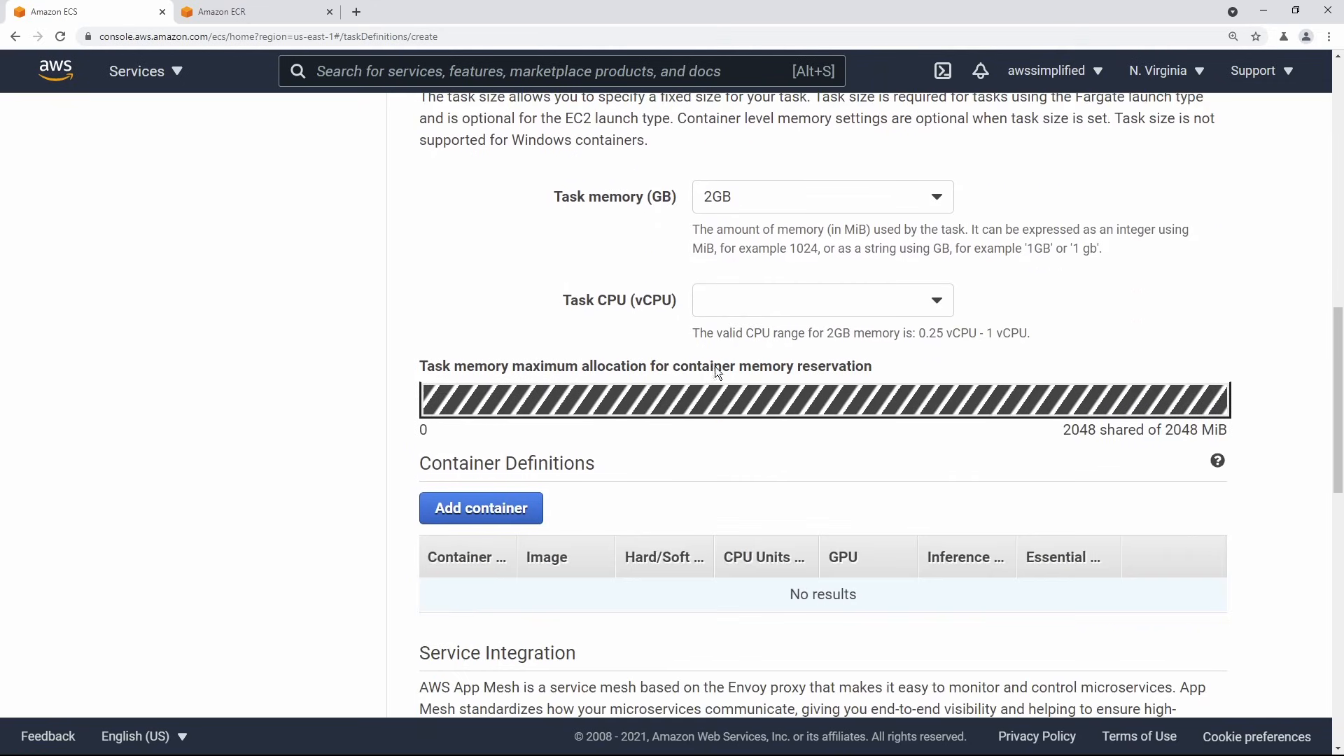
{"action": "left_click", "coordinate": [757, 283]}
{"action": "left_click", "coordinate": [711, 393]}
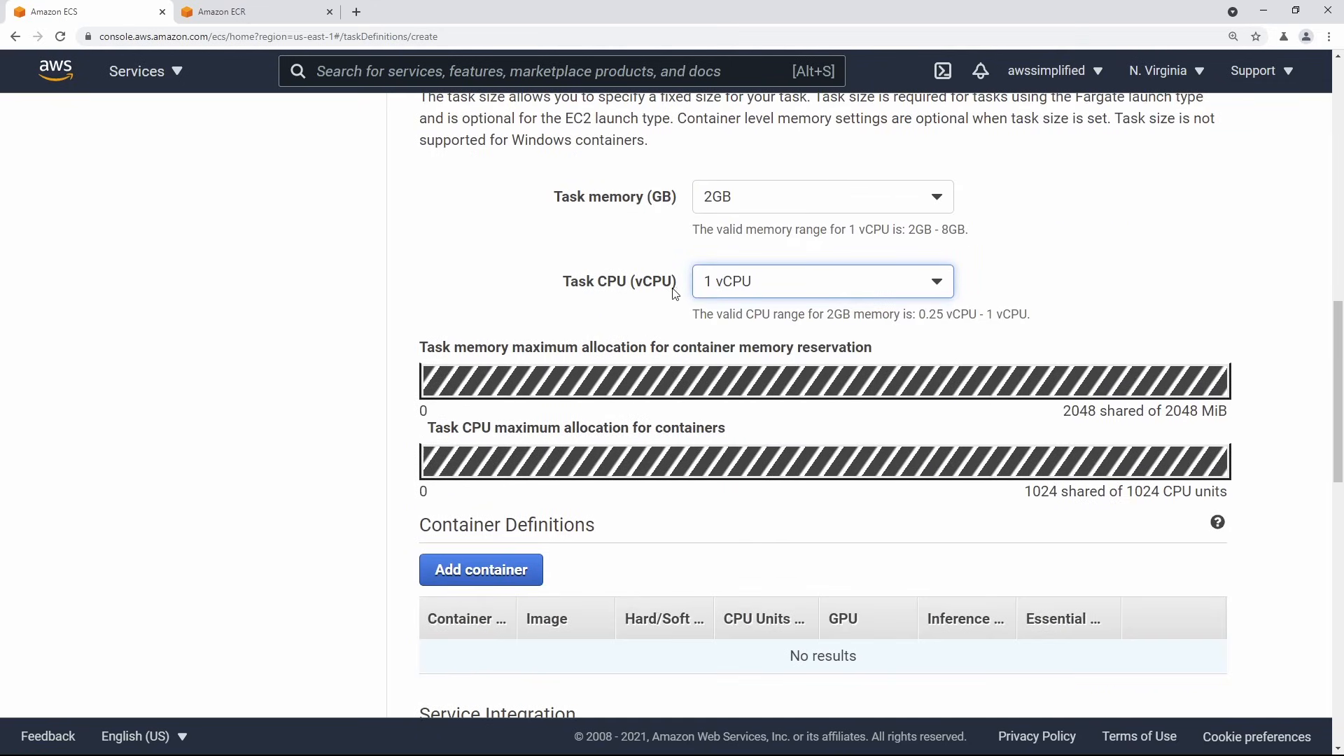
{"action": "left_click", "coordinate": [516, 269]}
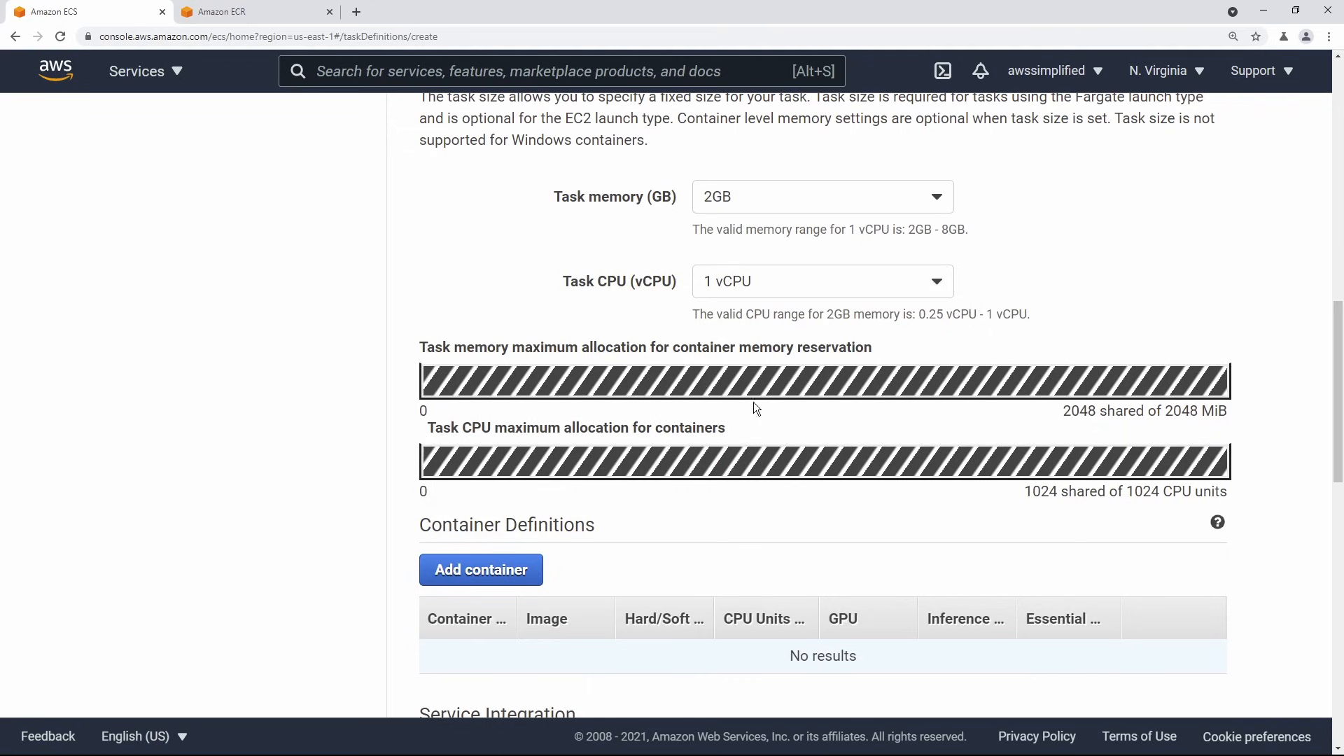
Start adding a container to the task definition and name it DemoAppContainer.
{"action": "scroll", "coordinate": [479, 382], "scroll_direction": "down", "scroll_amount": 2}
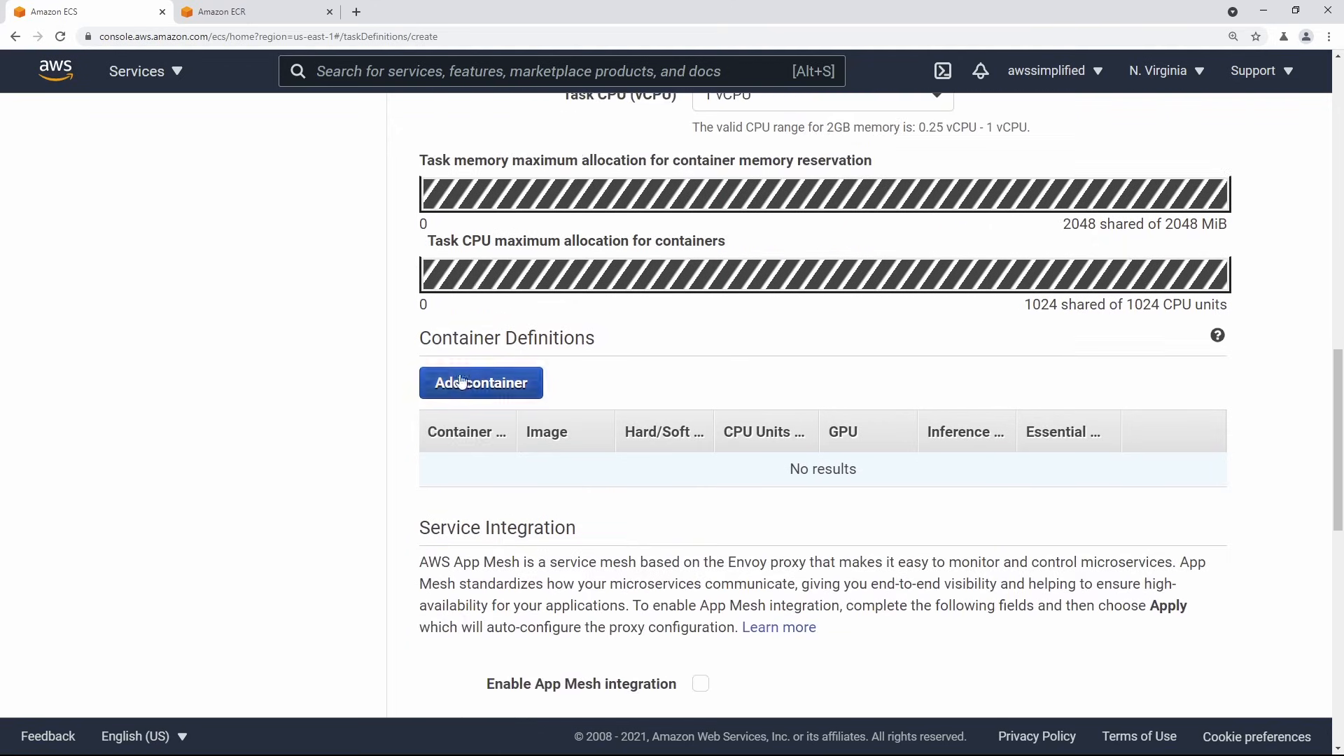
{"action": "left_click", "coordinate": [465, 386]}
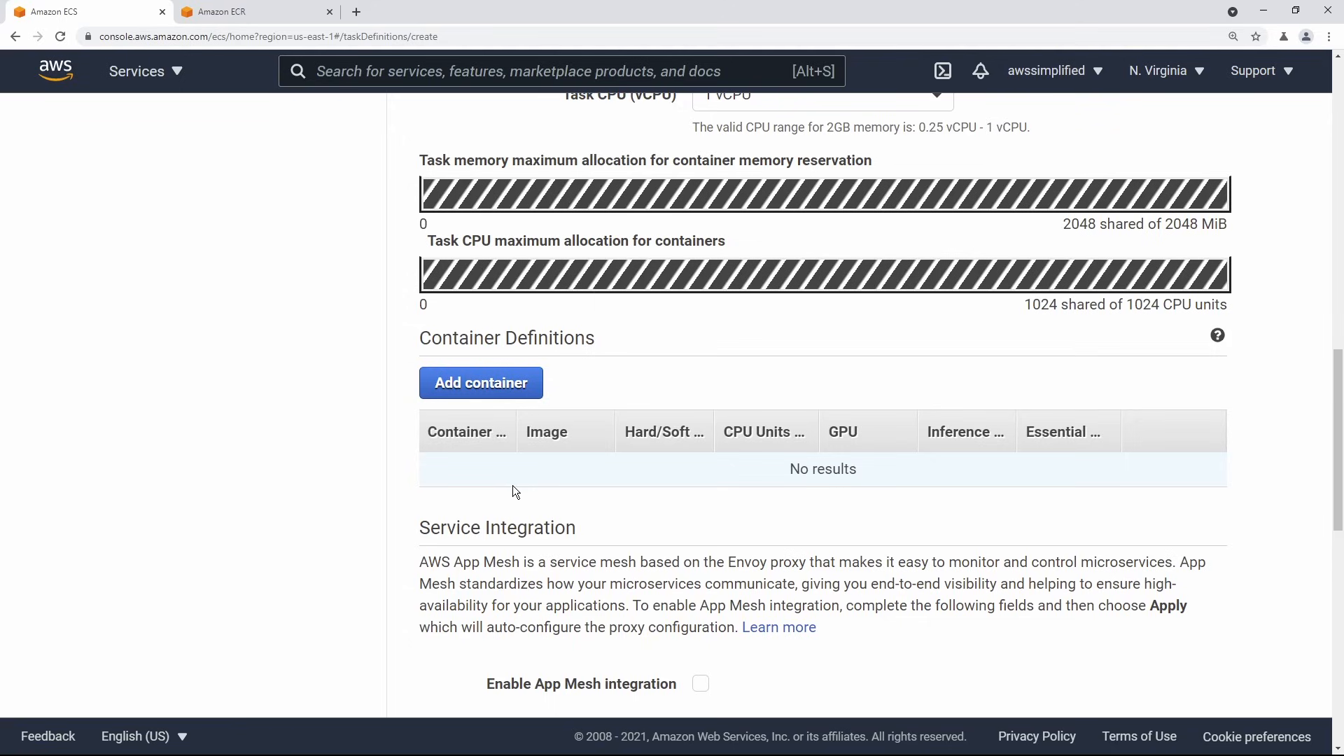
{"action": "left_click", "coordinate": [489, 398]}
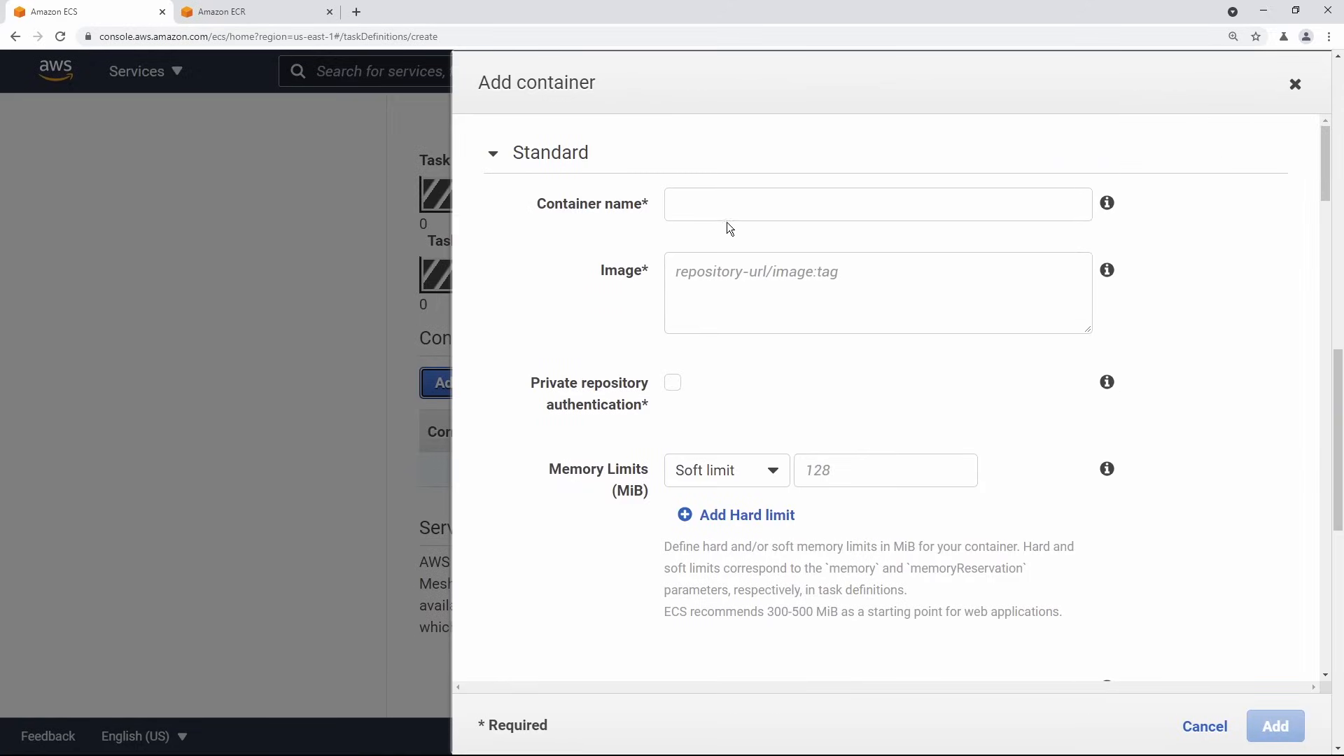
{"action": "left_click", "coordinate": [740, 213]}
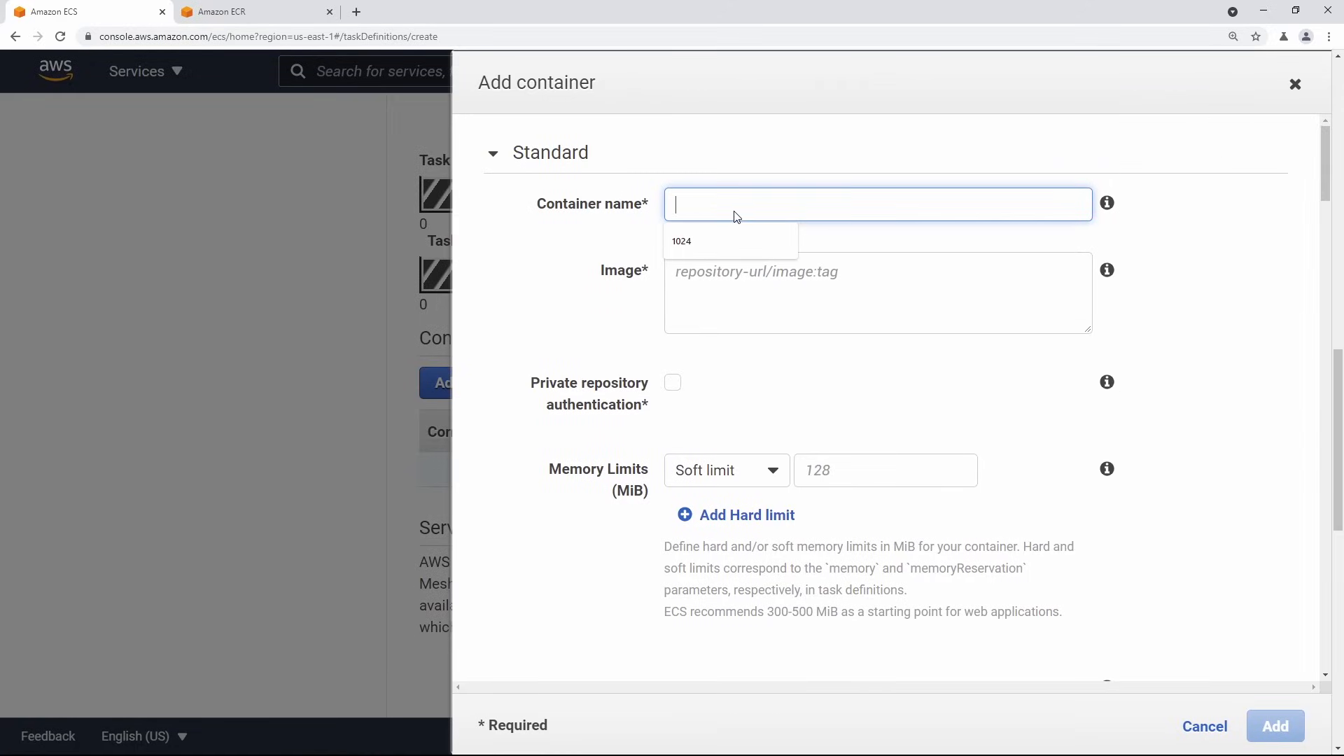
{"action": "type", "text": "Demo"}
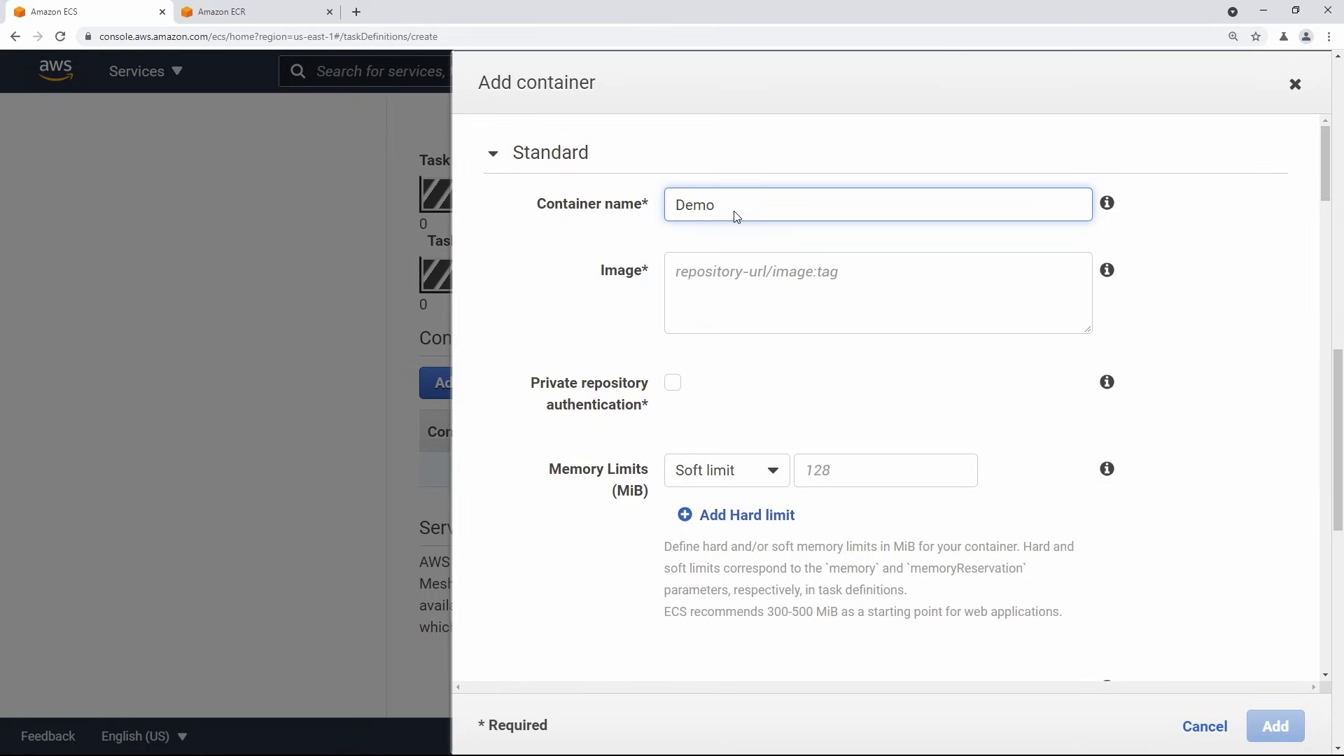
{"action": "type", "text": "AppContainer"}
Set the container's image to the ECR repository URI of flask-app with the latest tag.
{"action": "left_click", "coordinate": [725, 279]}
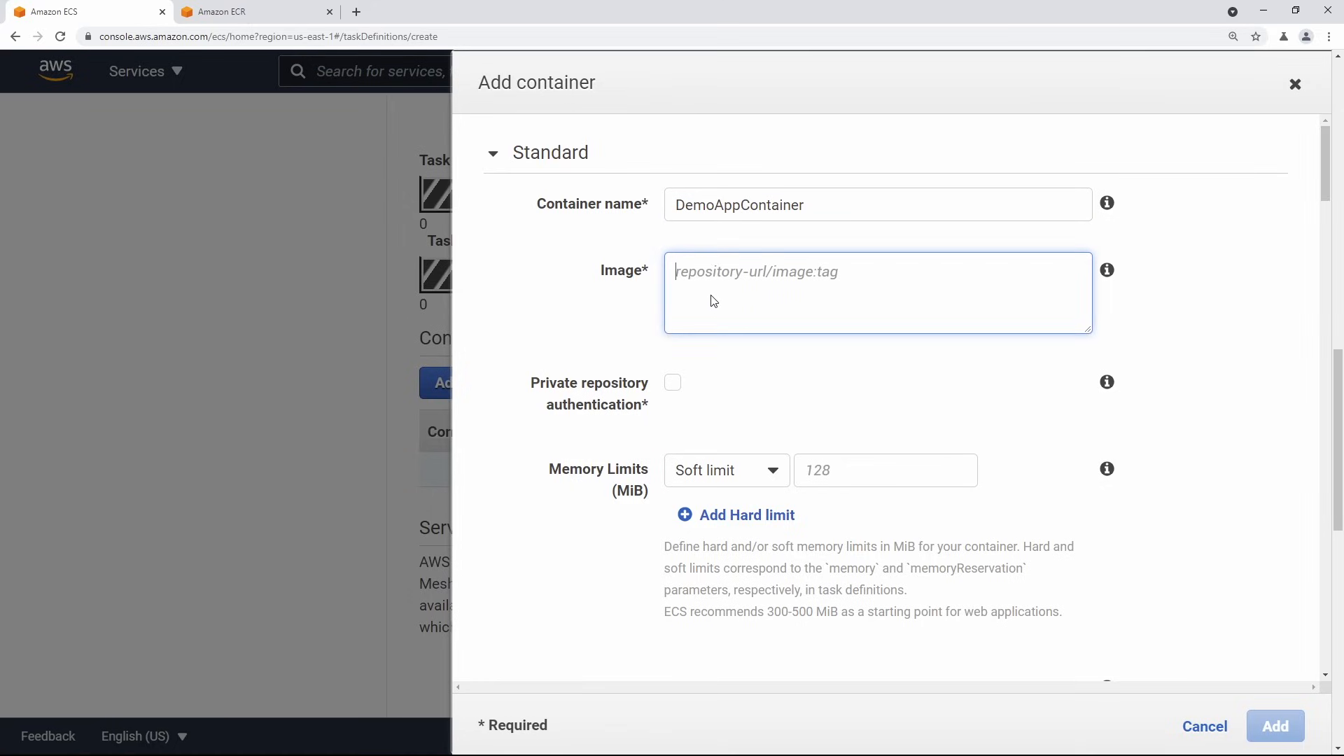
{"action": "type", "text": "755314965794.dkr.ecr.us-east-1.amazonaws.com/flask-app:latest"}
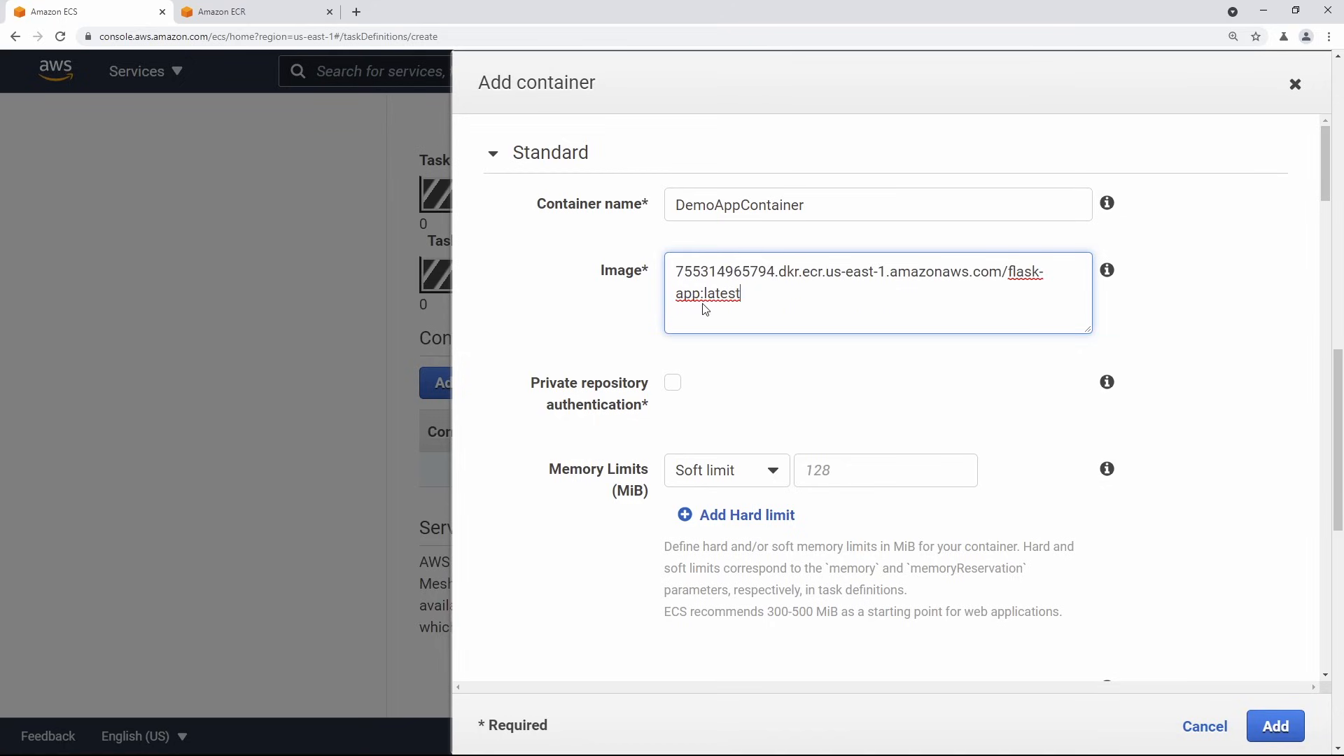
{"action": "left_click_drag", "start_coordinate": [753, 299], "coordinate": [705, 301]}
{"action": "left_click", "coordinate": [709, 302]}
{"action": "key", "text": "ctrl+a"}
{"action": "key", "text": "BackSpace"}
{"action": "left_click", "coordinate": [954, 385]}
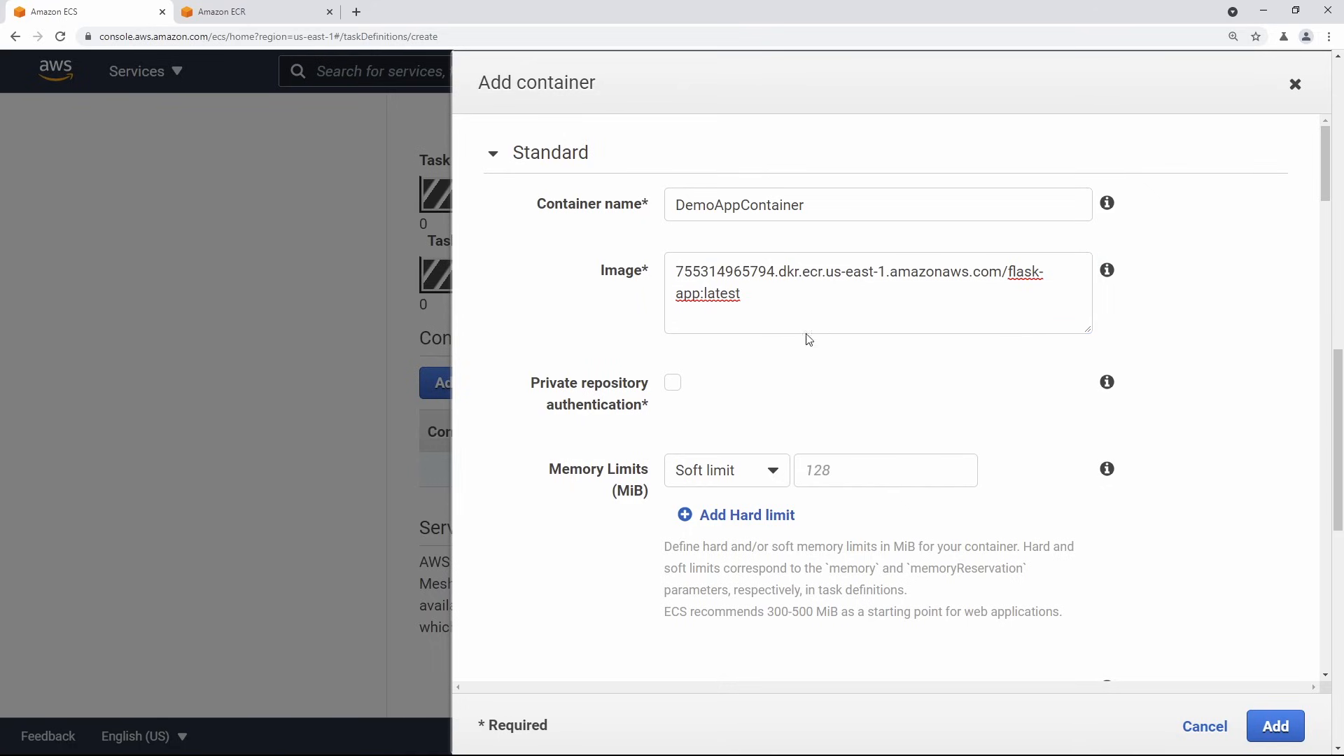
Set the container's soft memory limit to 2048 MiB.
{"action": "scroll", "coordinate": [964, 413], "scroll_direction": "down", "scroll_amount": 1}
{"action": "left_click", "coordinate": [889, 382]}
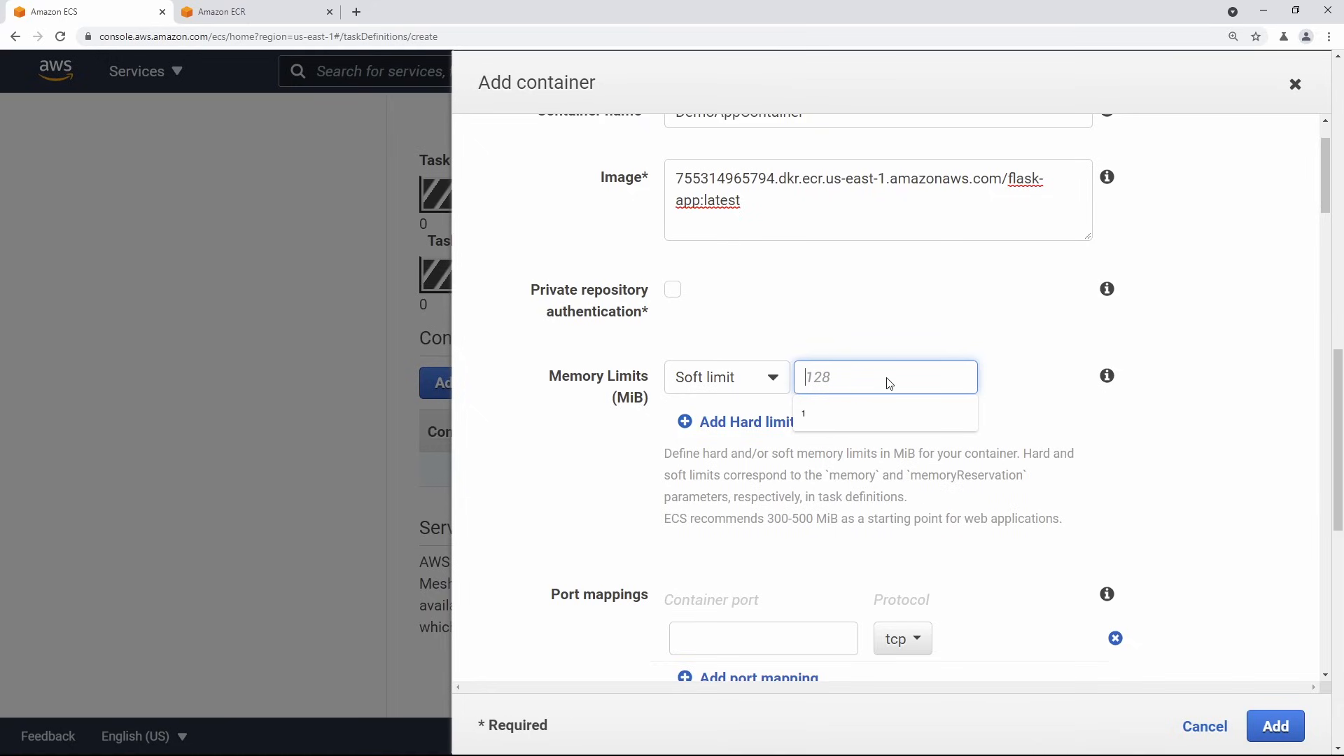
{"action": "type", "text": "1024"}
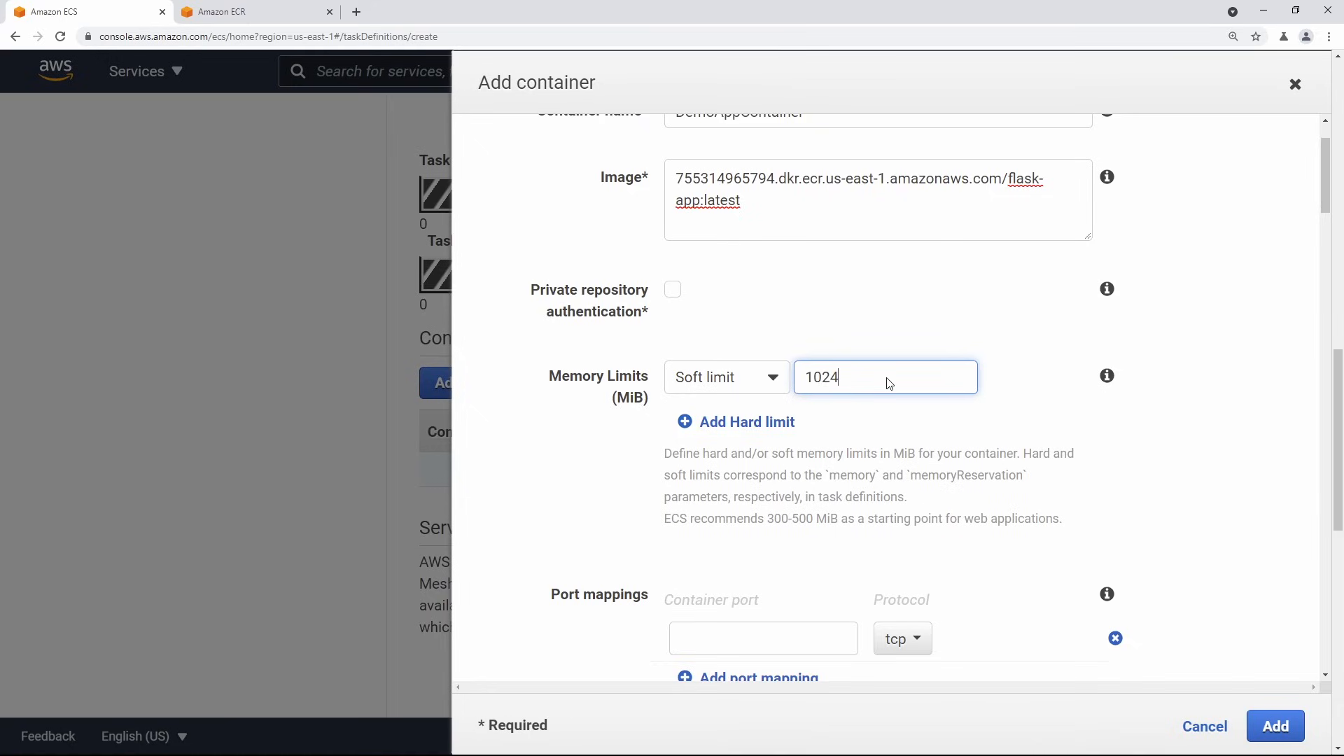
{"action": "left_click_drag", "start_coordinate": [888, 382], "coordinate": [802, 384]}
{"action": "type", "text": "20478"}
{"action": "key", "text": "BackSpace"}
{"action": "key", "text": "BackSpace"}
{"action": "type", "text": "8"}
{"action": "left_click", "coordinate": [1070, 572]}
Map container port 8081 with the tcp protocol.
{"action": "scroll", "coordinate": [1066, 572], "scroll_direction": "down", "scroll_amount": 1}
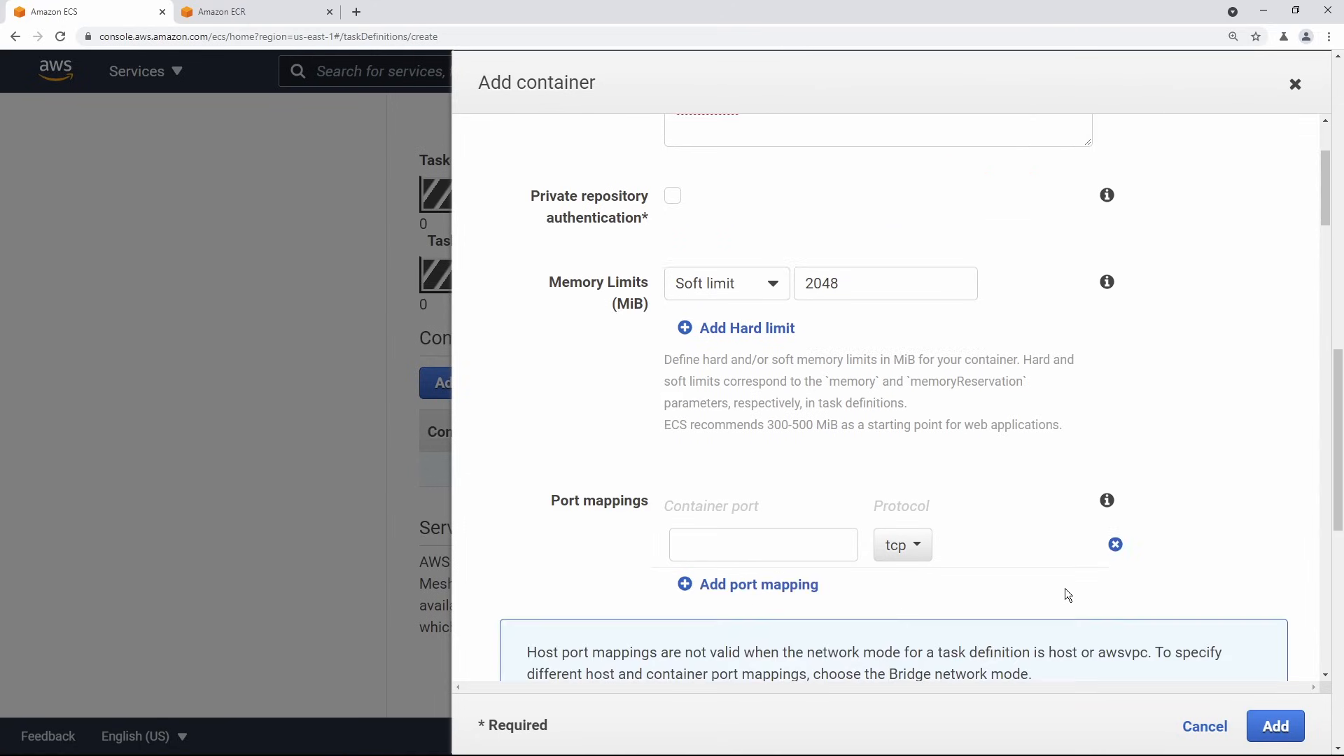
{"action": "left_click", "coordinate": [758, 556]}
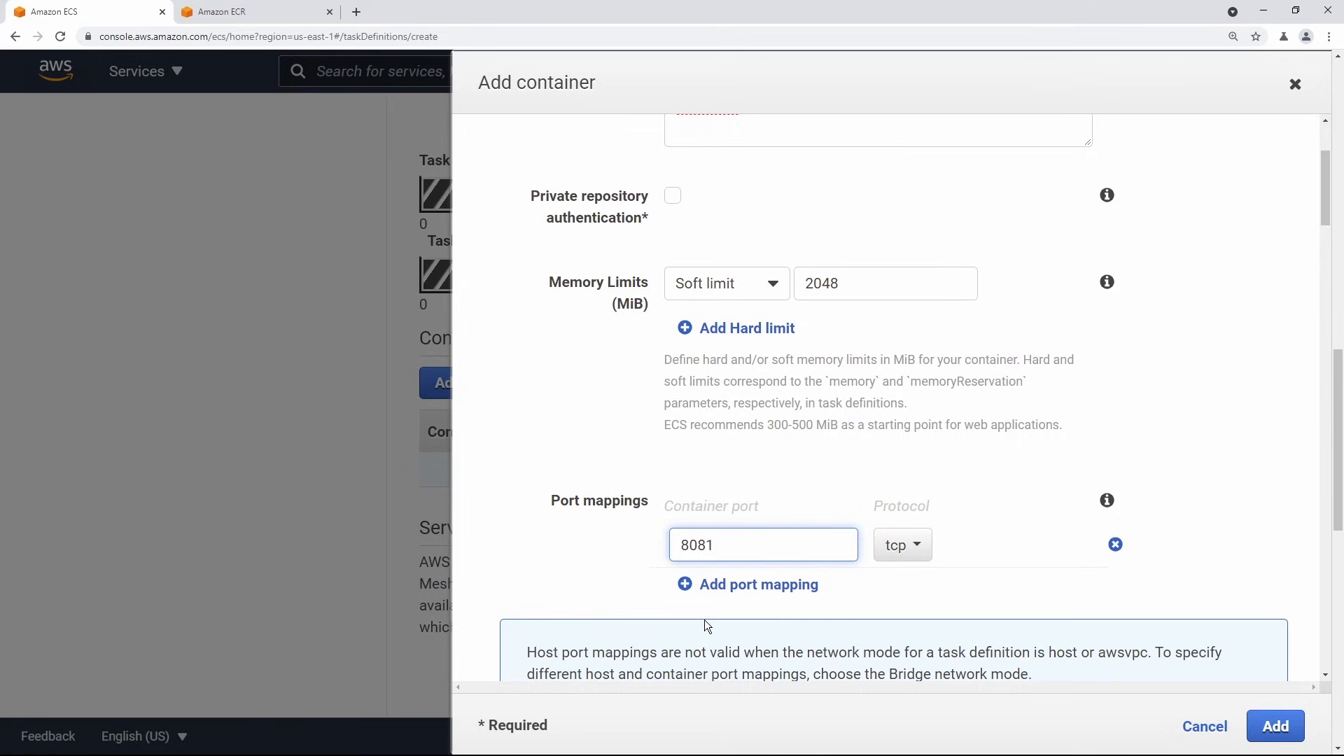
{"action": "left_click", "coordinate": [626, 597]}
Collapse the advanced container configuration without changes and add the container to the task definition.
{"action": "scroll", "coordinate": [638, 600], "scroll_direction": "down", "scroll_amount": 4}
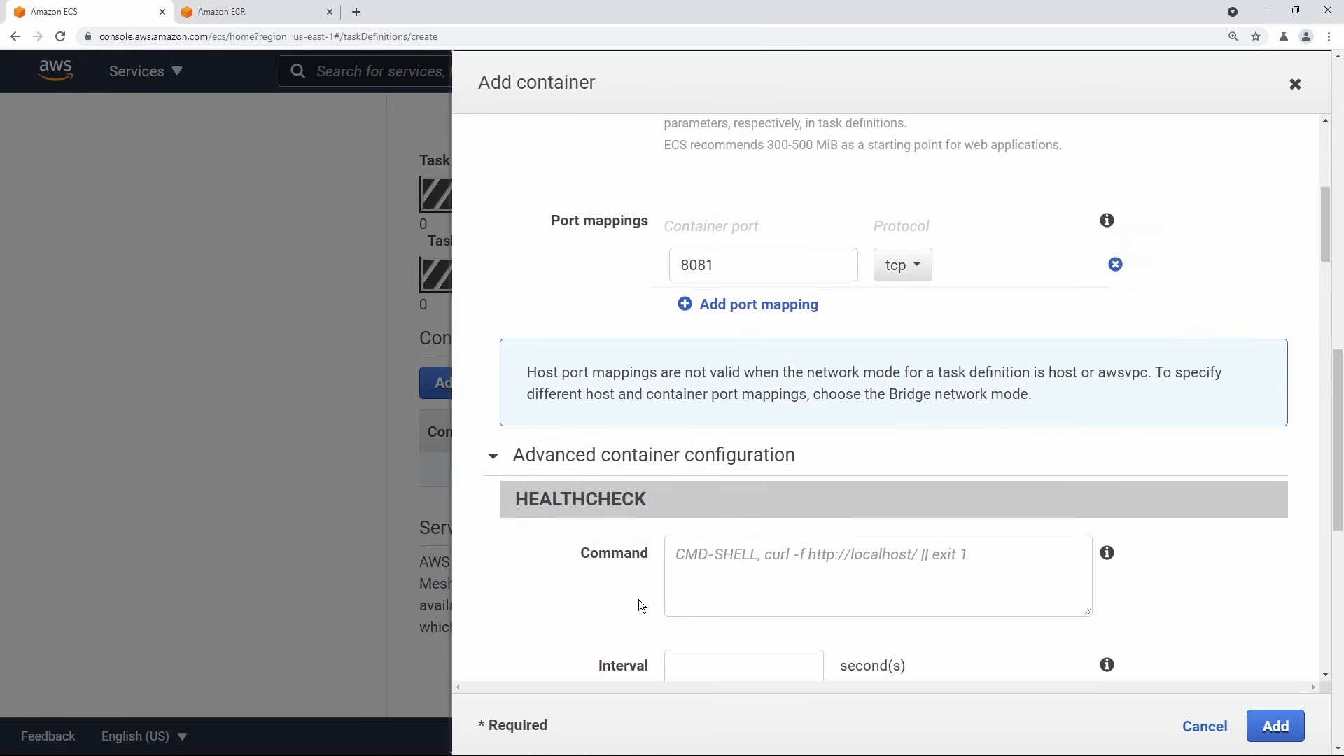
{"action": "scroll", "coordinate": [638, 599], "scroll_direction": "down", "scroll_amount": 3}
{"action": "left_click", "coordinate": [494, 269]}
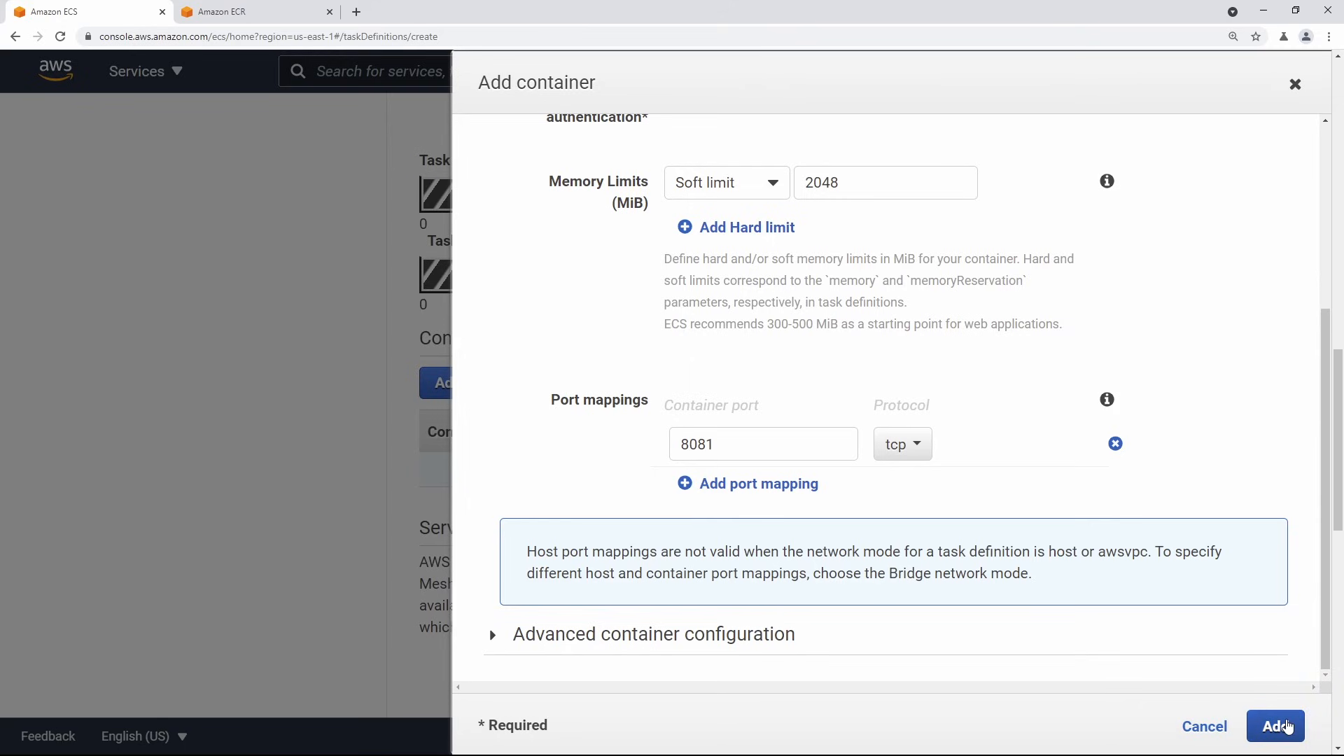
{"action": "left_click", "coordinate": [1287, 728]}
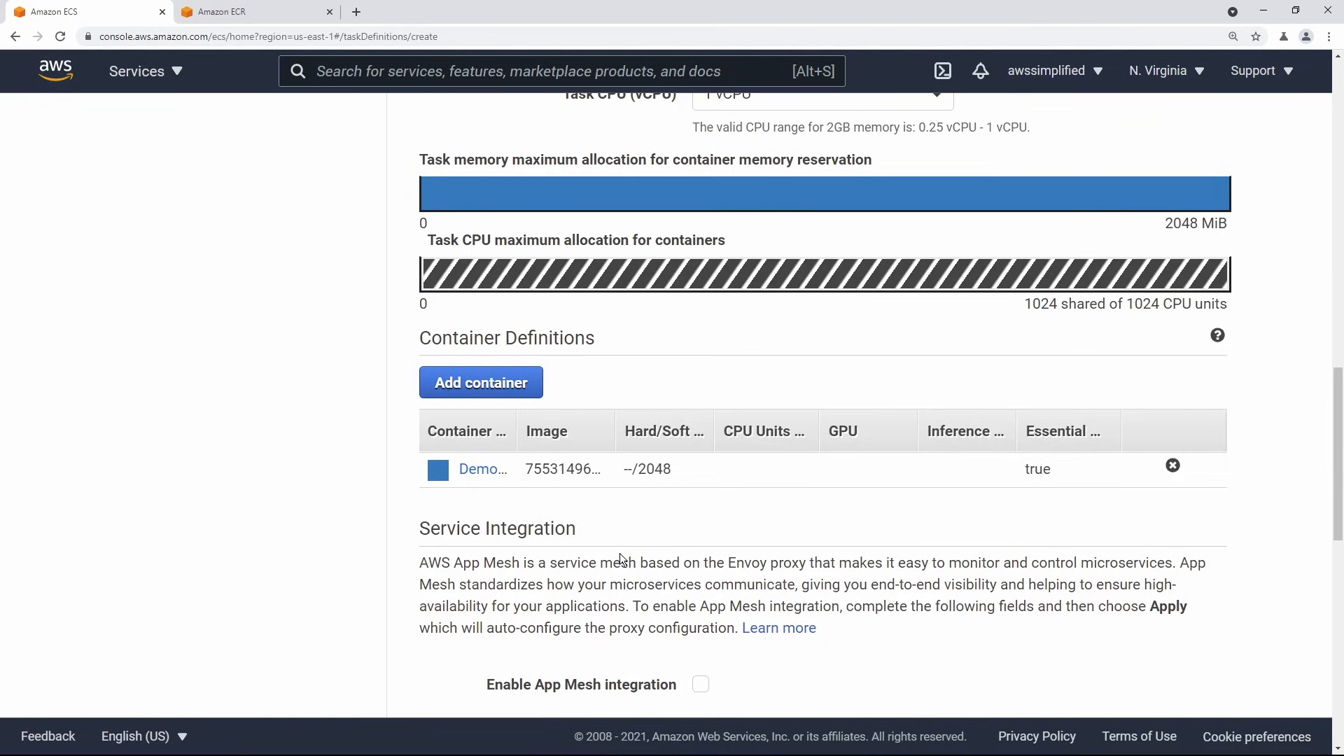
Create the task definition without App Mesh, proxy, FireLens, volumes or tags, and review its details.
{"action": "scroll", "coordinate": [619, 553], "scroll_direction": "down", "scroll_amount": 3}
{"action": "scroll", "coordinate": [616, 565], "scroll_direction": "down", "scroll_amount": 5}
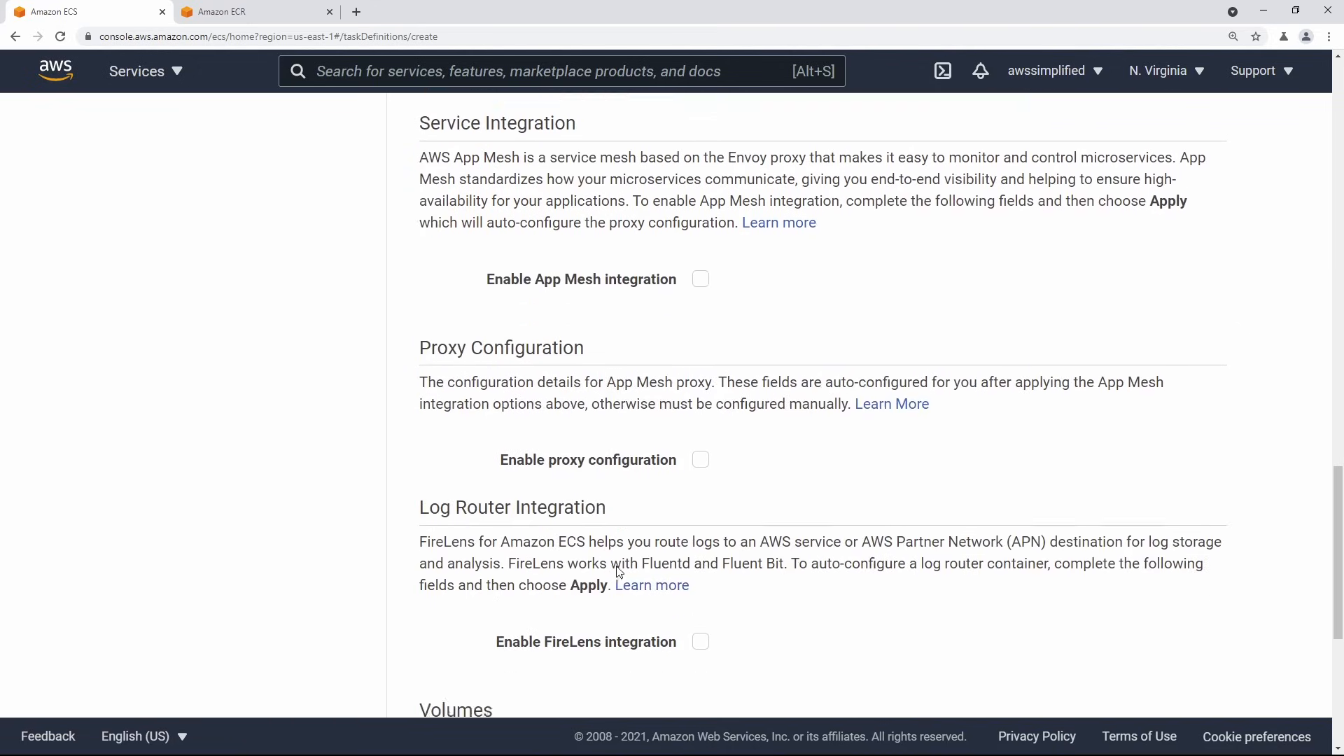
{"action": "scroll", "coordinate": [616, 566], "scroll_direction": "down", "scroll_amount": 3}
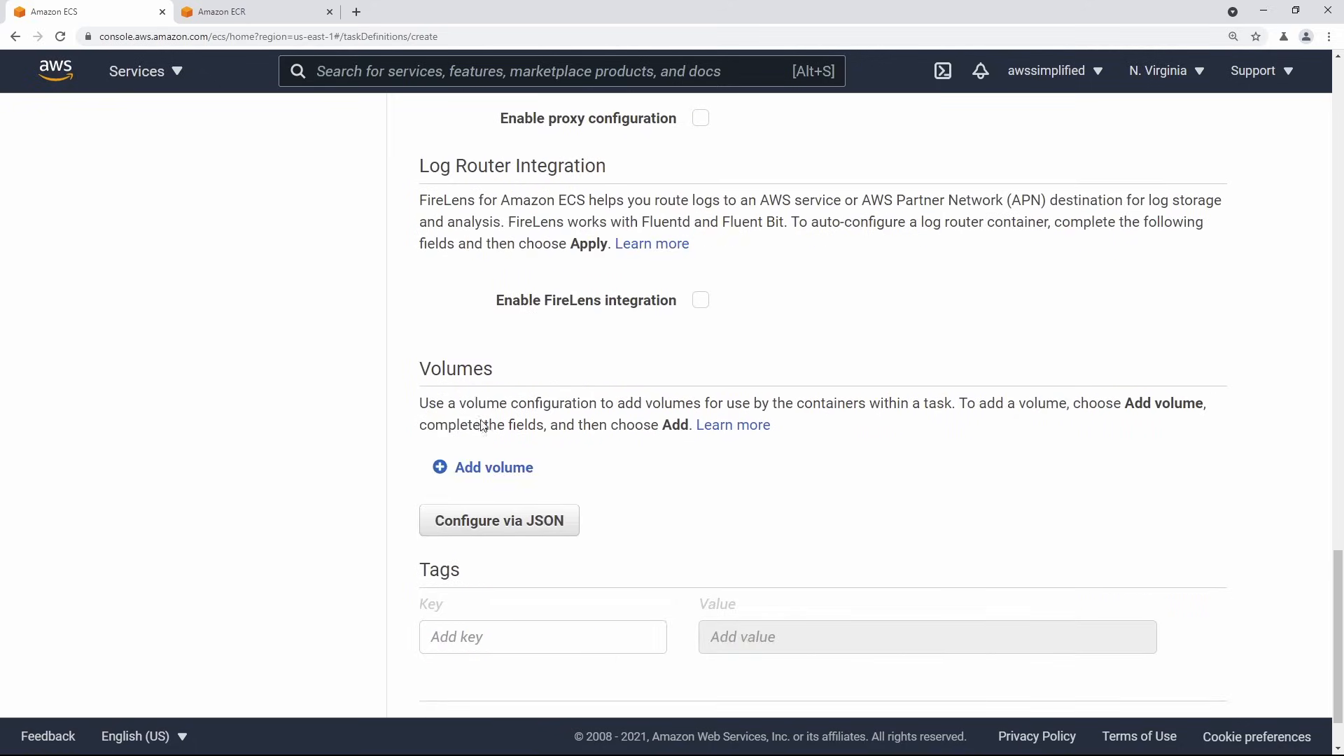
{"action": "scroll", "coordinate": [865, 543], "scroll_direction": "down", "scroll_amount": 1}
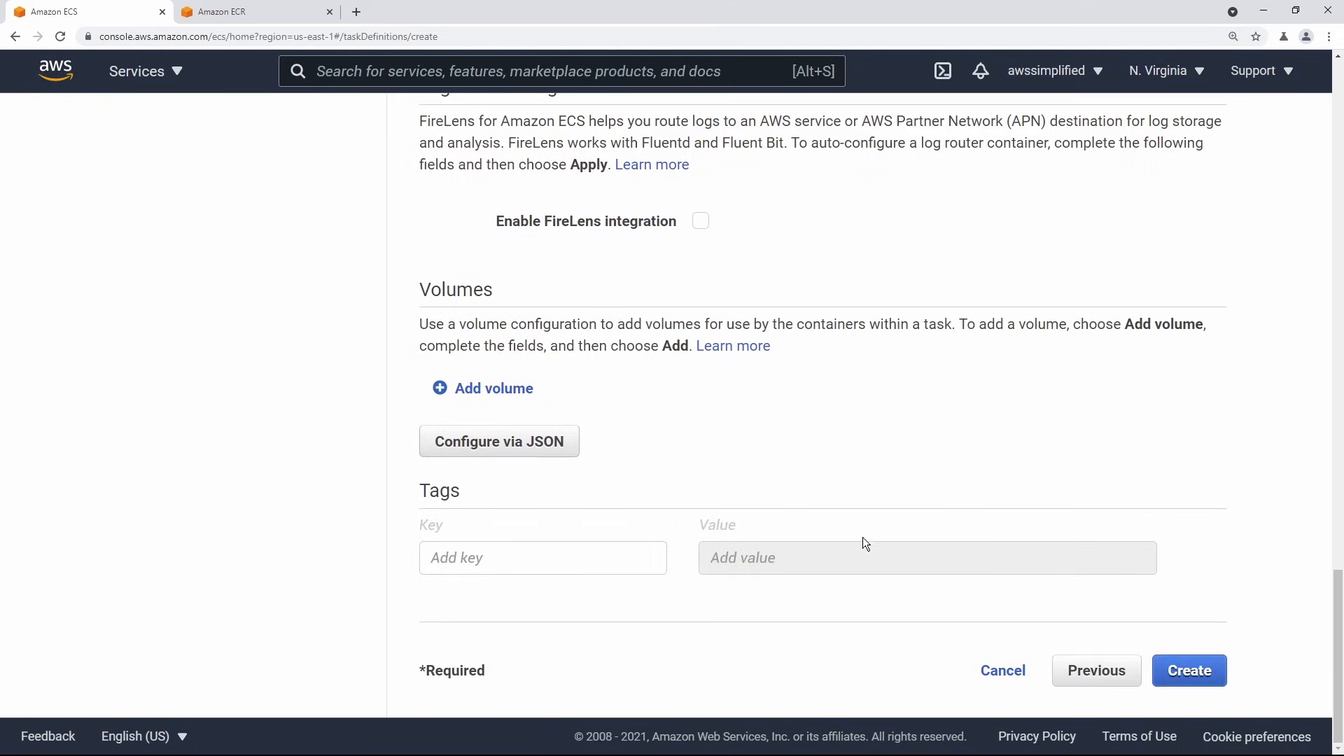
{"action": "left_click", "coordinate": [1213, 677]}
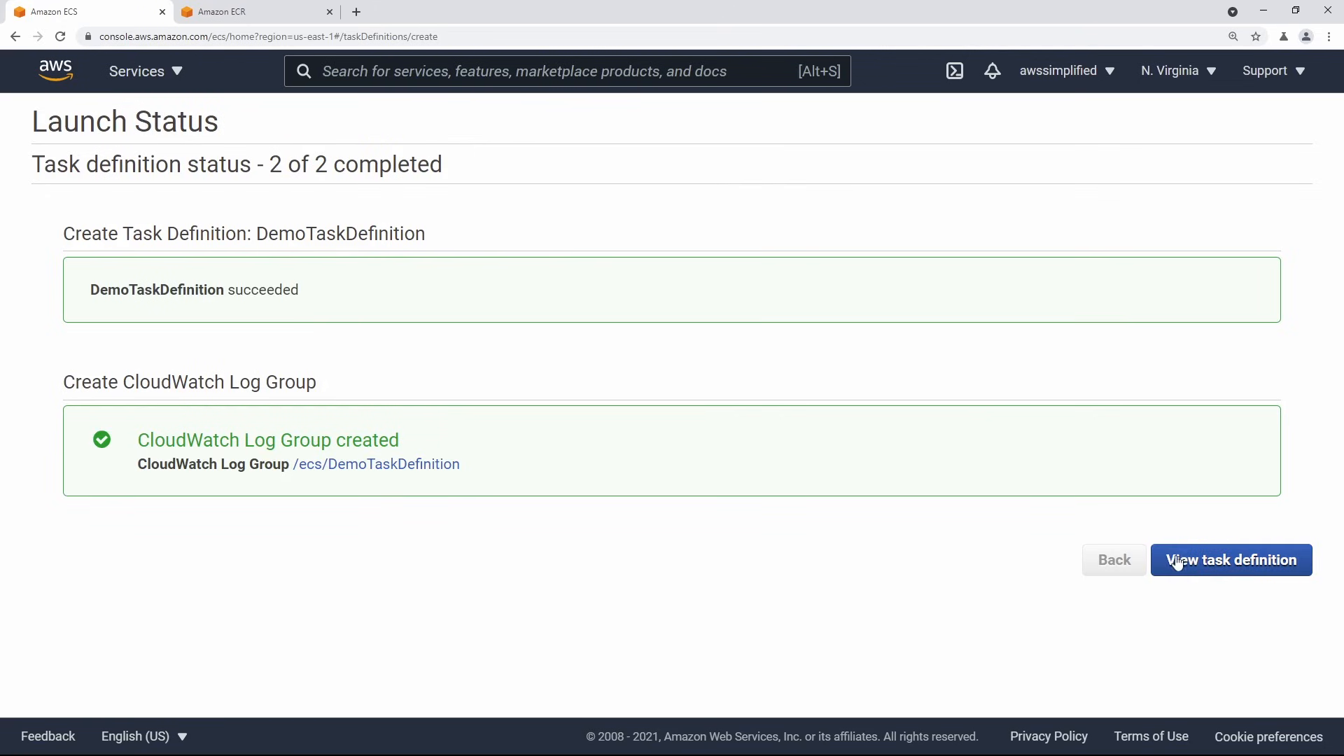
{"action": "left_click", "coordinate": [1219, 562]}
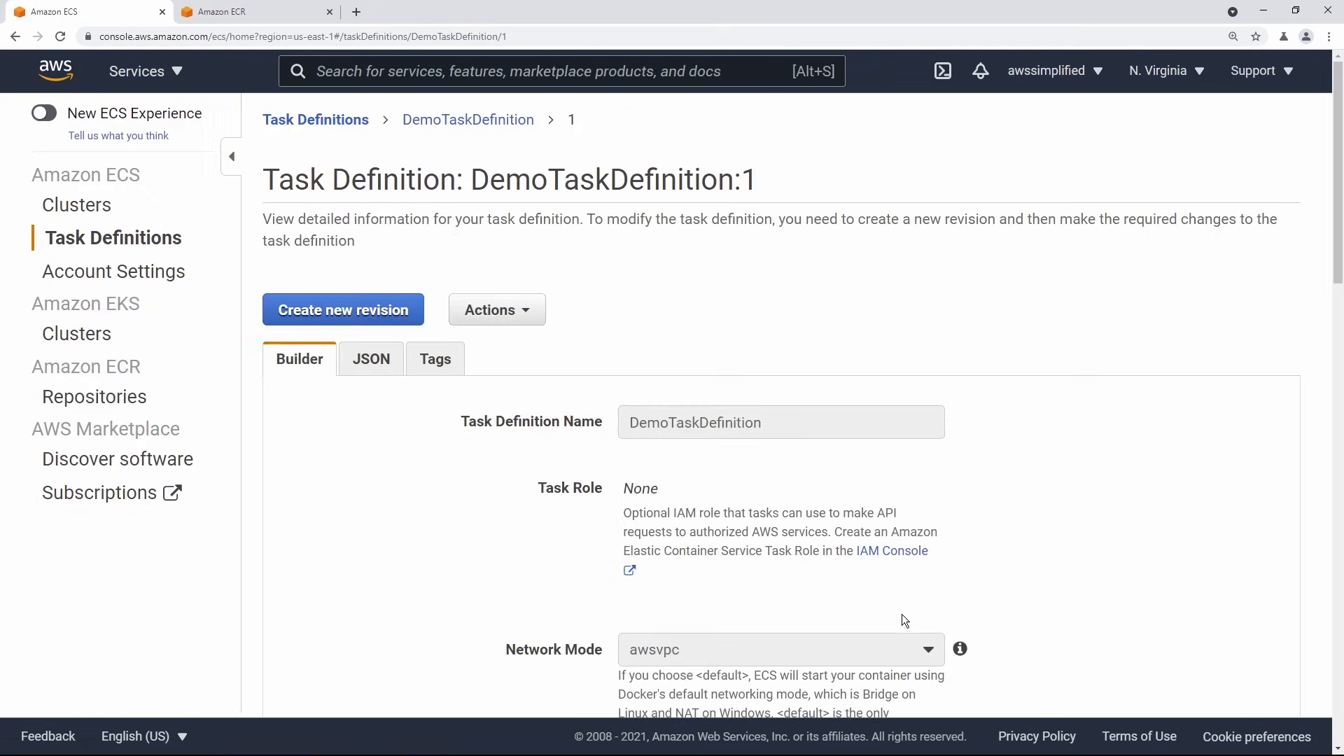
{"action": "scroll", "coordinate": [434, 561], "scroll_direction": "down", "scroll_amount": 3}
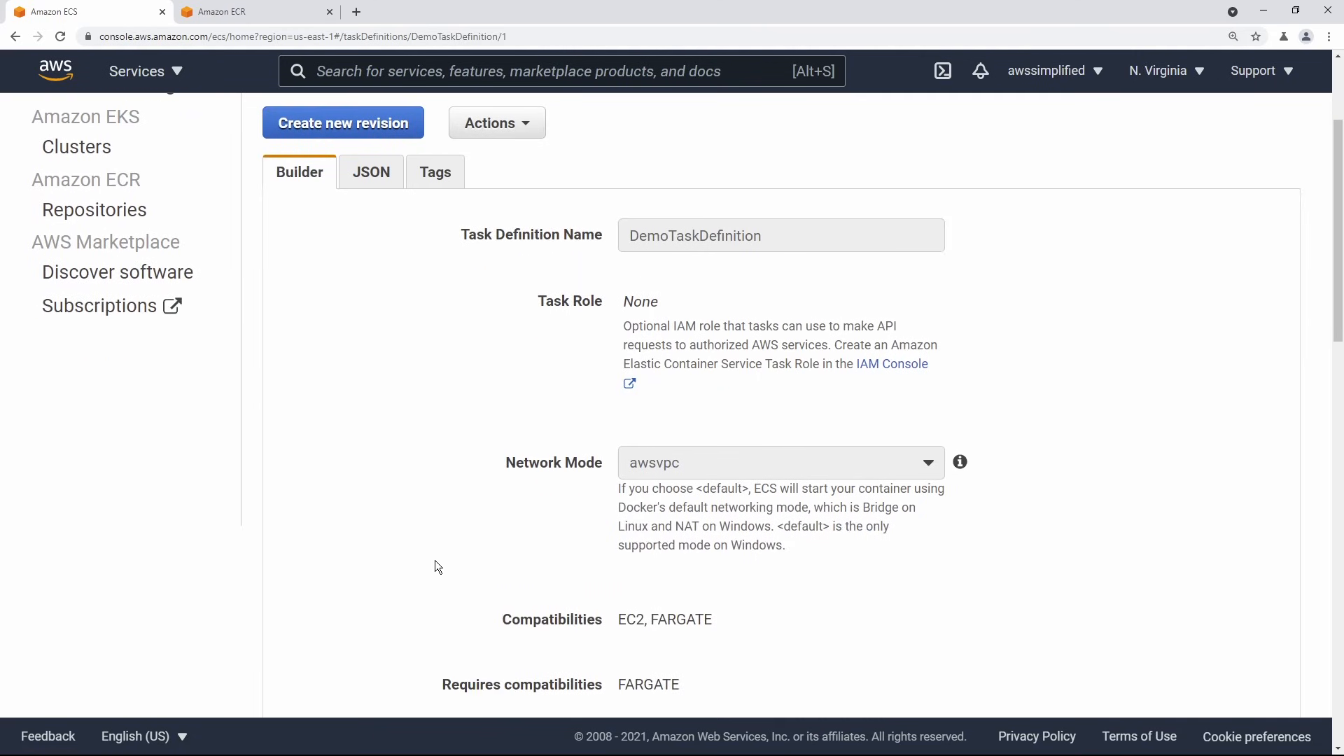
{"action": "scroll", "coordinate": [587, 528], "scroll_direction": "down", "scroll_amount": 13}
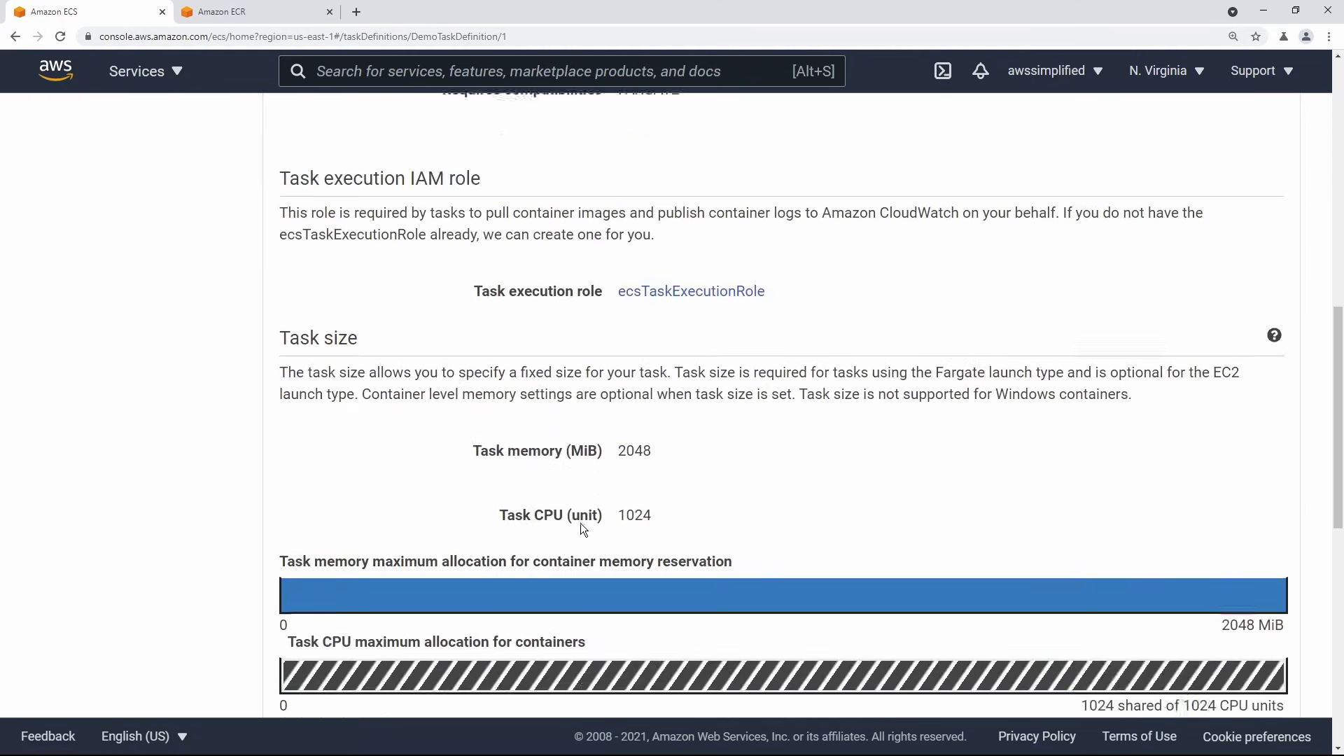
{"action": "scroll", "coordinate": [577, 528], "scroll_direction": "up", "scroll_amount": 15}
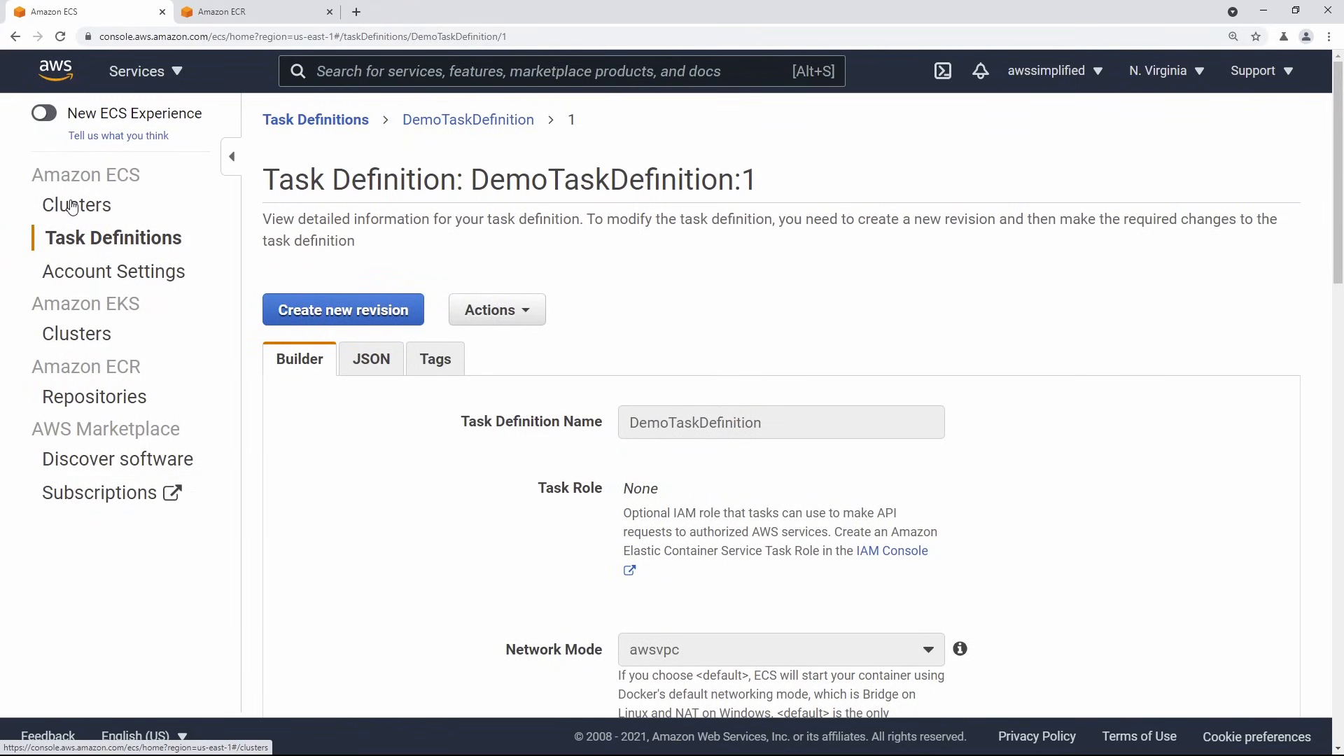
Open the DemoAppCluster details from the list of ECS clusters.
{"action": "left_click", "coordinate": [68, 218]}
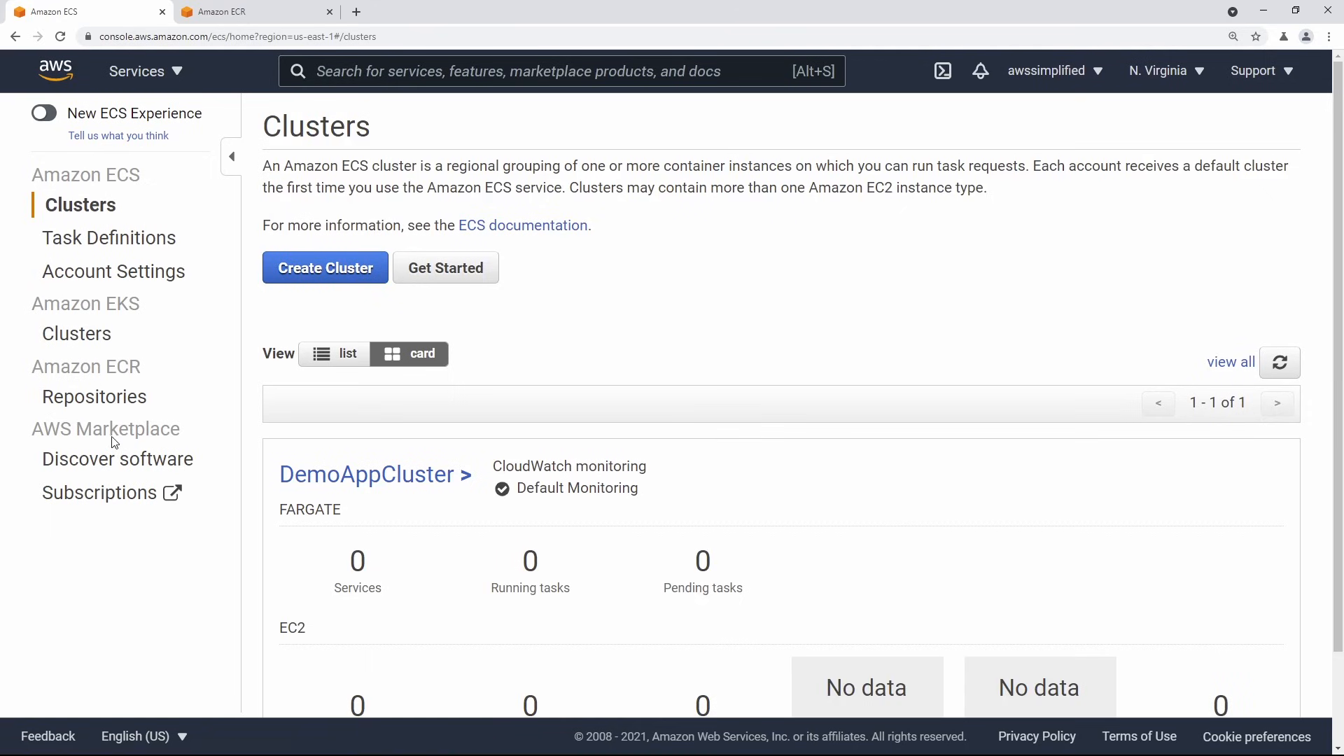
{"action": "scroll", "coordinate": [546, 490], "scroll_direction": "down", "scroll_amount": 1}
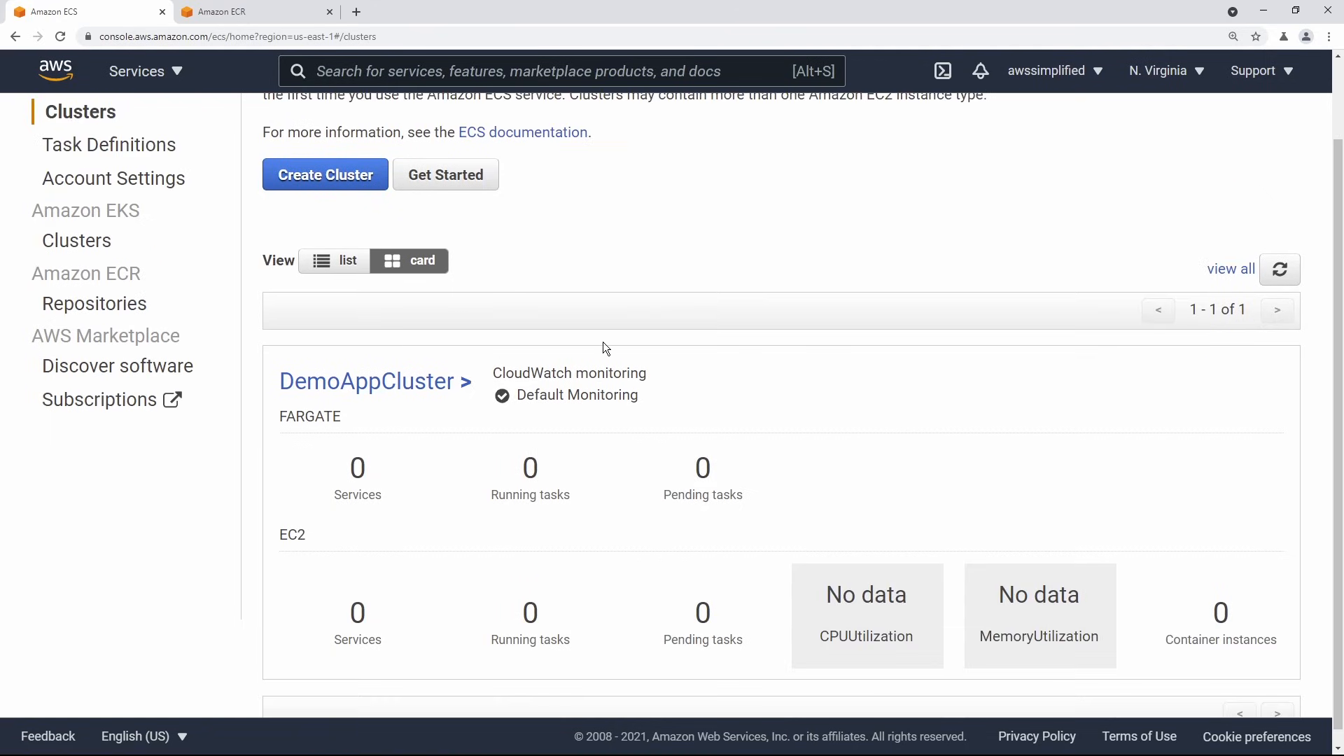
{"action": "left_click", "coordinate": [401, 384]}
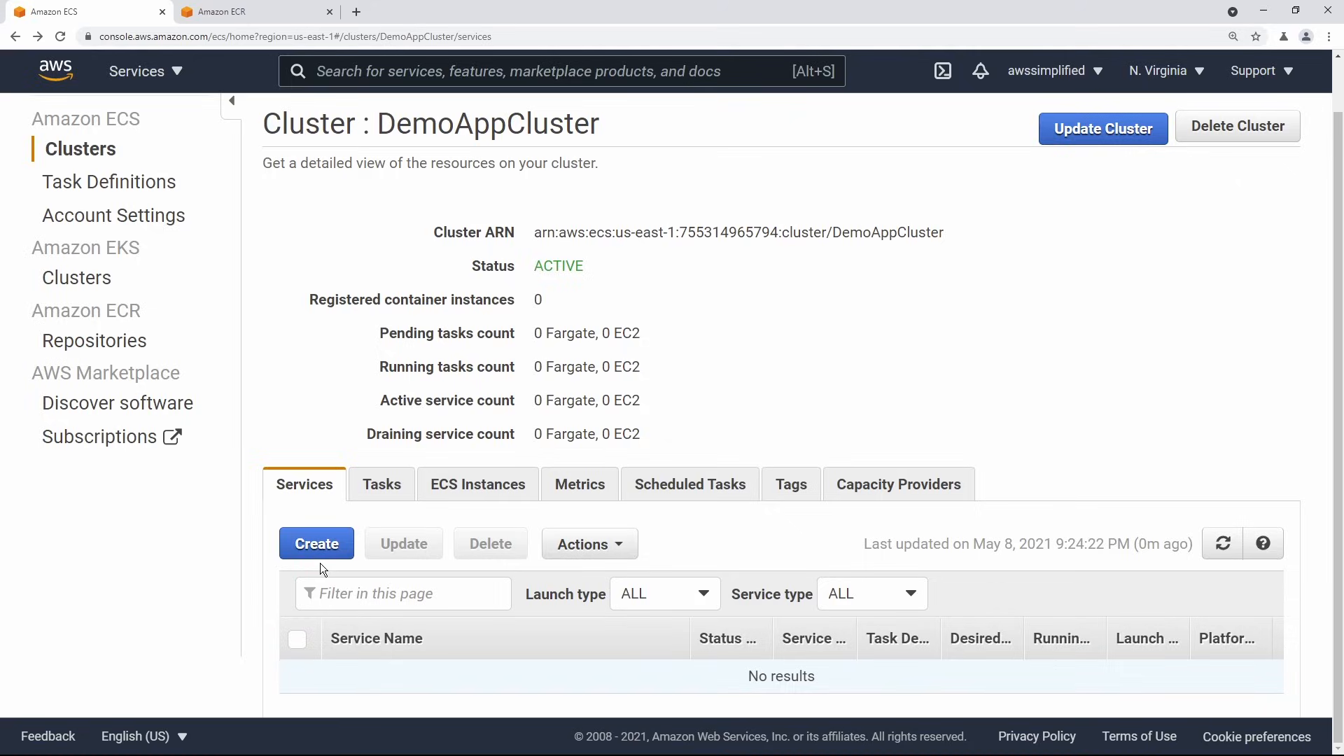
Duplicate the cluster's browser page and open the EC2 service console in the copy.
{"action": "right_click", "coordinate": [119, 12]}
{"action": "left_click", "coordinate": [139, 114]}
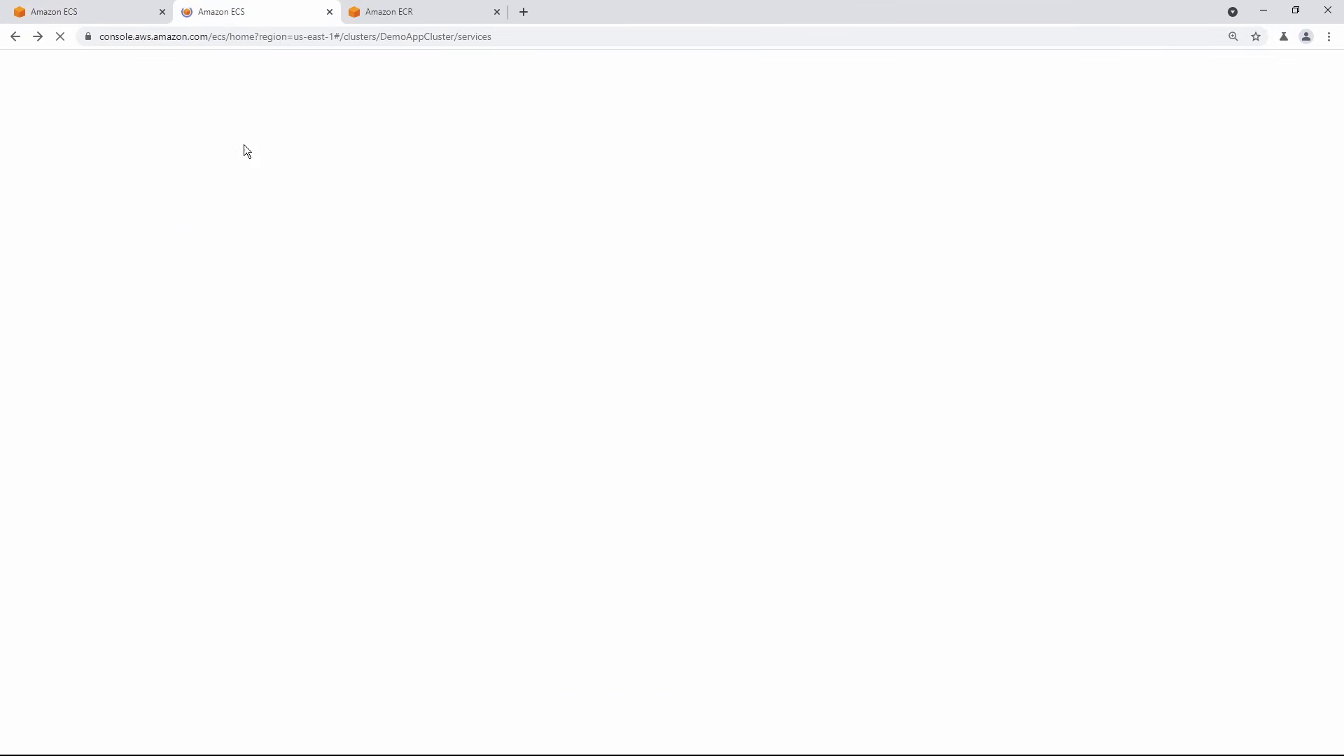
{"action": "left_click", "coordinate": [390, 79]}
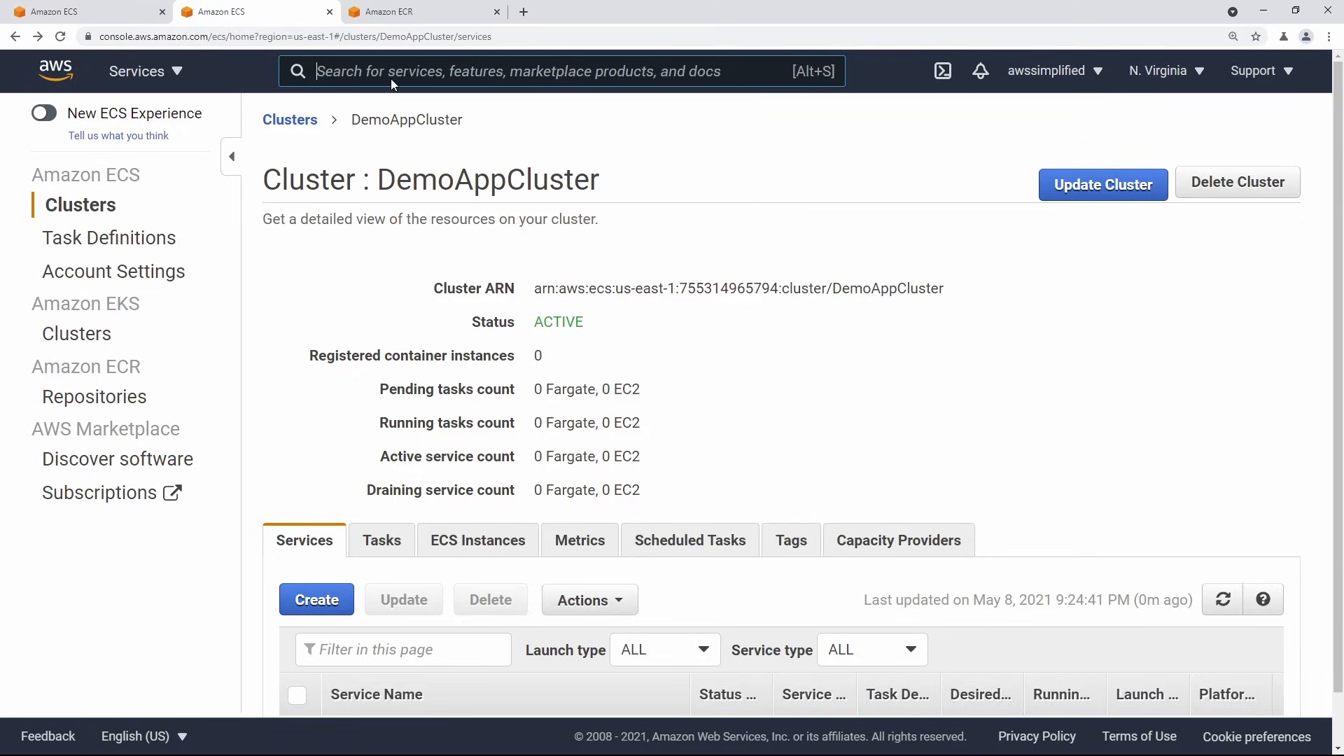
{"action": "type", "text": "ec2"}
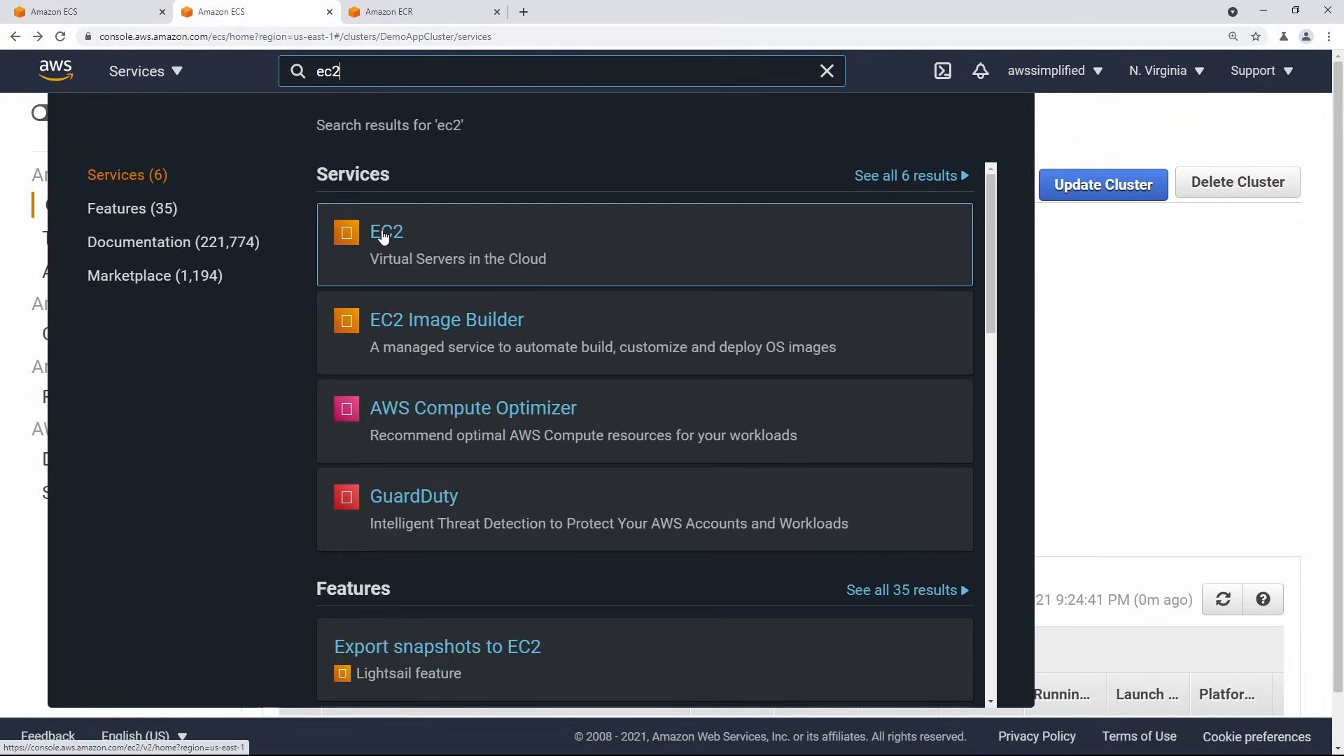
{"action": "left_click", "coordinate": [384, 237]}
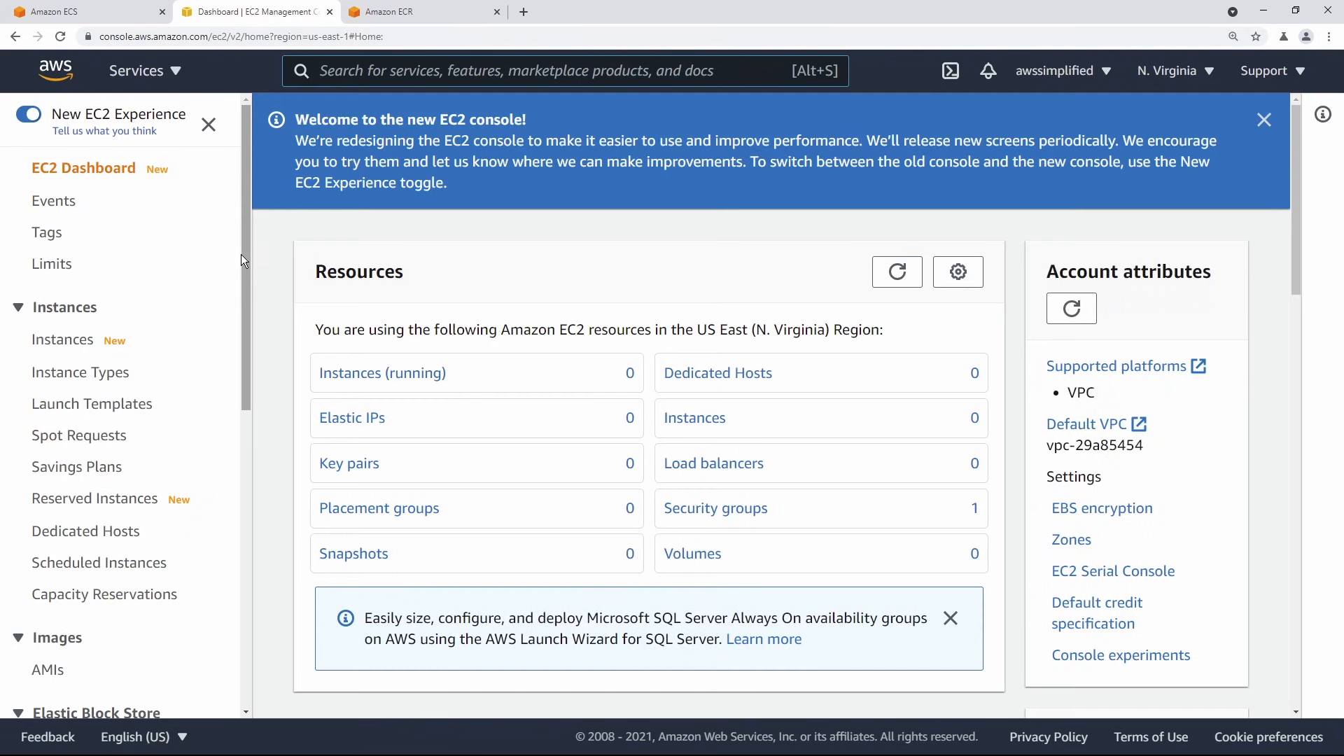
Start creating an Application Load Balancer in EC2 and name it DemoAppLB.
{"action": "left_click_drag", "start_coordinate": [241, 254], "coordinate": [254, 536]}
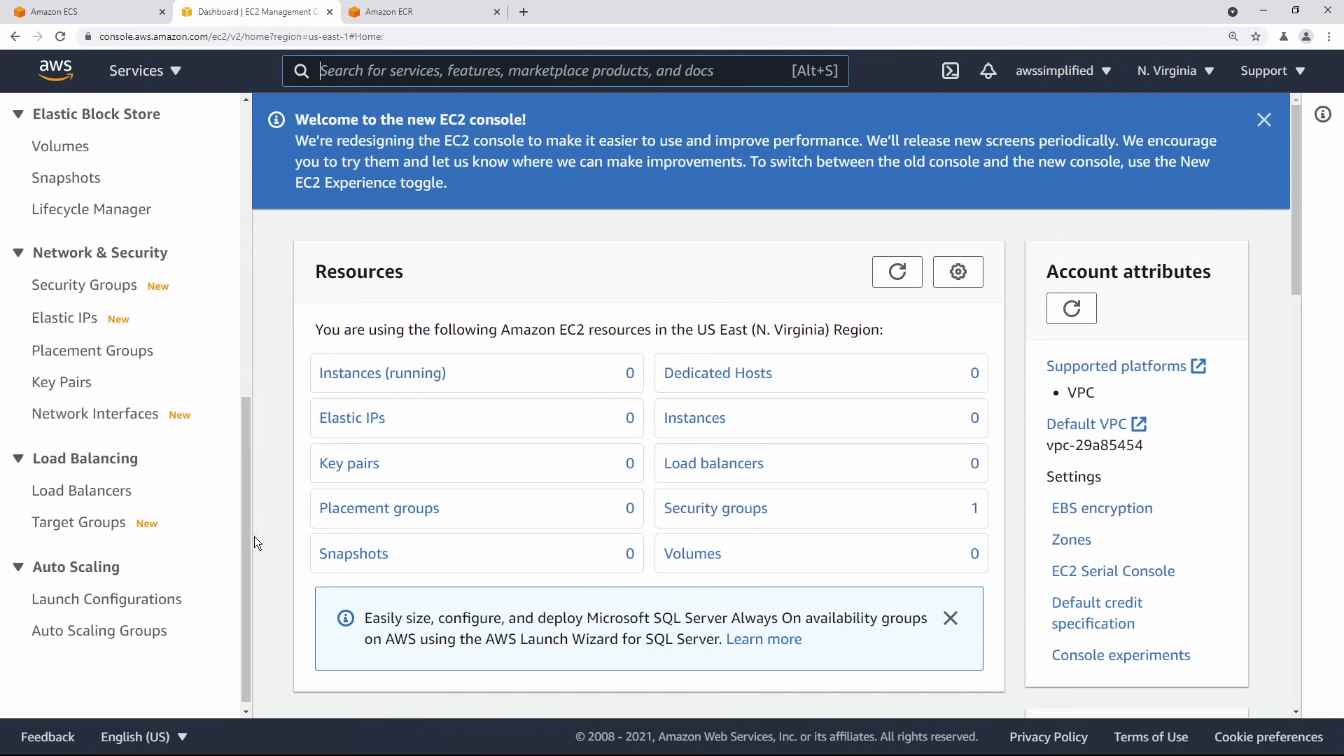
{"action": "left_click", "coordinate": [89, 496]}
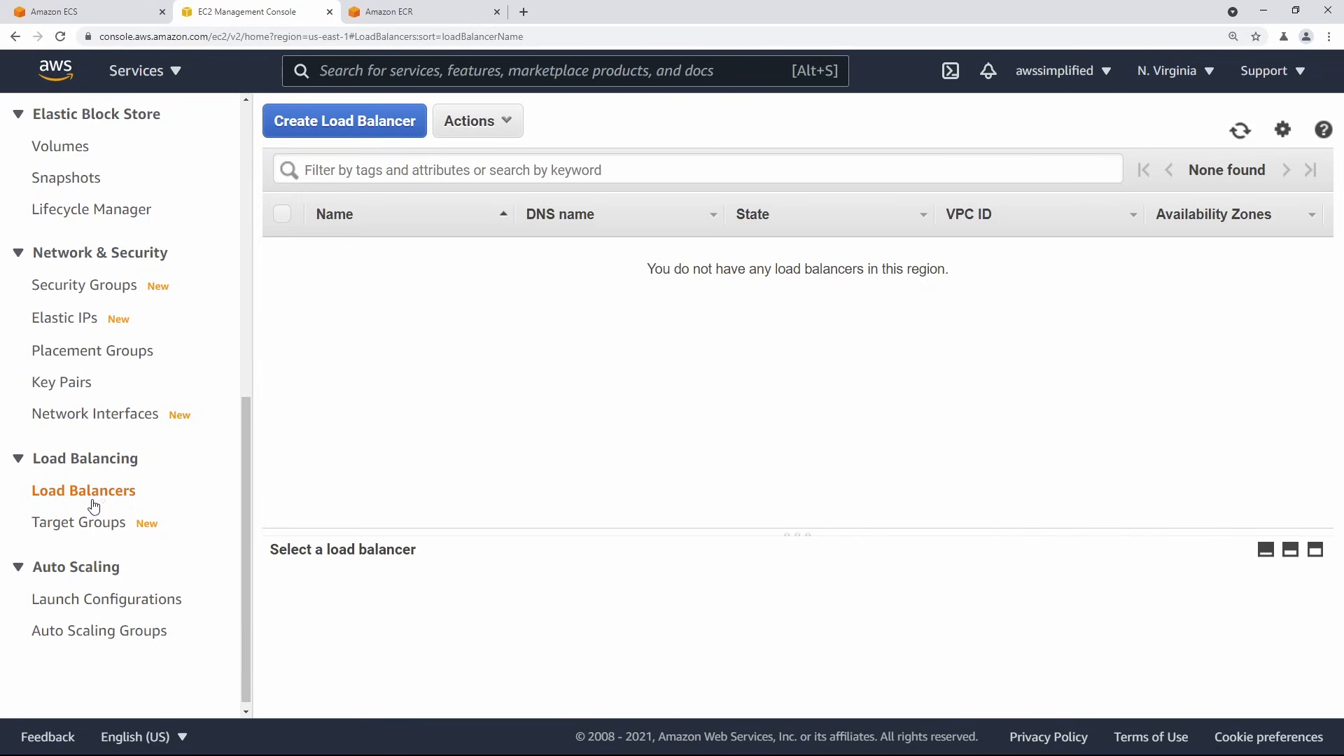
{"action": "left_click", "coordinate": [343, 131]}
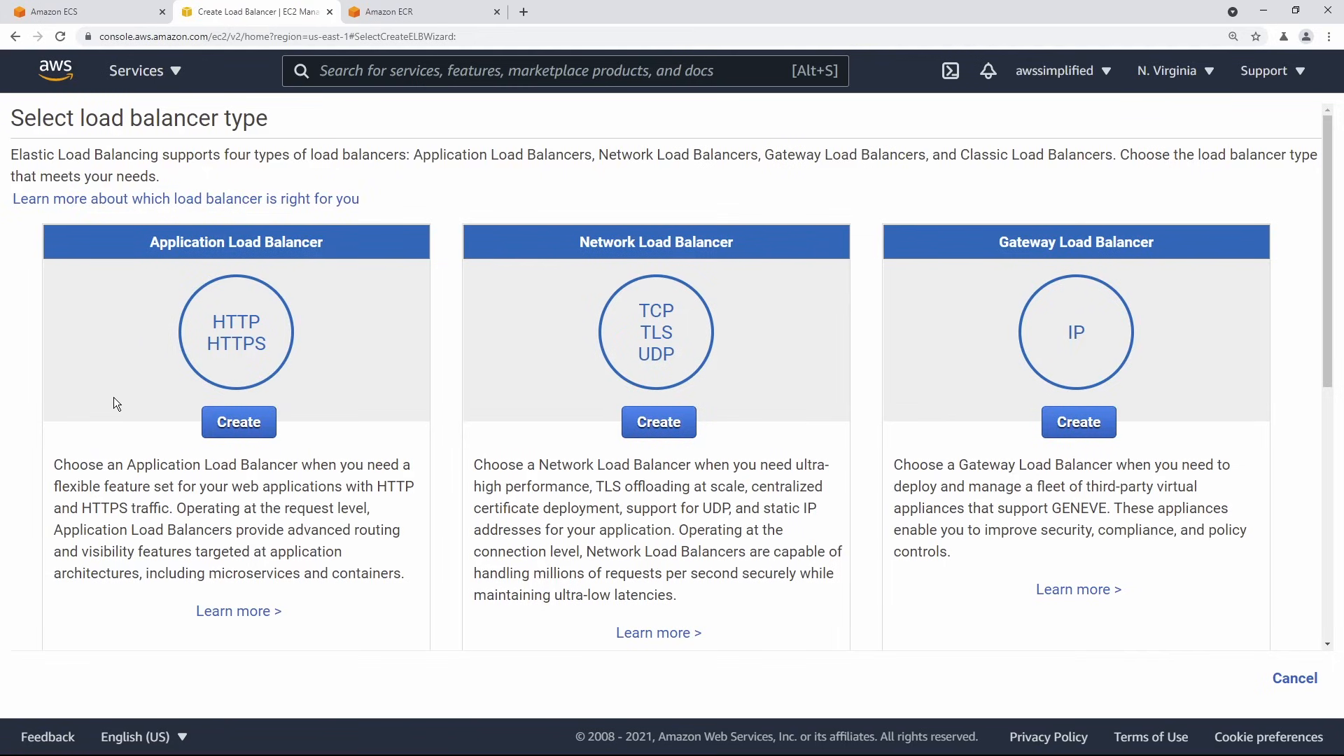
{"action": "scroll", "coordinate": [112, 403], "scroll_direction": "down", "scroll_amount": 1}
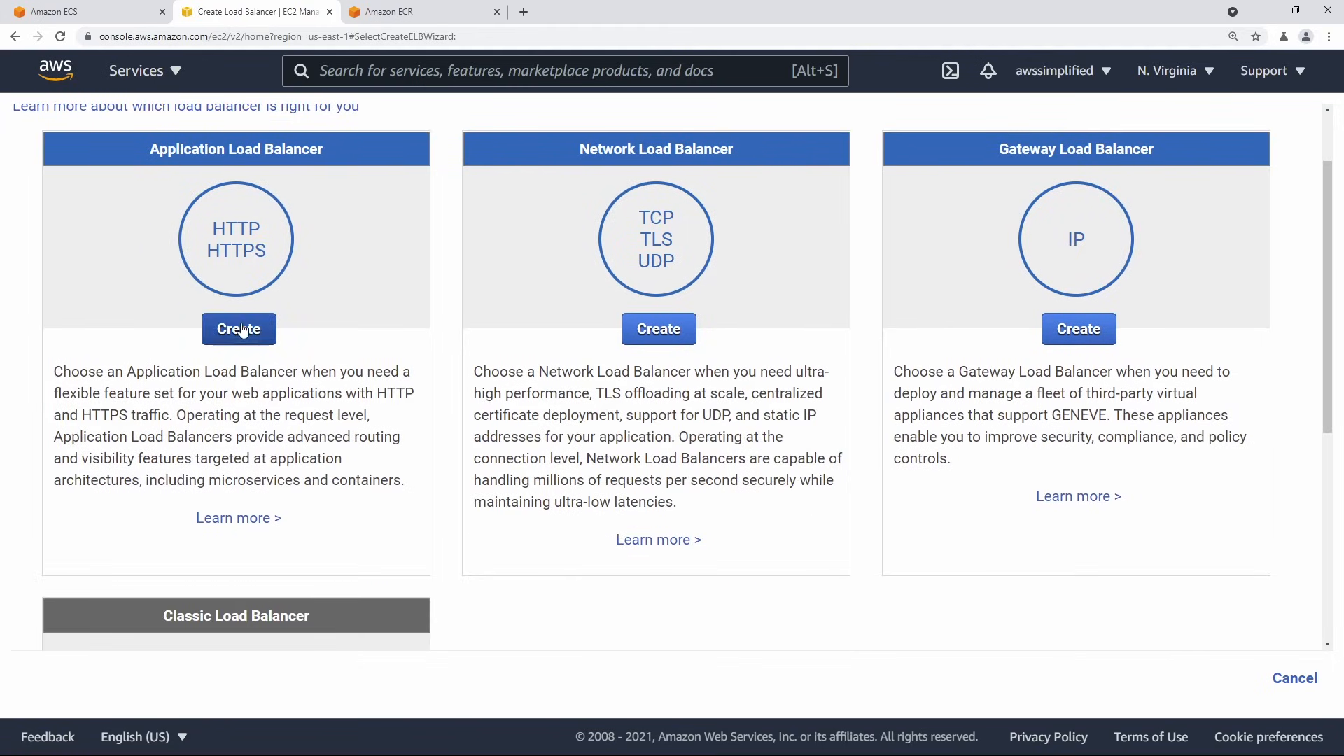
{"action": "left_click_drag", "start_coordinate": [134, 151], "coordinate": [308, 166]}
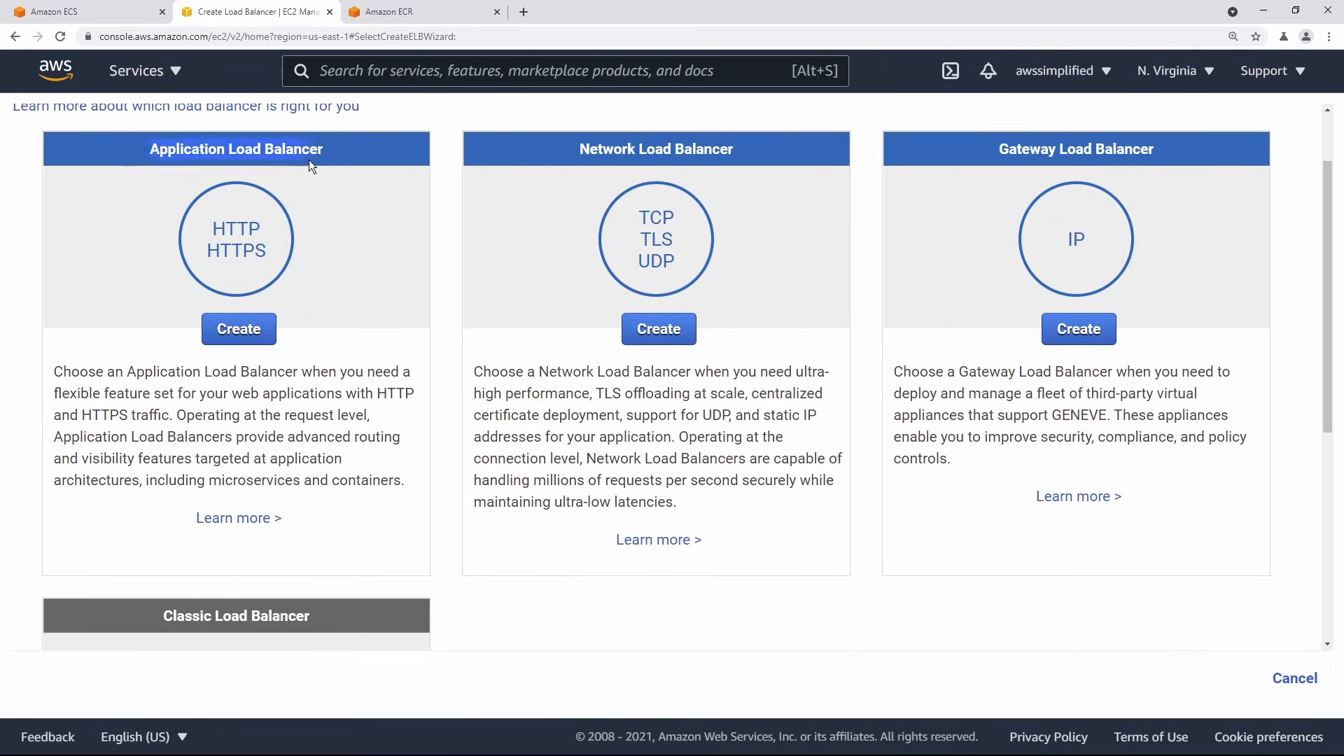
{"action": "left_click", "coordinate": [234, 346]}
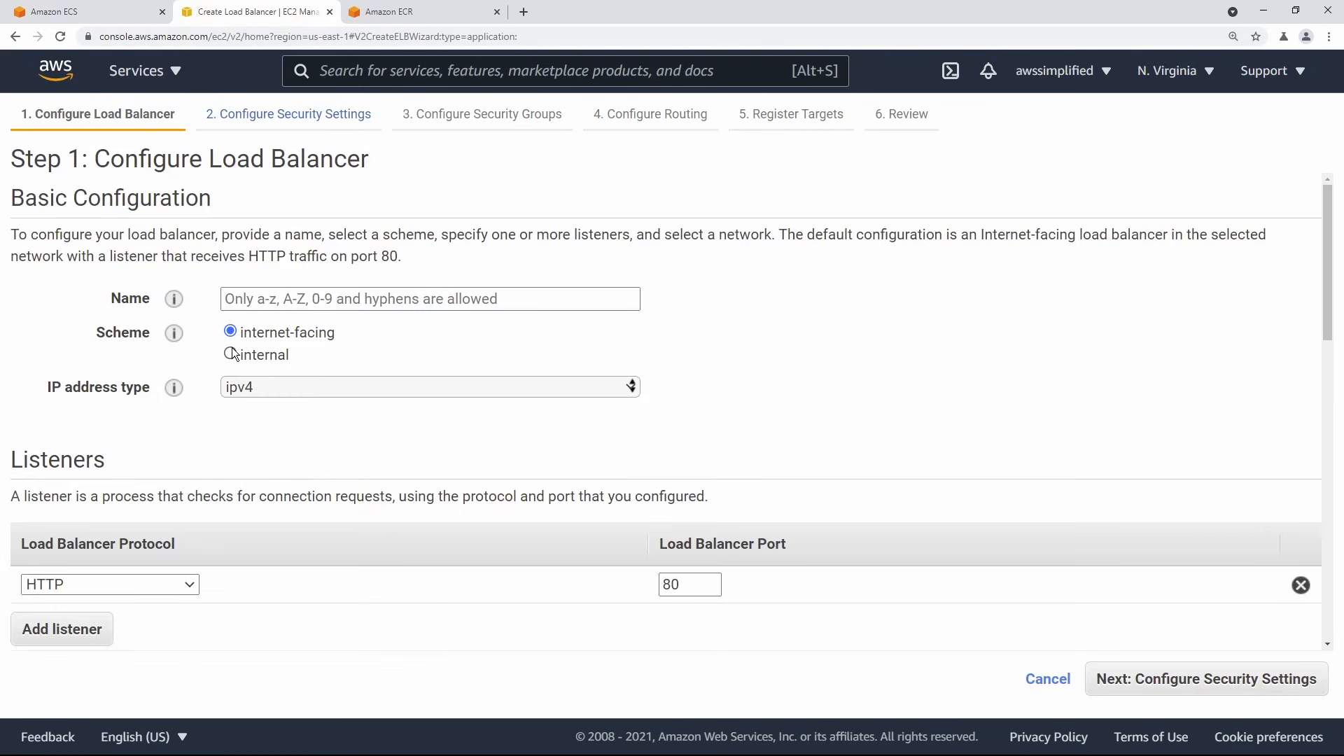
{"action": "left_click", "coordinate": [287, 301]}
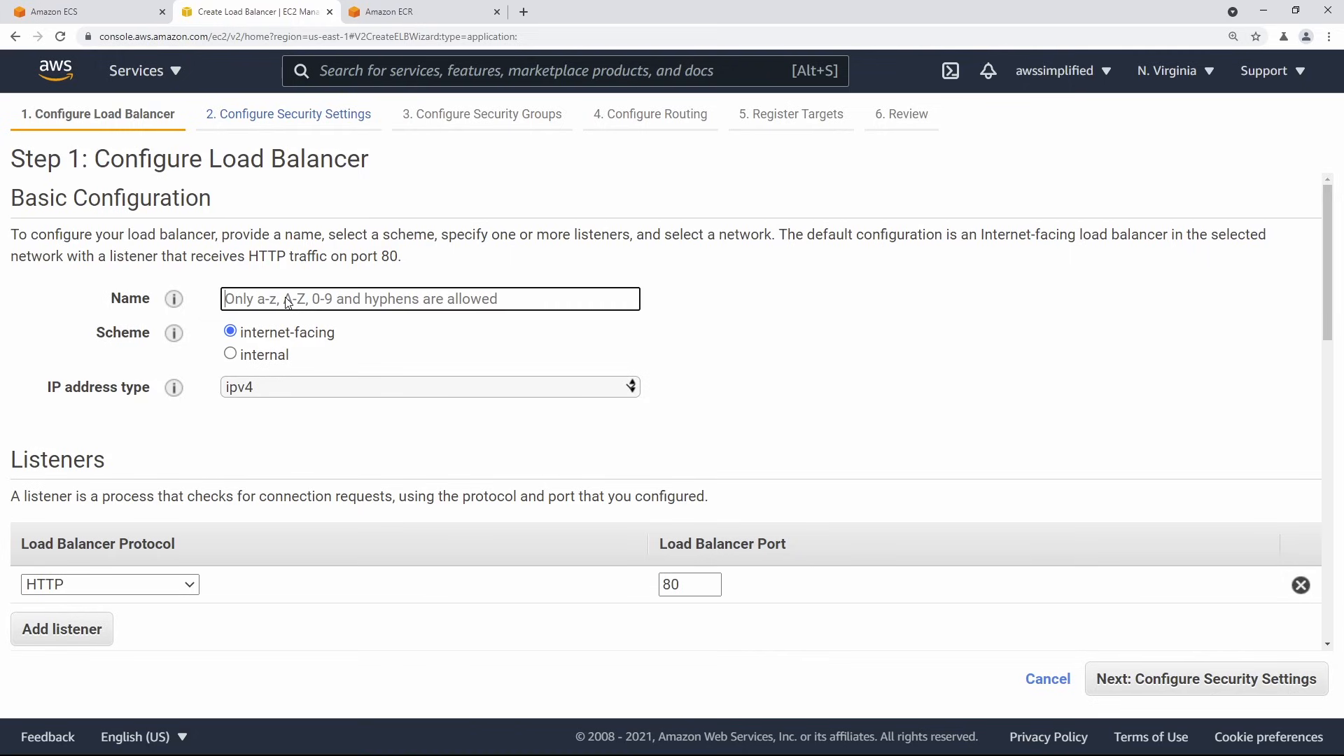
{"action": "type", "text": "DemoAppLB"}
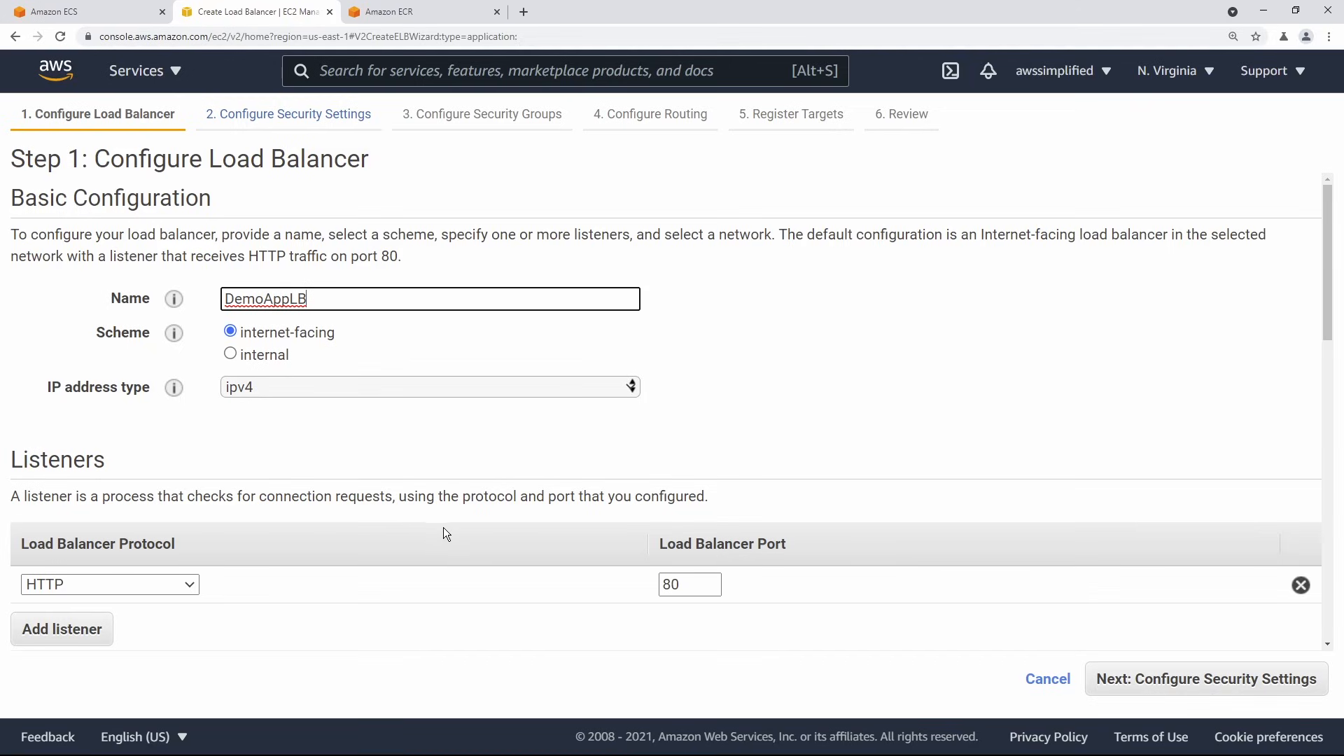
Try adding a second listener with the HTTPS (Secure HTTP) protocol, and remove it again.
{"action": "scroll", "coordinate": [437, 533], "scroll_direction": "down", "scroll_amount": 1}
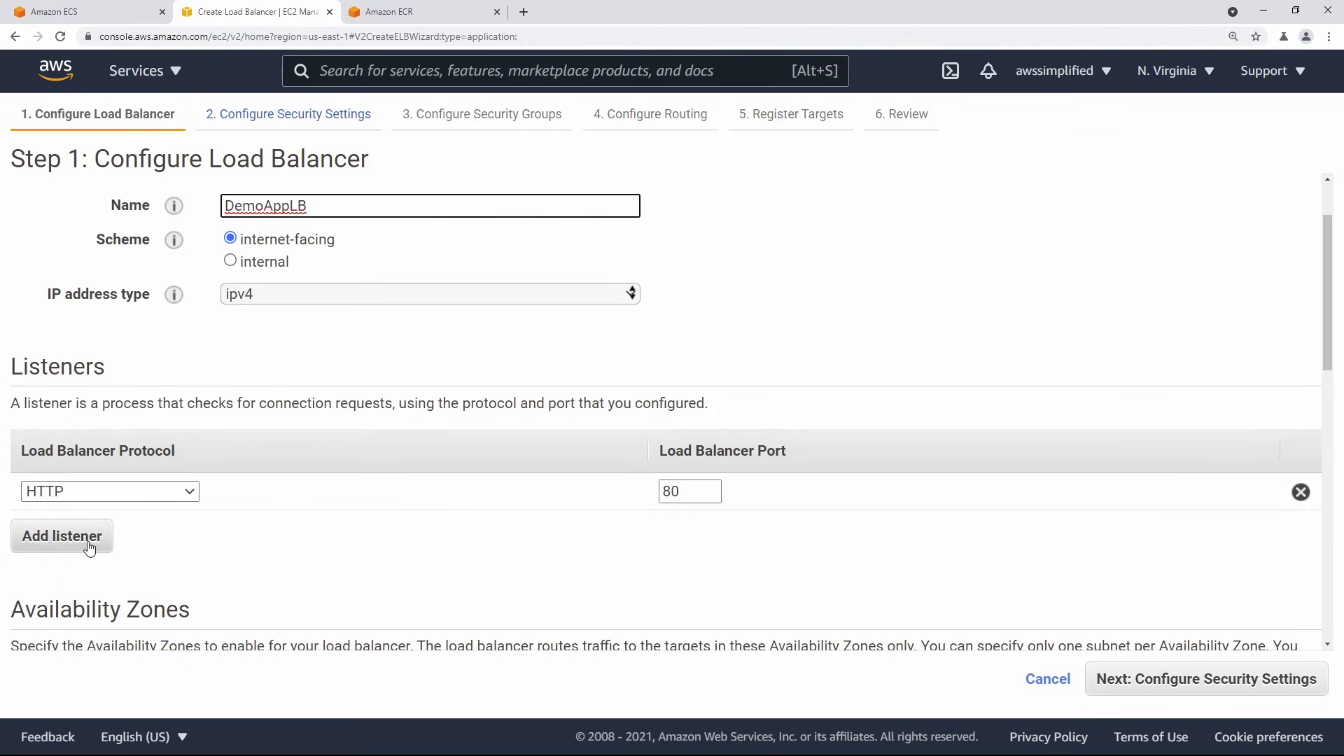
{"action": "left_click", "coordinate": [62, 536]}
{"action": "left_click", "coordinate": [112, 533]}
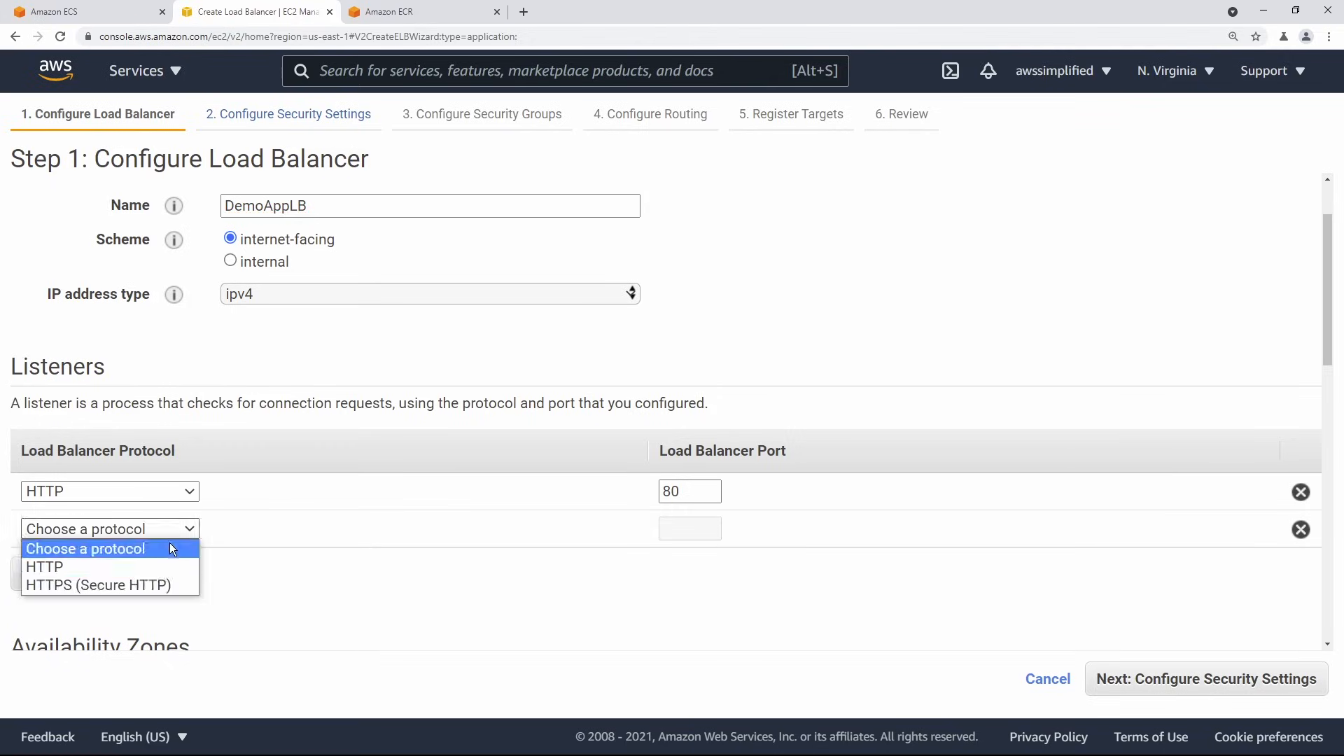
{"action": "left_click", "coordinate": [133, 588]}
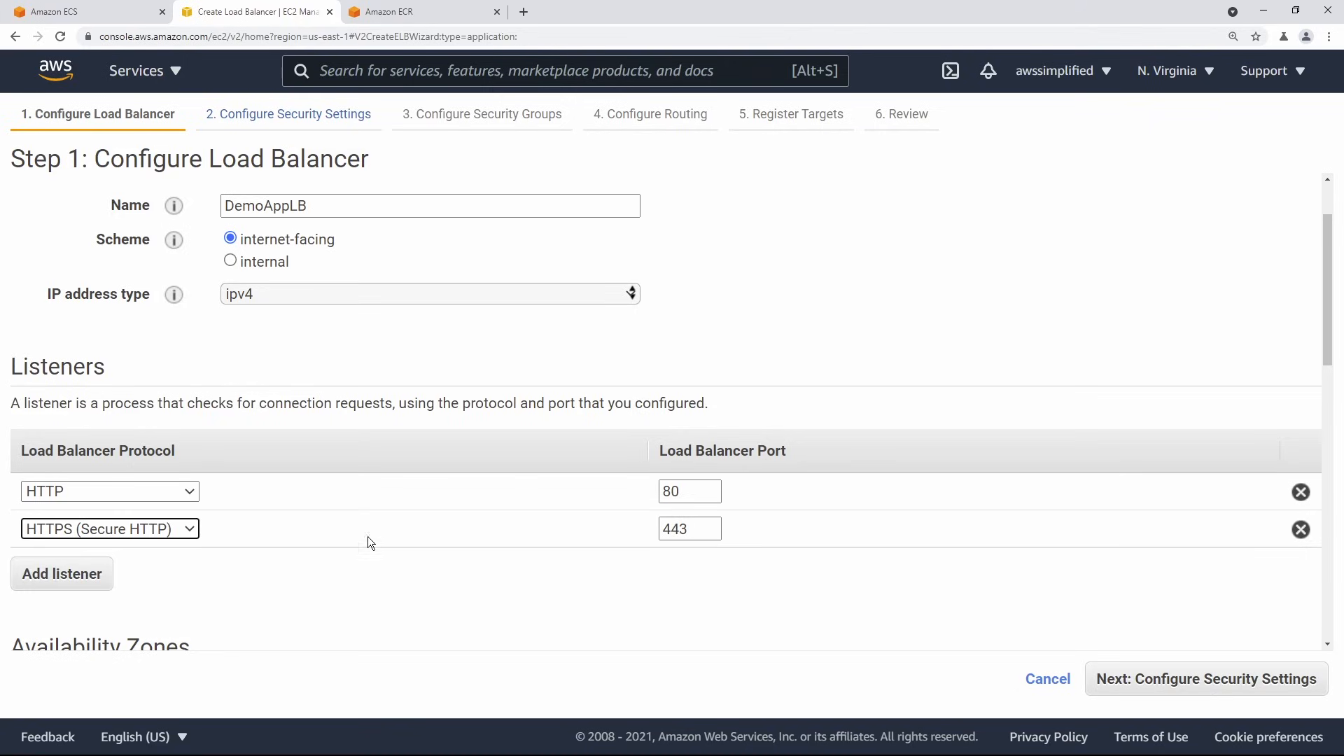
{"action": "left_click", "coordinate": [1300, 529]}
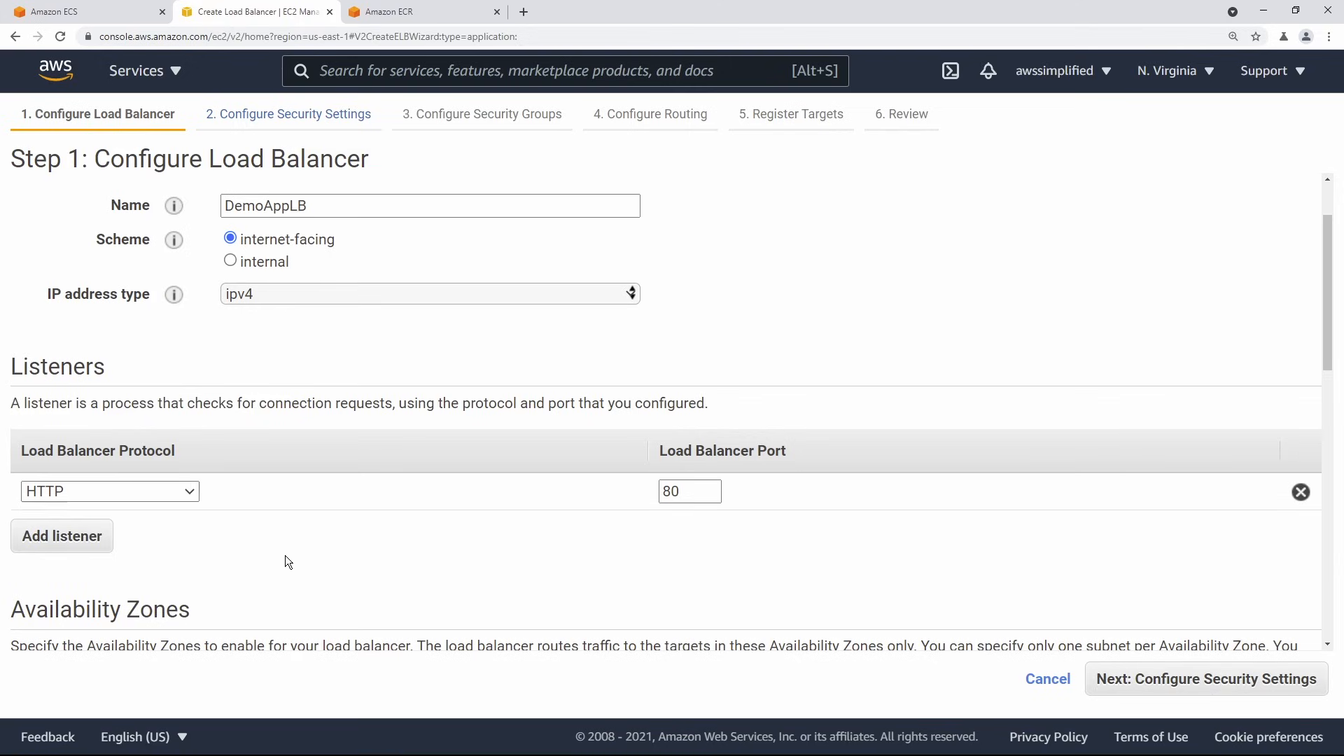
Keep the default VPC for the load balancer and enable the us-east-1a and us-east-1b availability zones.
{"action": "scroll", "coordinate": [283, 546], "scroll_direction": "down", "scroll_amount": 3}
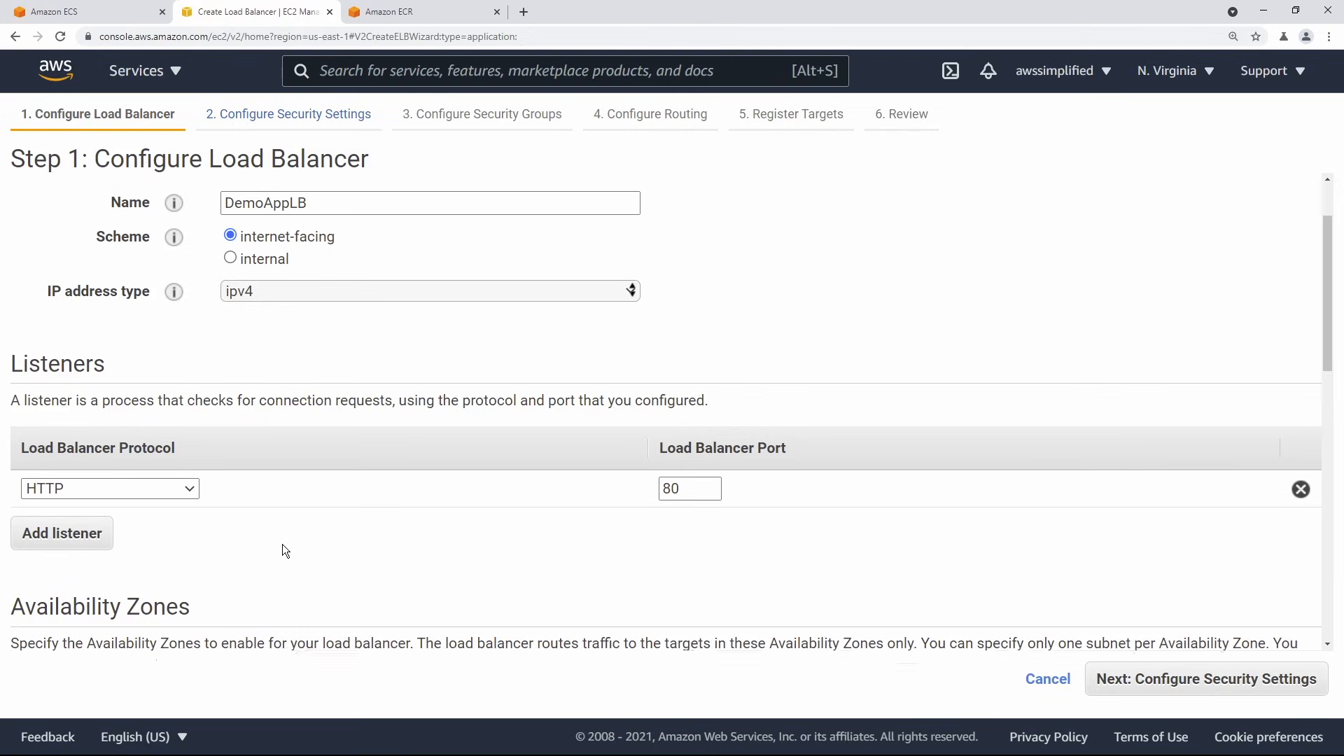
{"action": "scroll", "coordinate": [282, 551], "scroll_direction": "down", "scroll_amount": 1}
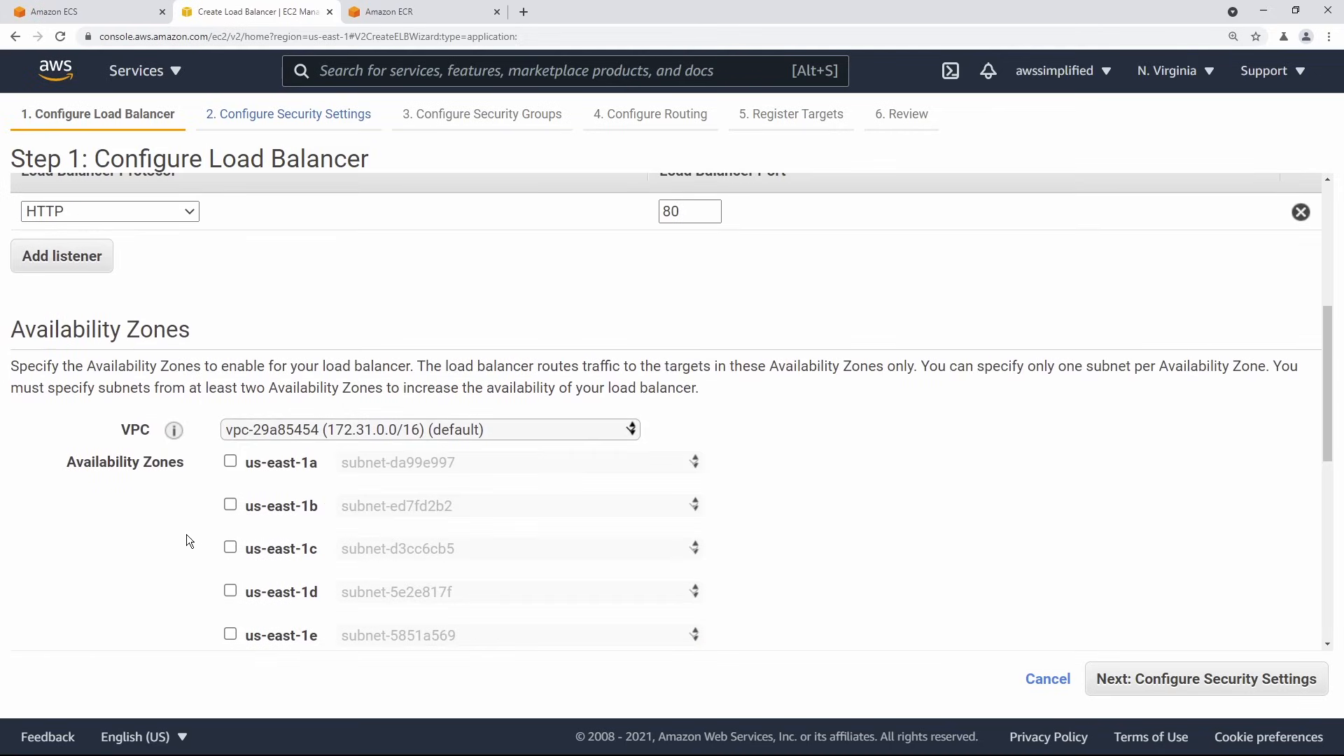
{"action": "scroll", "coordinate": [78, 514], "scroll_direction": "down", "scroll_amount": 2}
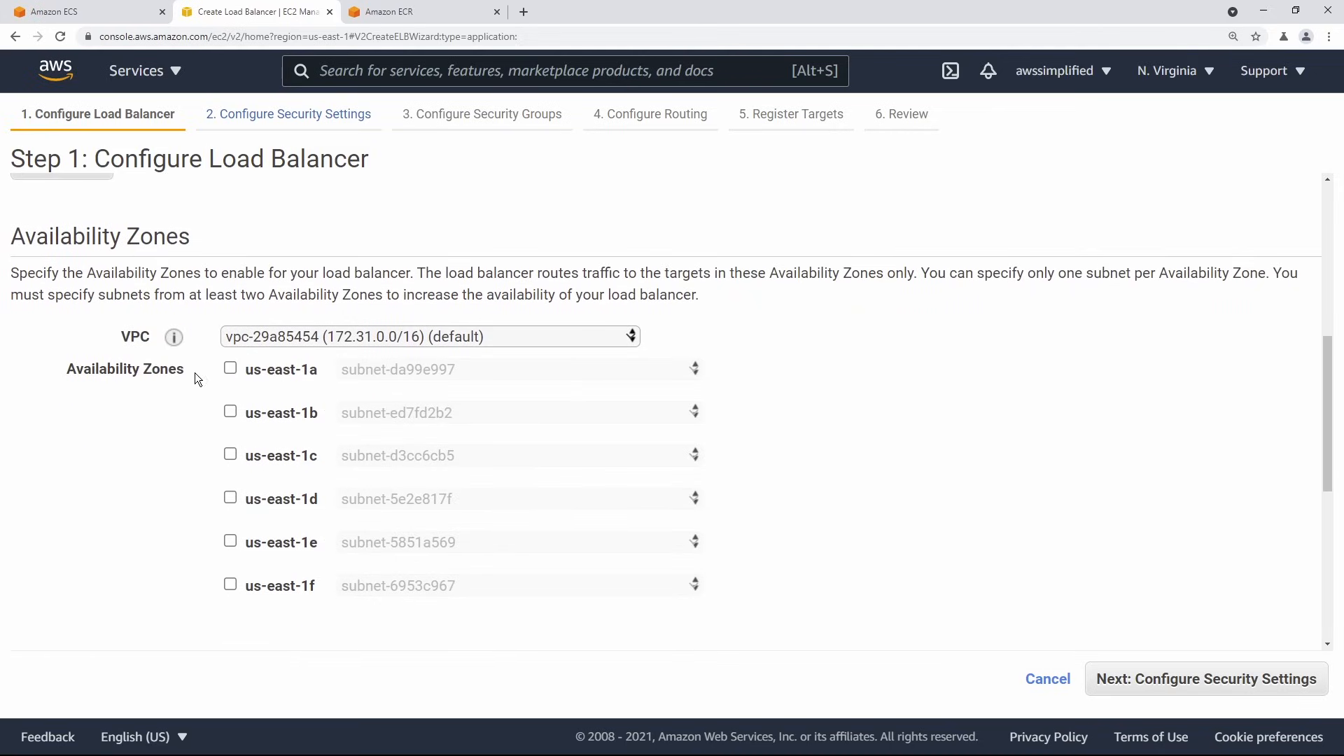
{"action": "scroll", "coordinate": [132, 382], "scroll_direction": "down", "scroll_amount": 2}
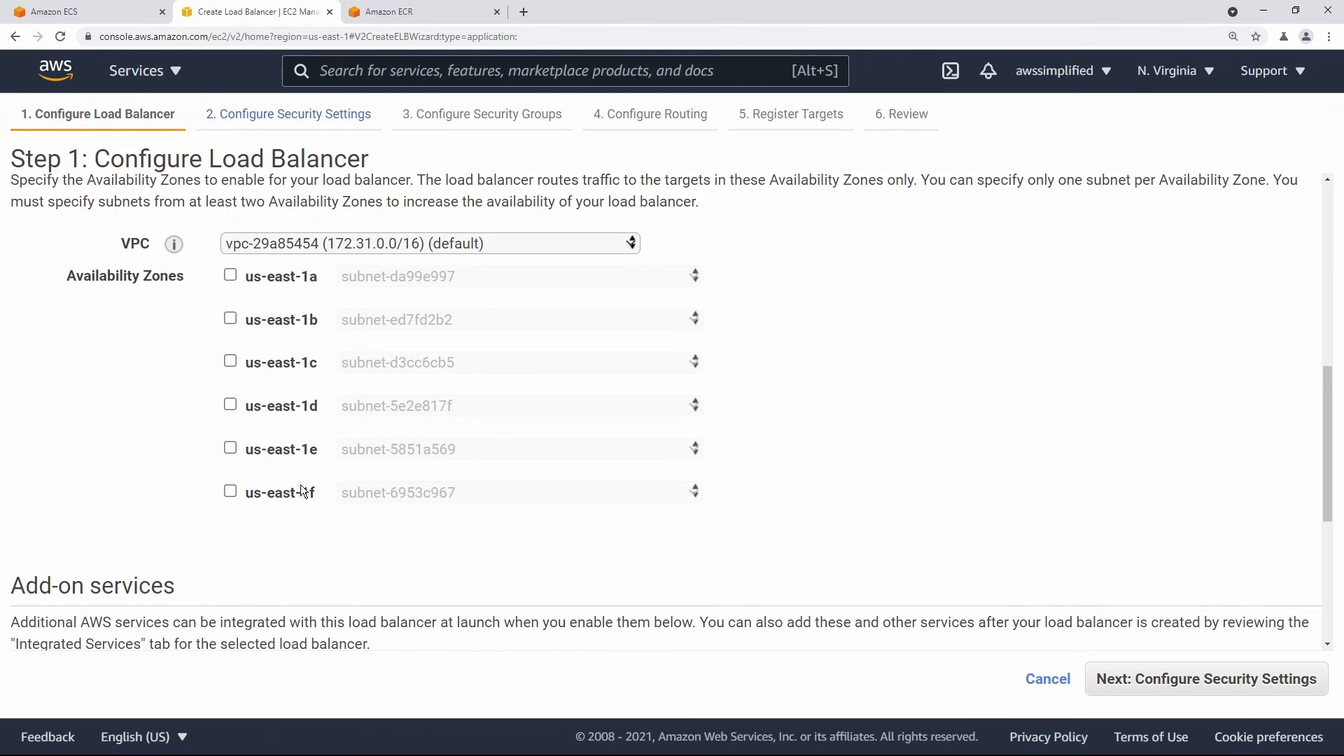
{"action": "left_click", "coordinate": [415, 246]}
{"action": "left_click", "coordinate": [405, 260]}
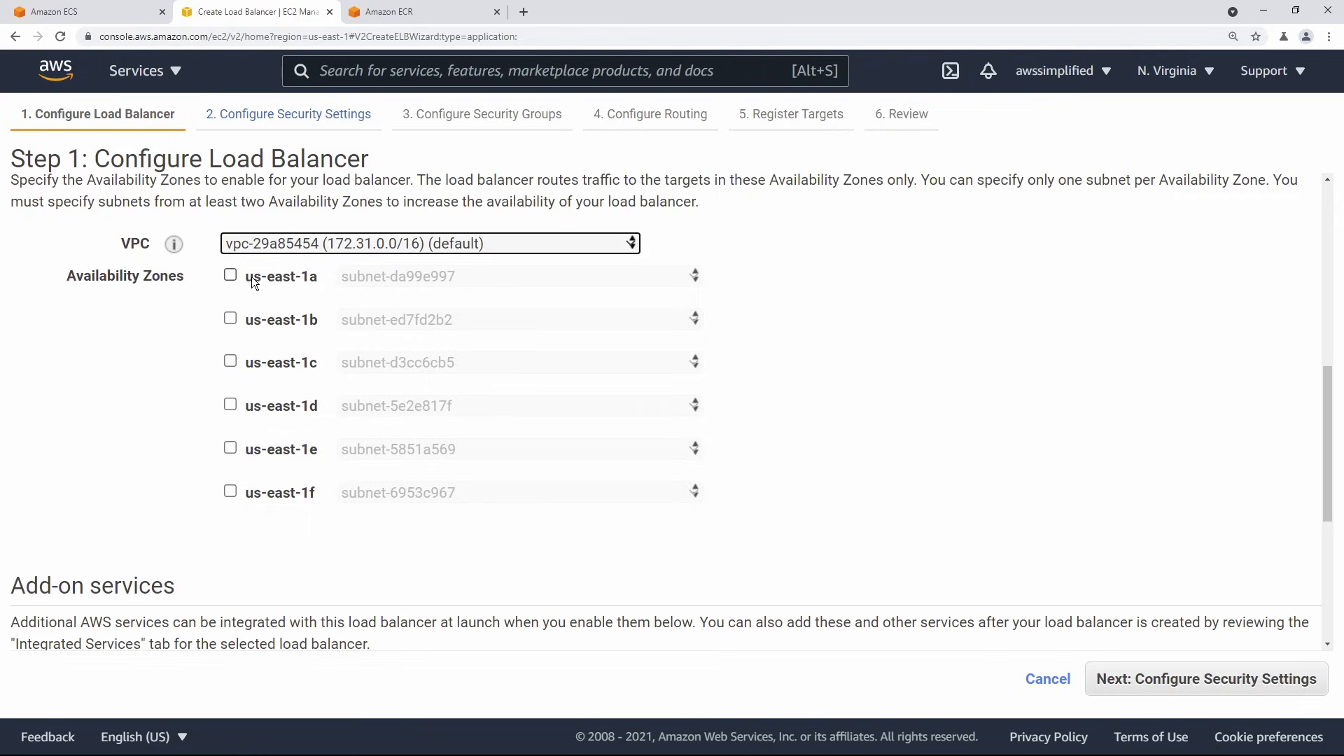
{"action": "left_click", "coordinate": [230, 275]}
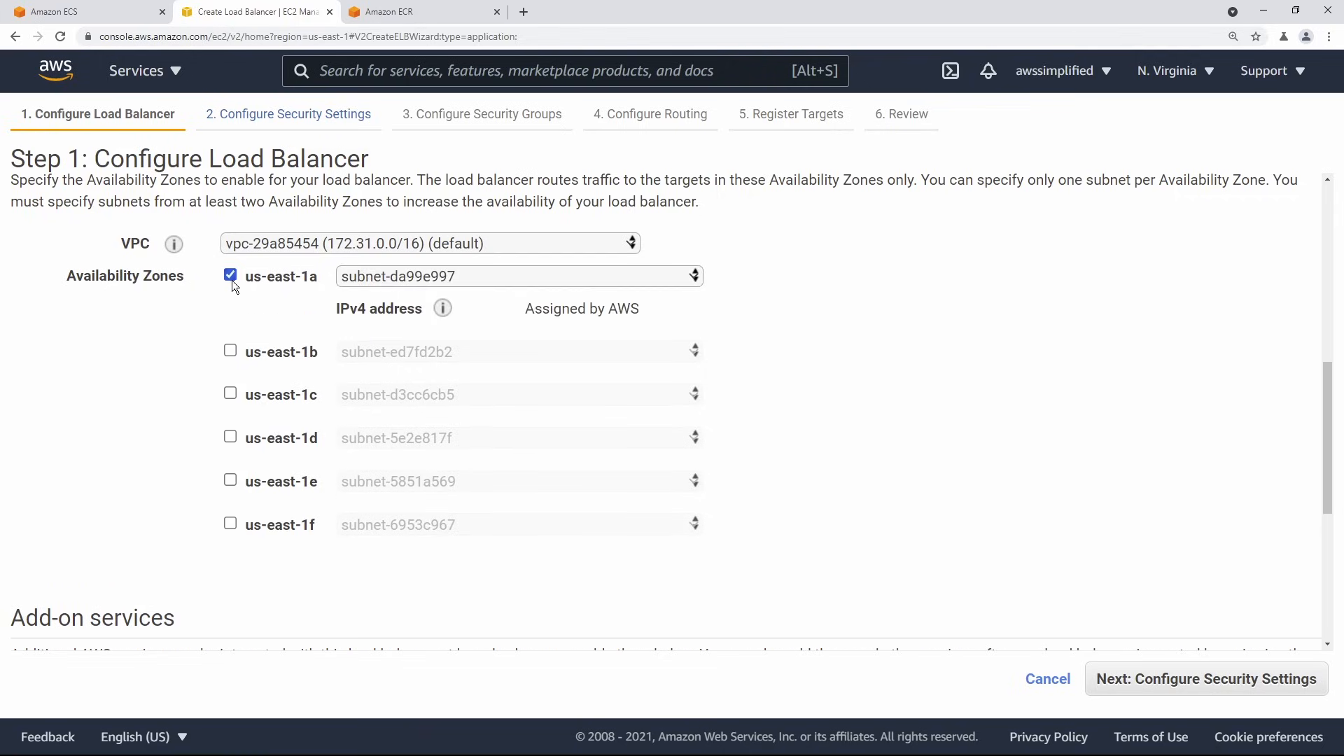
{"action": "left_click", "coordinate": [231, 352]}
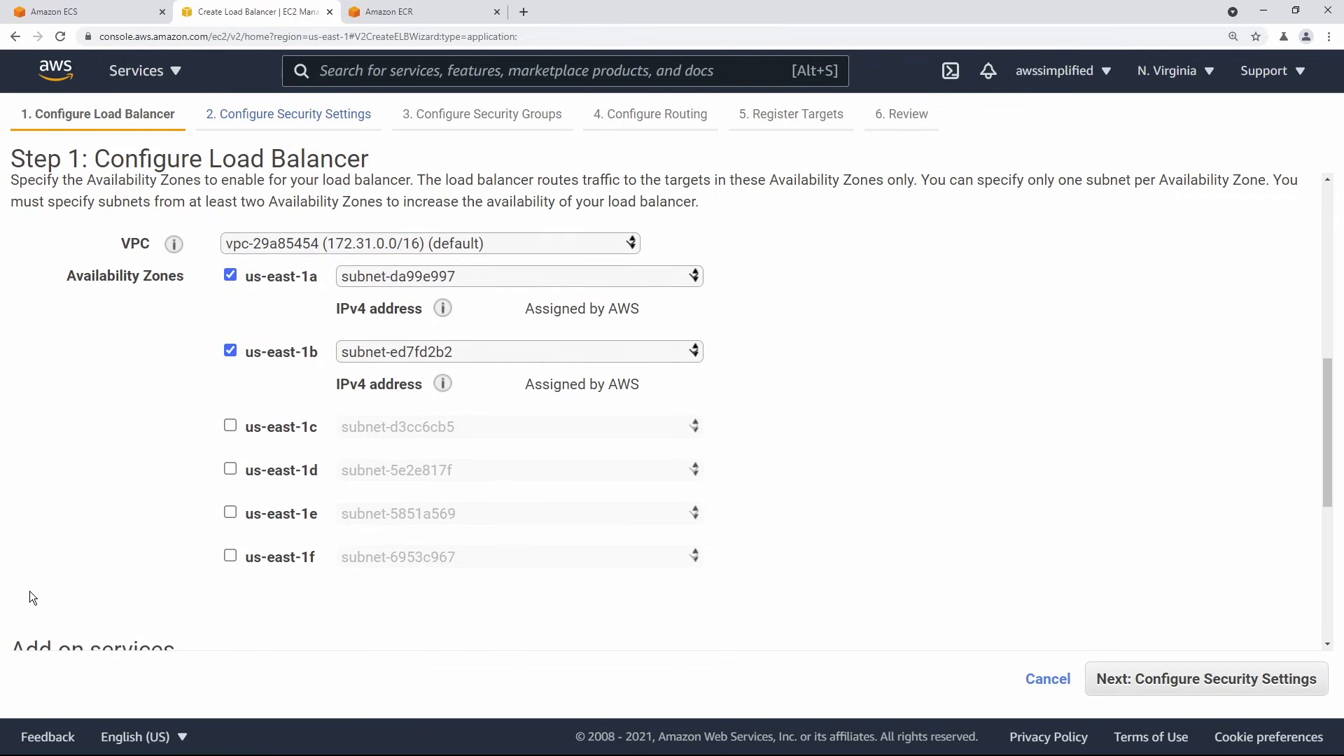
{"action": "scroll", "coordinate": [68, 545], "scroll_direction": "down", "scroll_amount": 1}
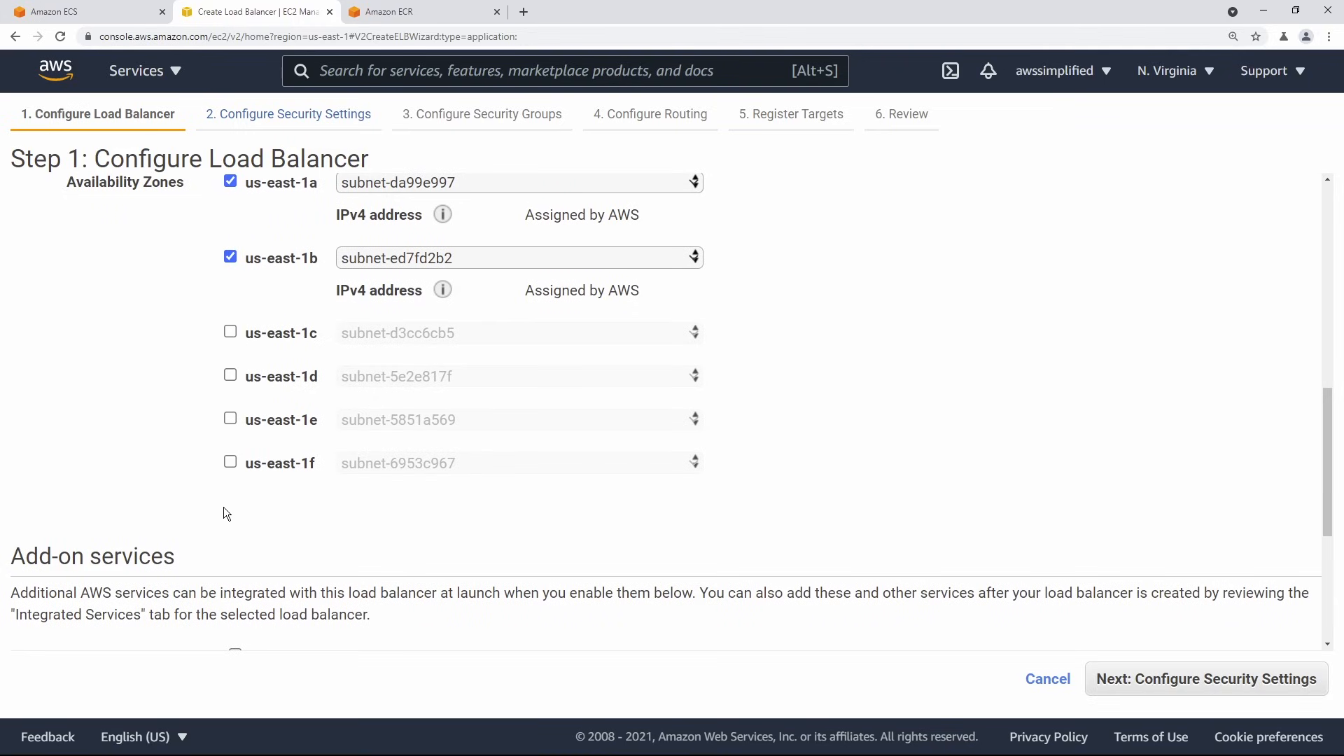
Leave Global Accelerator disabled, accept the listener security settings, and continue to the security group configuration.
{"action": "scroll", "coordinate": [216, 491], "scroll_direction": "down", "scroll_amount": 3}
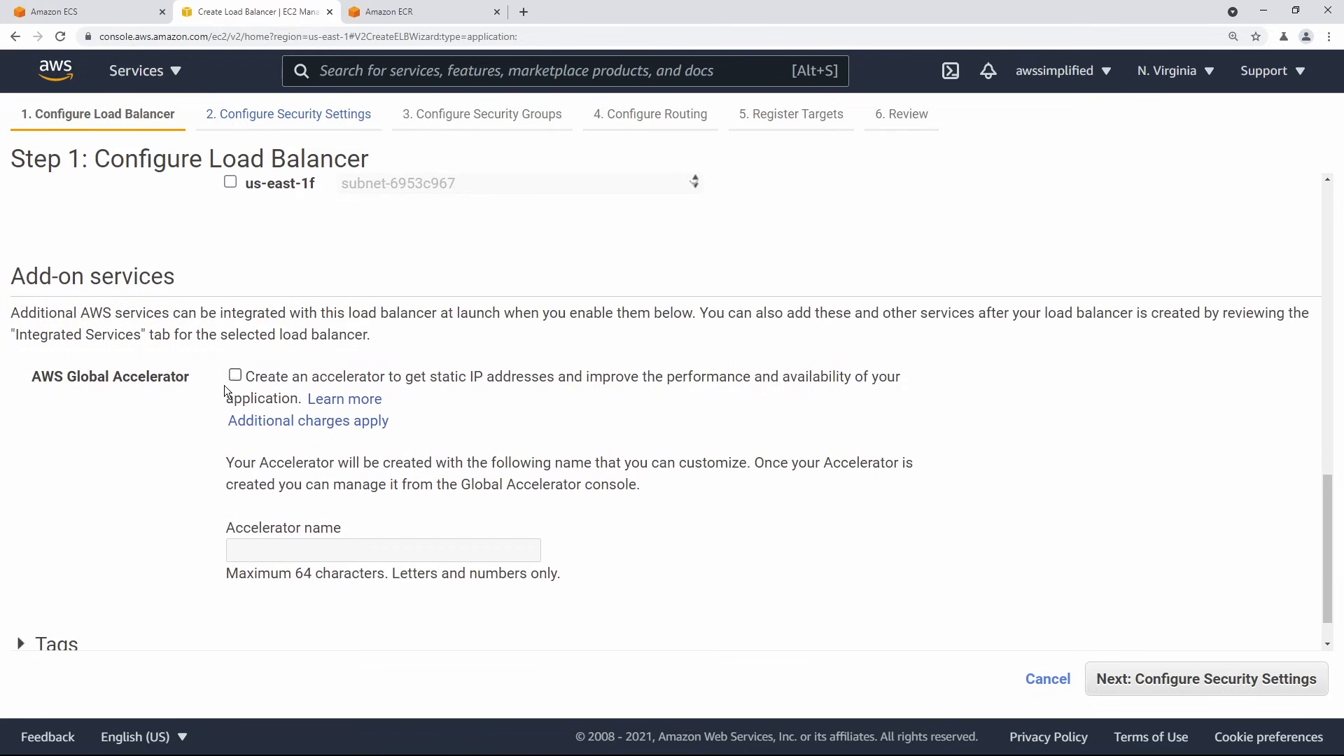
{"action": "scroll", "coordinate": [233, 559], "scroll_direction": "down", "scroll_amount": 1}
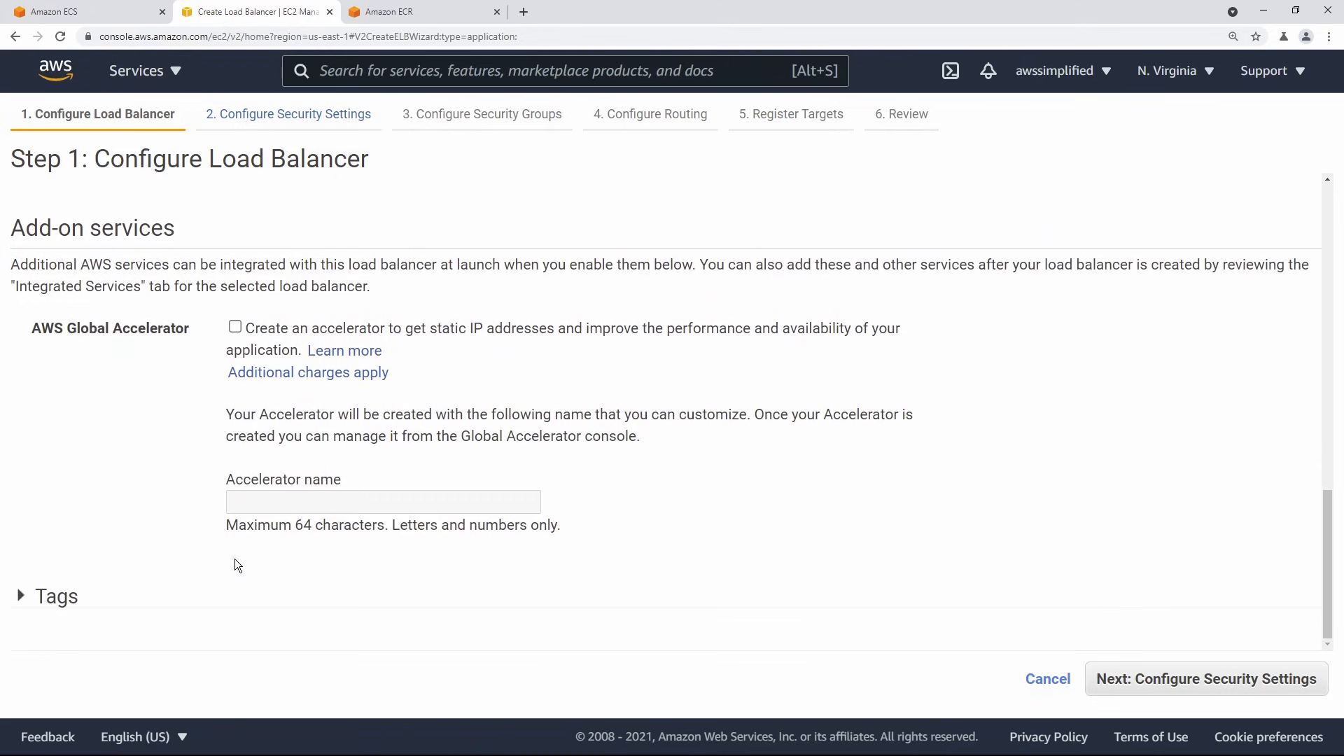
{"action": "left_click", "coordinate": [1205, 695]}
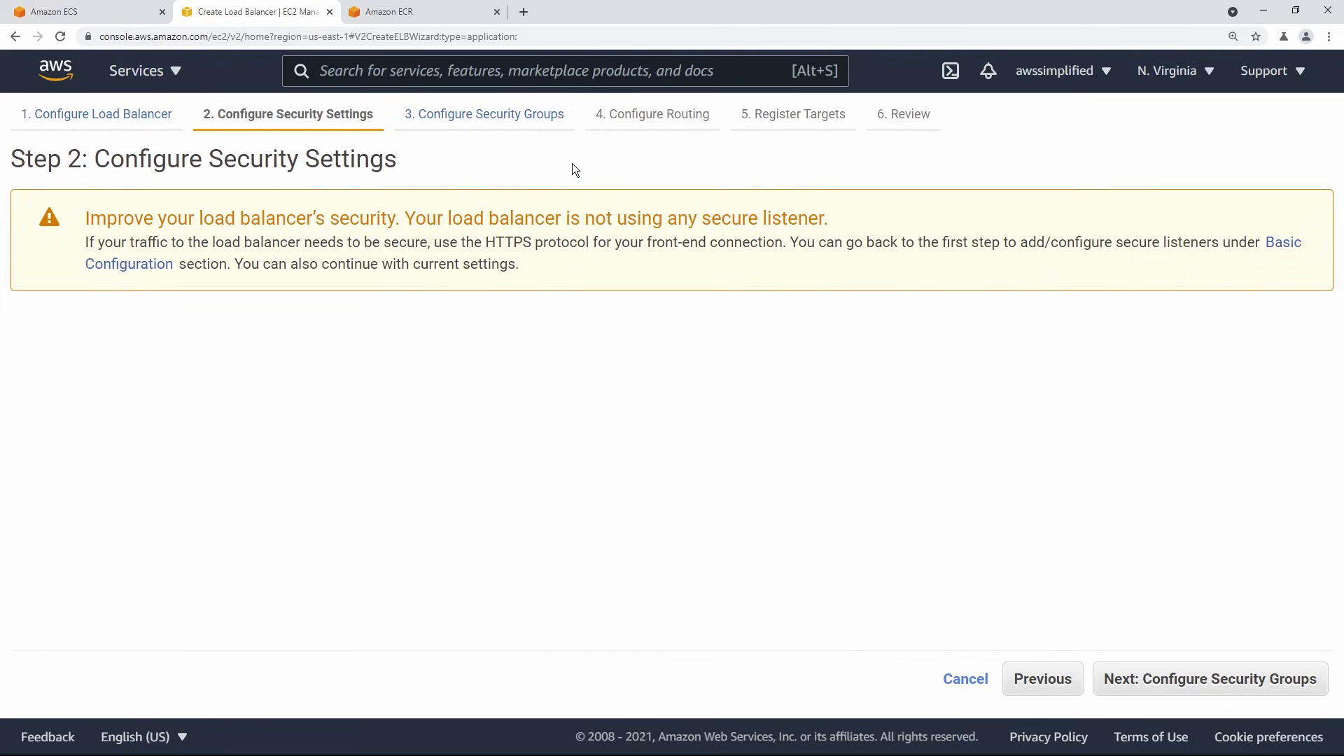
{"action": "left_click", "coordinate": [1182, 687]}
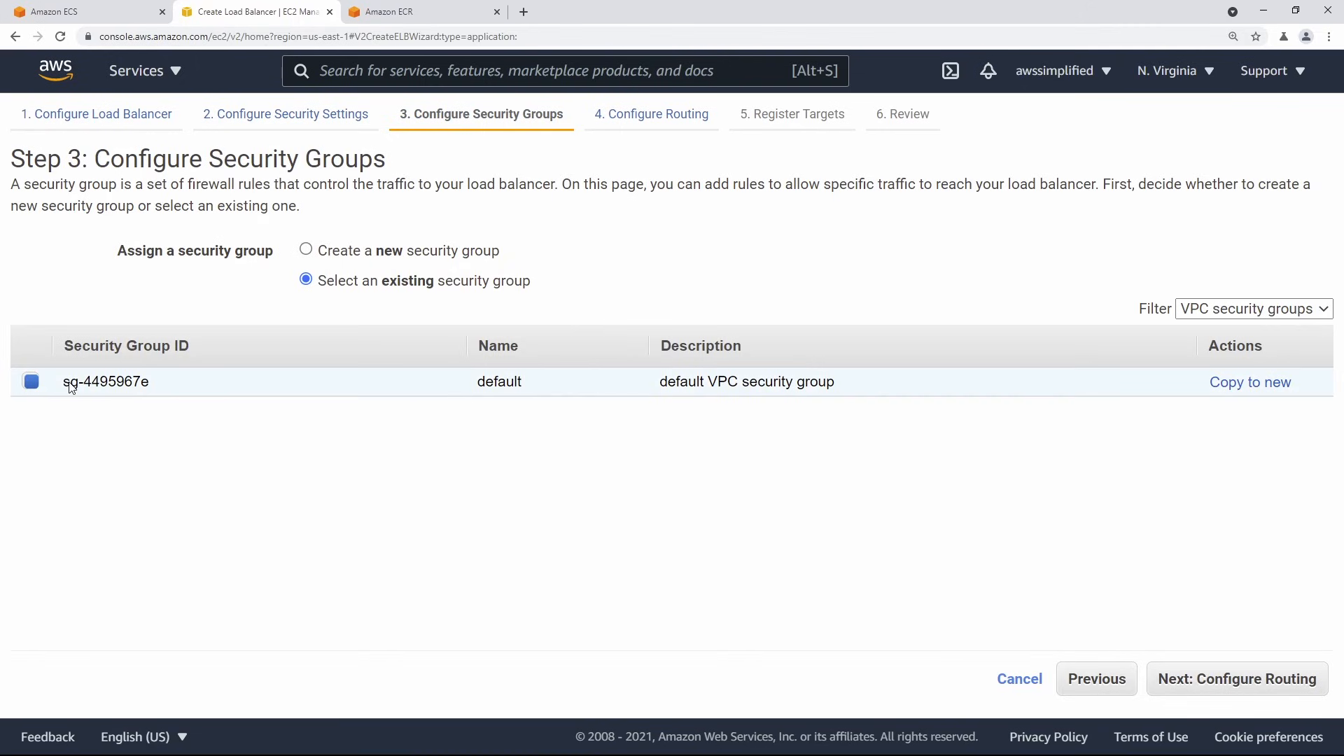
Assign a new security group to the load balancer and name it DemoAppLB-SecurityGroup.
{"action": "left_click_drag", "start_coordinate": [64, 382], "coordinate": [132, 384]}
{"action": "left_click", "coordinate": [284, 510]}
{"action": "left_click", "coordinate": [306, 250]}
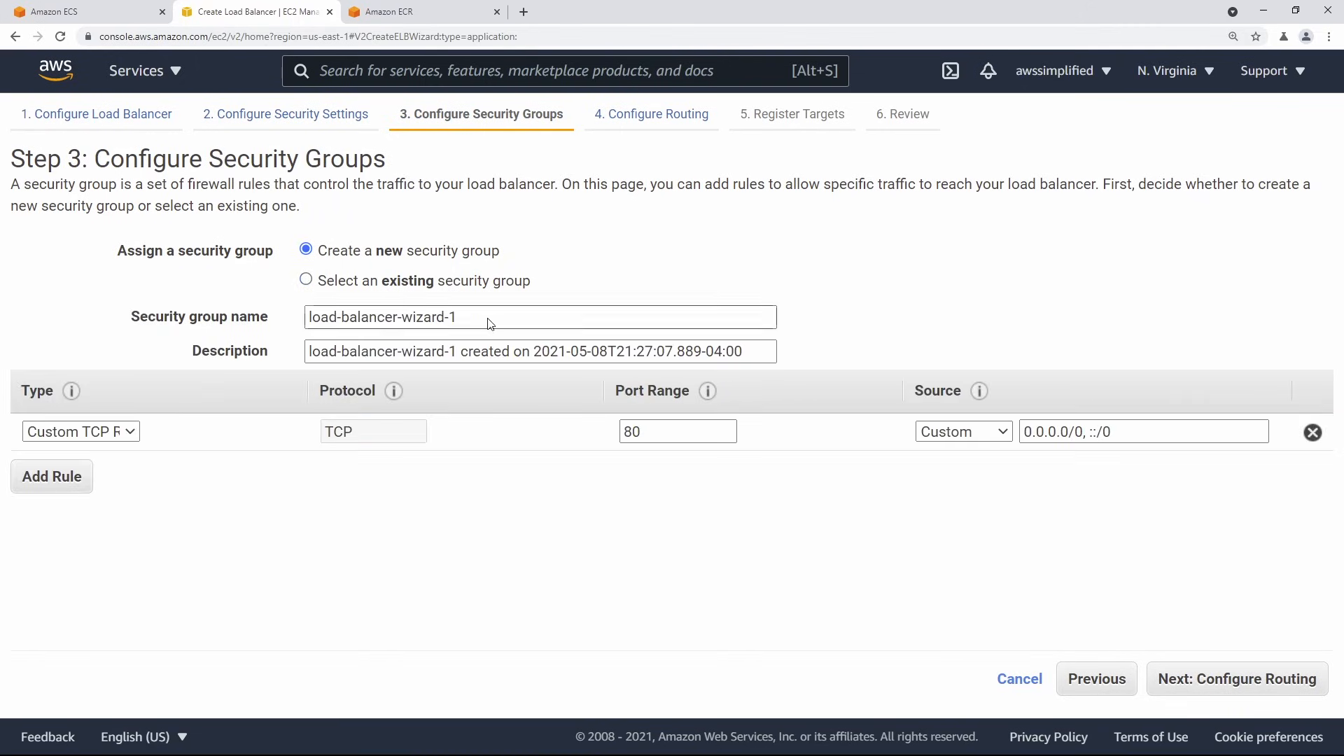
{"action": "left_click_drag", "start_coordinate": [491, 322], "coordinate": [263, 323]}
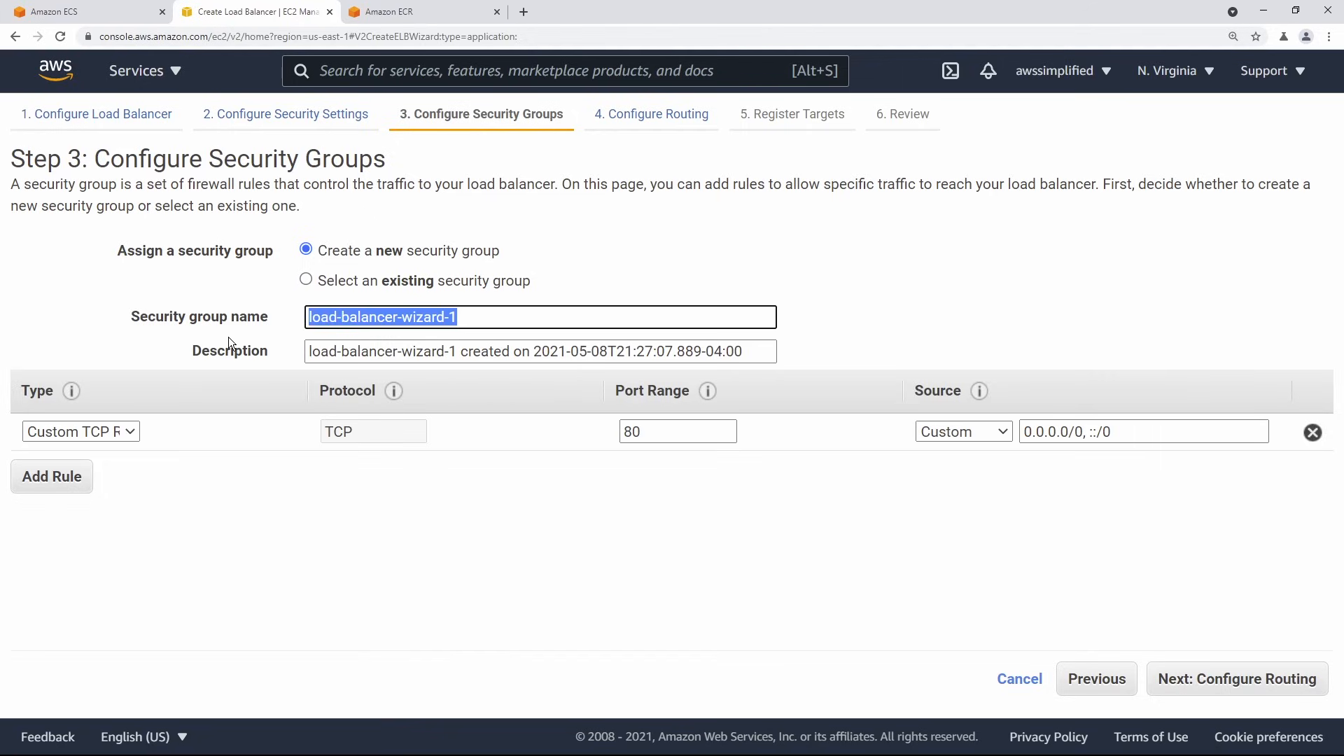
{"action": "type", "text": "LB"}
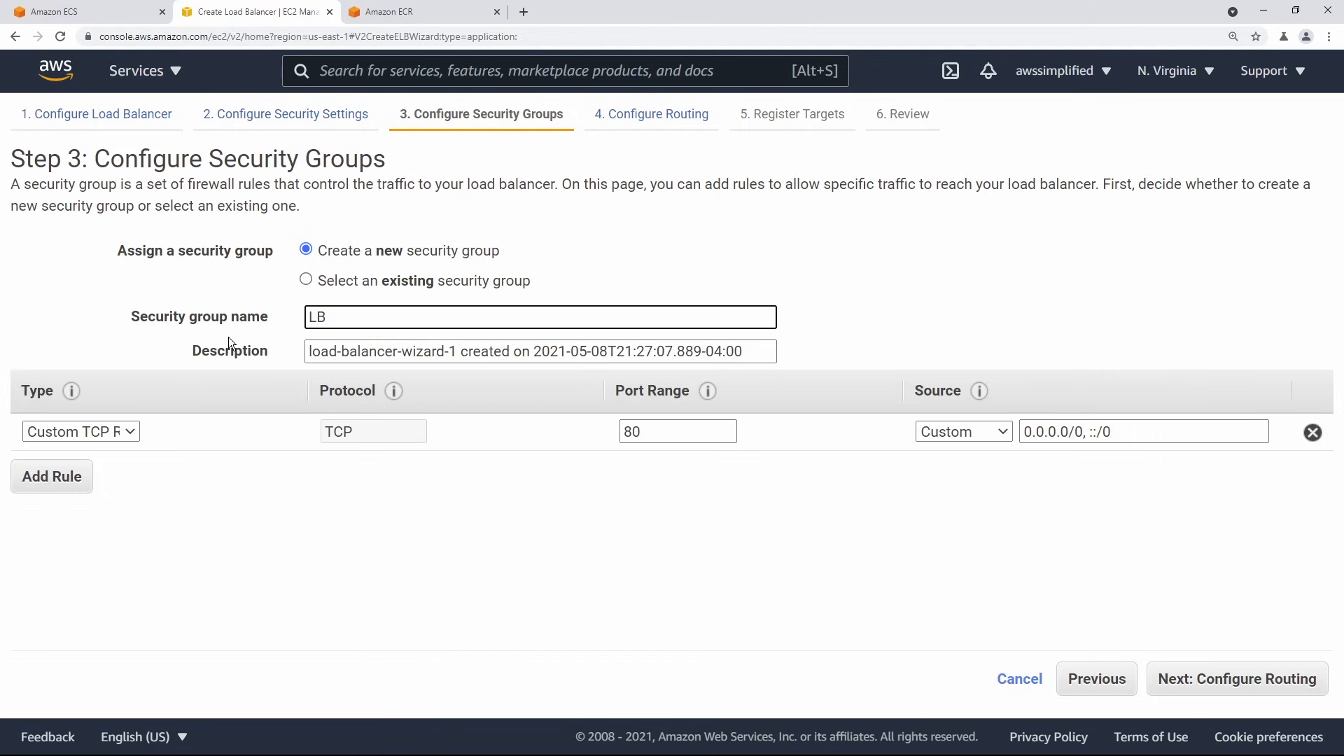
{"action": "key", "text": "BackSpace"}
{"action": "key", "text": "BackSpace"}
{"action": "type", "text": "DEmo"}
{"action": "key", "text": "BackSpace"}
{"action": "key", "text": "BackSpace"}
{"action": "key", "text": "BackSpace"}
{"action": "type", "text": "emoAppLB-SecurityGroup"}
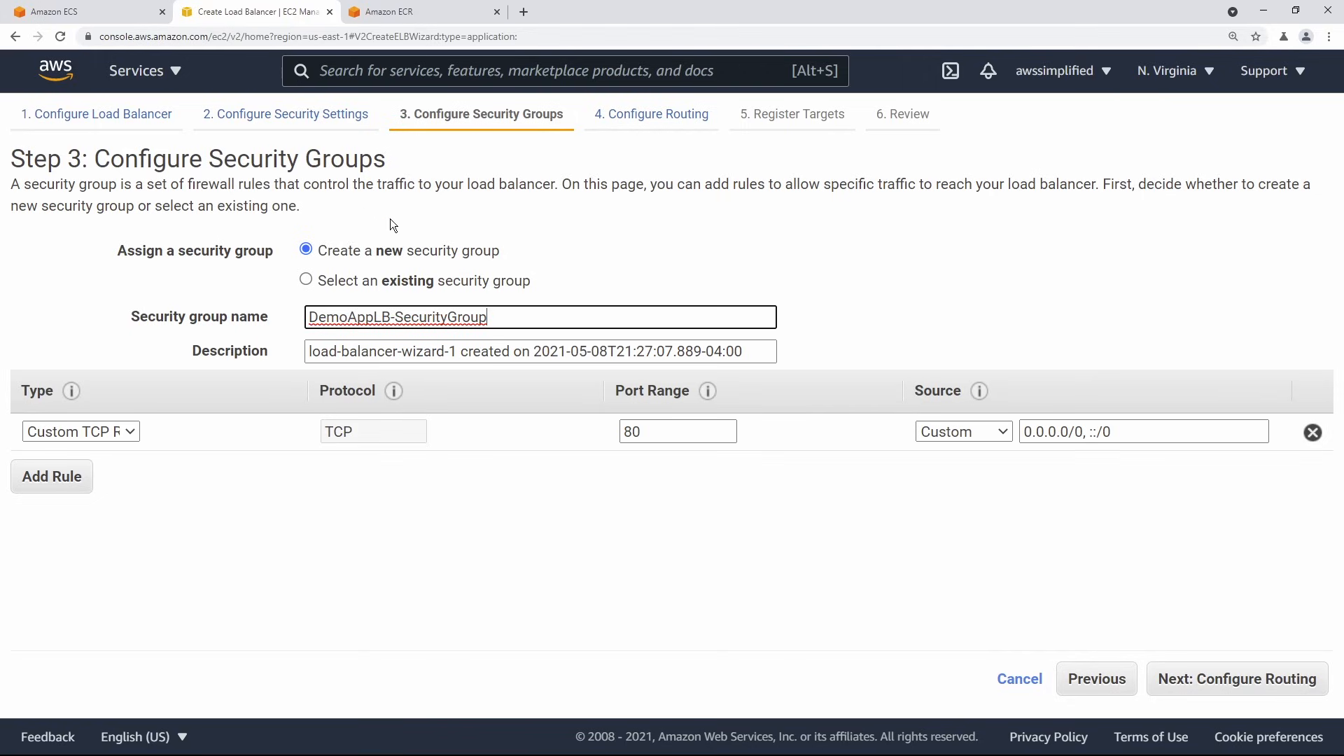
Reuse the name DemoAppLB-SecurityGroup as the security group's description and continue to the routing configuration.
{"action": "left_click_drag", "start_coordinate": [511, 318], "coordinate": [223, 307]}
{"action": "key", "text": "ctrl+c"}
{"action": "triple_click", "coordinate": [448, 363]}
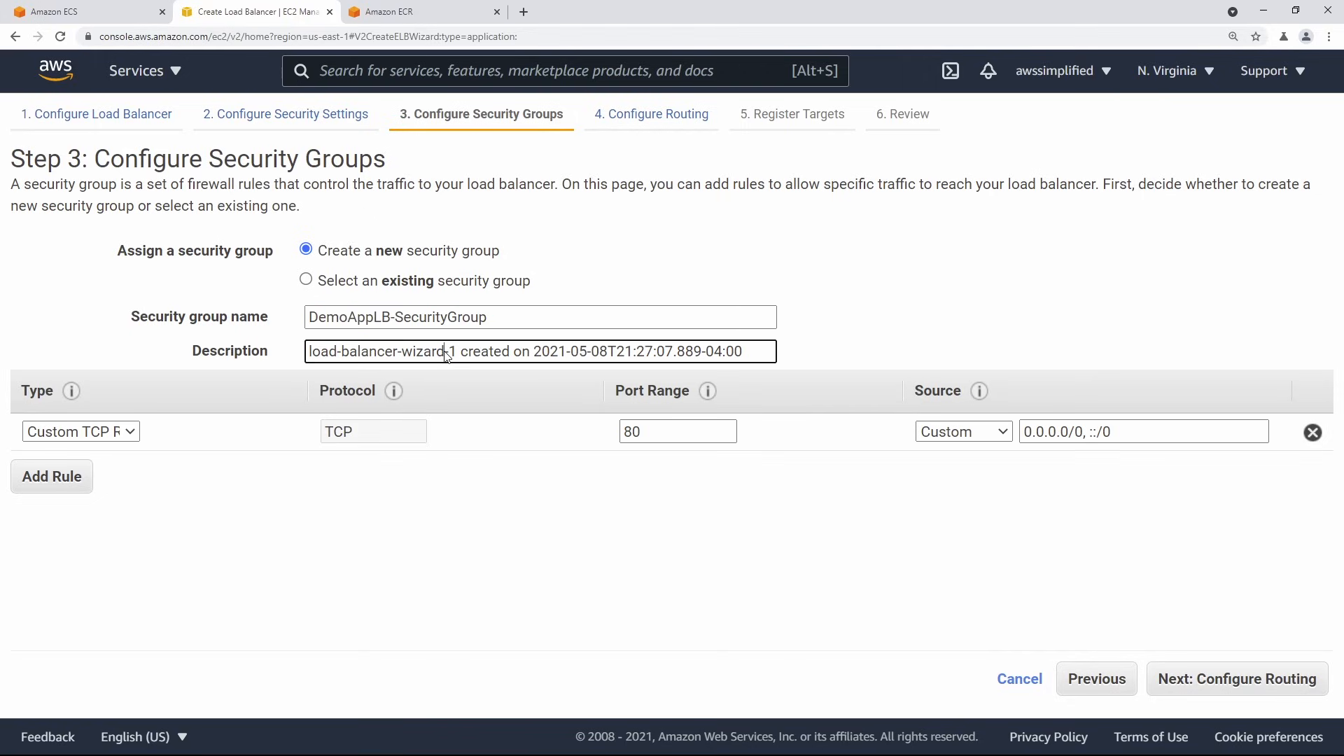
{"action": "key", "text": "ctrl+v"}
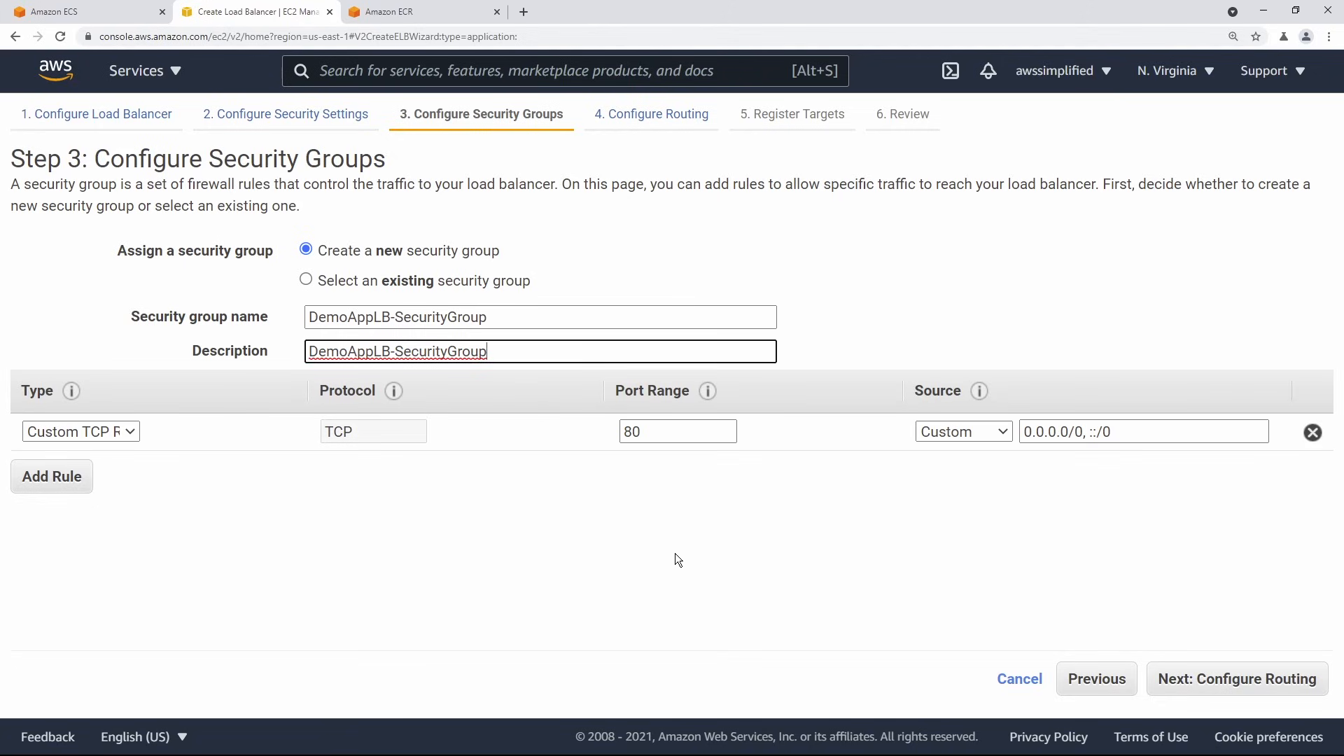
{"action": "left_click", "coordinate": [674, 553]}
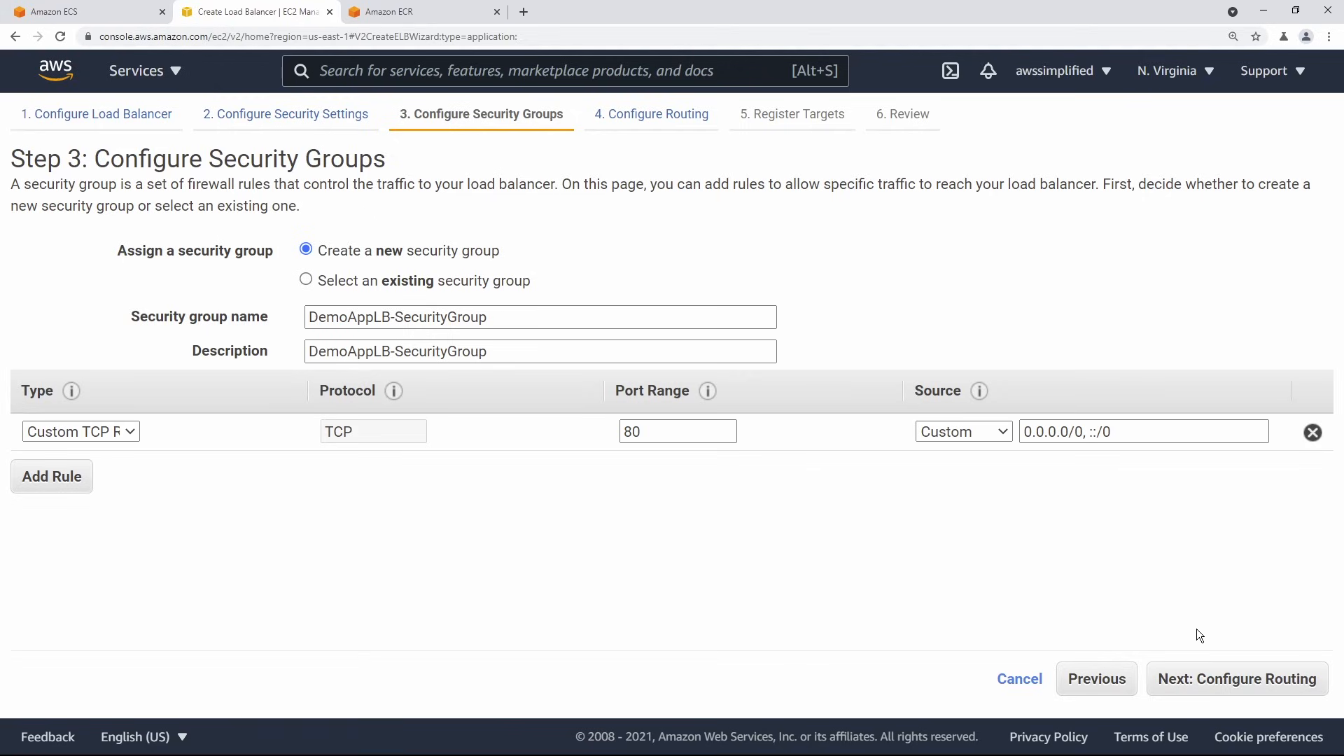
{"action": "left_click", "coordinate": [1228, 689]}
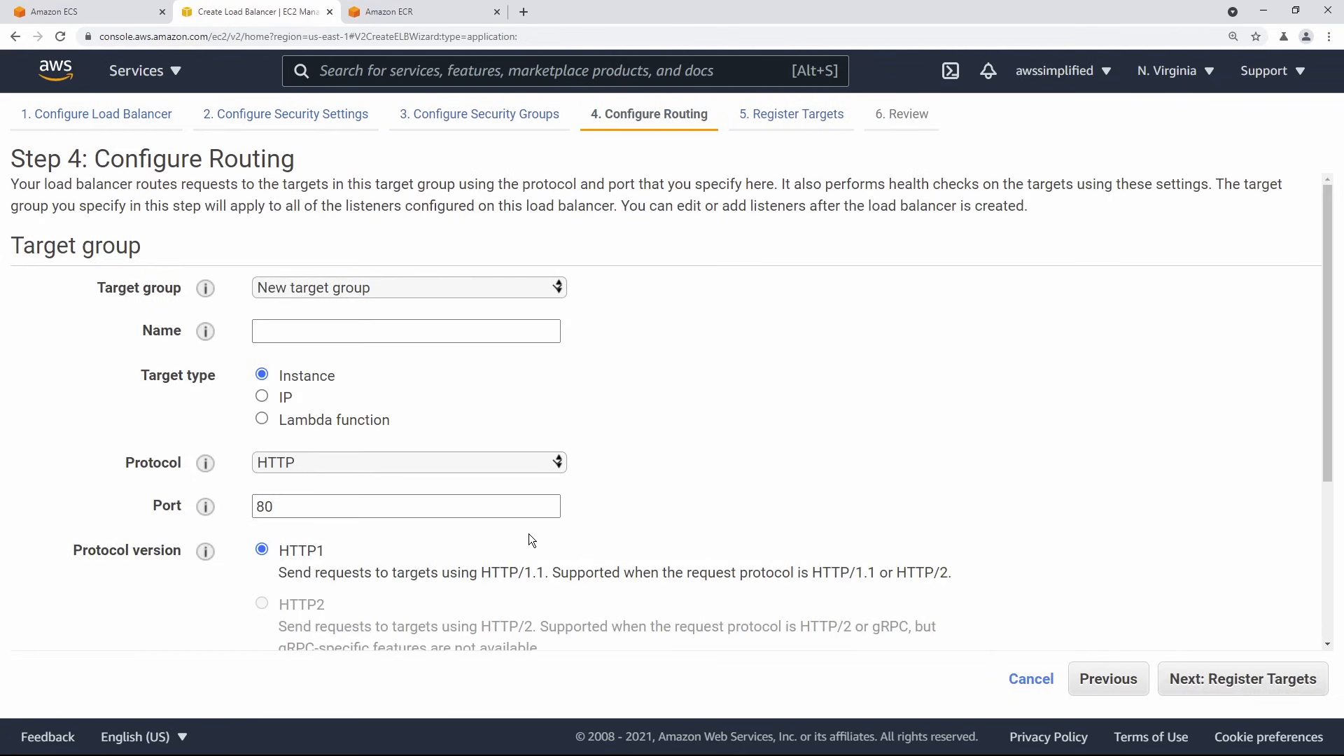
Name the new target group DemoAppTargetGroup and set its target type to IP.
{"action": "left_click", "coordinate": [288, 293]}
{"action": "left_click", "coordinate": [342, 287]}
{"action": "left_click", "coordinate": [417, 333]}
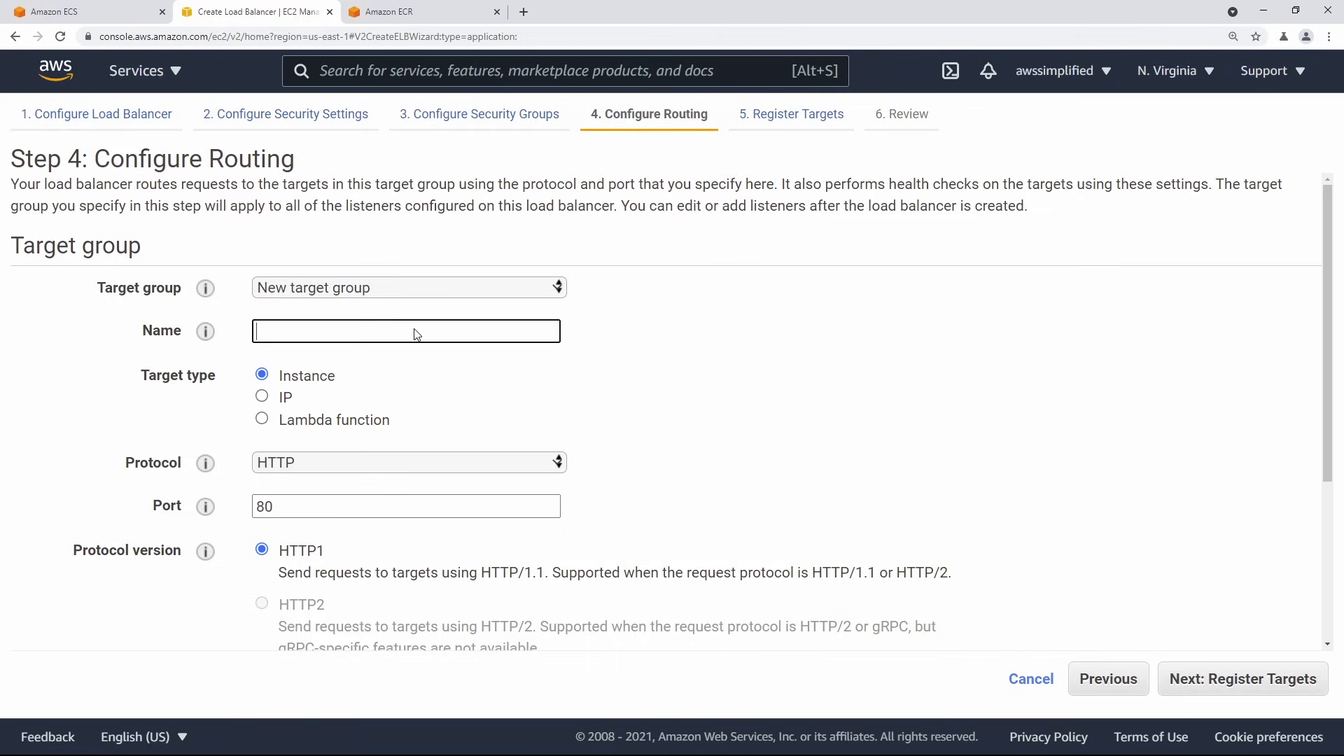
{"action": "type", "text": "DemoAppTargetGroup"}
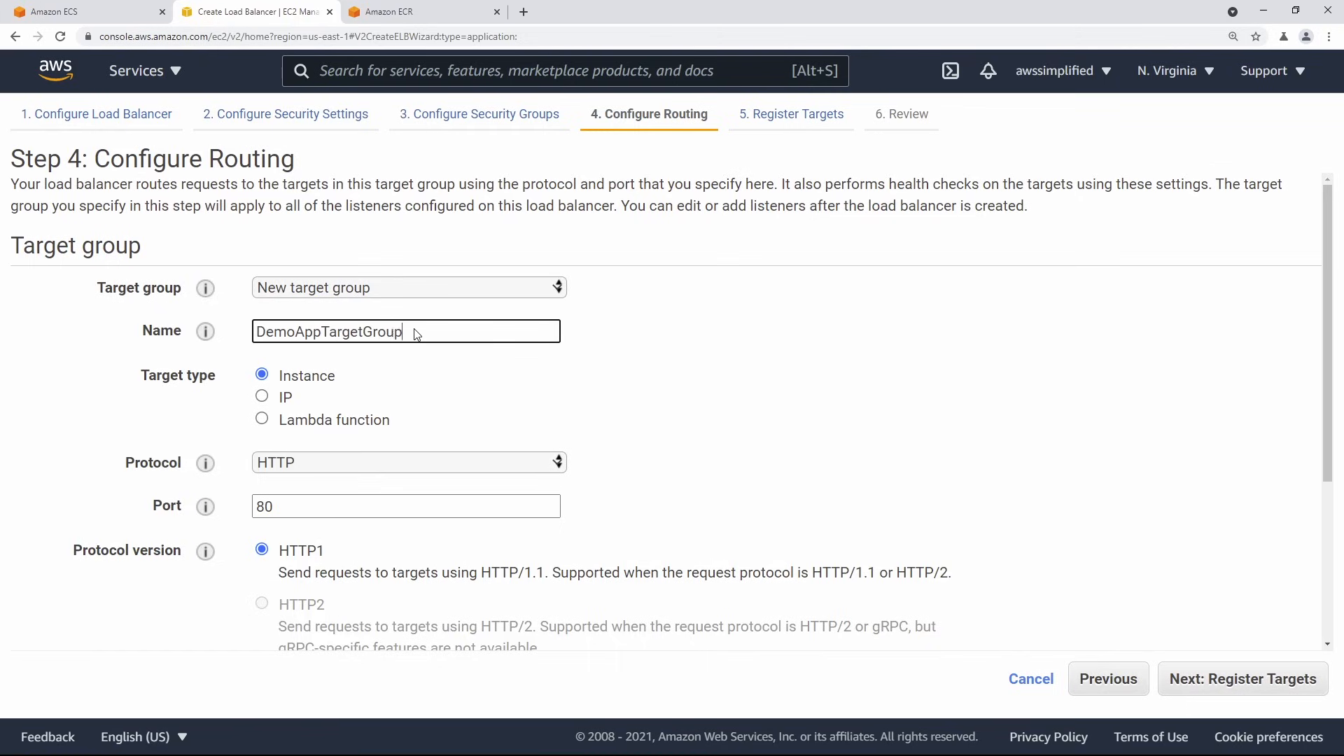
{"action": "left_click", "coordinate": [743, 367]}
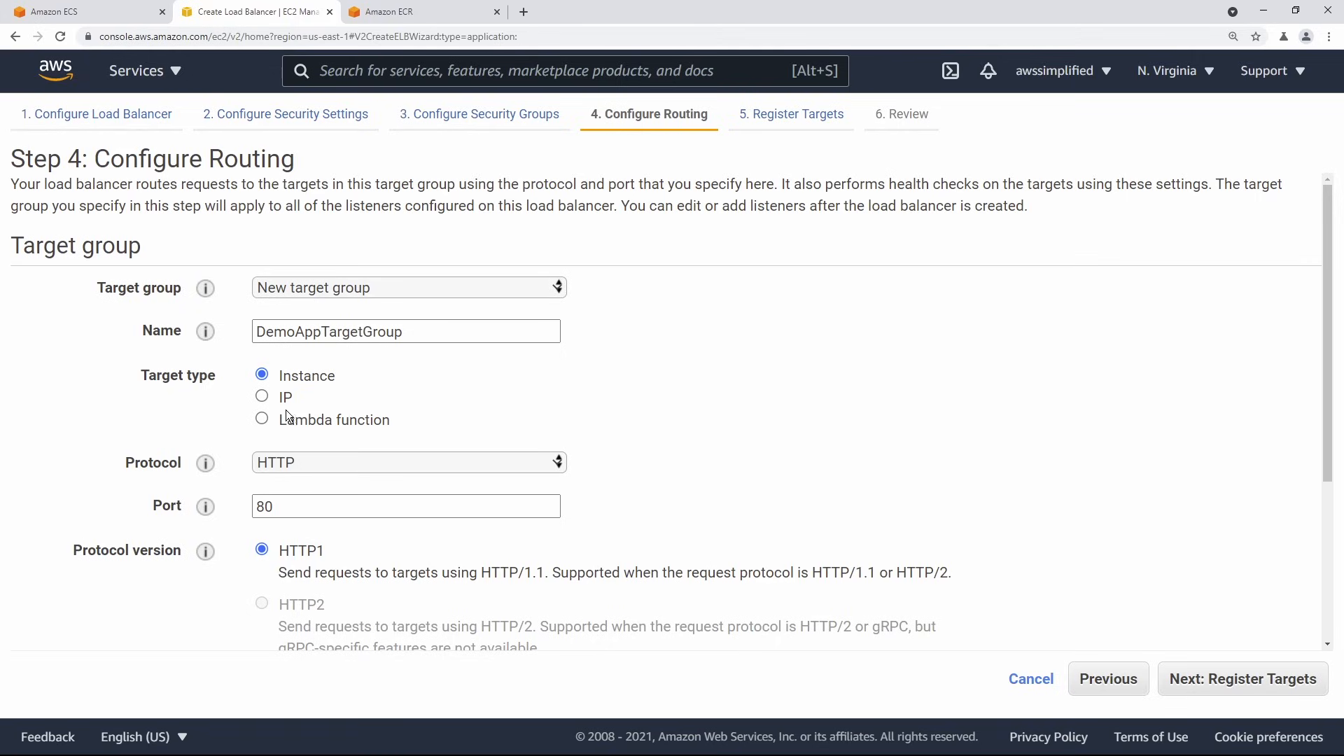
{"action": "left_click", "coordinate": [263, 397]}
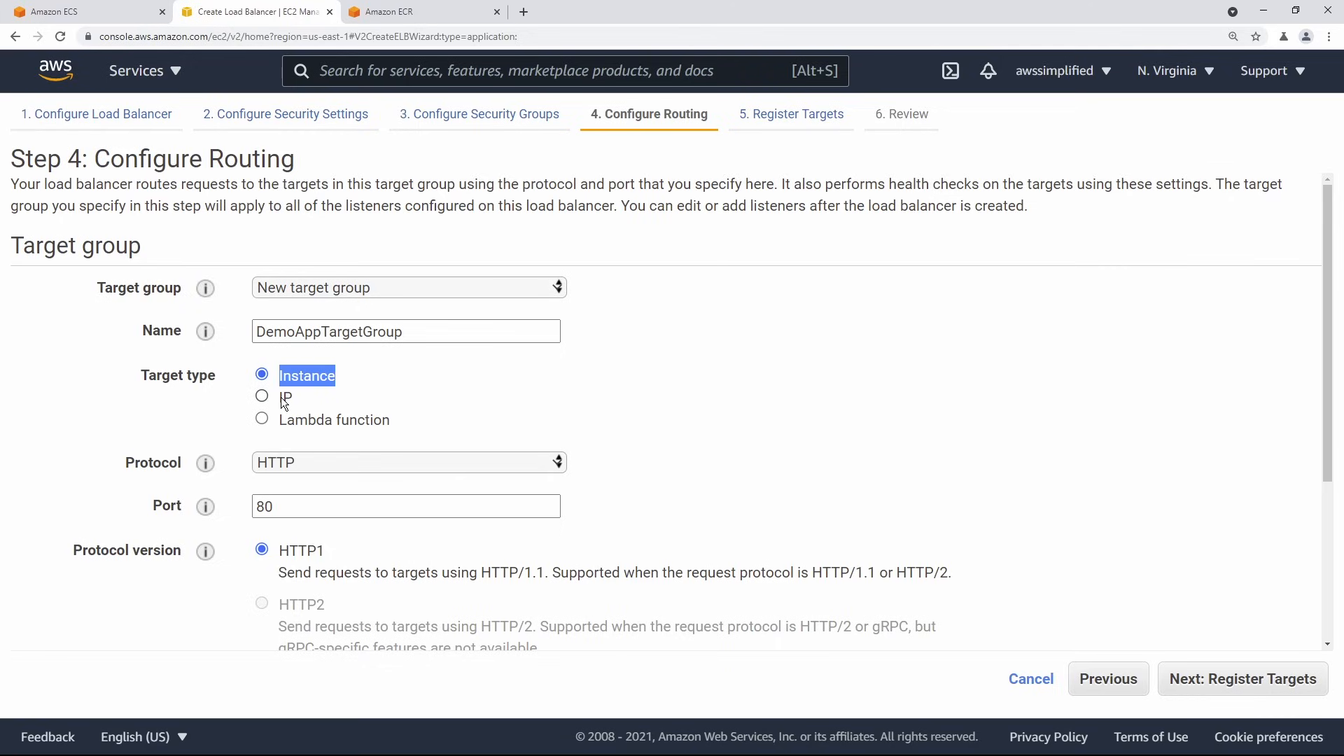
{"action": "left_click", "coordinate": [262, 396]}
{"action": "left_click", "coordinate": [908, 528]}
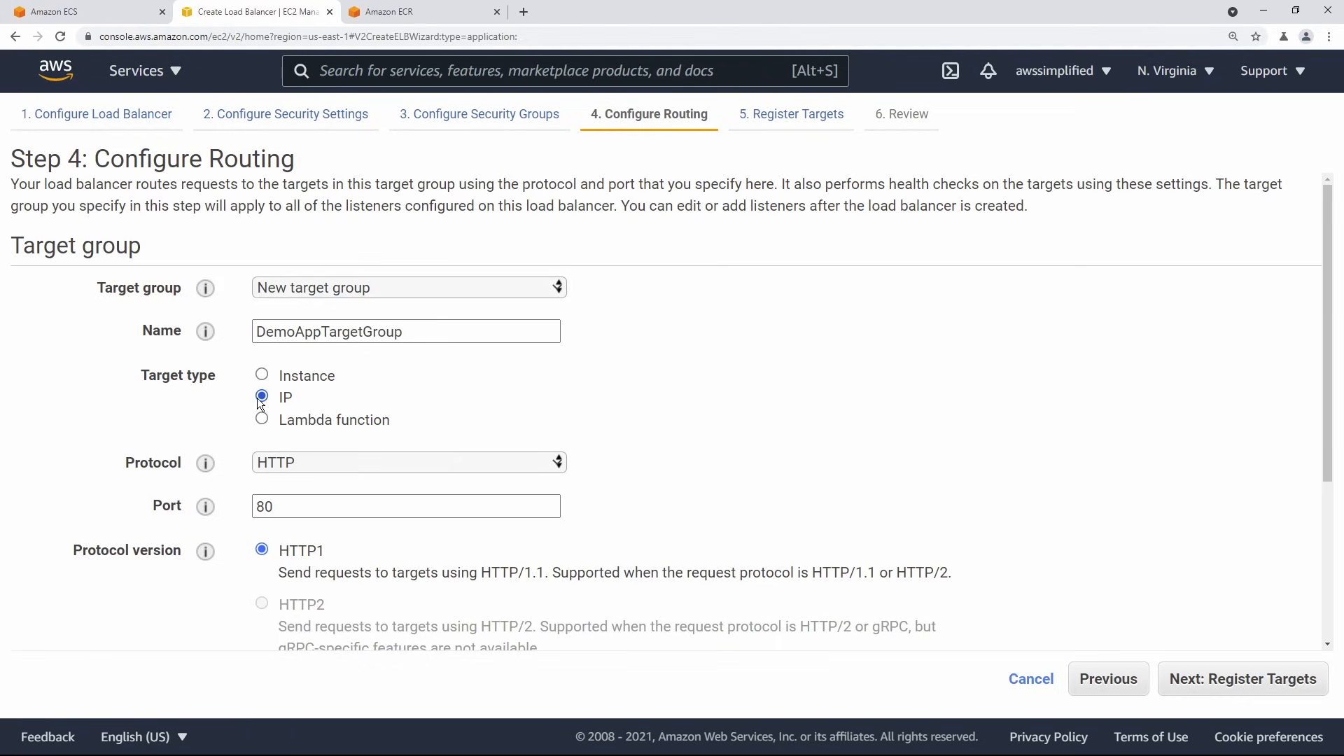
Set the target group's port to 8081 and continue to target registration.
{"action": "scroll", "coordinate": [569, 410], "scroll_direction": "down", "scroll_amount": 3}
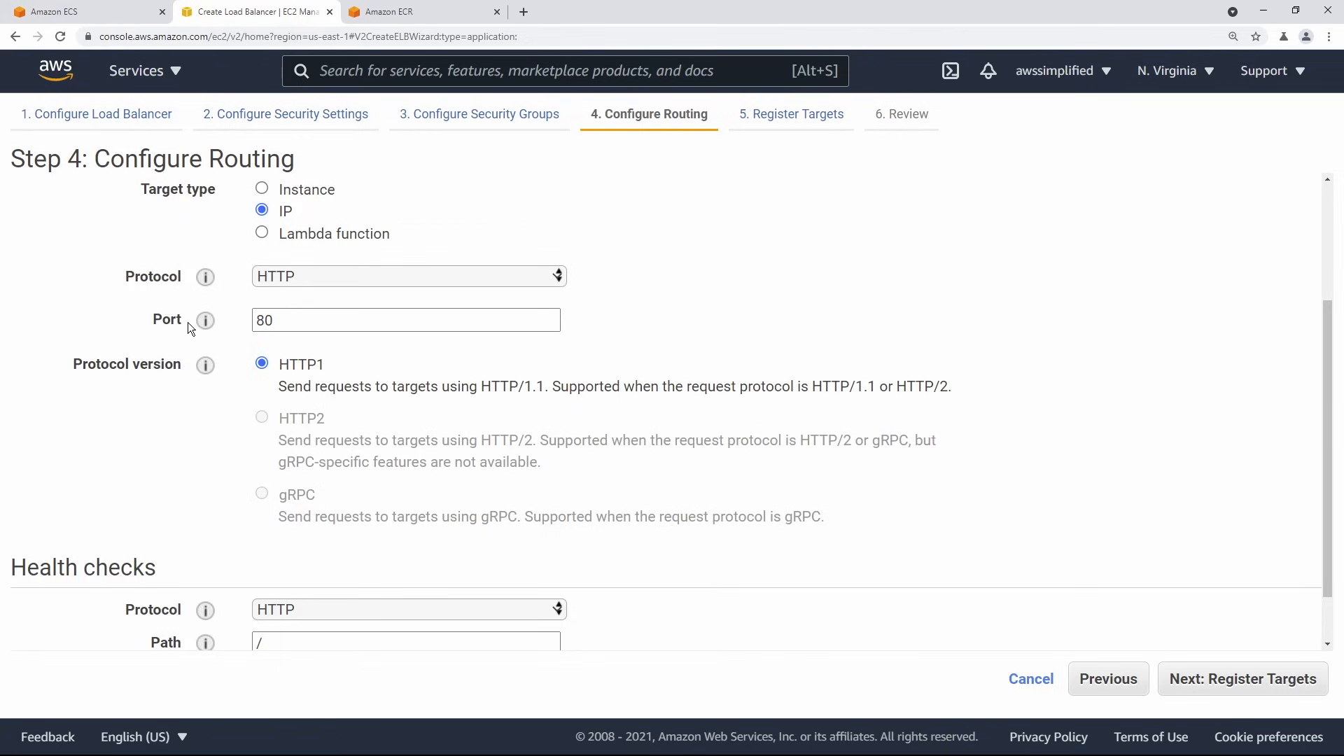
{"action": "left_click", "coordinate": [362, 323]}
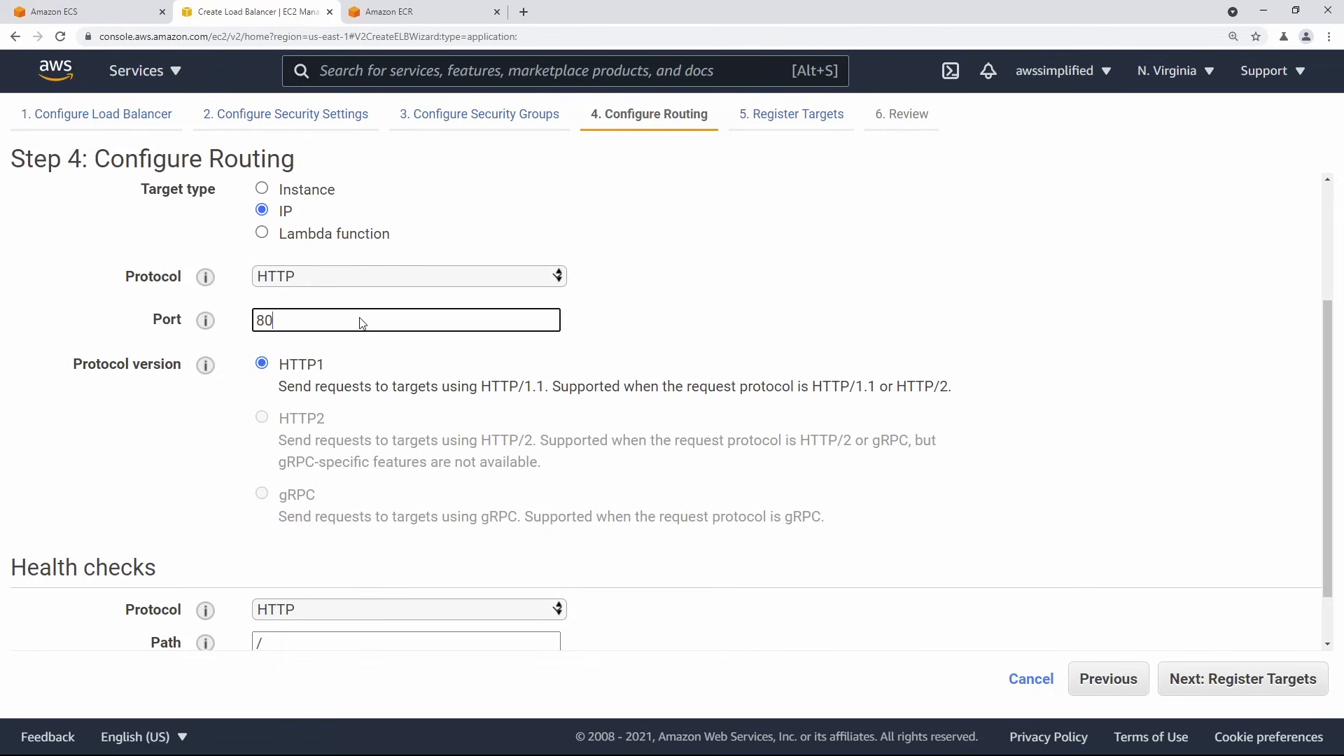
{"action": "type", "text": "81"}
{"action": "left_click", "coordinate": [696, 301]}
{"action": "scroll", "coordinate": [549, 397], "scroll_direction": "down", "scroll_amount": 1}
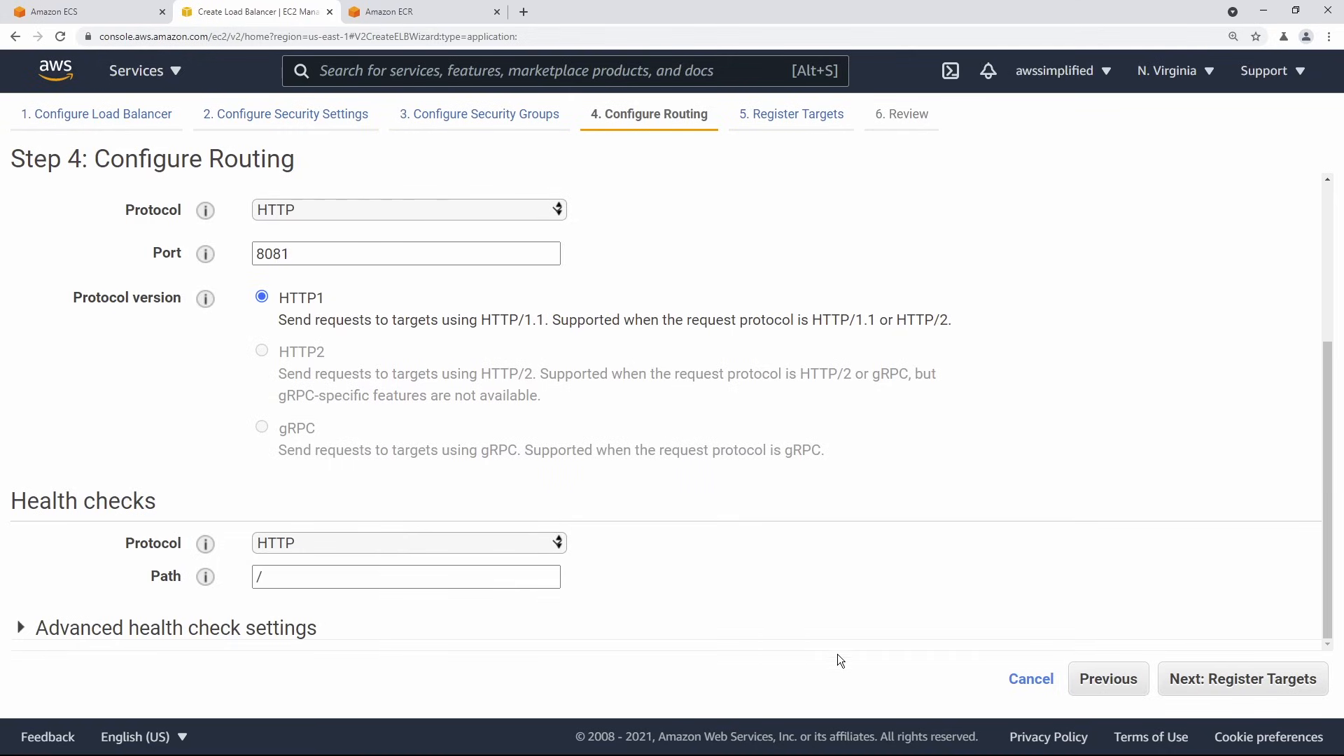
{"action": "left_click", "coordinate": [1242, 692]}
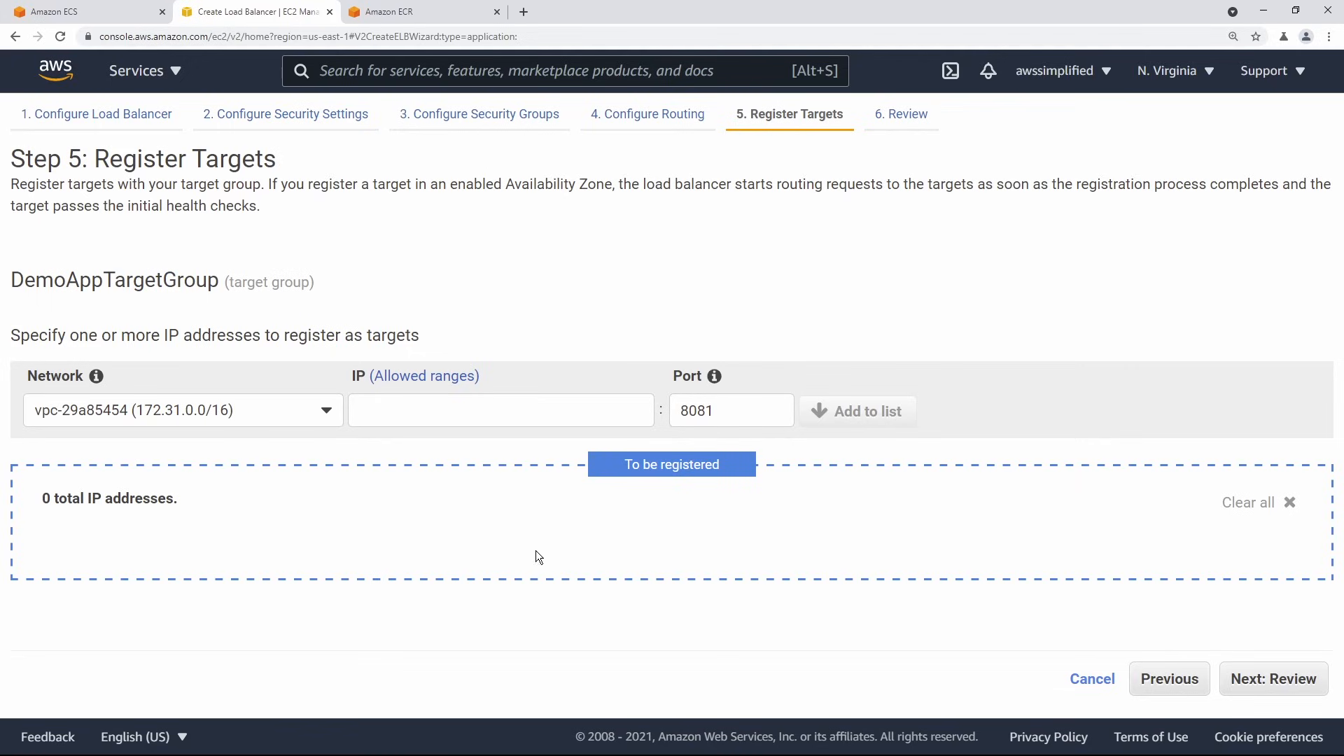
Review the listener and routing settings without registering any IP targets, and create the load balancer.
{"action": "left_click", "coordinate": [1292, 692]}
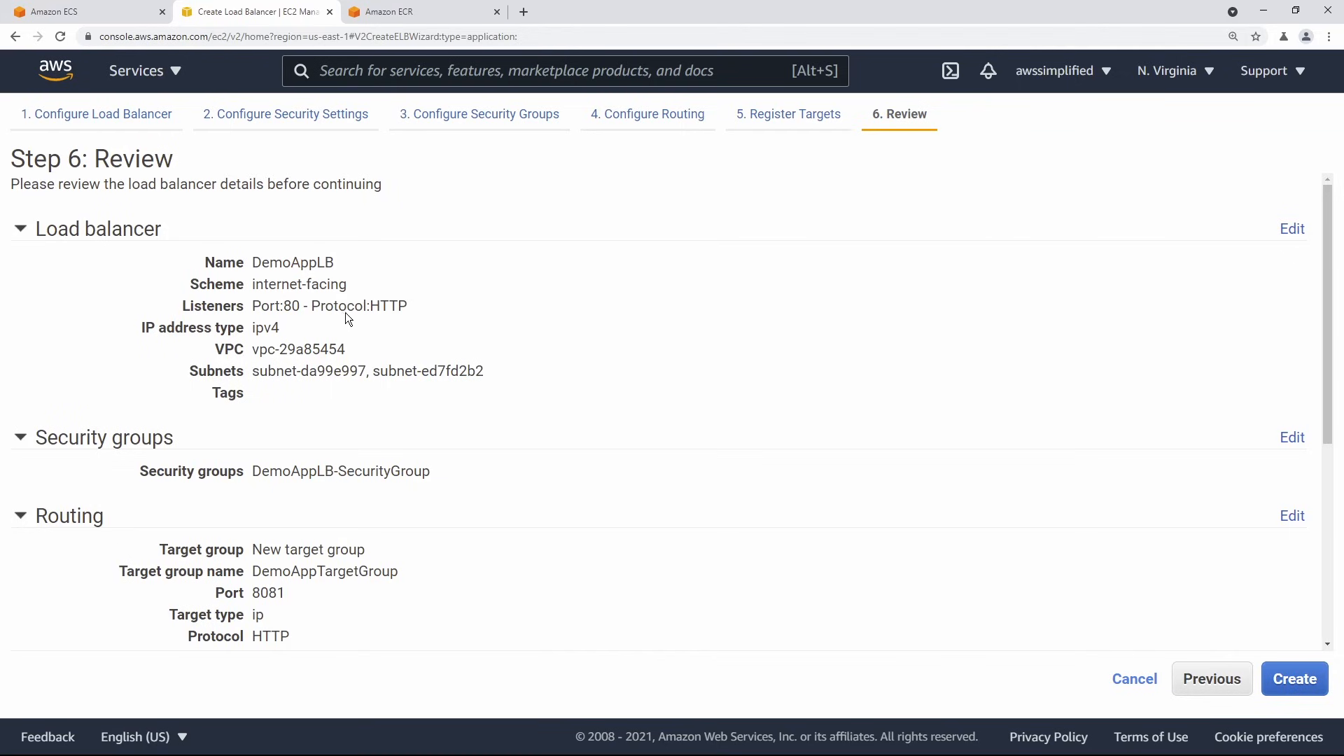
{"action": "scroll", "coordinate": [329, 304], "scroll_direction": "down", "scroll_amount": 5}
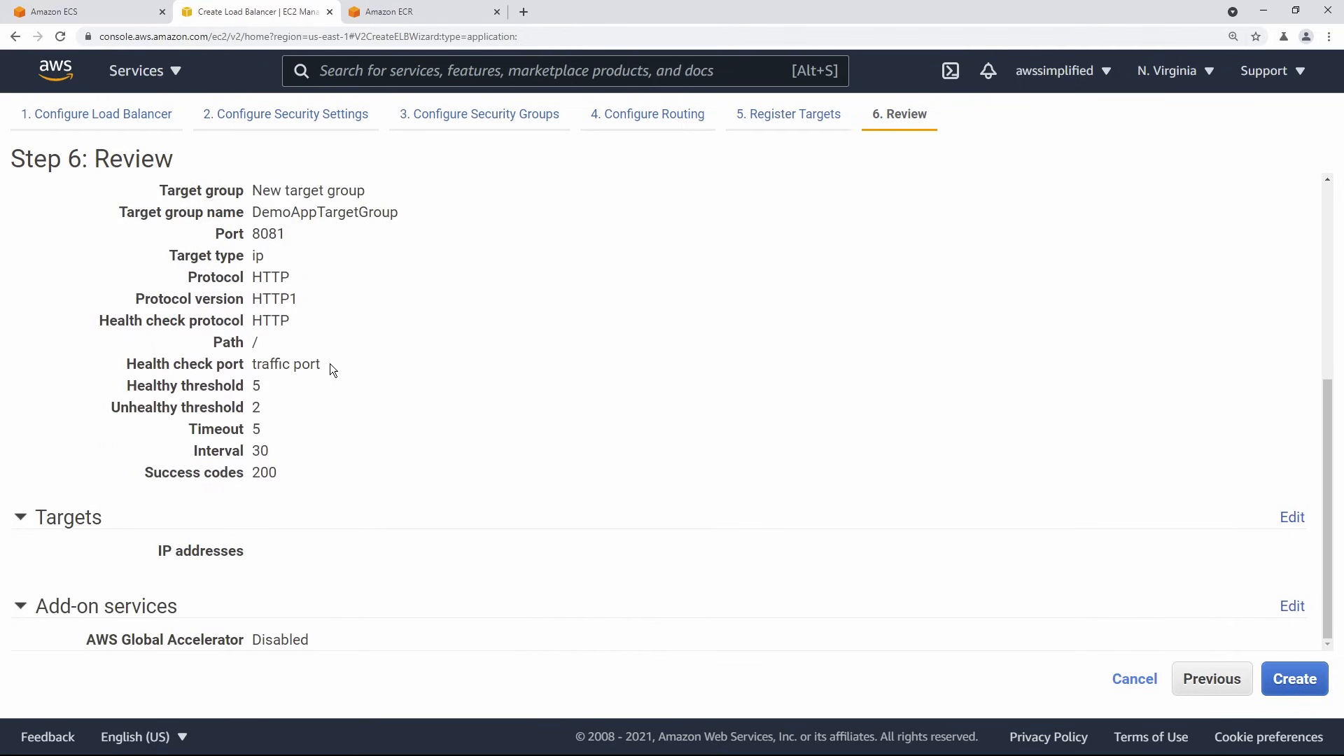
{"action": "scroll", "coordinate": [330, 363], "scroll_direction": "up", "scroll_amount": 5}
{"action": "left_click_drag", "start_coordinate": [280, 309], "coordinate": [326, 308]}
{"action": "scroll", "coordinate": [372, 530], "scroll_direction": "down", "scroll_amount": 4}
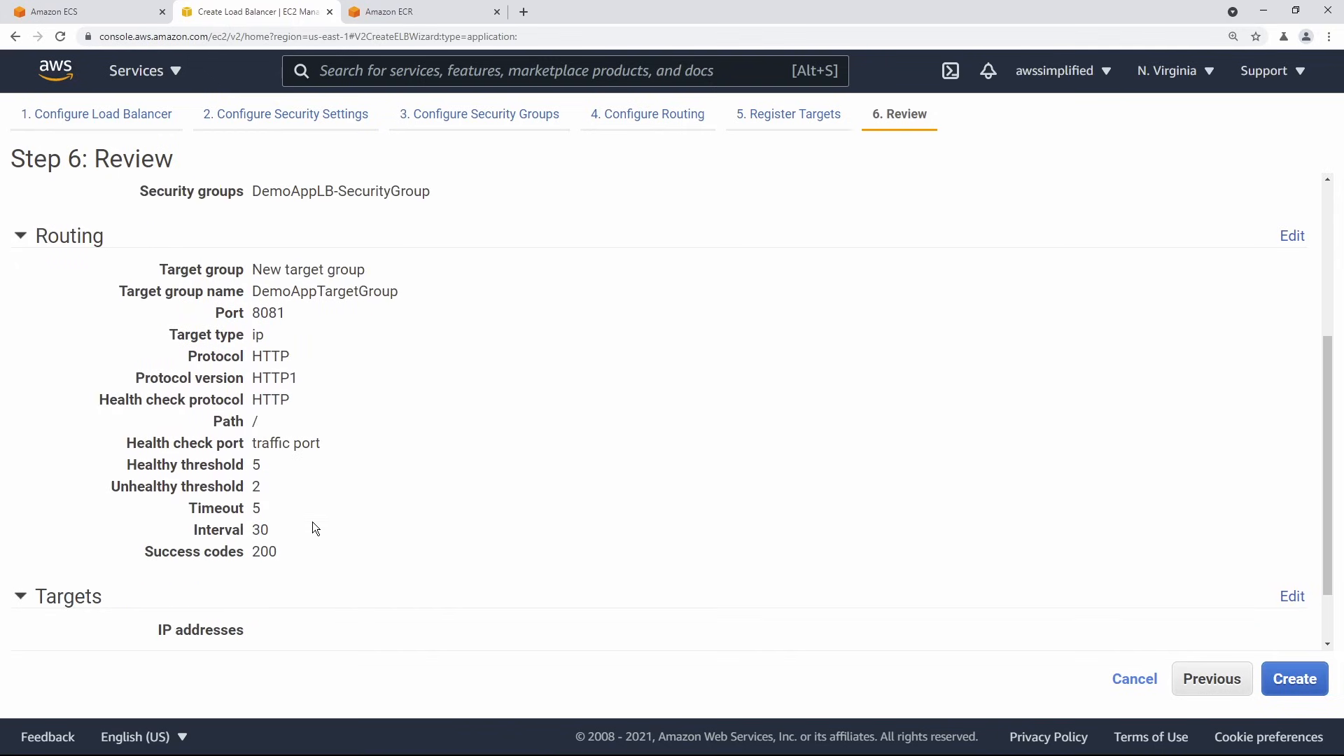
{"action": "double_click", "coordinate": [255, 312]}
{"action": "left_click", "coordinate": [1293, 693]}
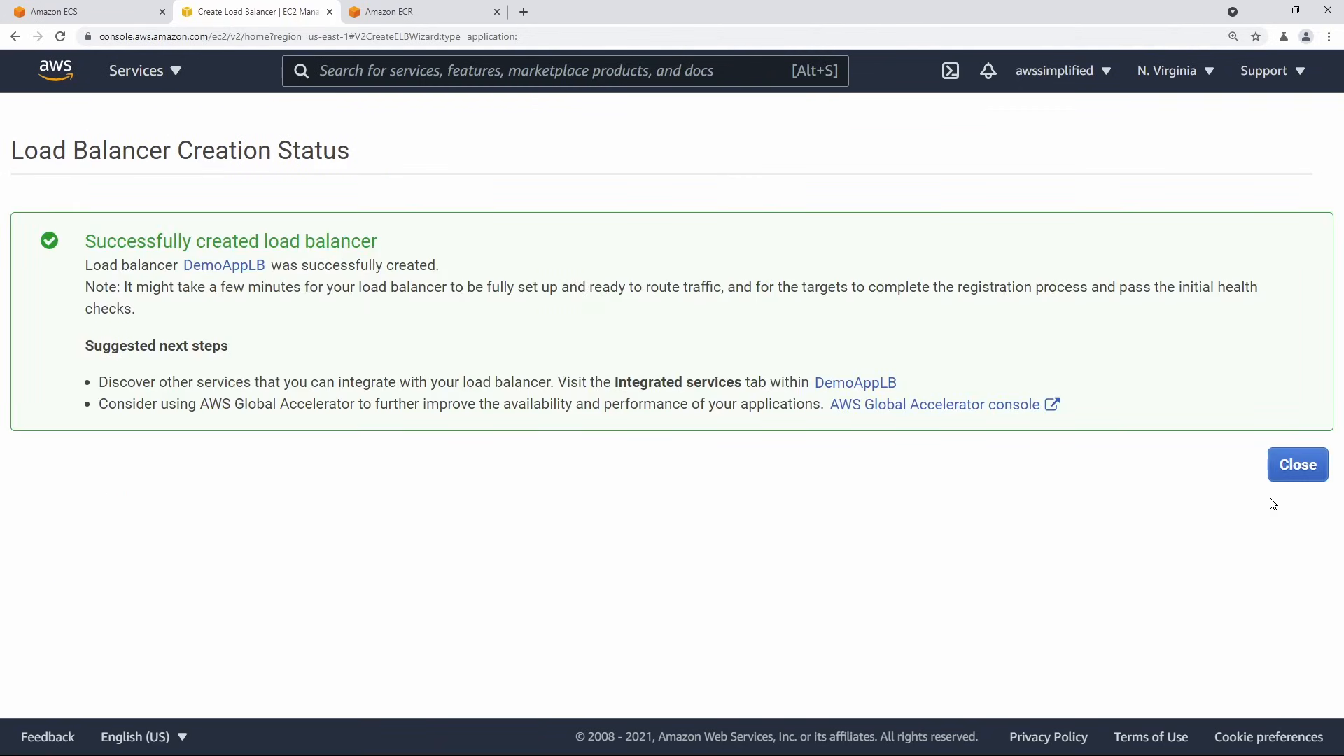
{"action": "left_click", "coordinate": [1300, 477]}
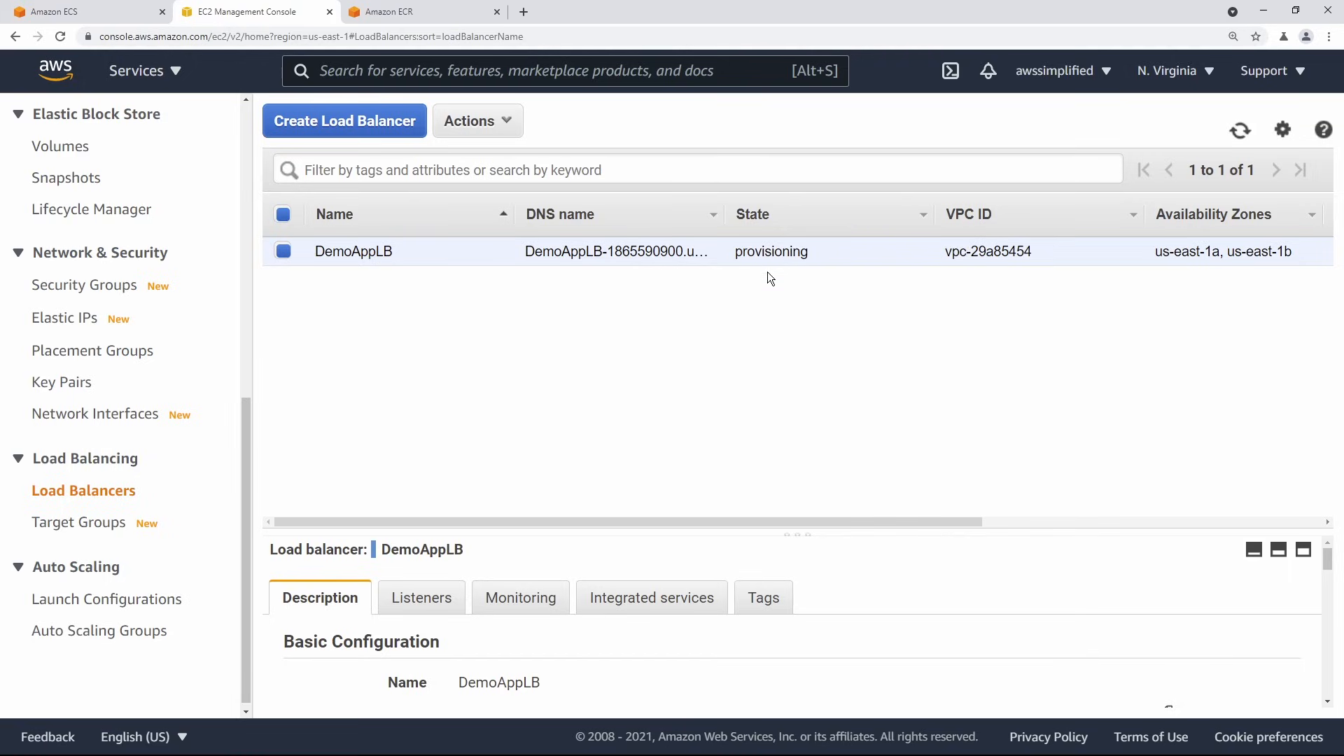
Refresh the load balancer list to check its state, and return to the ECS page of DemoAppCluster and reload it.
{"action": "left_click", "coordinate": [1241, 131]}
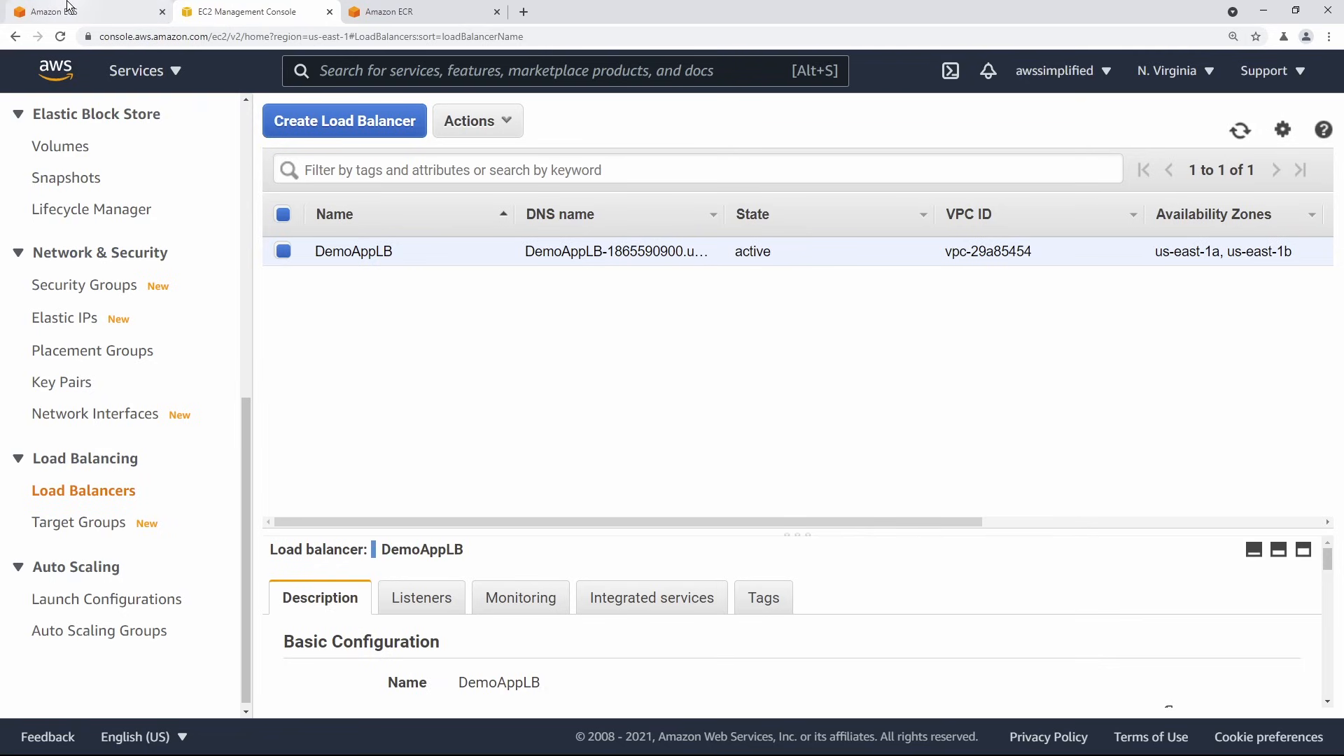
{"action": "left_click", "coordinate": [91, 14]}
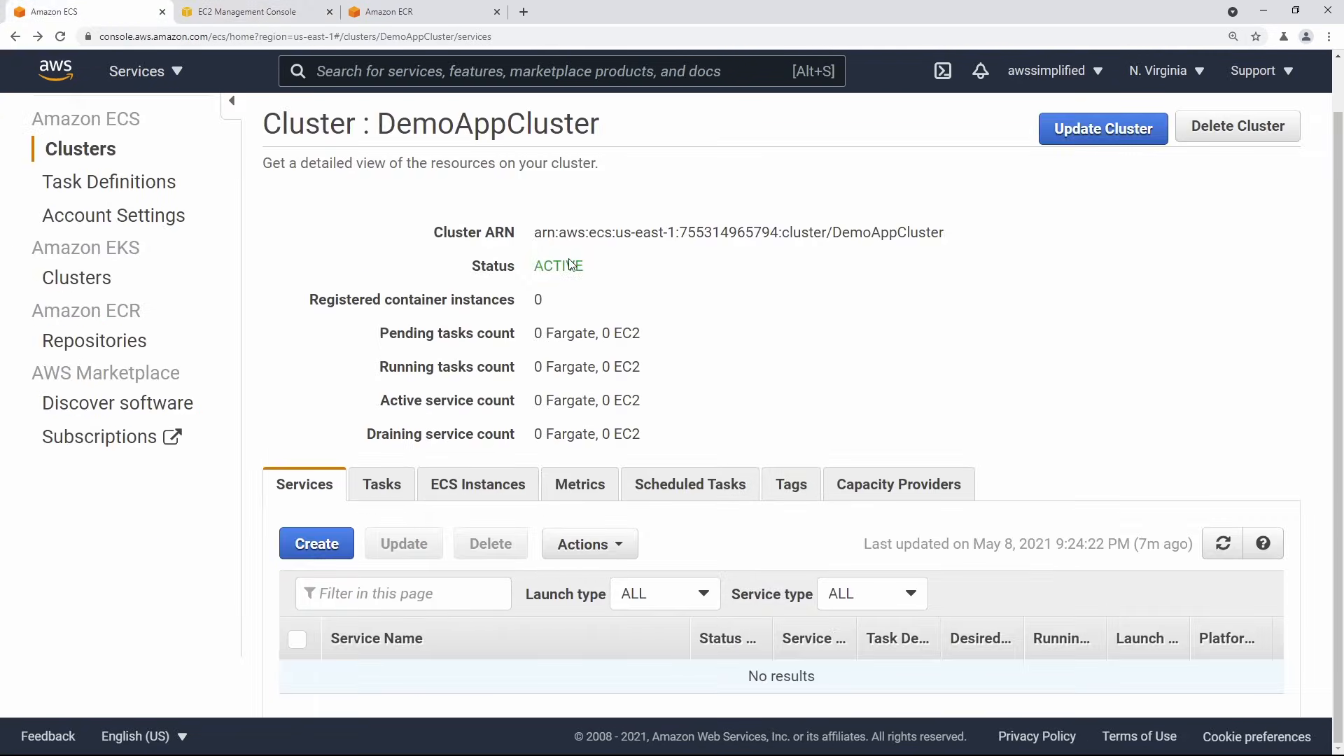
{"action": "left_click", "coordinate": [60, 36]}
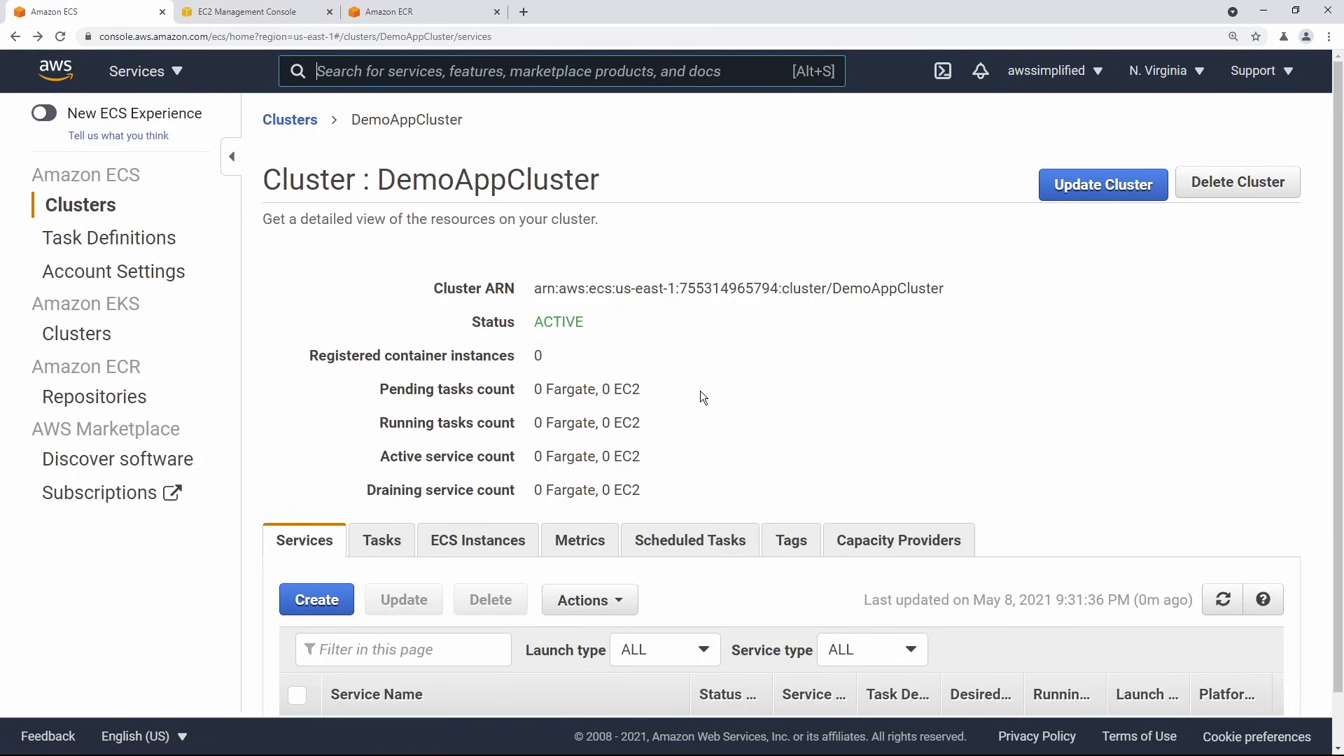
Start creating a service in DemoAppCluster with the FARGATE launch type and the DemoTaskDefinition task definition.
{"action": "scroll", "coordinate": [700, 392], "scroll_direction": "down", "scroll_amount": 1}
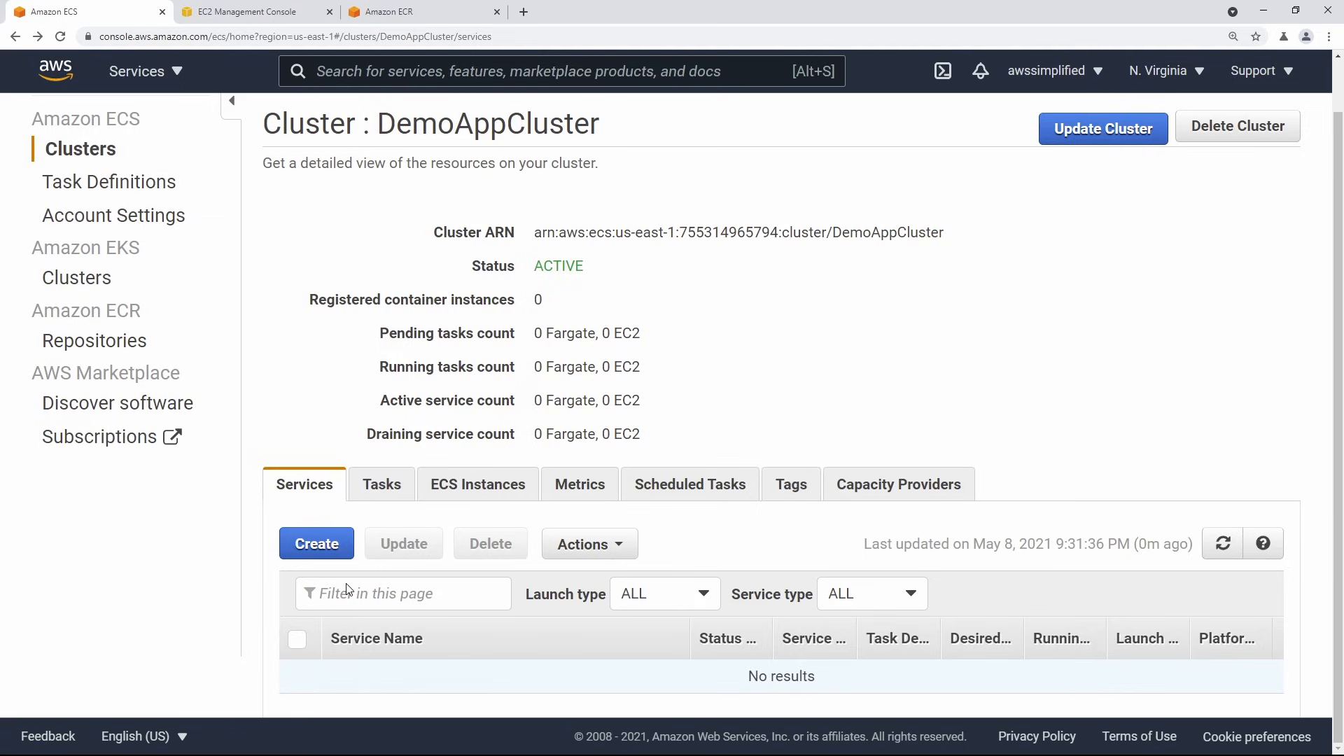
{"action": "left_click", "coordinate": [316, 545]}
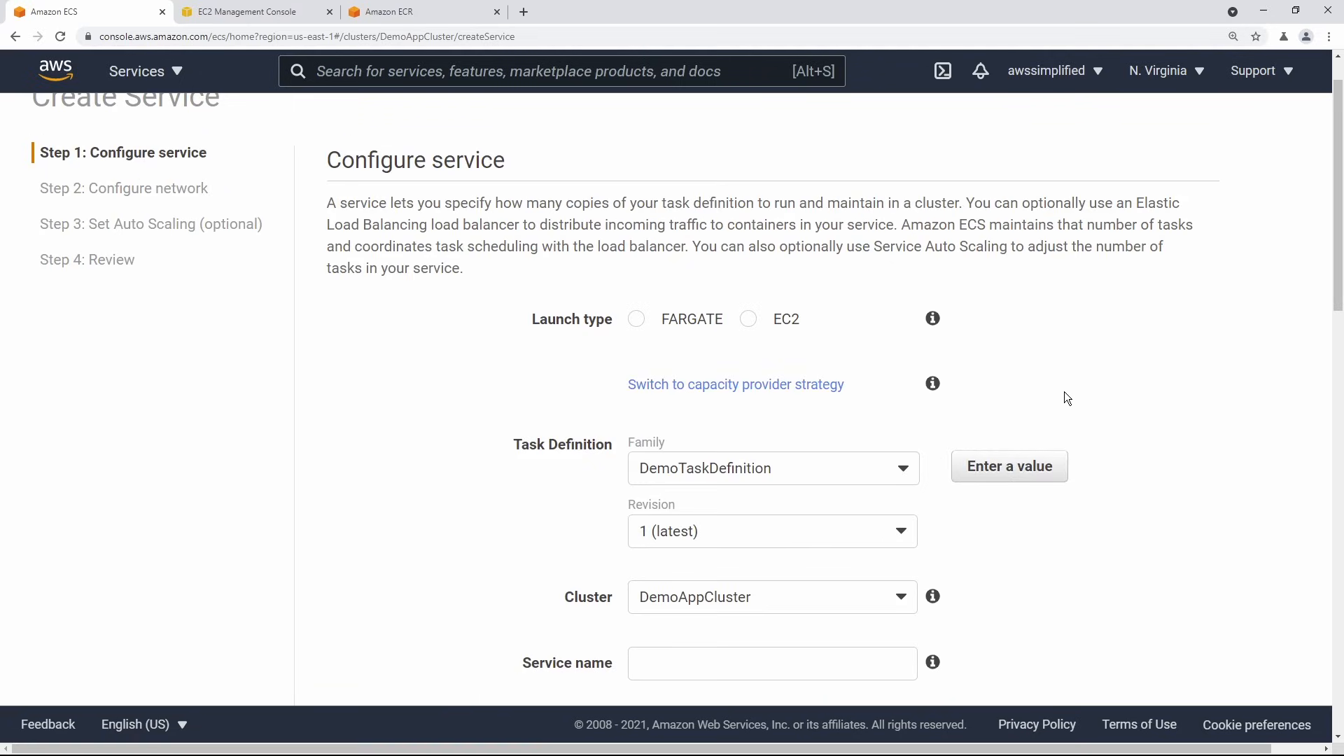
{"action": "scroll", "coordinate": [1064, 391], "scroll_direction": "down", "scroll_amount": 1}
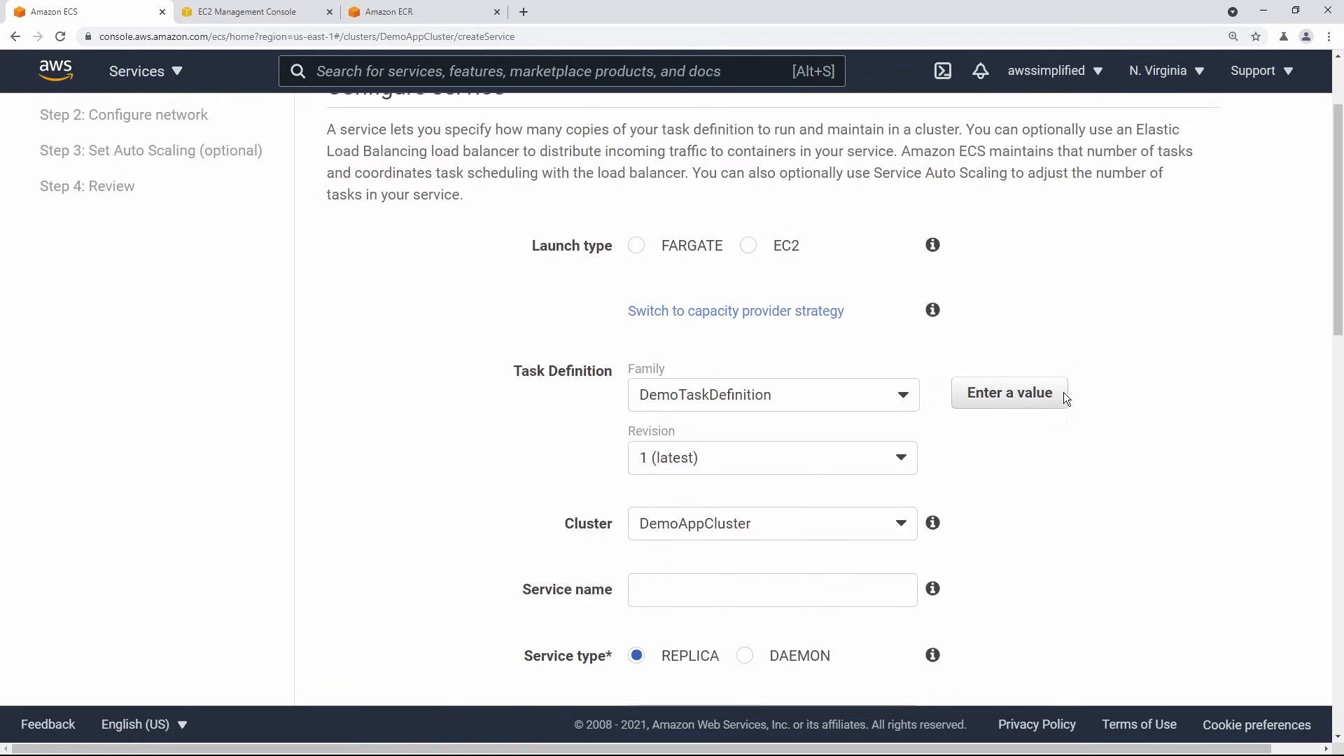
{"action": "left_click", "coordinate": [639, 227]}
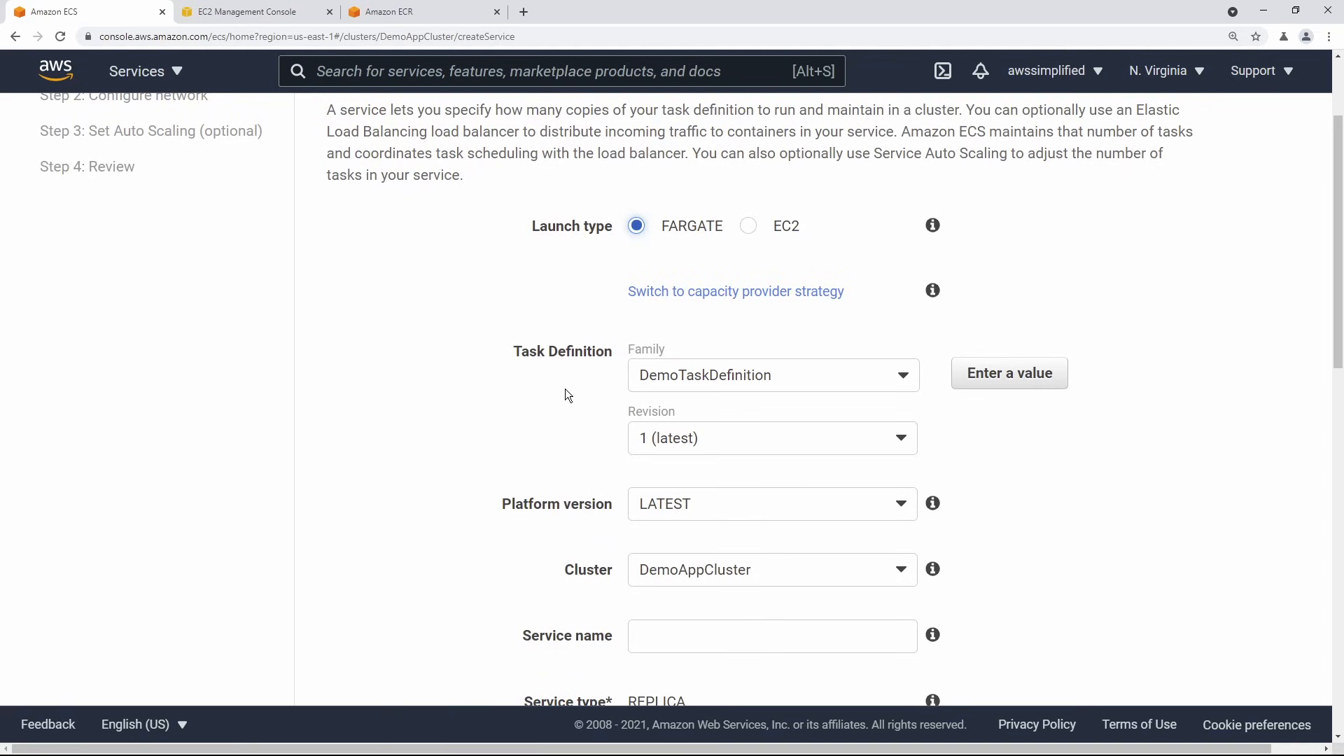
{"action": "left_click_drag", "start_coordinate": [516, 353], "coordinate": [616, 355]}
{"action": "left_click", "coordinate": [595, 387]}
{"action": "left_click", "coordinate": [674, 379]}
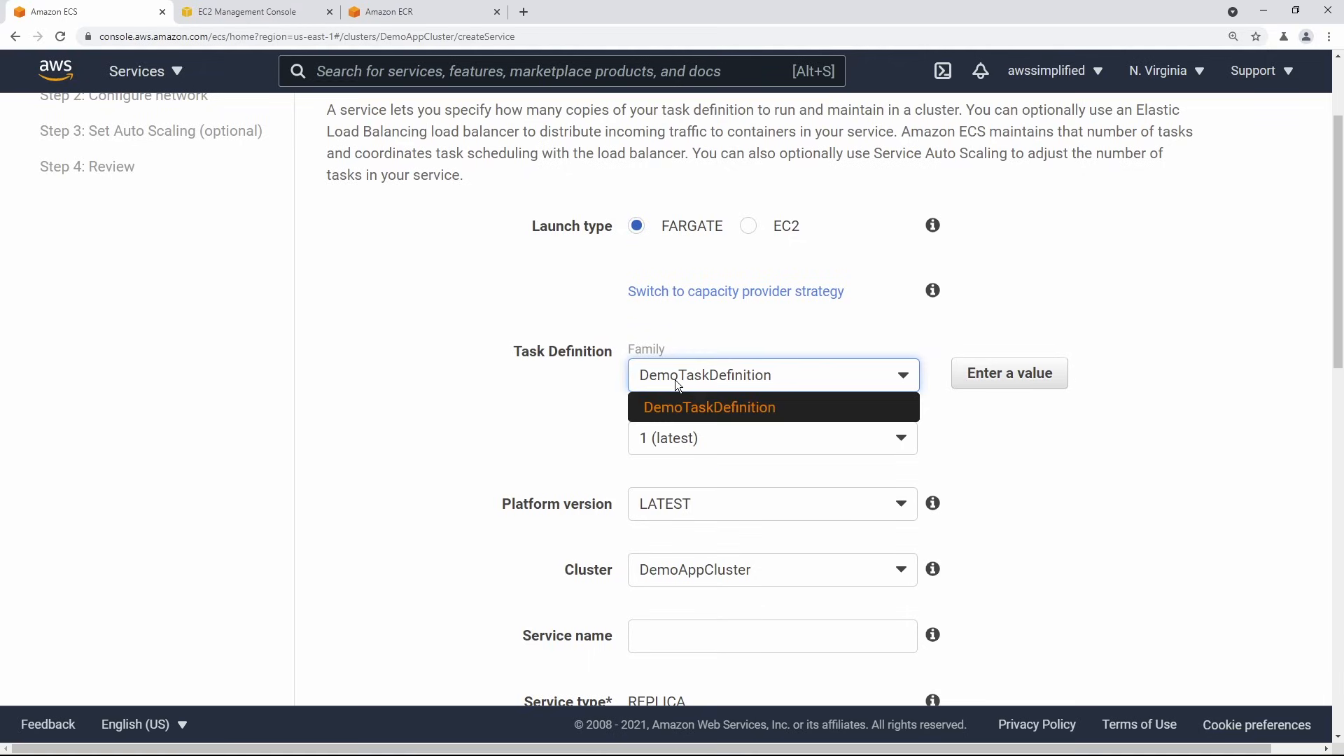
{"action": "left_click", "coordinate": [689, 412]}
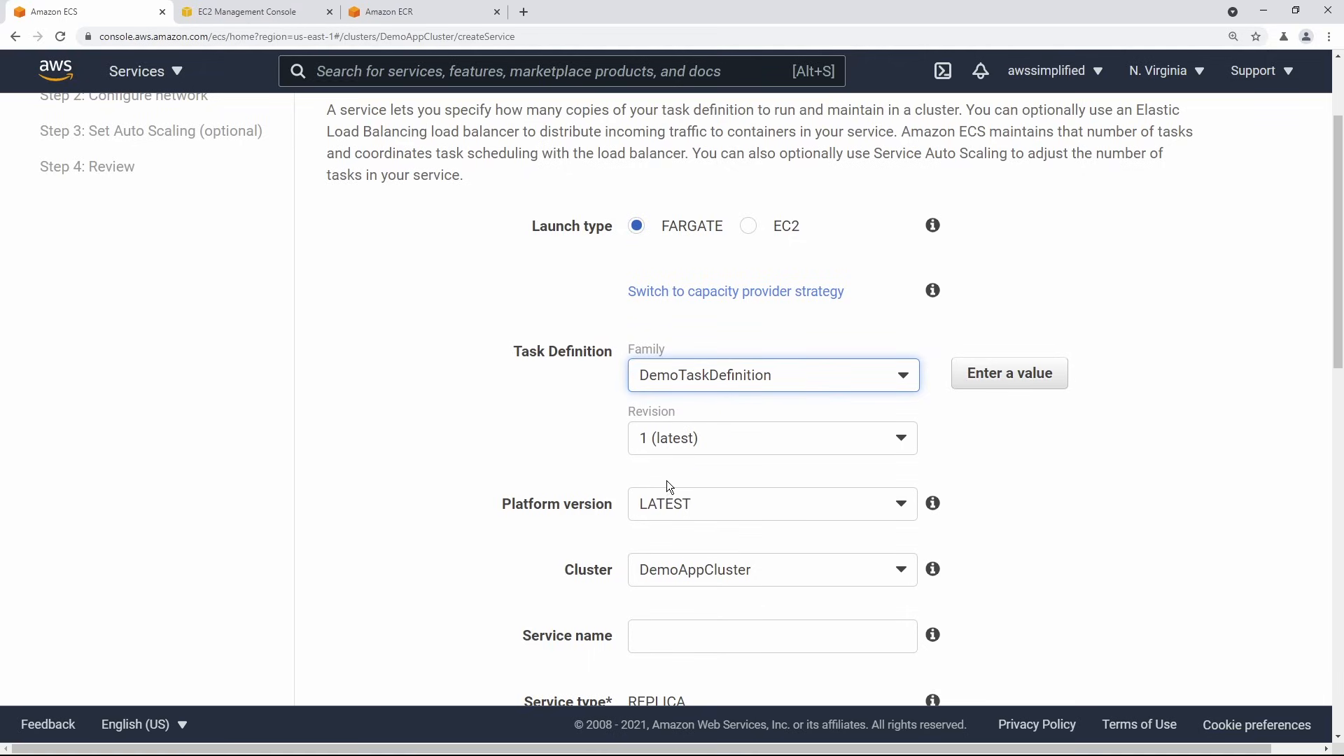
Select LATEST as the platform version for the new service.
{"action": "scroll", "coordinate": [521, 490], "scroll_direction": "down", "scroll_amount": 2}
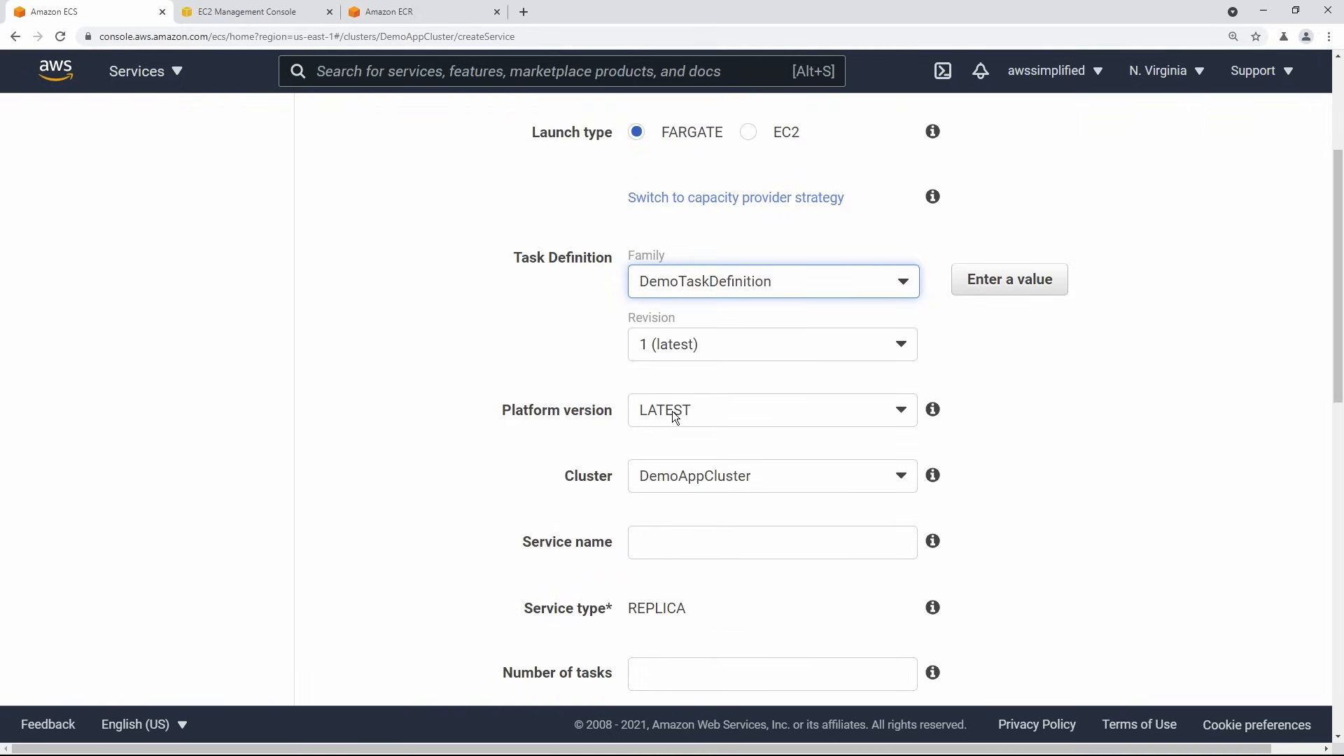
{"action": "left_click", "coordinate": [671, 411]}
{"action": "left_click", "coordinate": [721, 441]}
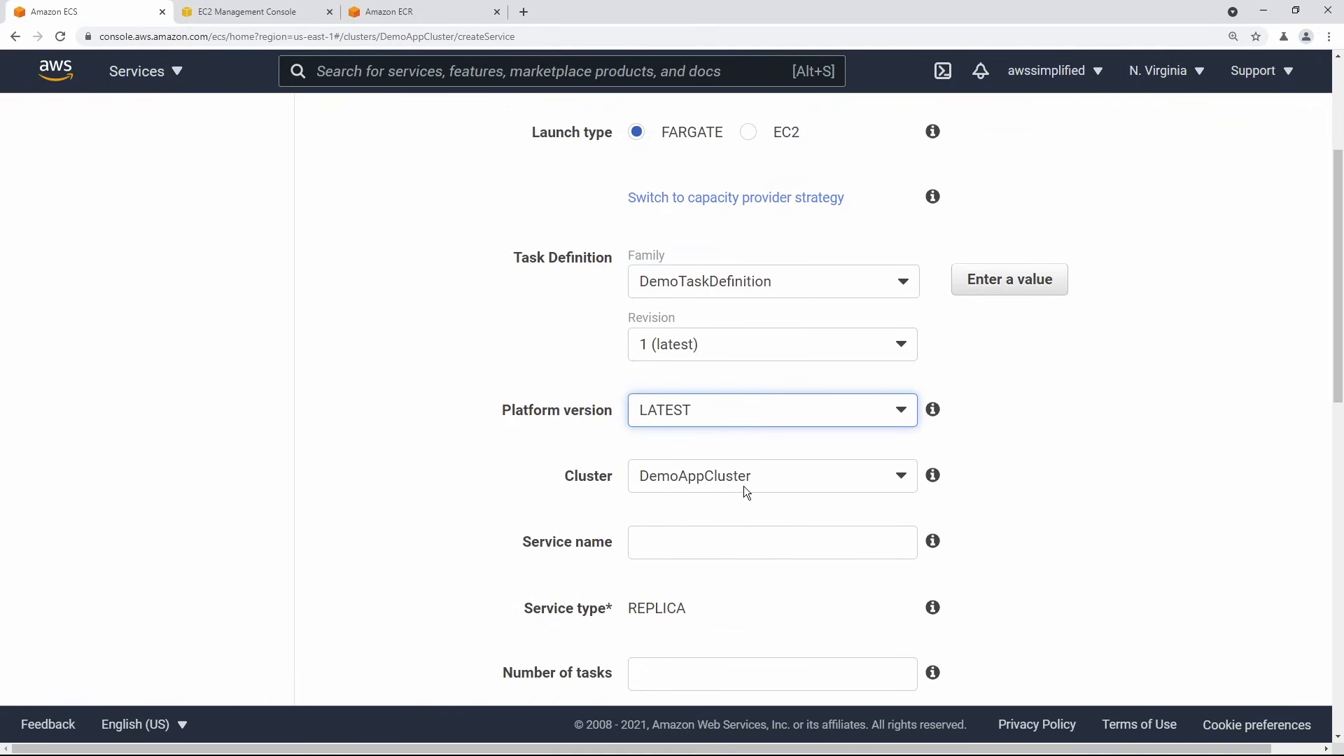
{"action": "scroll", "coordinate": [468, 355], "scroll_direction": "up", "scroll_amount": 2}
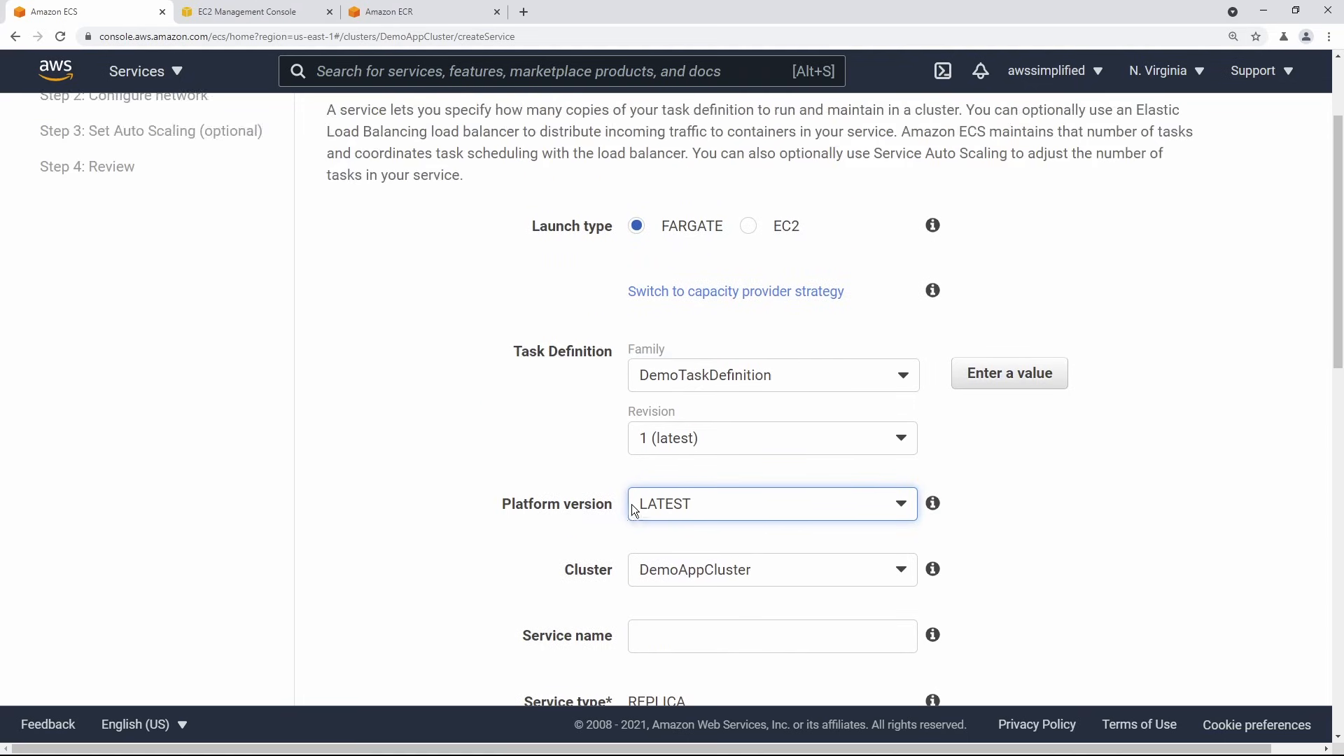
{"action": "scroll", "coordinate": [630, 514], "scroll_direction": "down", "scroll_amount": 3}
{"action": "scroll", "coordinate": [625, 528], "scroll_direction": "down", "scroll_amount": 1}
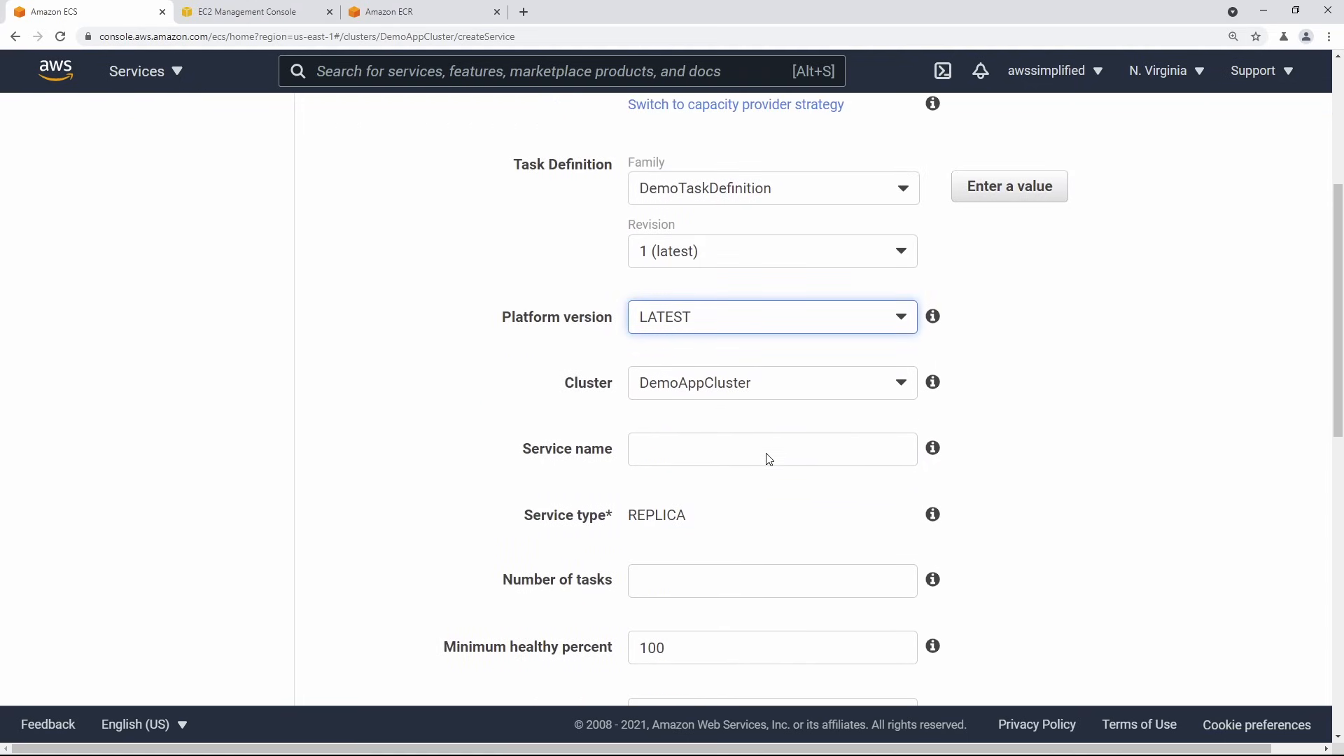
Name the service DemoAppService.
{"action": "left_click", "coordinate": [770, 455]}
{"action": "type", "text": "Demo"}
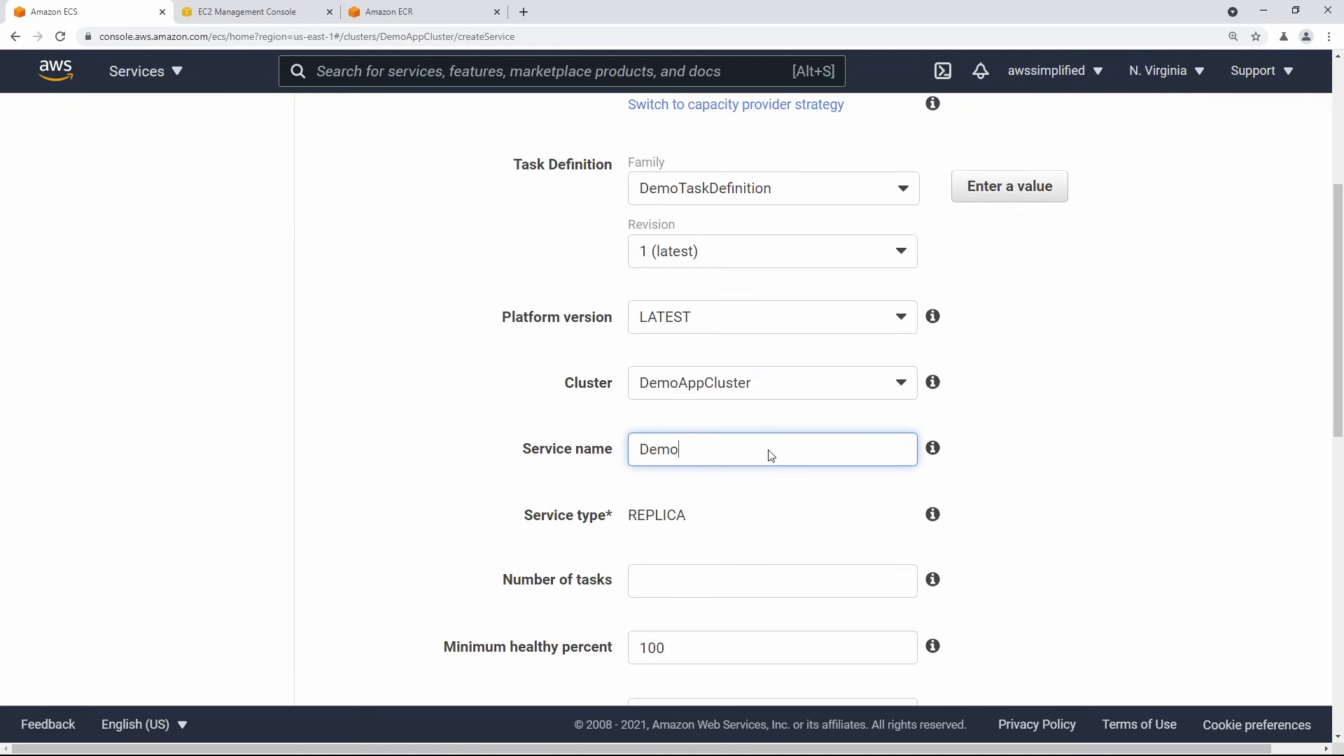
{"action": "type", "text": "AppService"}
{"action": "double_click", "coordinate": [771, 455]}
{"action": "left_click", "coordinate": [597, 494]}
Set the service's number of tasks to 2.
{"action": "scroll", "coordinate": [598, 494], "scroll_direction": "down", "scroll_amount": 1}
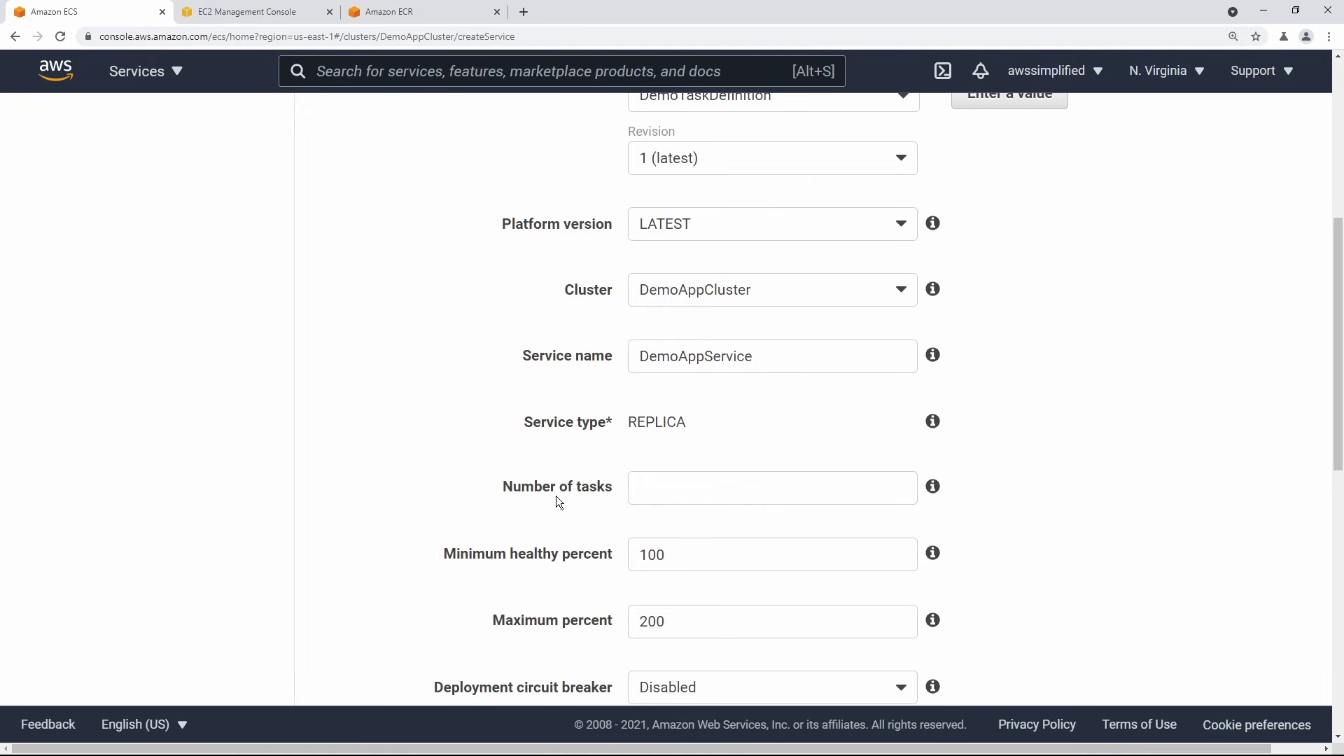
{"action": "left_click", "coordinate": [679, 499]}
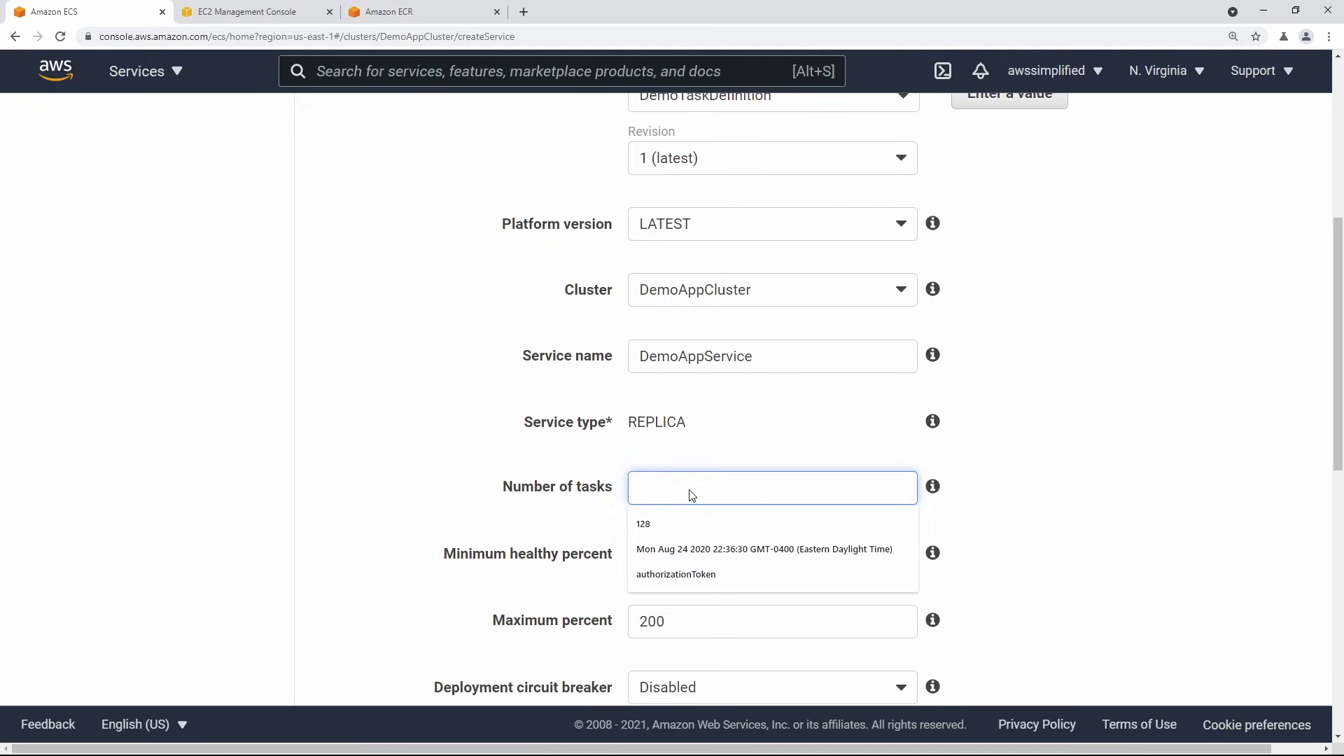
{"action": "type", "text": "2"}
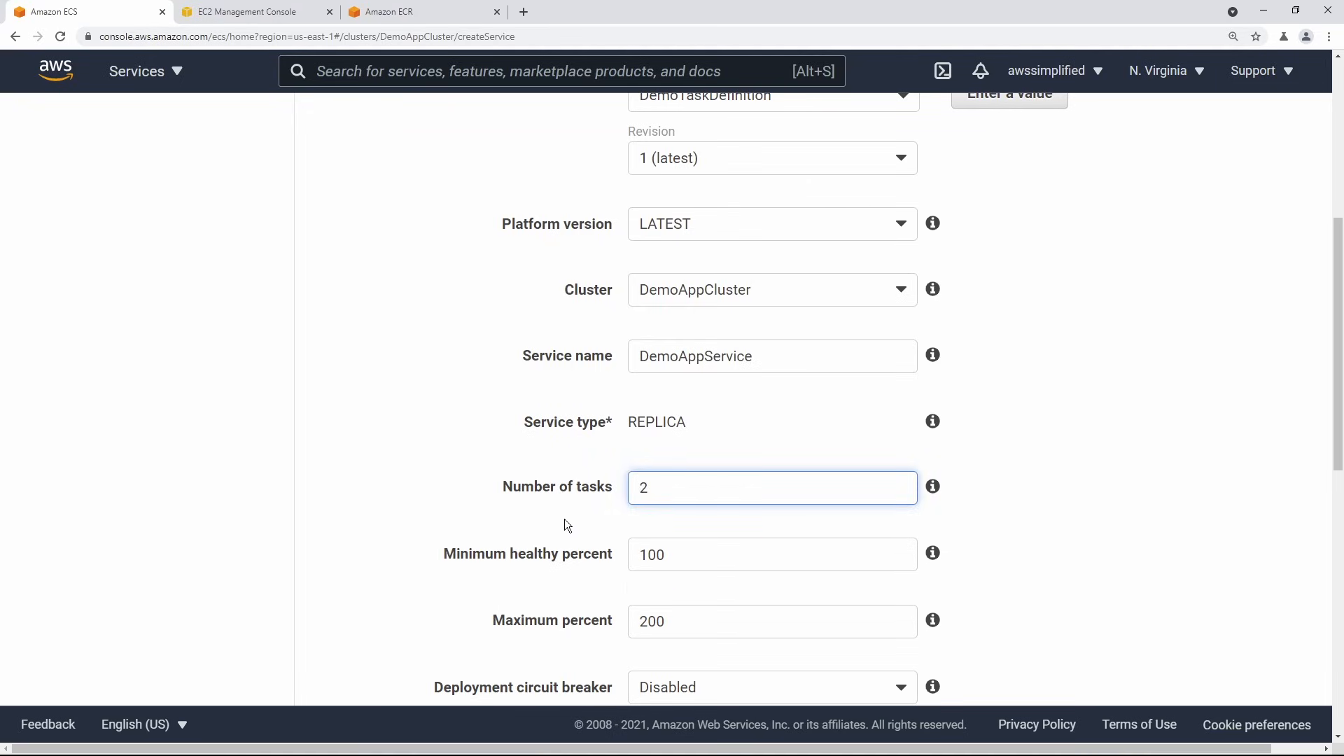
{"action": "left_click", "coordinate": [663, 518]}
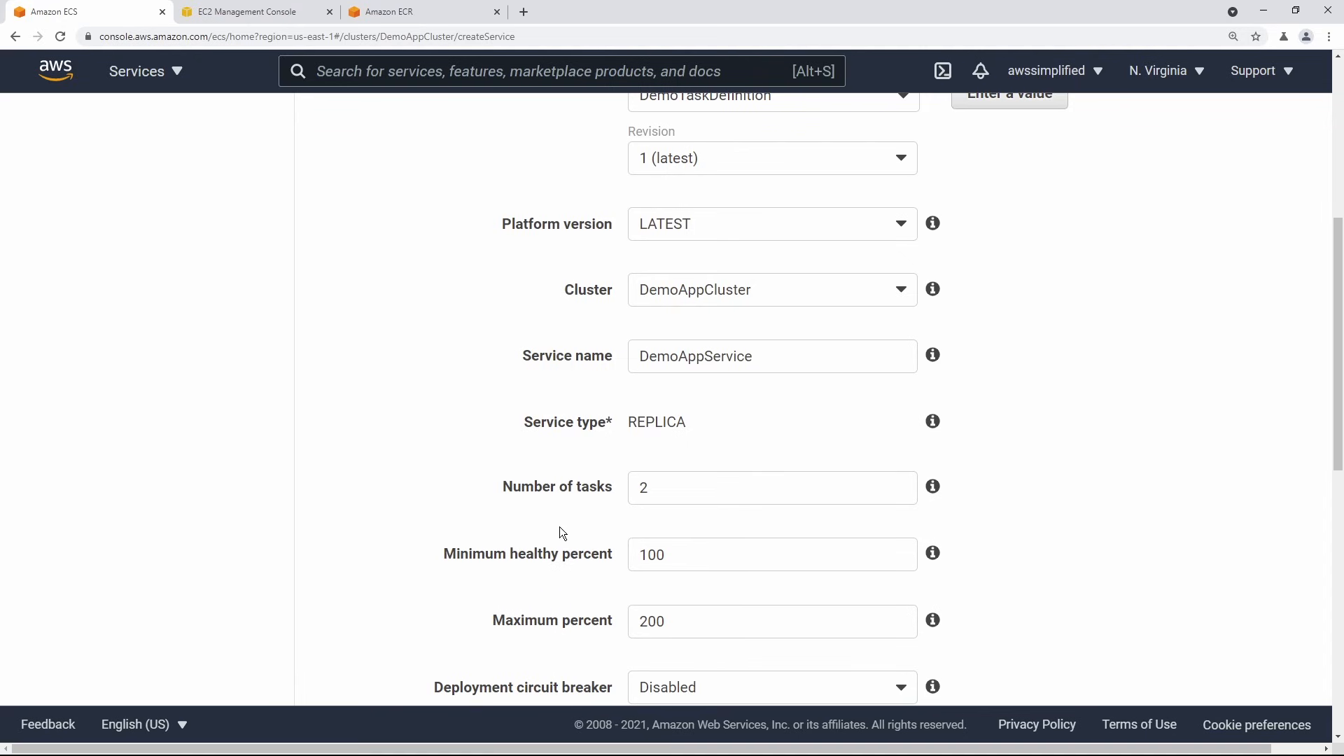
Keep the default rolling update deployment and tagging settings, and continue to the network configuration.
{"action": "scroll", "coordinate": [560, 527], "scroll_direction": "down", "scroll_amount": 3}
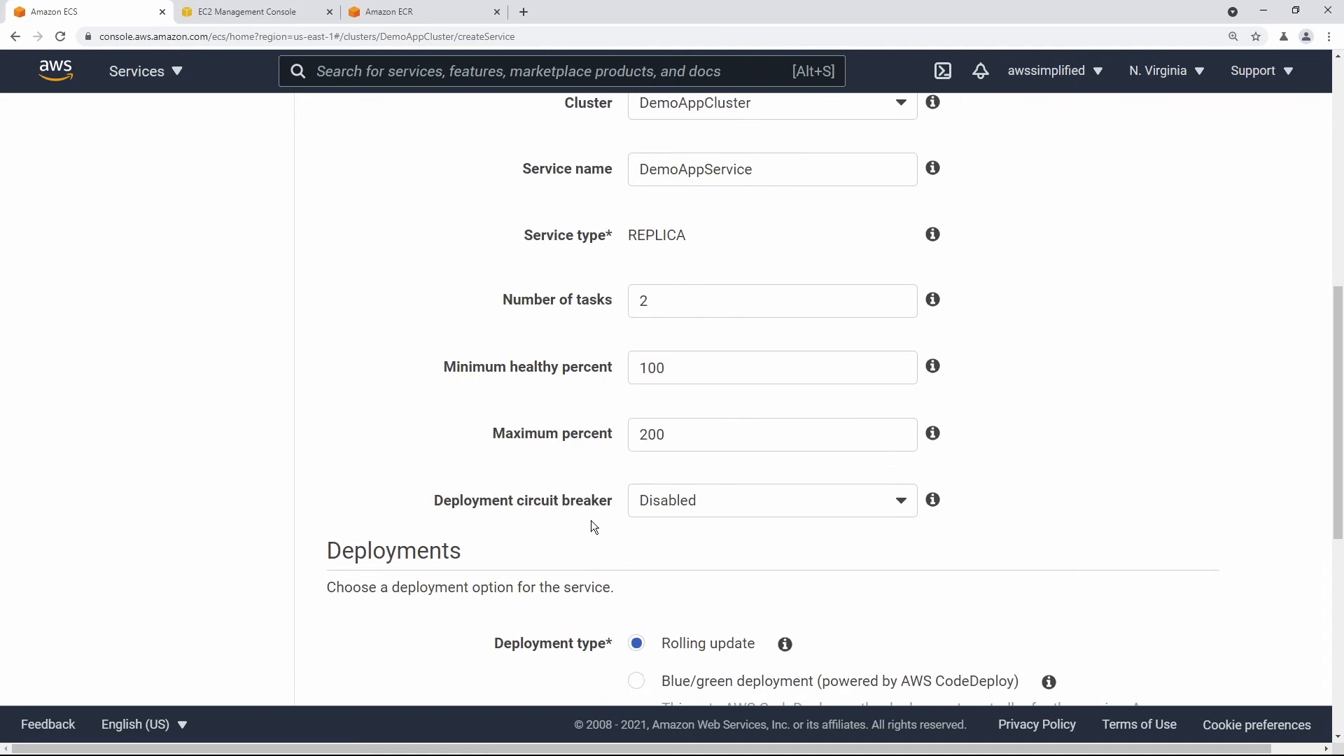
{"action": "scroll", "coordinate": [590, 521], "scroll_direction": "down", "scroll_amount": 3}
{"action": "scroll", "coordinate": [645, 501], "scroll_direction": "down", "scroll_amount": 3}
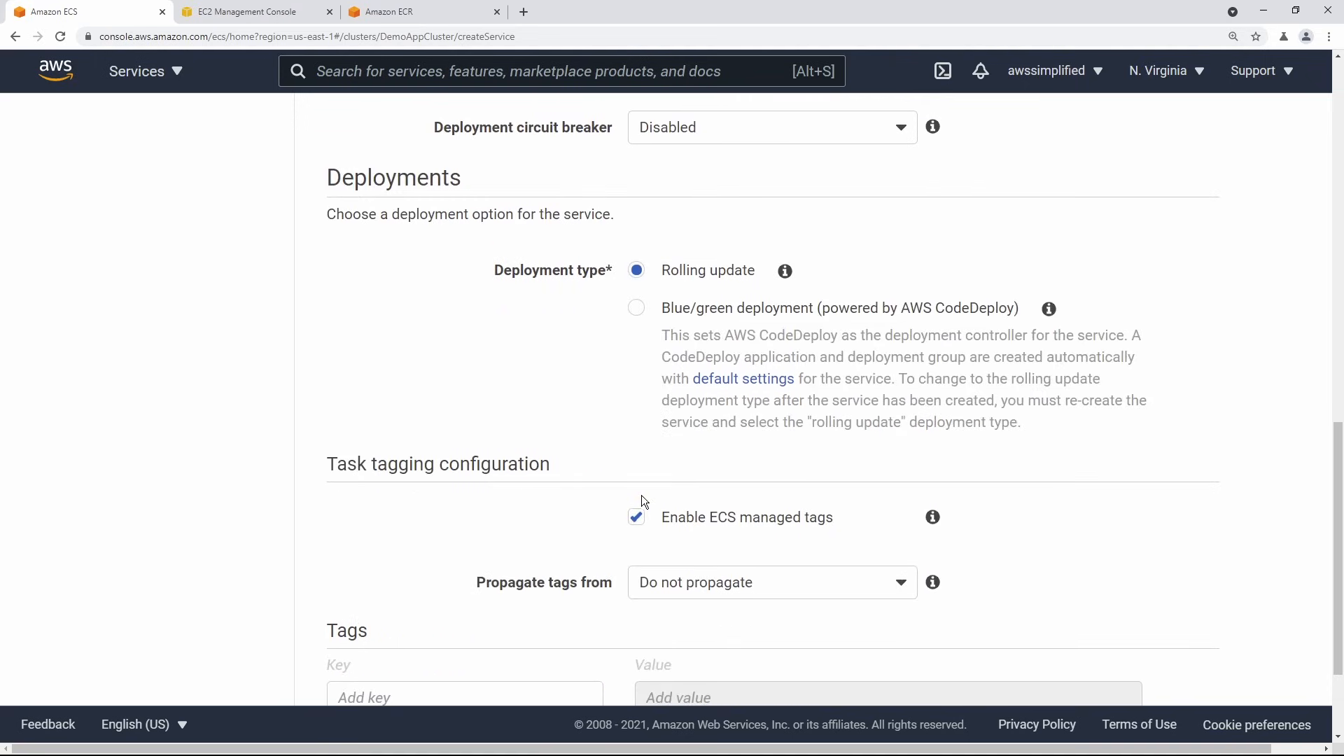
{"action": "scroll", "coordinate": [581, 521], "scroll_direction": "down", "scroll_amount": 3}
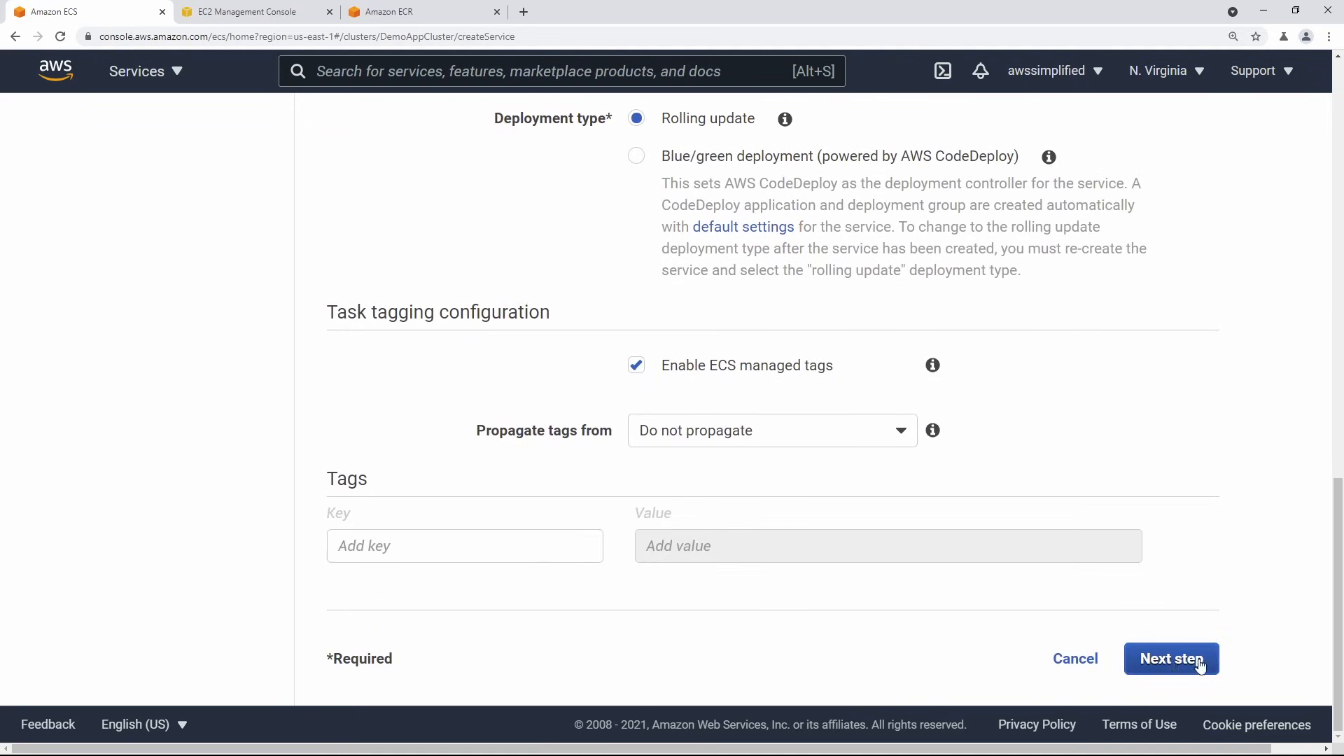
{"action": "left_click", "coordinate": [1173, 660]}
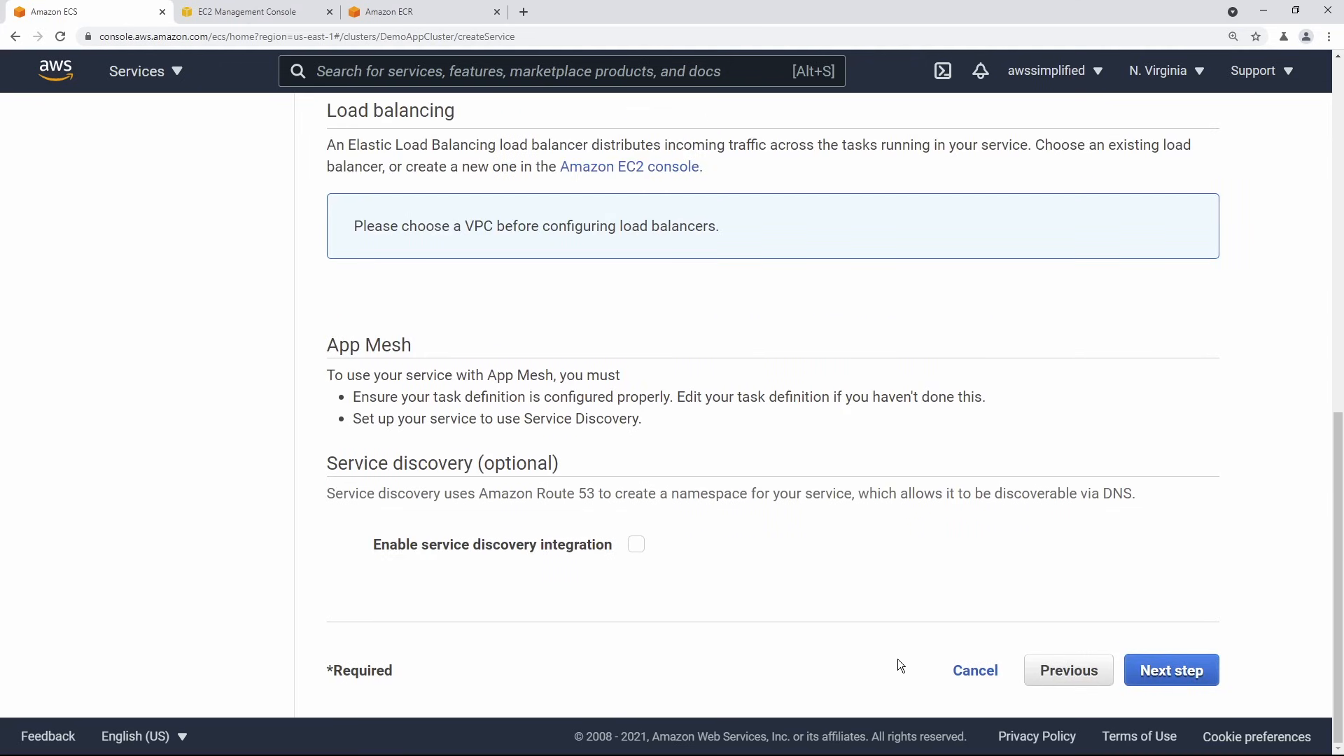
Choose vpc-29a85454 (172.31.0.0/16) as the cluster VPC for the service.
{"action": "scroll", "coordinate": [674, 592], "scroll_direction": "up", "scroll_amount": 3}
{"action": "scroll", "coordinate": [674, 592], "scroll_direction": "up", "scroll_amount": 8}
{"action": "scroll", "coordinate": [671, 585], "scroll_direction": "up", "scroll_amount": 4}
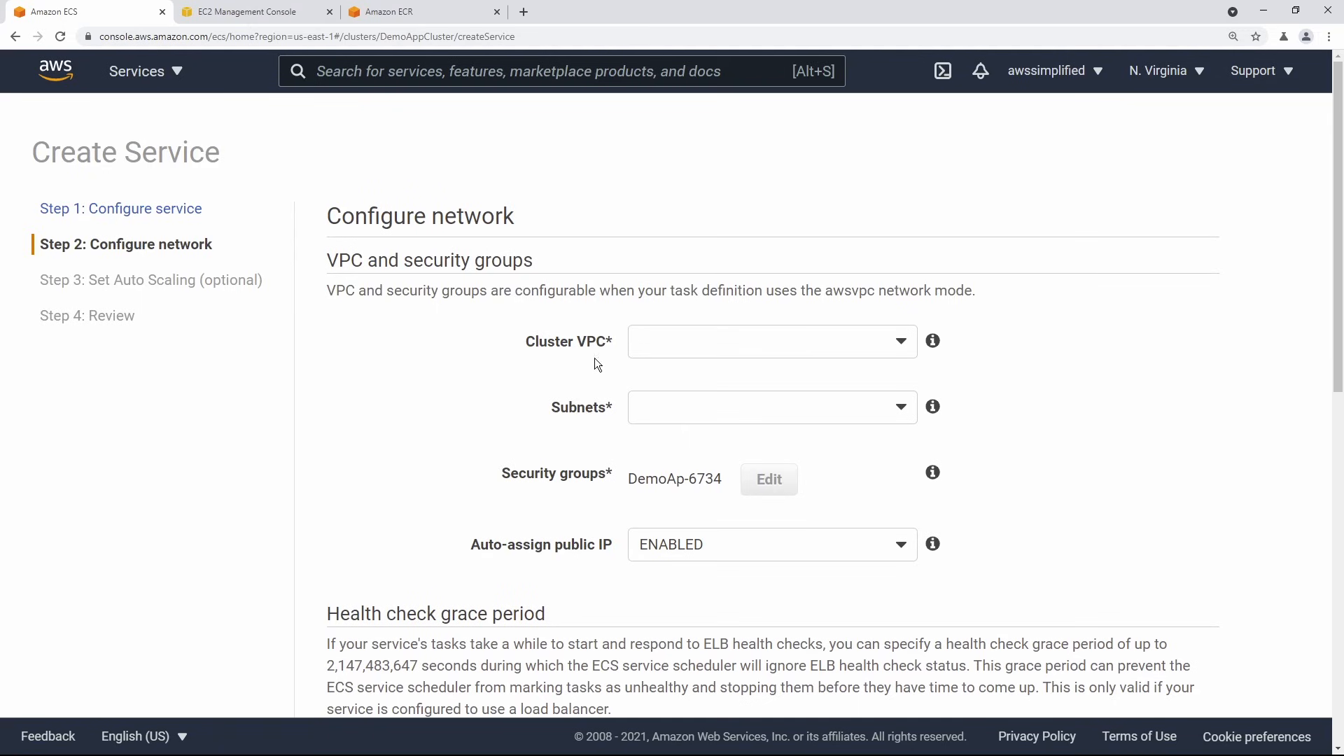
{"action": "scroll", "coordinate": [559, 416], "scroll_direction": "down", "scroll_amount": 2}
{"action": "left_click", "coordinate": [674, 255]}
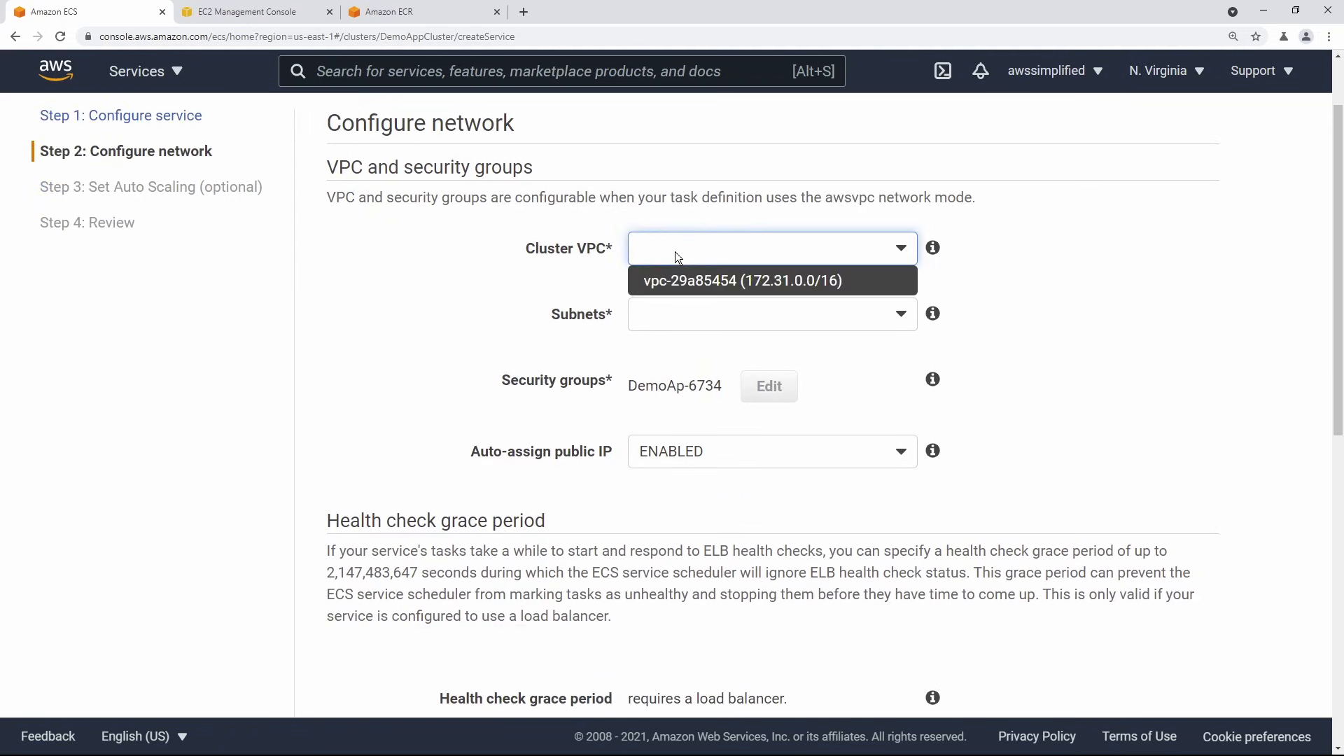
{"action": "left_click", "coordinate": [734, 287]}
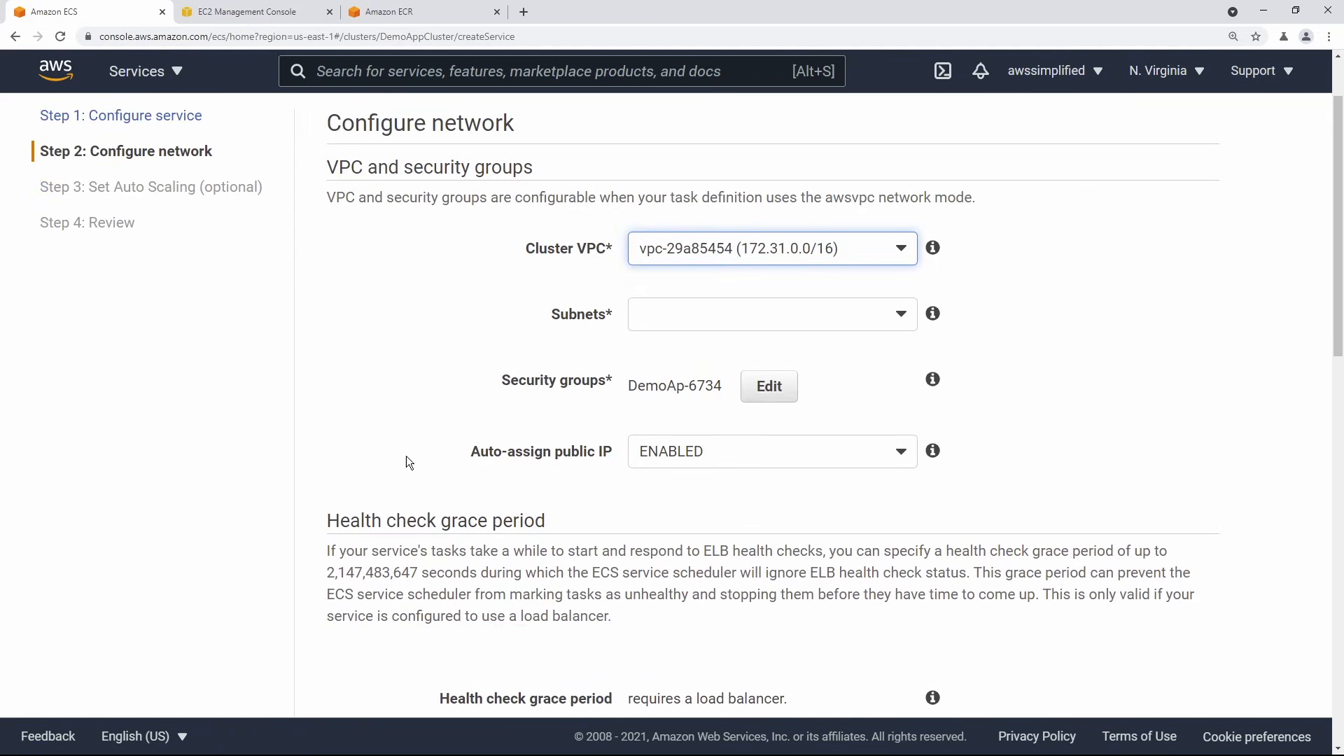
Add the subnets subnet-da99e997 in us-east-1a and subnet-ed7fd2b2 in us-east-1b to the service.
{"action": "left_click", "coordinate": [652, 317]}
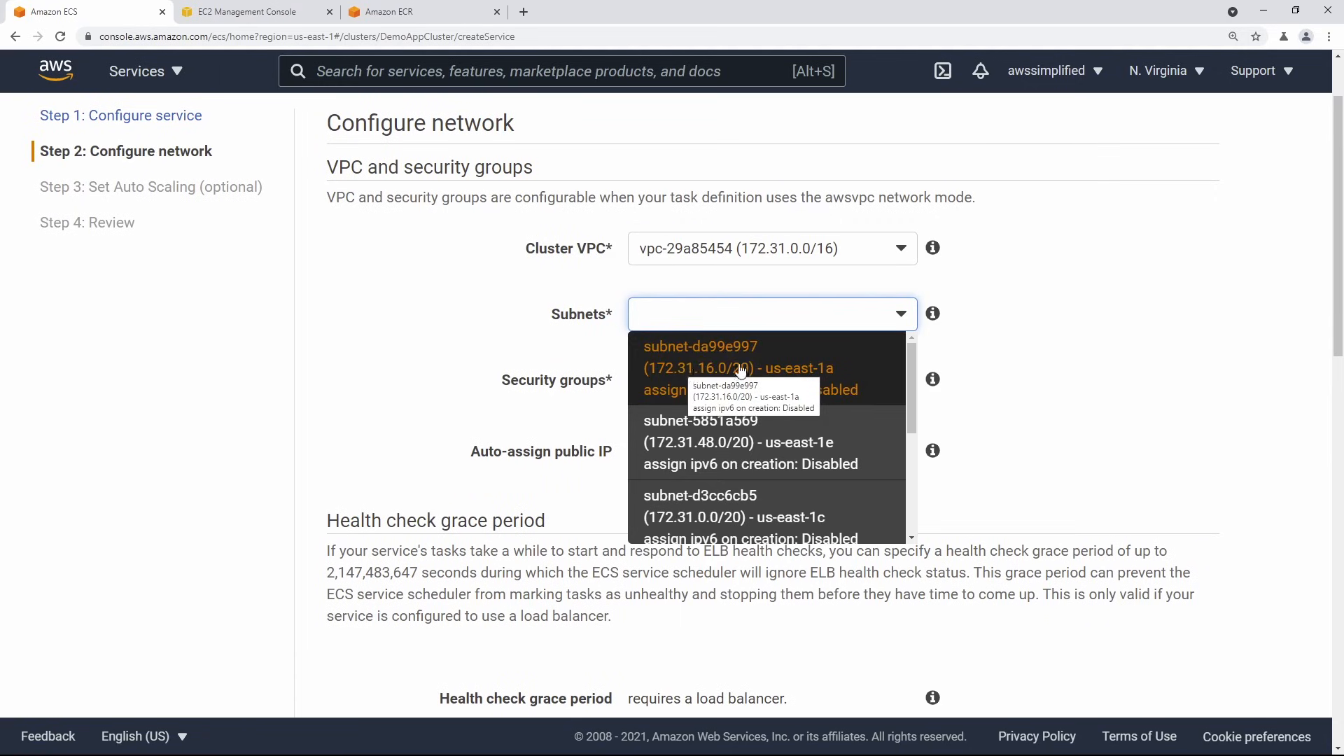
{"action": "left_click", "coordinate": [858, 379]}
{"action": "left_click", "coordinate": [875, 407]}
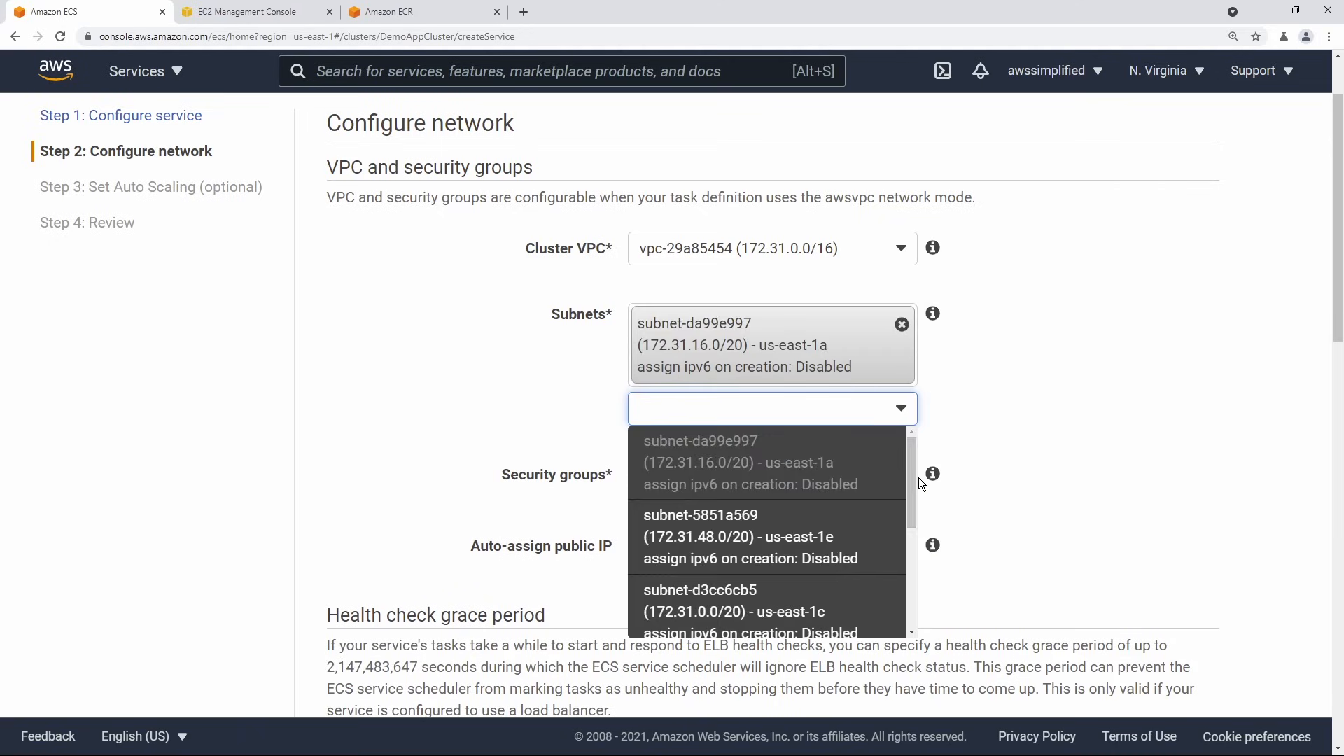
{"action": "left_click_drag", "start_coordinate": [916, 485], "coordinate": [902, 580]}
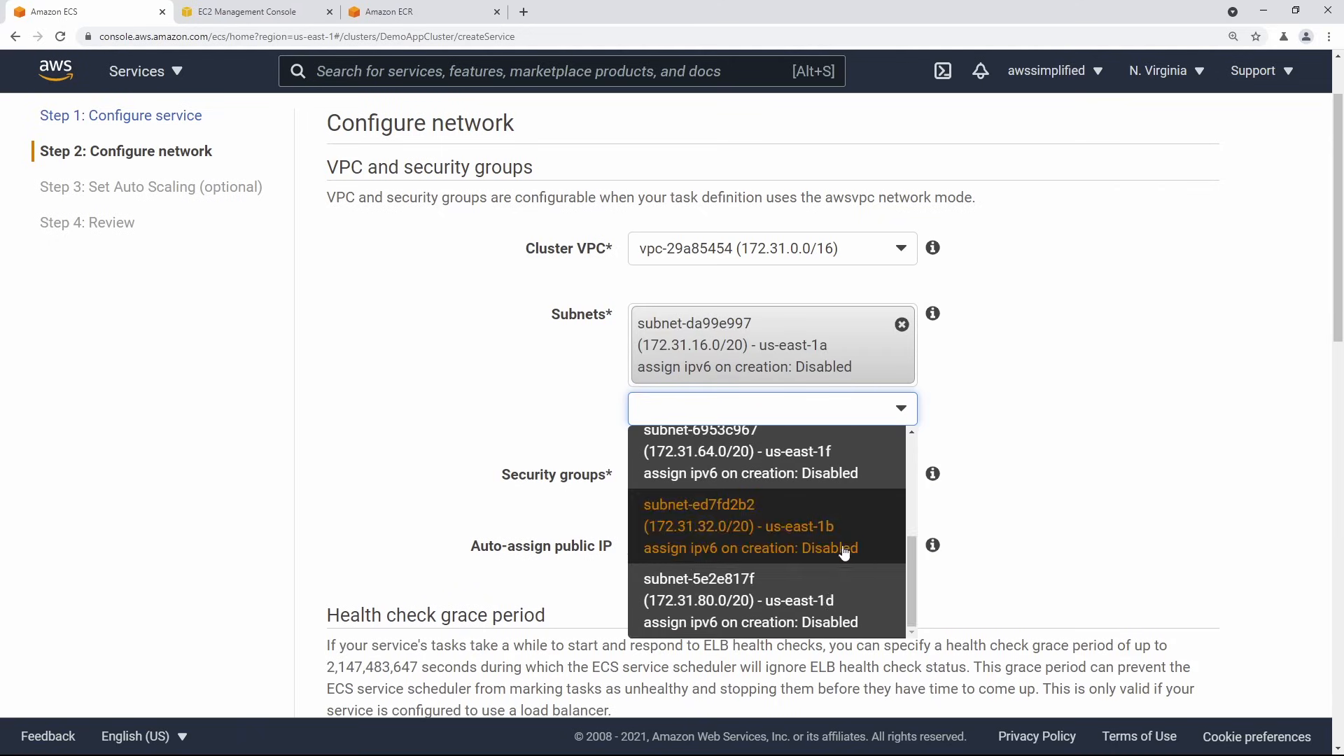
{"action": "left_click", "coordinate": [861, 548]}
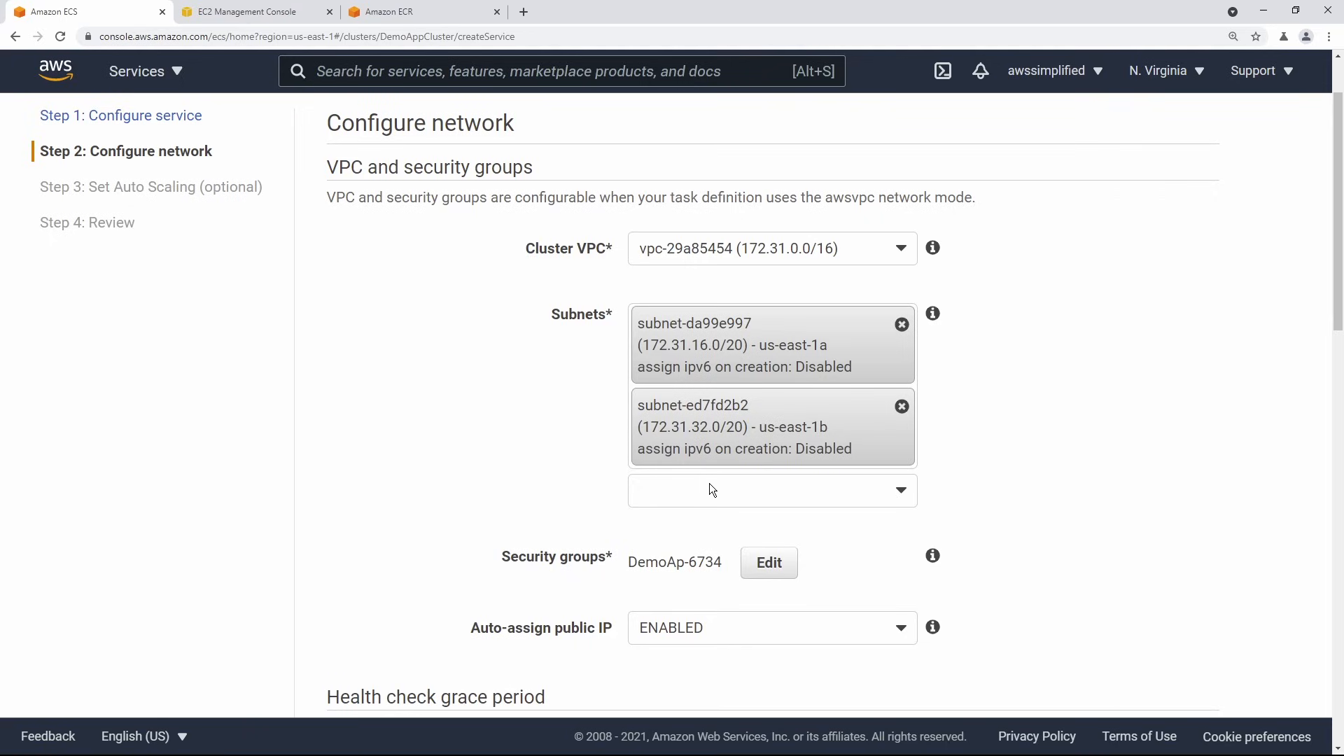
Keep auto-assign public IP set to ENABLED for the service's tasks.
{"action": "scroll", "coordinate": [528, 480], "scroll_direction": "down", "scroll_amount": 1}
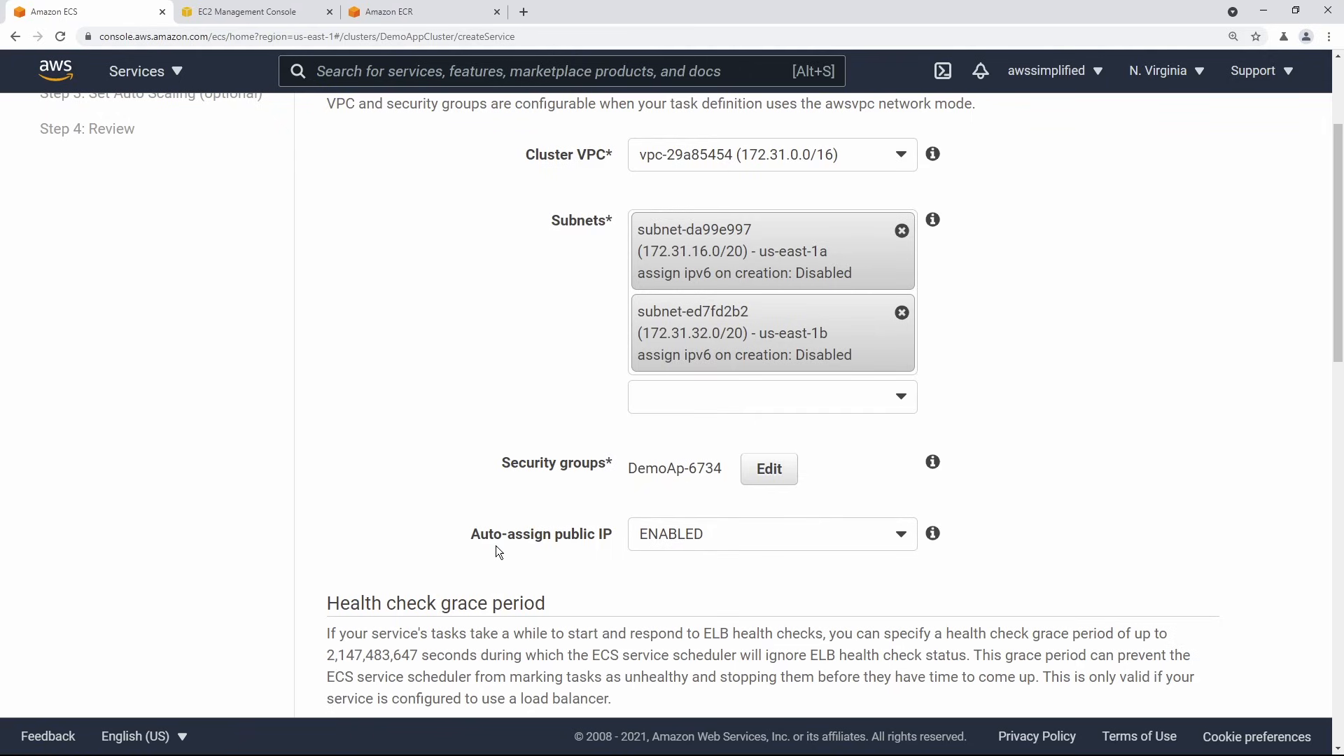
{"action": "left_click", "coordinate": [689, 548]}
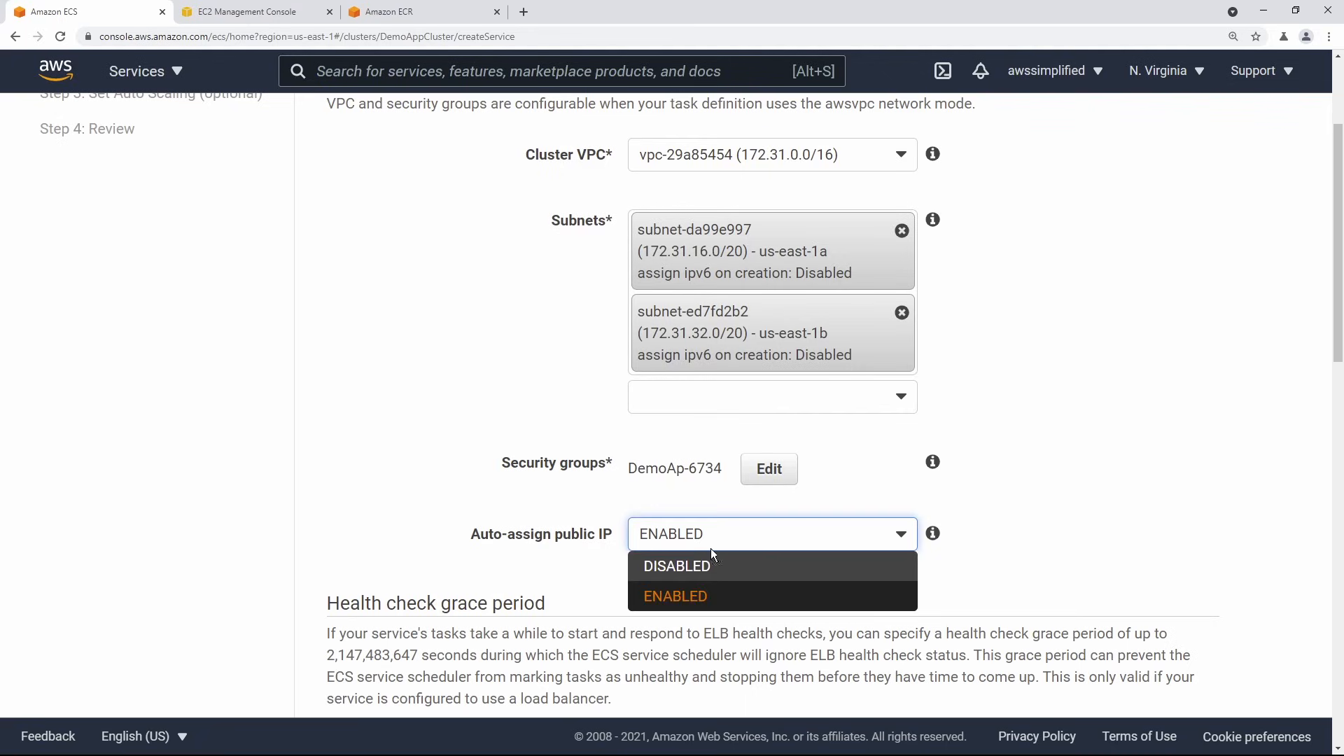
{"action": "left_click", "coordinate": [704, 594]}
{"action": "left_click", "coordinate": [704, 593]}
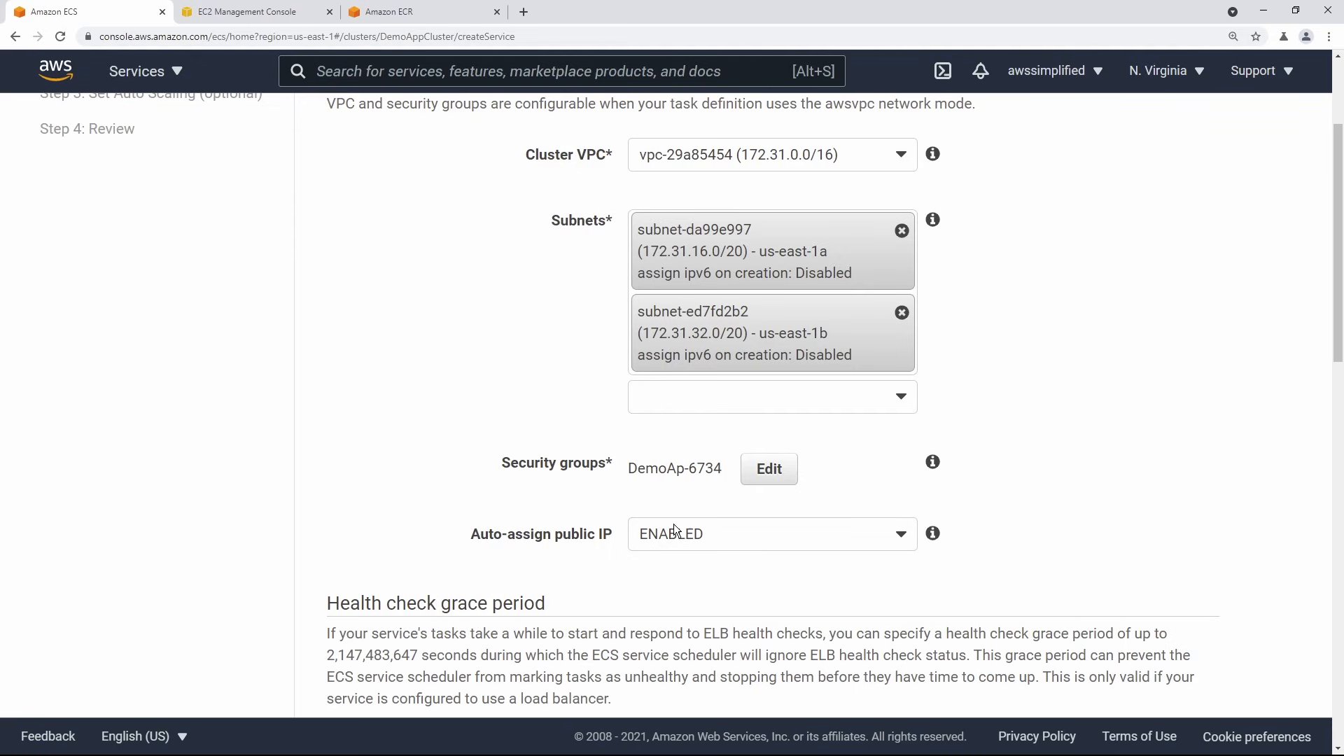
Choose Application Load Balancer as the service's load balancer type.
{"action": "scroll", "coordinate": [598, 535], "scroll_direction": "down", "scroll_amount": 4}
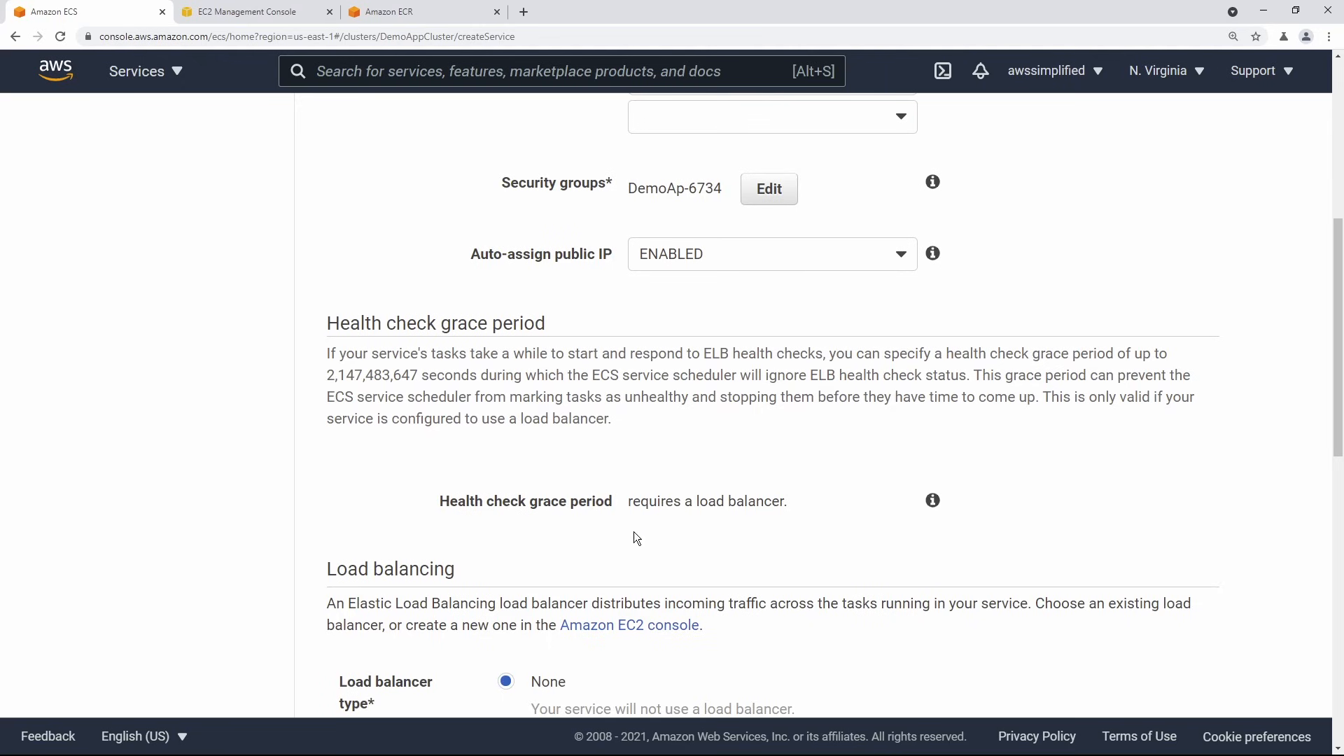
{"action": "scroll", "coordinate": [633, 528], "scroll_direction": "down", "scroll_amount": 4}
{"action": "scroll", "coordinate": [387, 431], "scroll_direction": "down", "scroll_amount": 2}
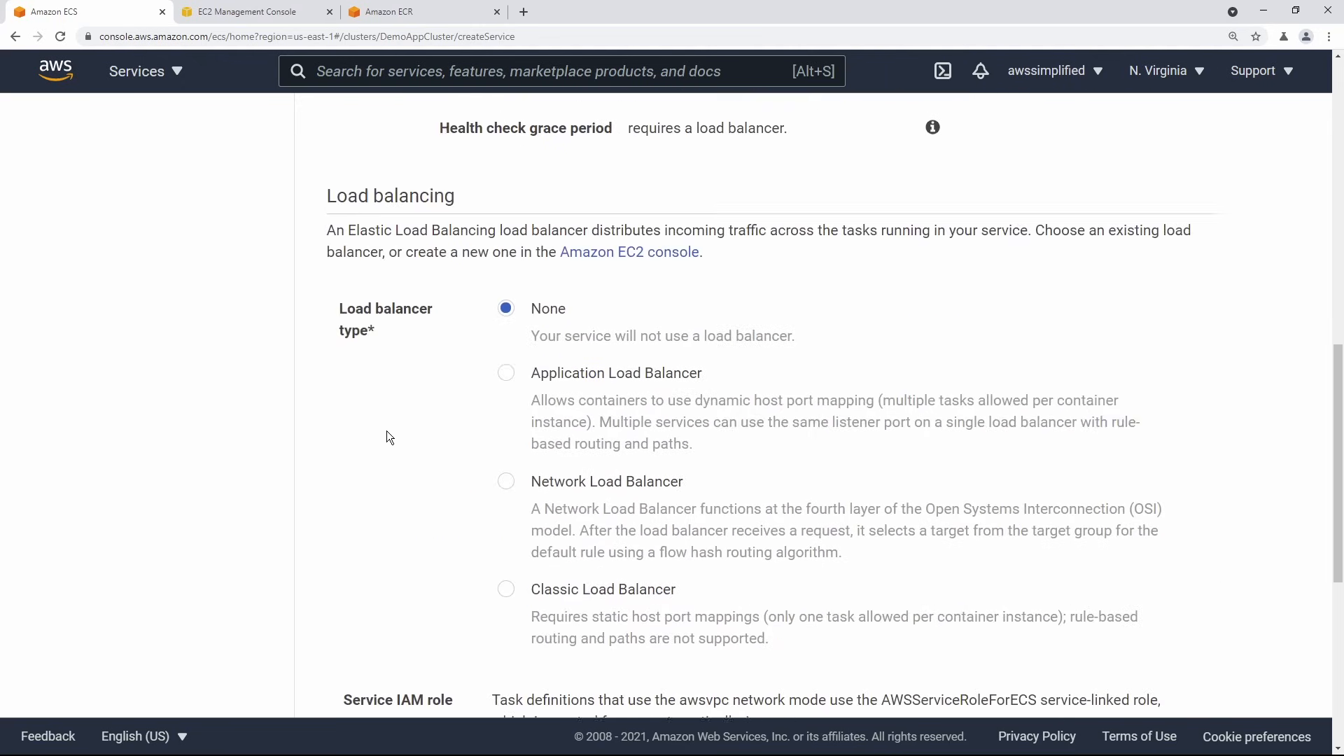
{"action": "scroll", "coordinate": [386, 430], "scroll_direction": "up", "scroll_amount": 1}
{"action": "left_click", "coordinate": [503, 380]}
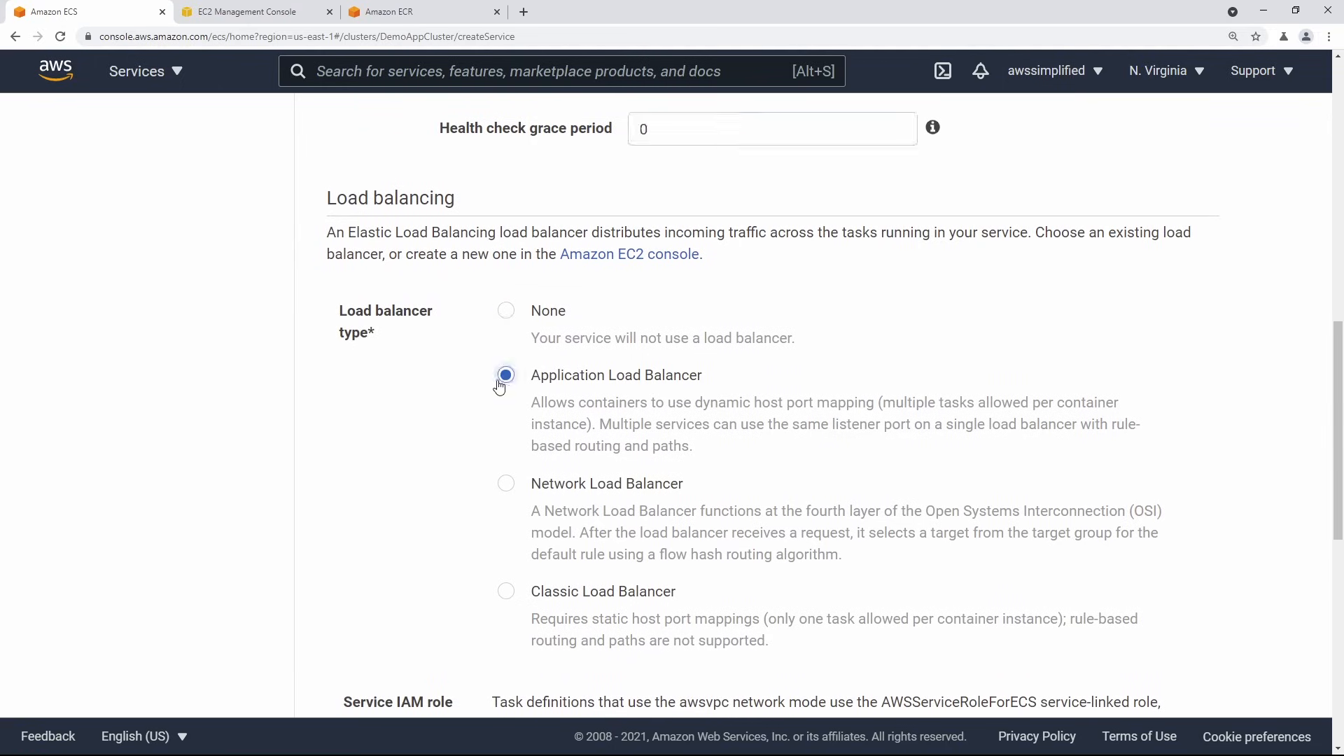
Select DemoAppLB as the load balancer for the service.
{"action": "scroll", "coordinate": [435, 419], "scroll_direction": "down", "scroll_amount": 4}
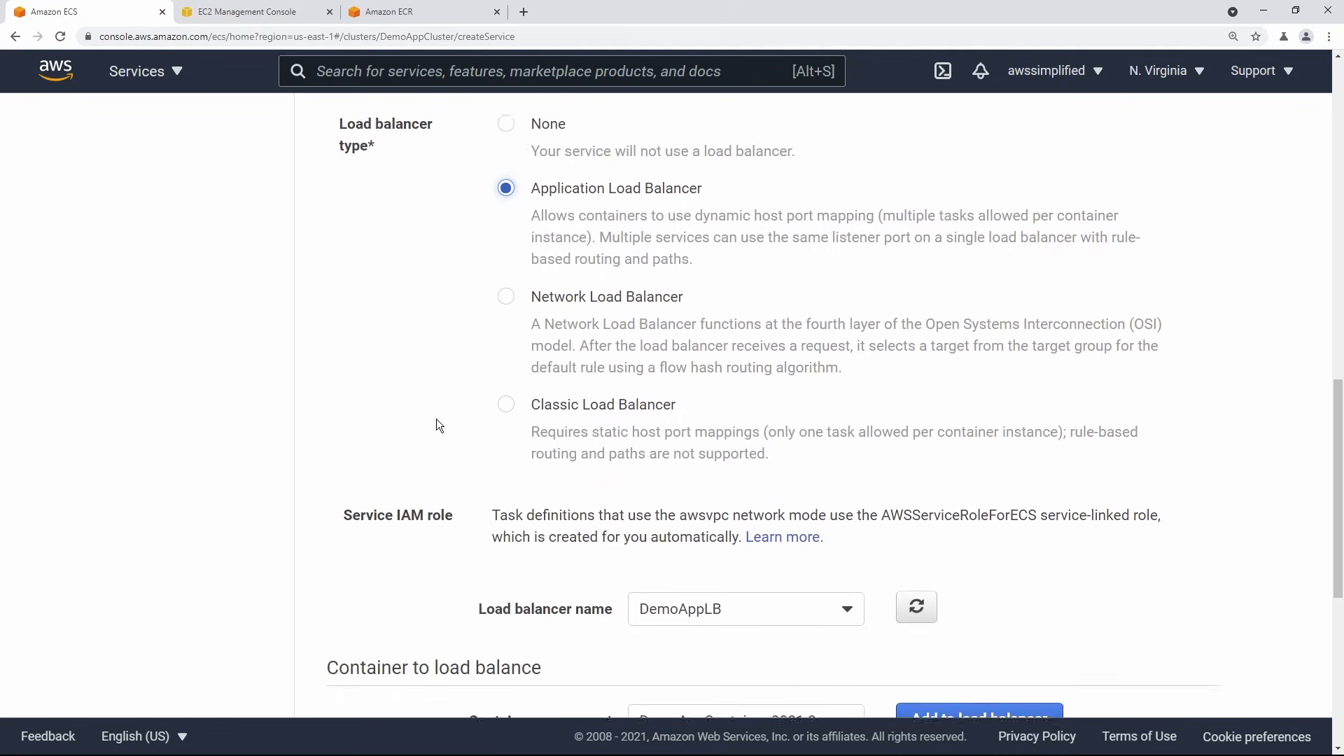
{"action": "scroll", "coordinate": [435, 416], "scroll_direction": "down", "scroll_amount": 1}
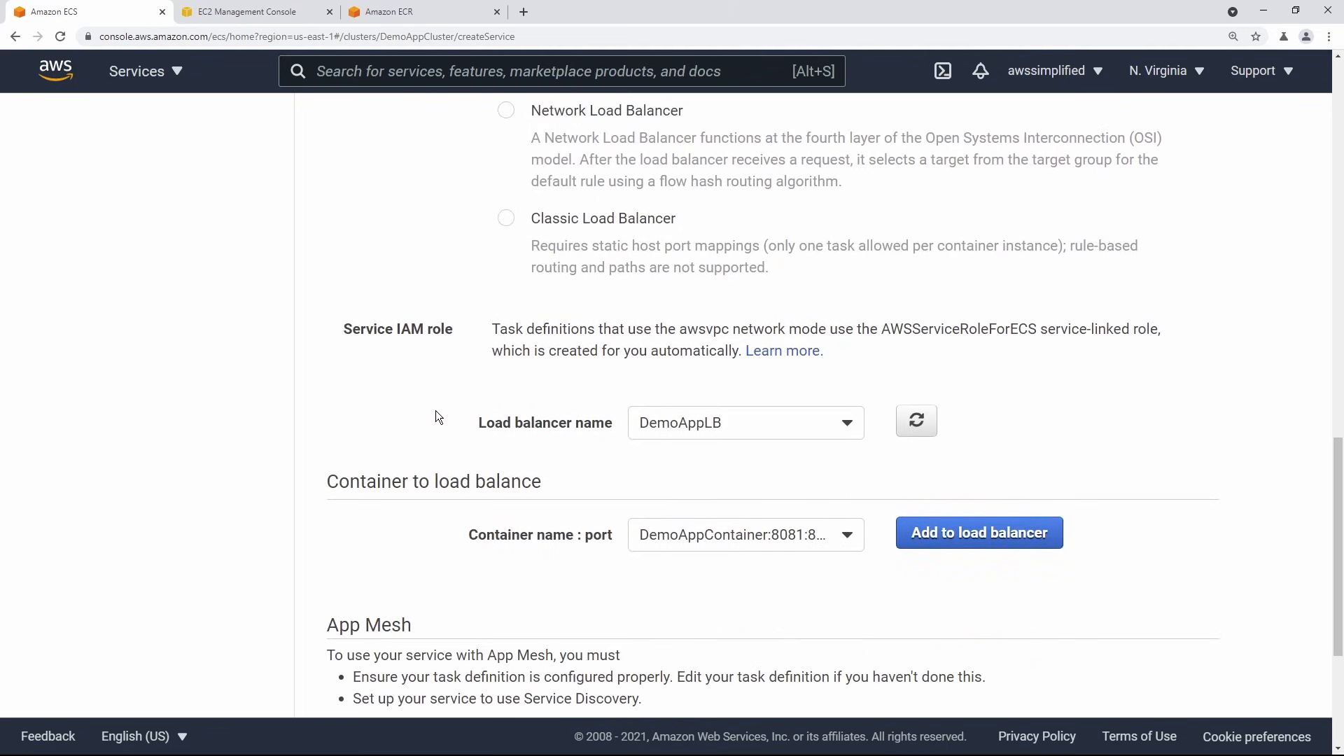
{"action": "left_click", "coordinate": [711, 421]}
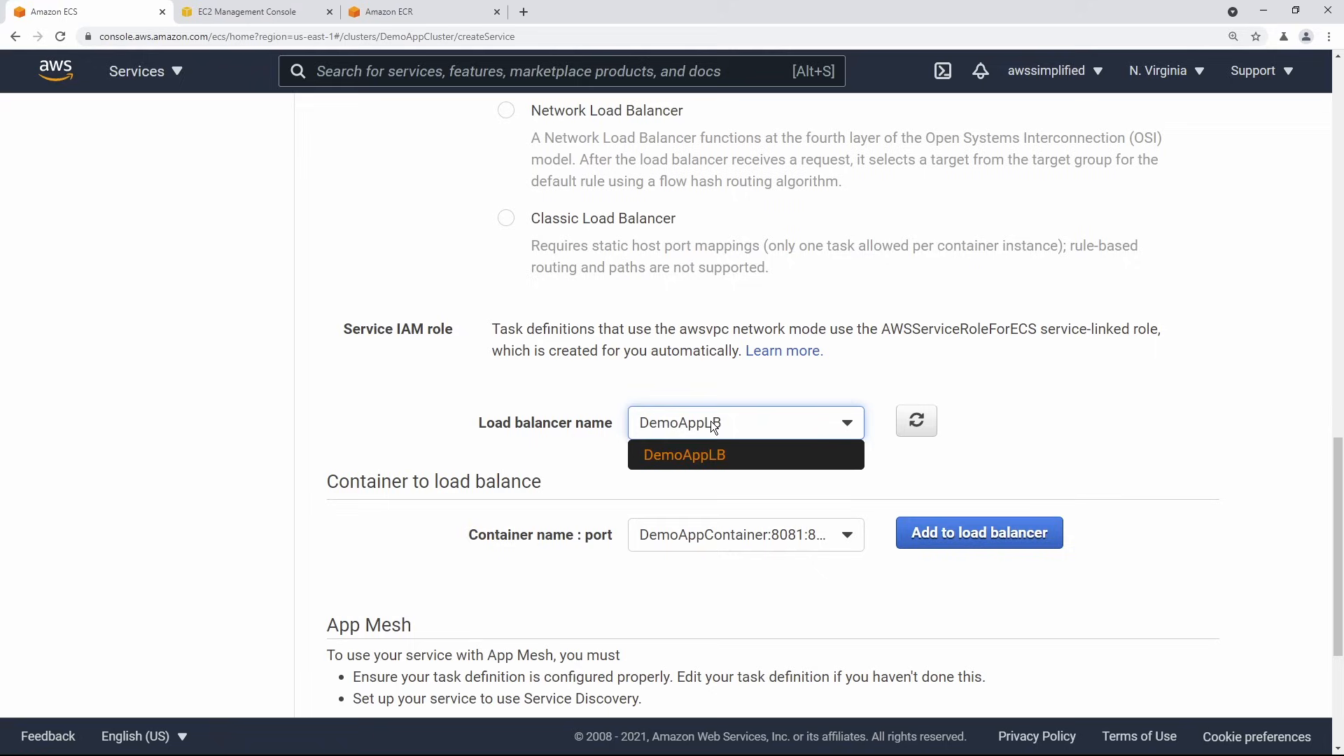
{"action": "left_click", "coordinate": [697, 460]}
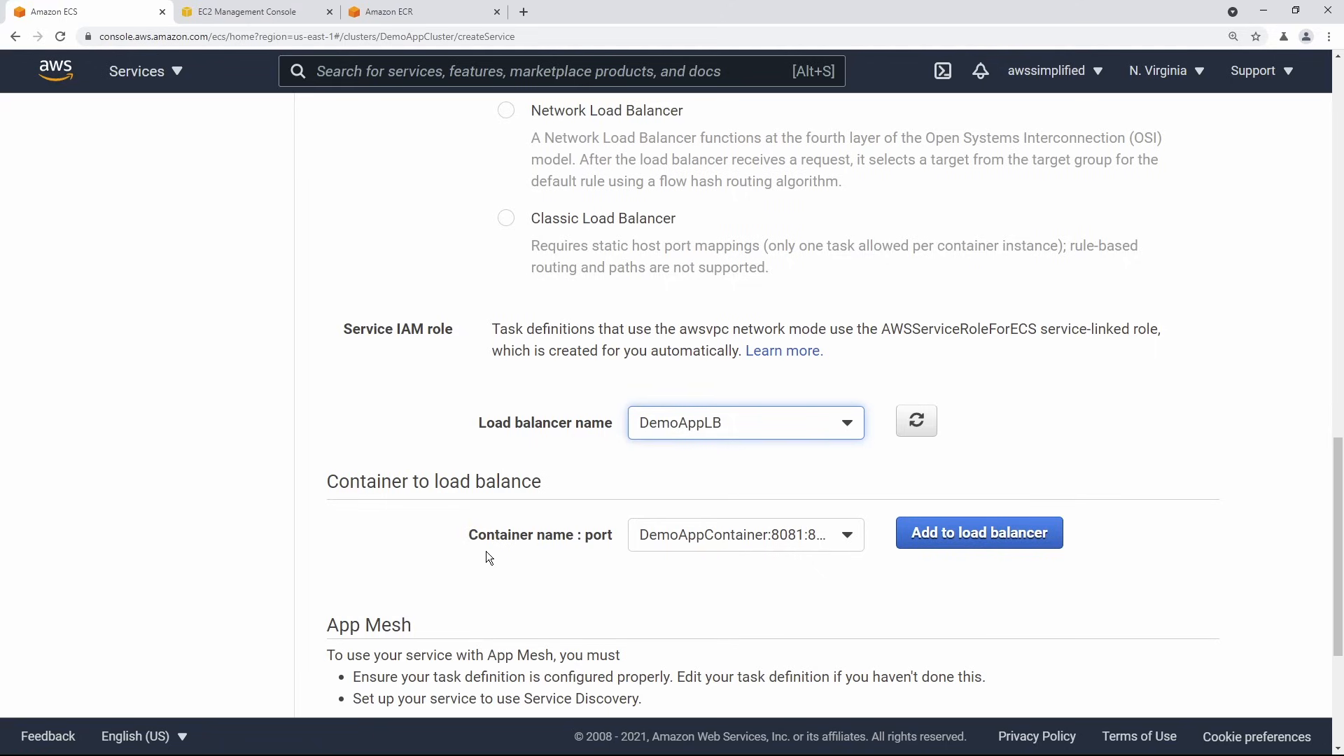
Choose the container DemoAppContainer:8081:8081 and add it to the load balancer.
{"action": "scroll", "coordinate": [572, 565], "scroll_direction": "down", "scroll_amount": 1}
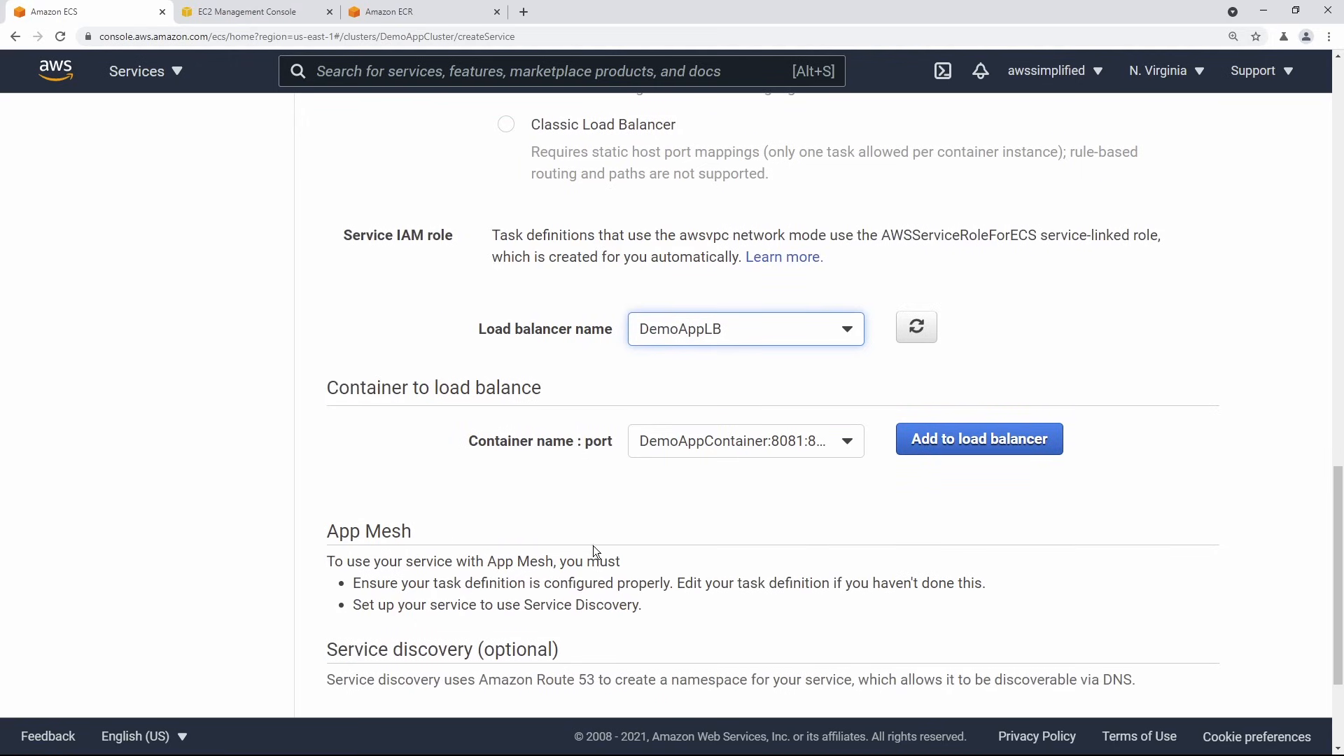
{"action": "left_click", "coordinate": [826, 451]}
{"action": "left_click", "coordinate": [828, 482]}
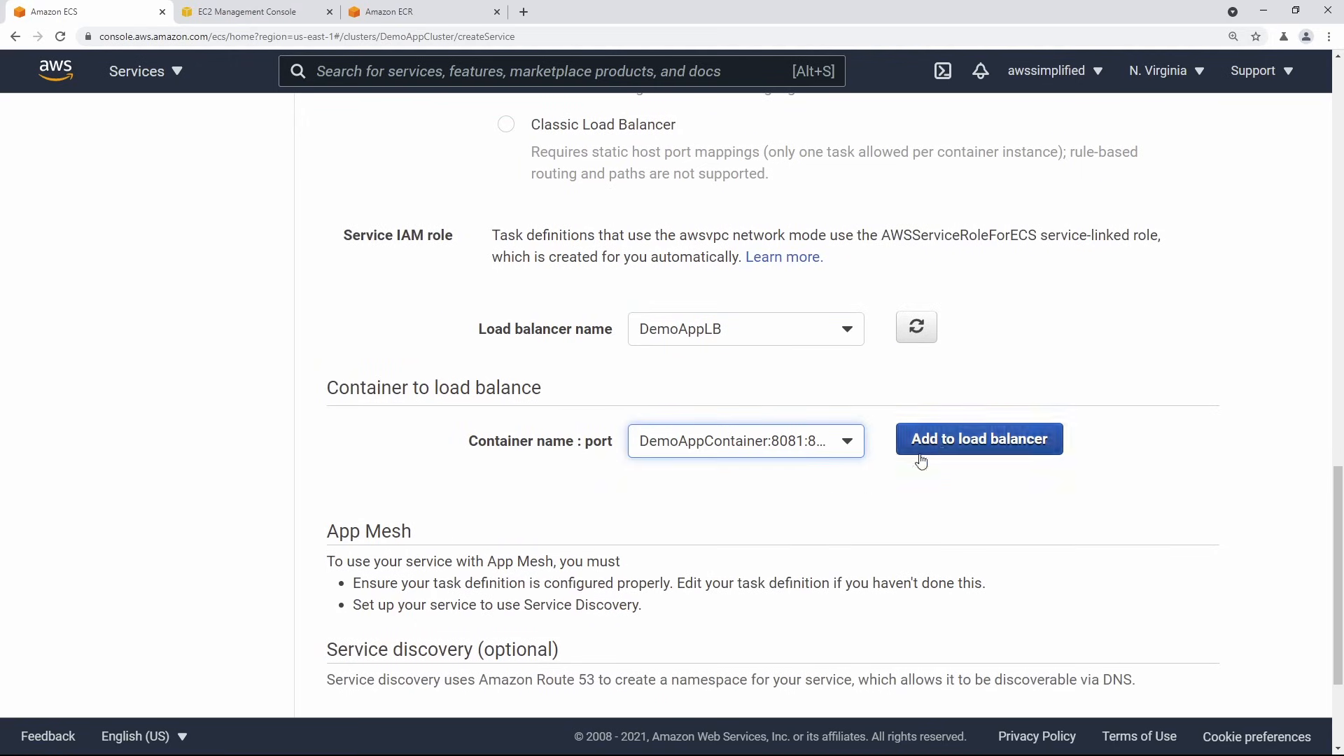
{"action": "left_click", "coordinate": [767, 438]}
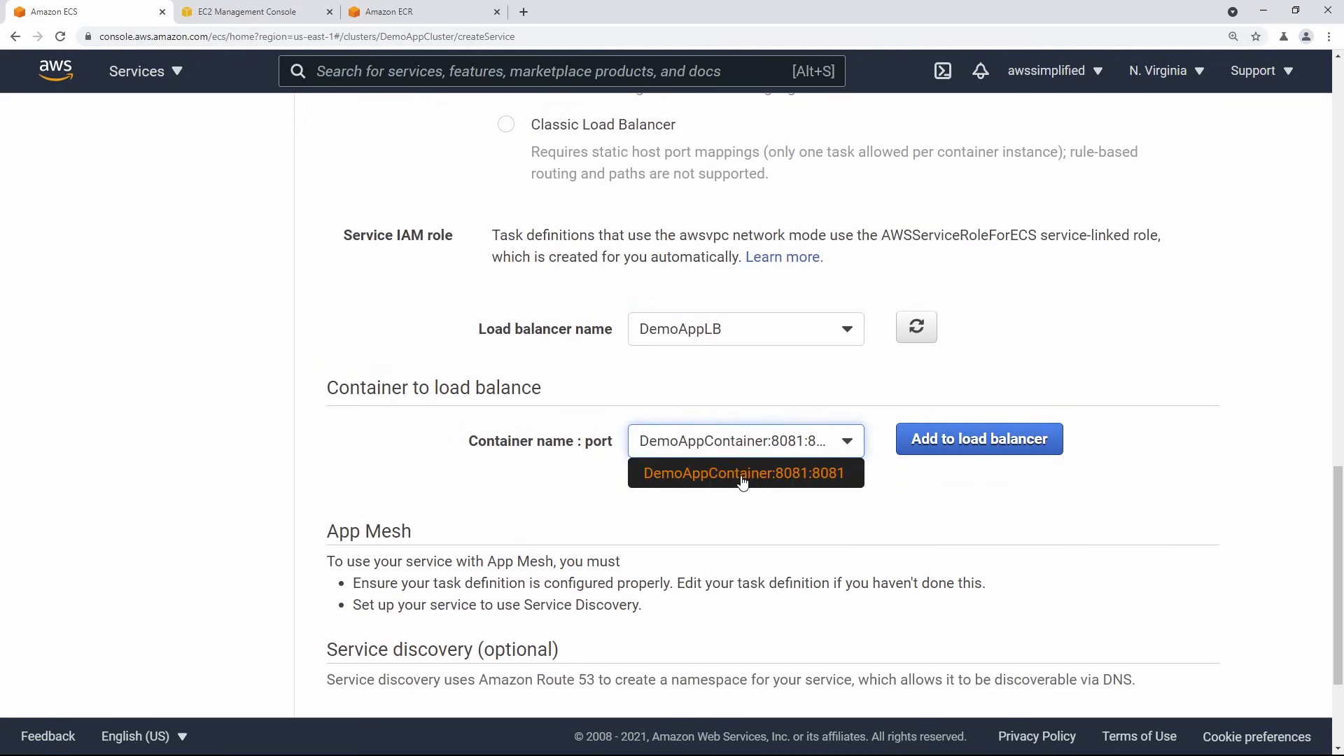
{"action": "left_click", "coordinate": [740, 476]}
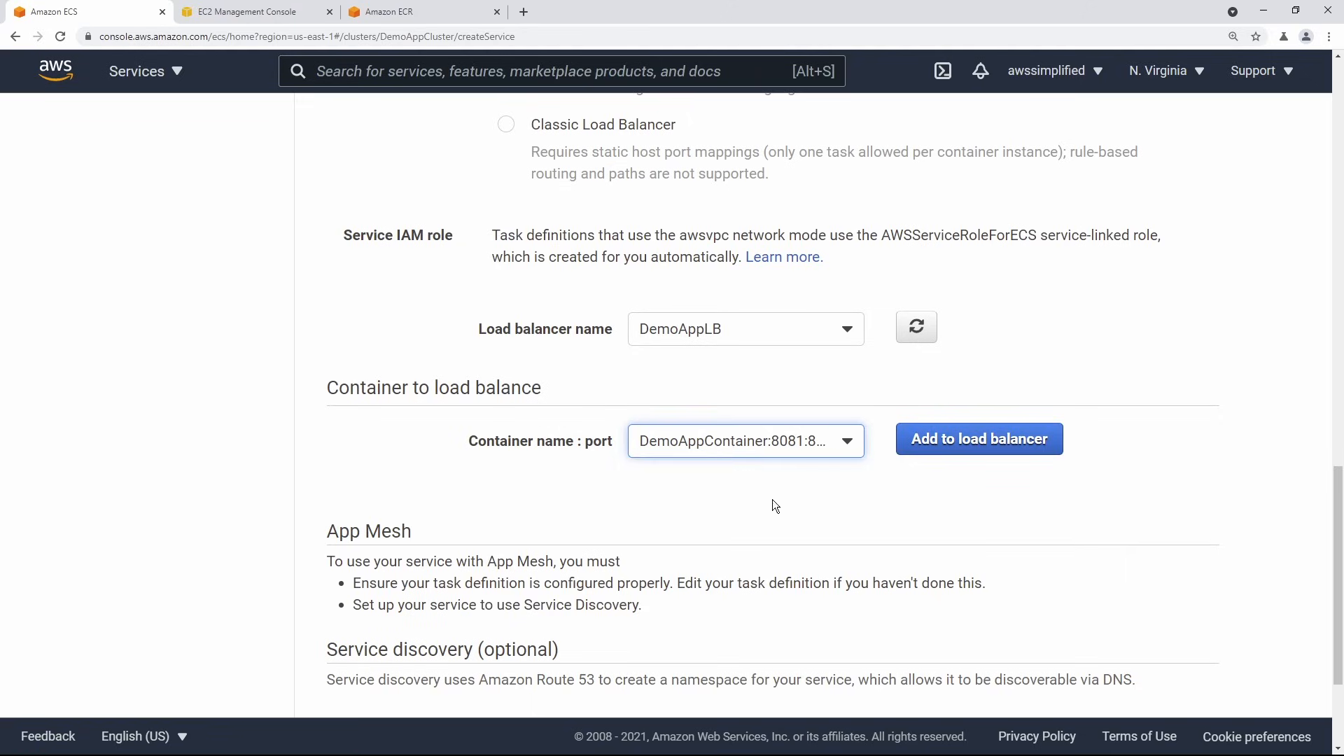
{"action": "left_click", "coordinate": [989, 452]}
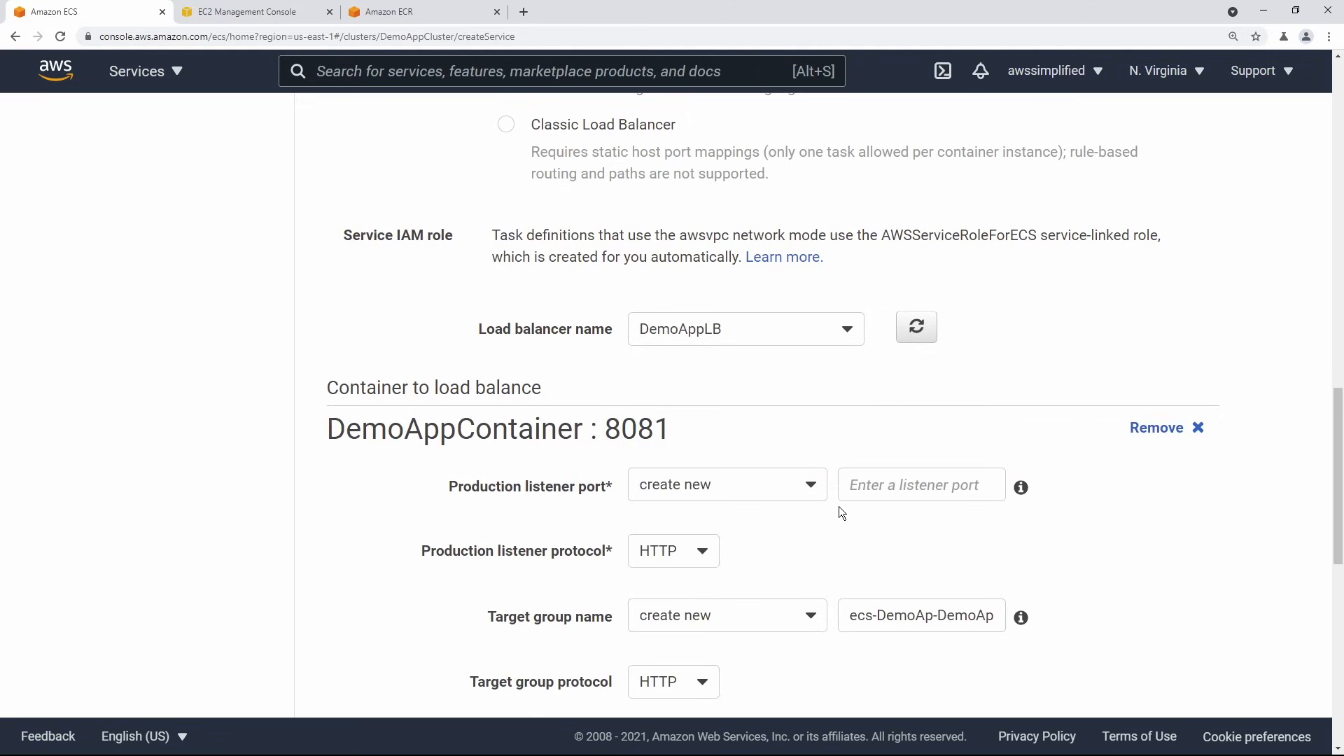
Set the container's production listener port to 80:HTTP and its target group to DemoAppTargetGroup.
{"action": "scroll", "coordinate": [839, 506], "scroll_direction": "down", "scroll_amount": 1}
{"action": "left_click", "coordinate": [724, 397]}
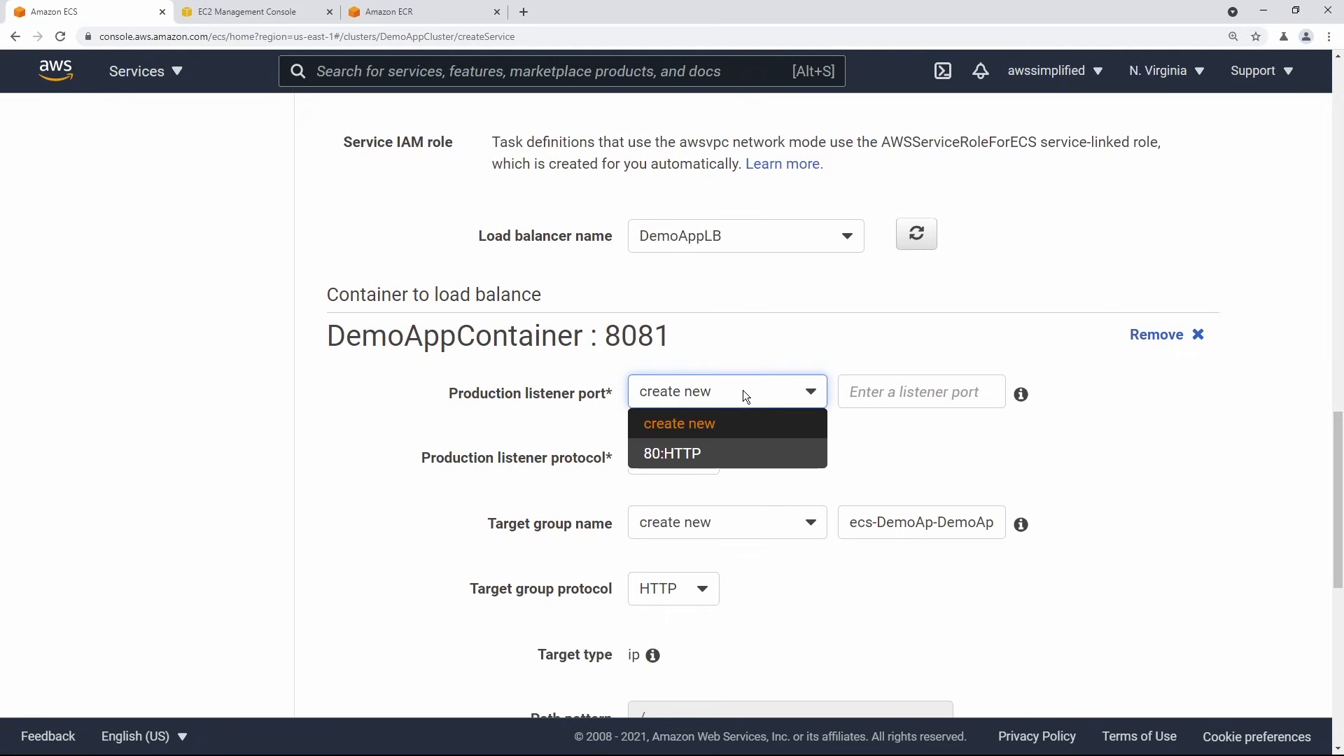
{"action": "left_click", "coordinate": [697, 453]}
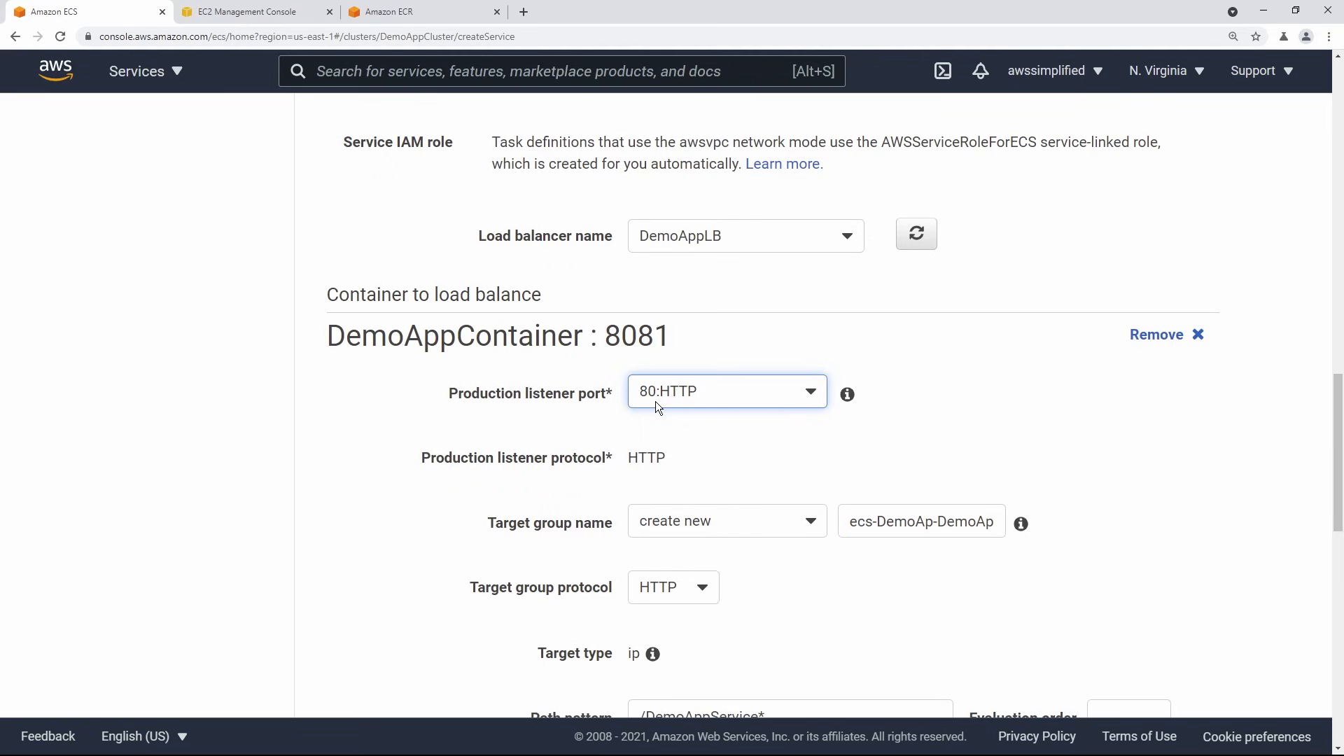
{"action": "scroll", "coordinate": [644, 418], "scroll_direction": "down", "scroll_amount": 1}
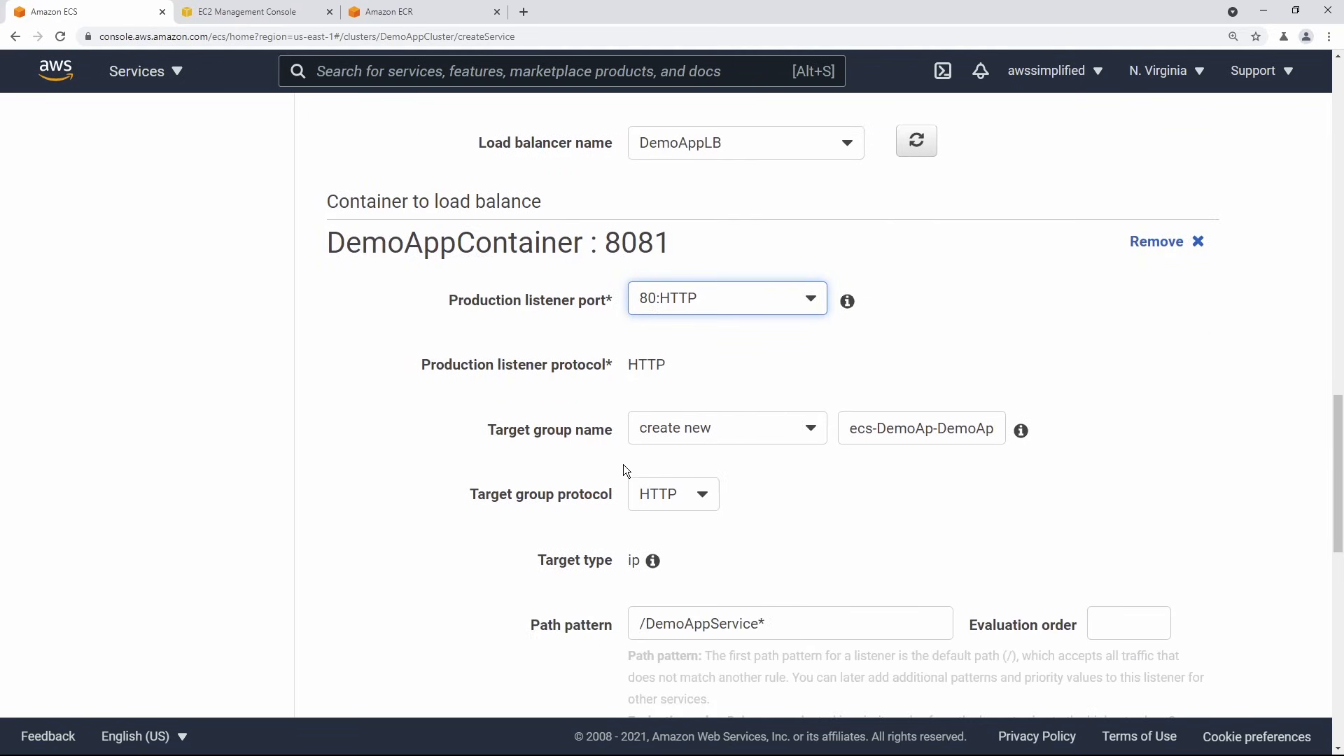
{"action": "left_click", "coordinate": [674, 429]}
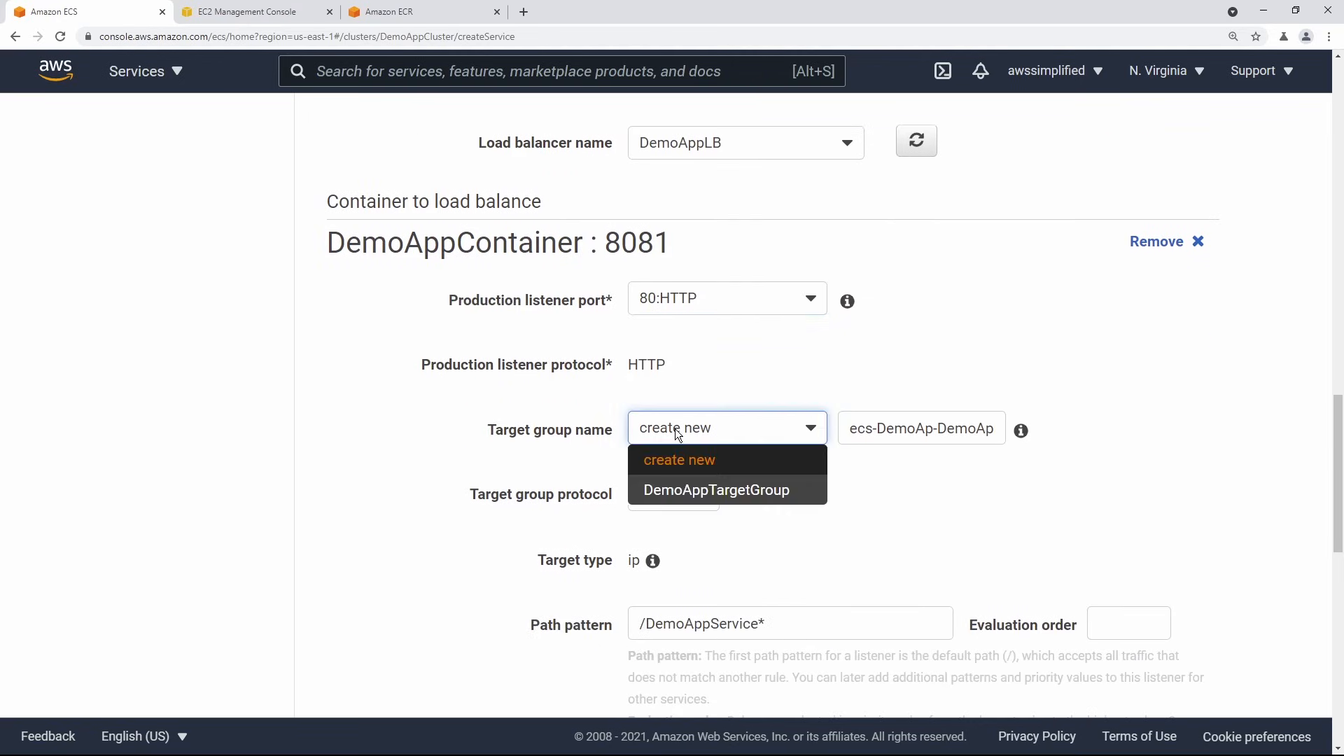
{"action": "left_click", "coordinate": [697, 498]}
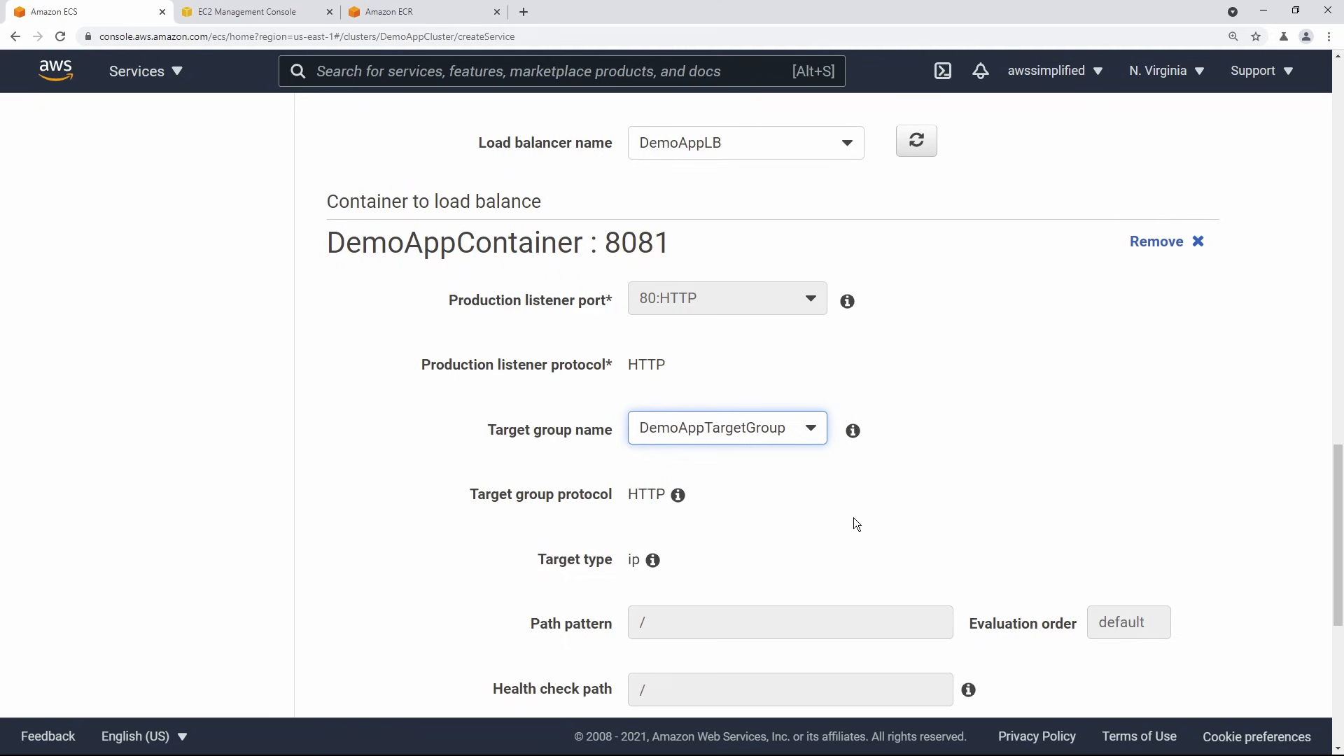
Keep service discovery integration off and the desired count without auto scaling, and create the DemoAppService service.
{"action": "scroll", "coordinate": [854, 518], "scroll_direction": "down", "scroll_amount": 1}
{"action": "scroll", "coordinate": [863, 497], "scroll_direction": "down", "scroll_amount": 4}
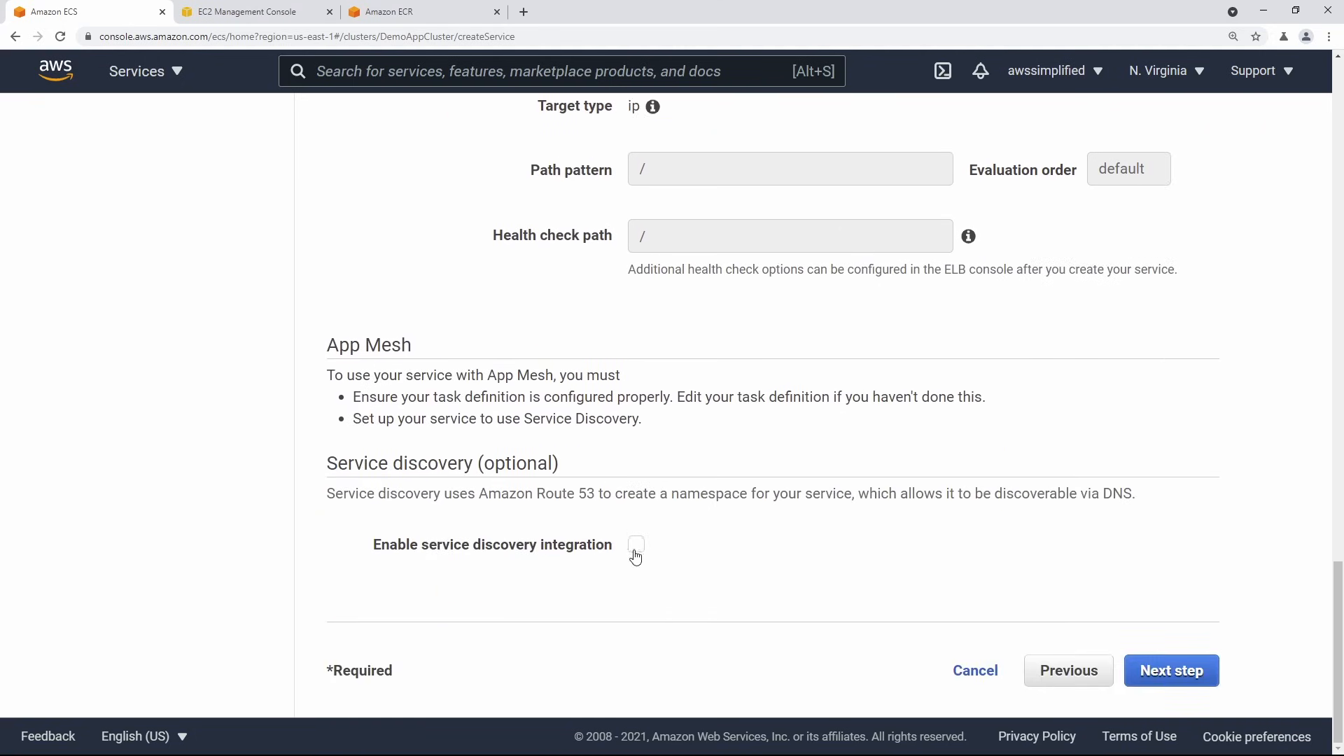
{"action": "left_click", "coordinate": [1180, 674]}
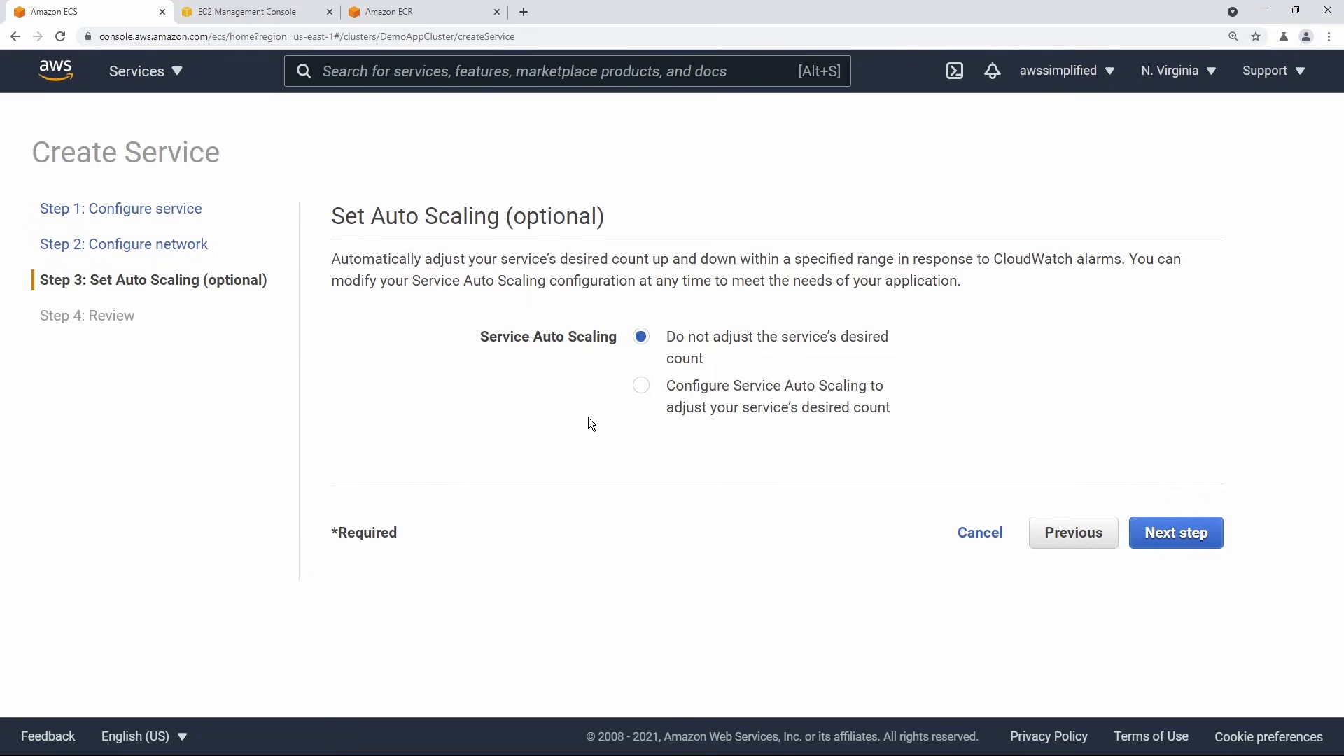
{"action": "left_click", "coordinate": [1147, 536]}
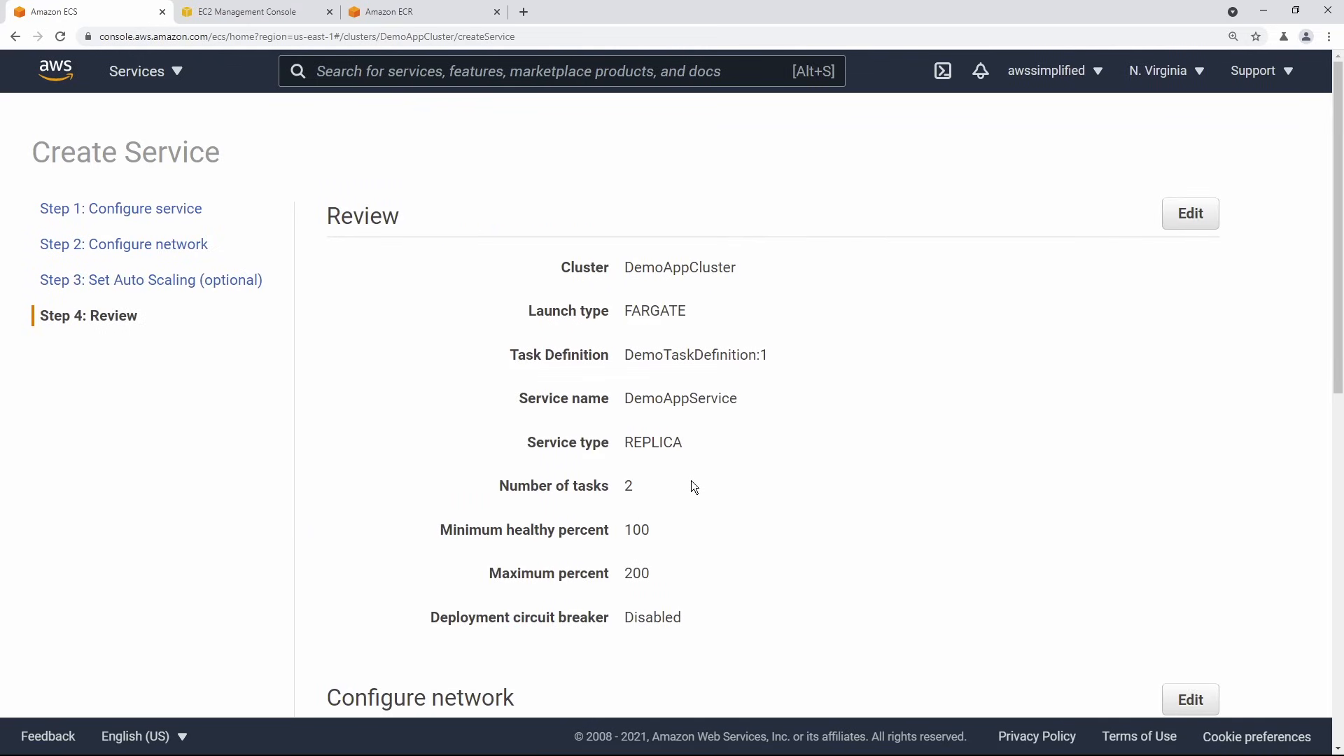
{"action": "scroll", "coordinate": [691, 481], "scroll_direction": "down", "scroll_amount": 7}
{"action": "scroll", "coordinate": [691, 483], "scroll_direction": "down", "scroll_amount": 4}
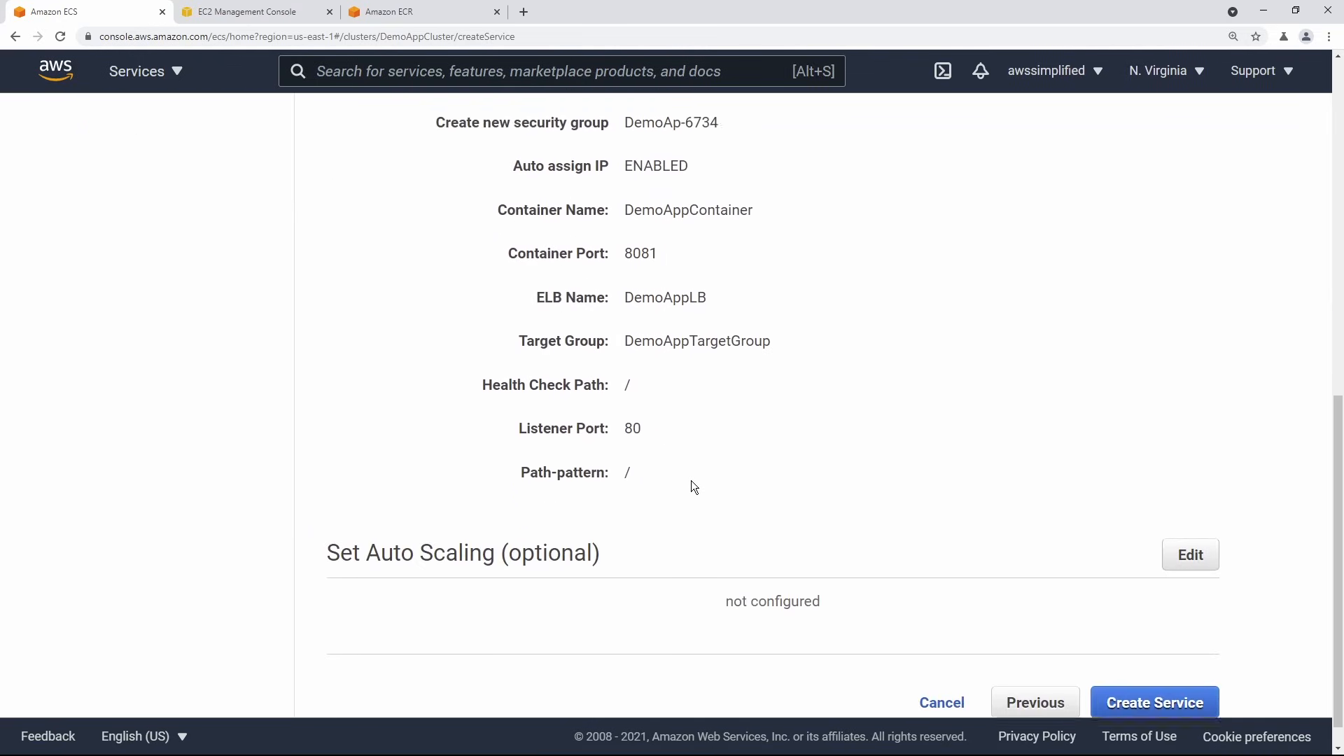
{"action": "left_click", "coordinate": [1166, 683]}
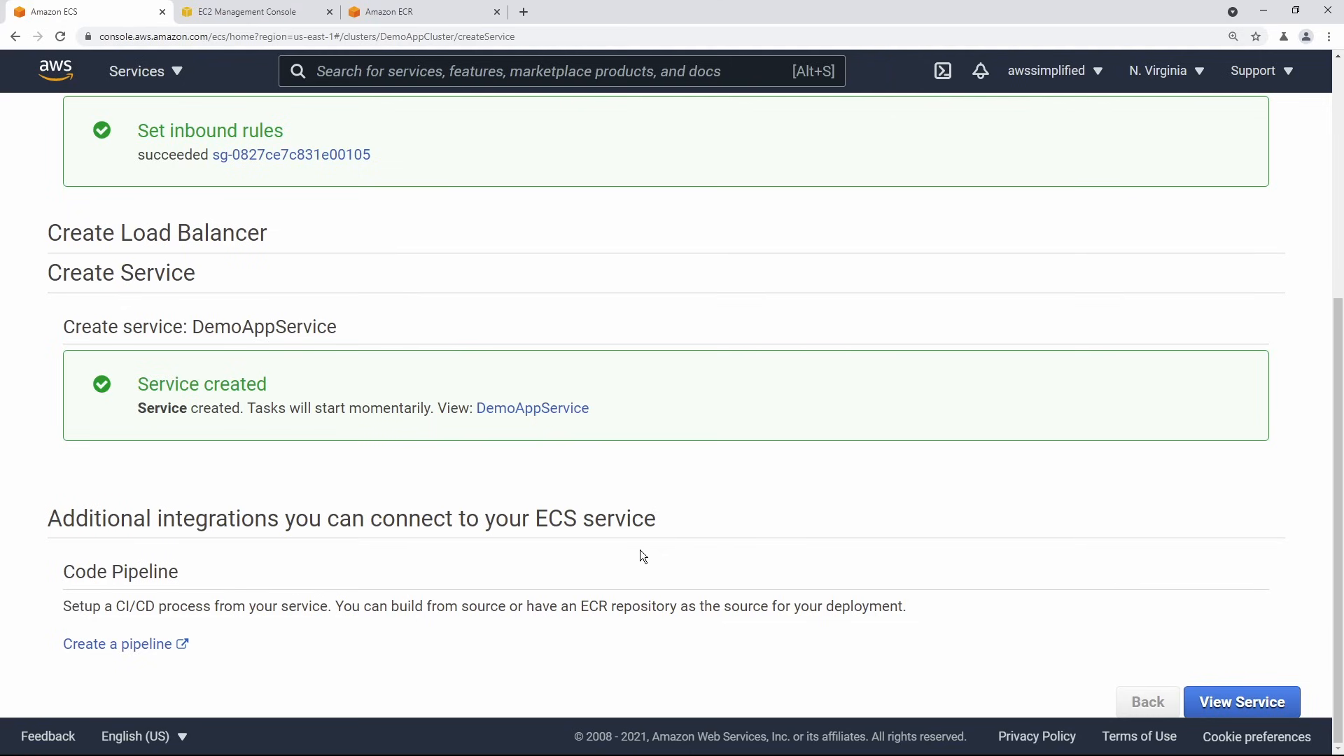
Look over the service creation results, open DemoAppService and refresh its task list.
{"action": "scroll", "coordinate": [642, 557], "scroll_direction": "up", "scroll_amount": 5}
{"action": "scroll", "coordinate": [312, 417], "scroll_direction": "down", "scroll_amount": 5}
{"action": "left_click_drag", "start_coordinate": [67, 576], "coordinate": [294, 593]}
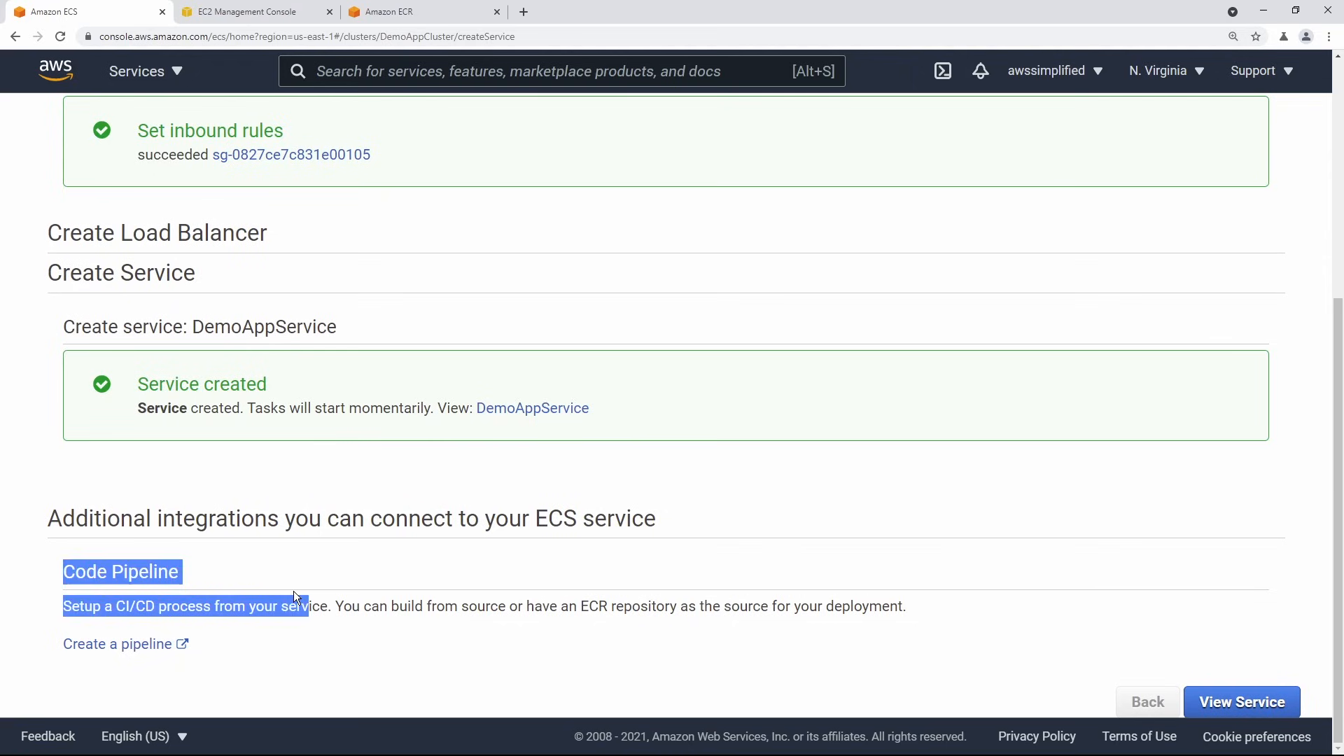
{"action": "left_click", "coordinate": [294, 592]}
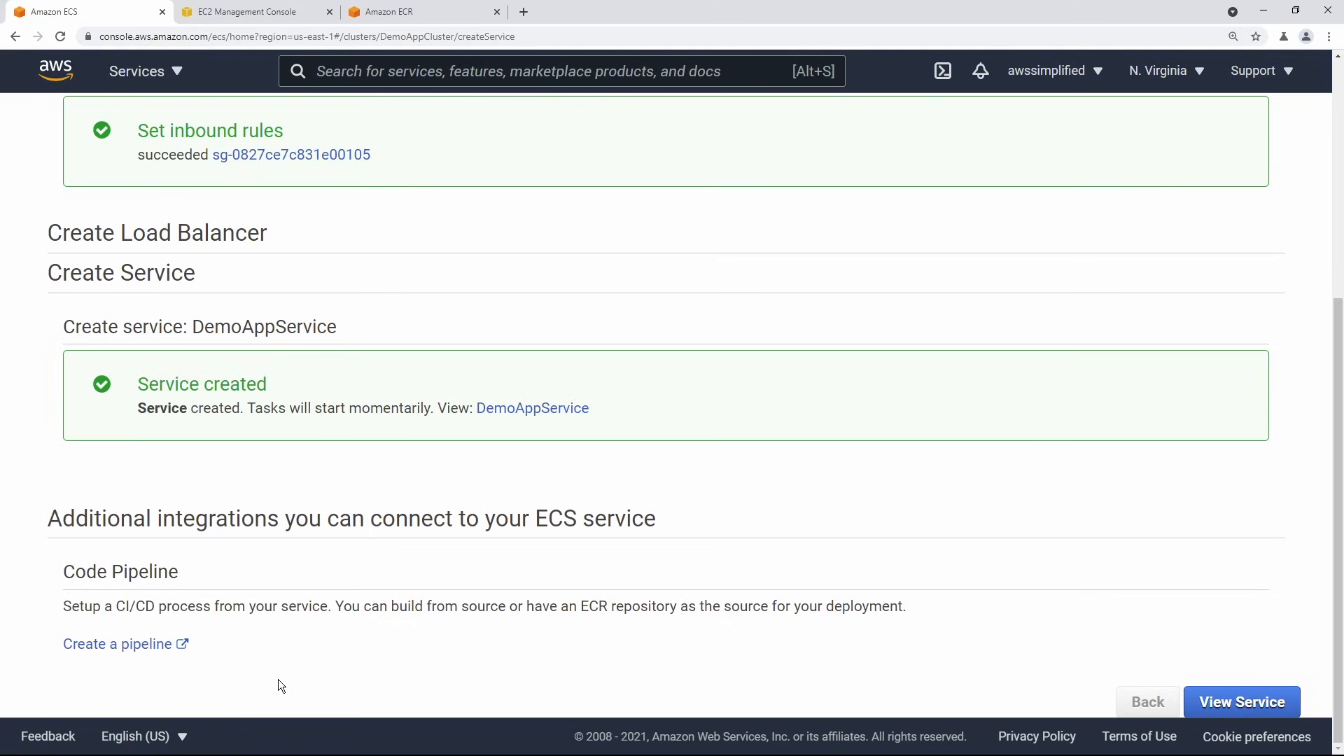
{"action": "left_click", "coordinate": [1234, 703]}
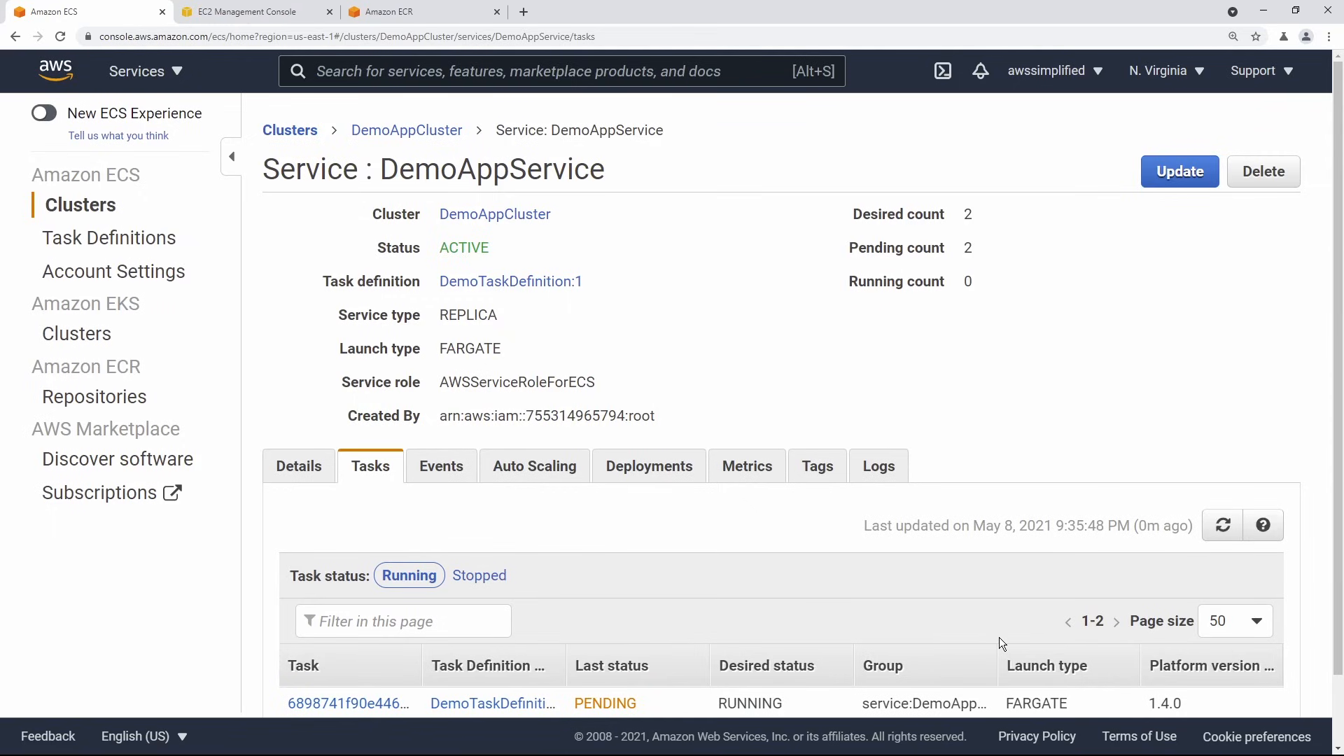
{"action": "scroll", "coordinate": [998, 637], "scroll_direction": "down", "scroll_amount": 1}
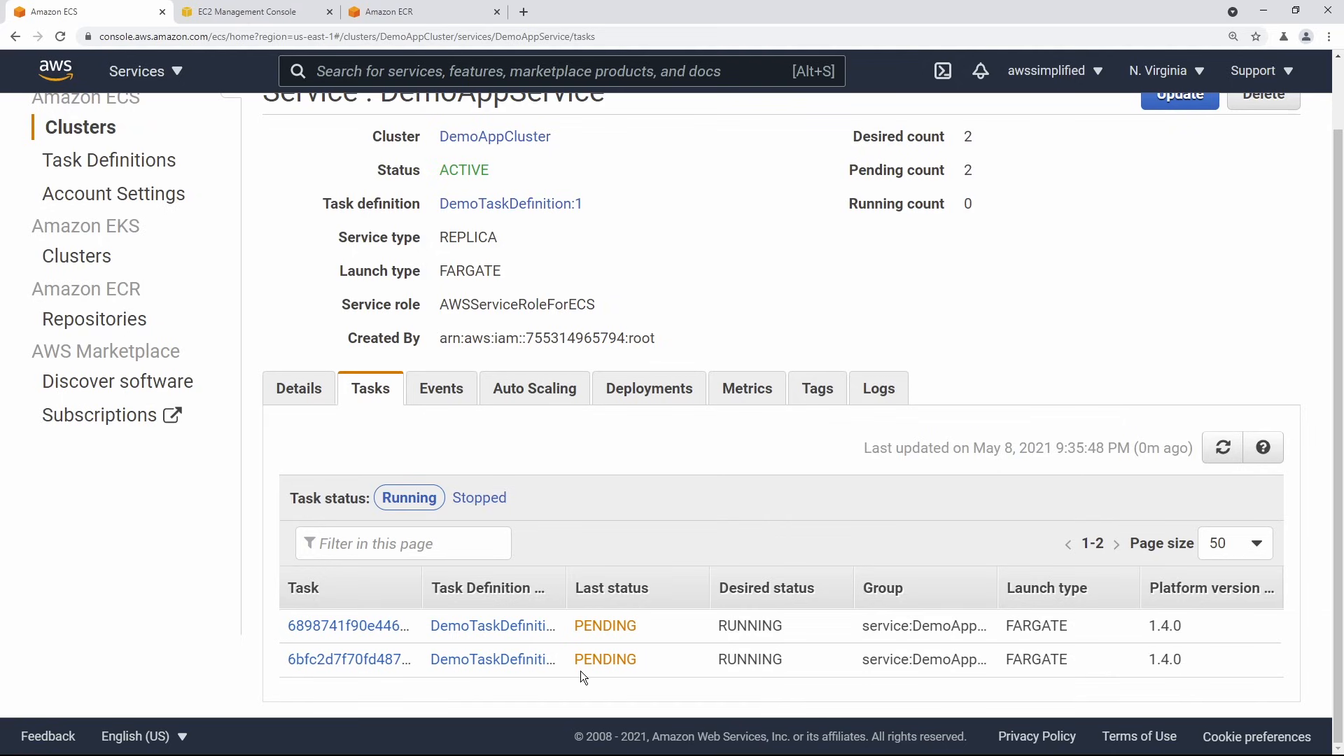
{"action": "left_click", "coordinate": [1223, 448]}
{"action": "scroll", "coordinate": [926, 518], "scroll_direction": "up", "scroll_amount": 1}
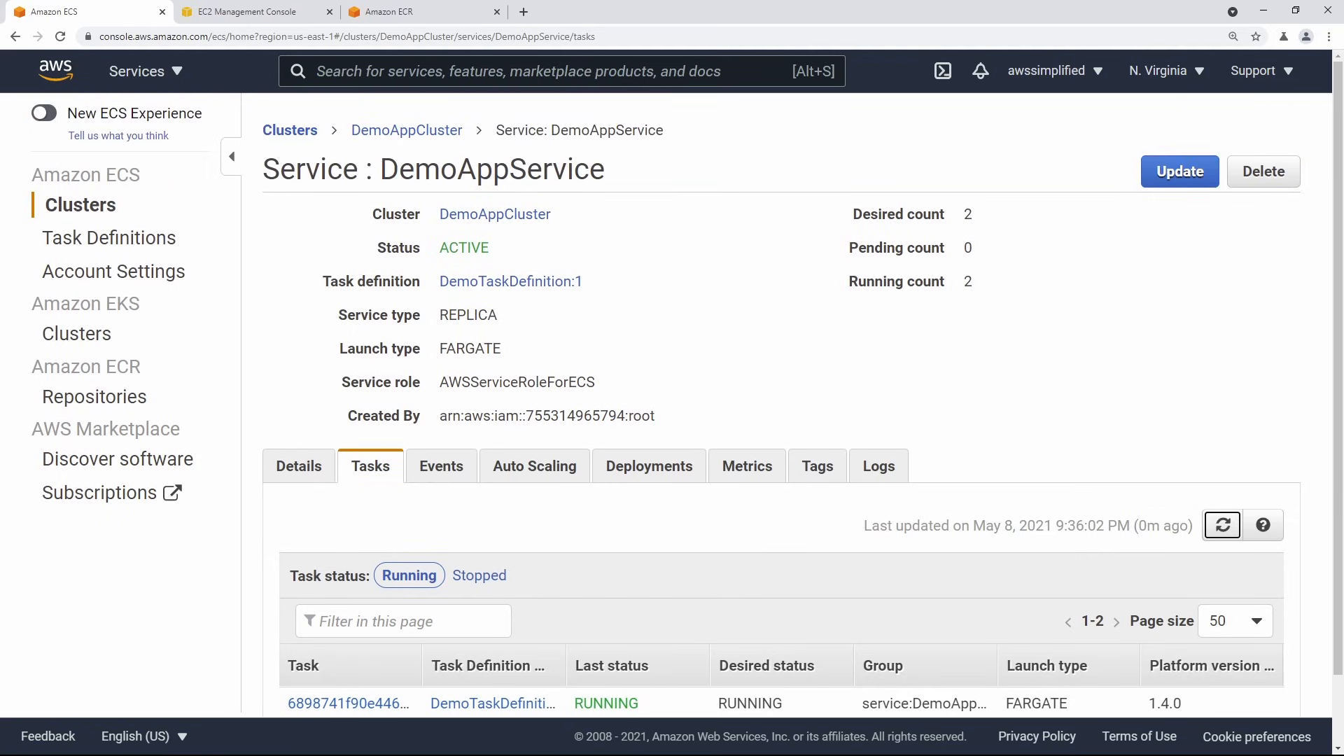
{"action": "key", "text": "alt+Tab"}
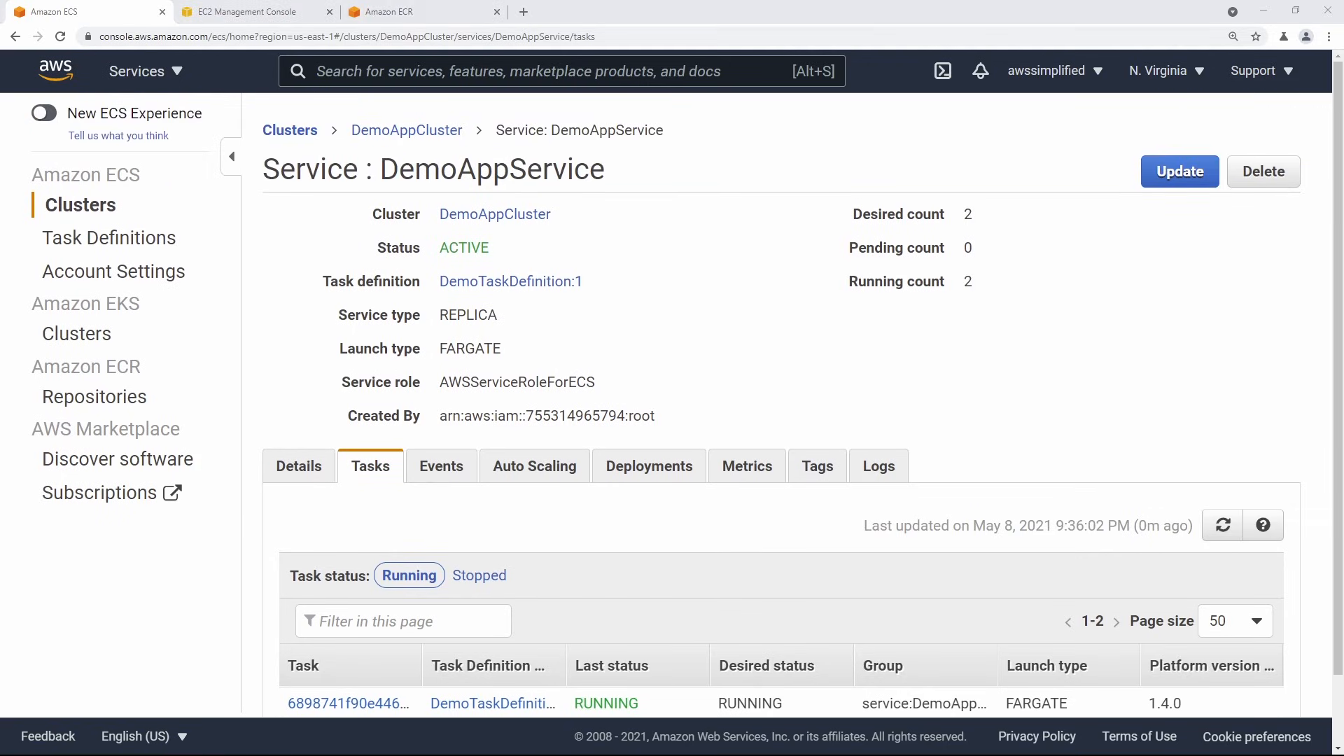
{"action": "left_click_drag", "start_coordinate": [624, 392], "coordinate": [727, 381]}
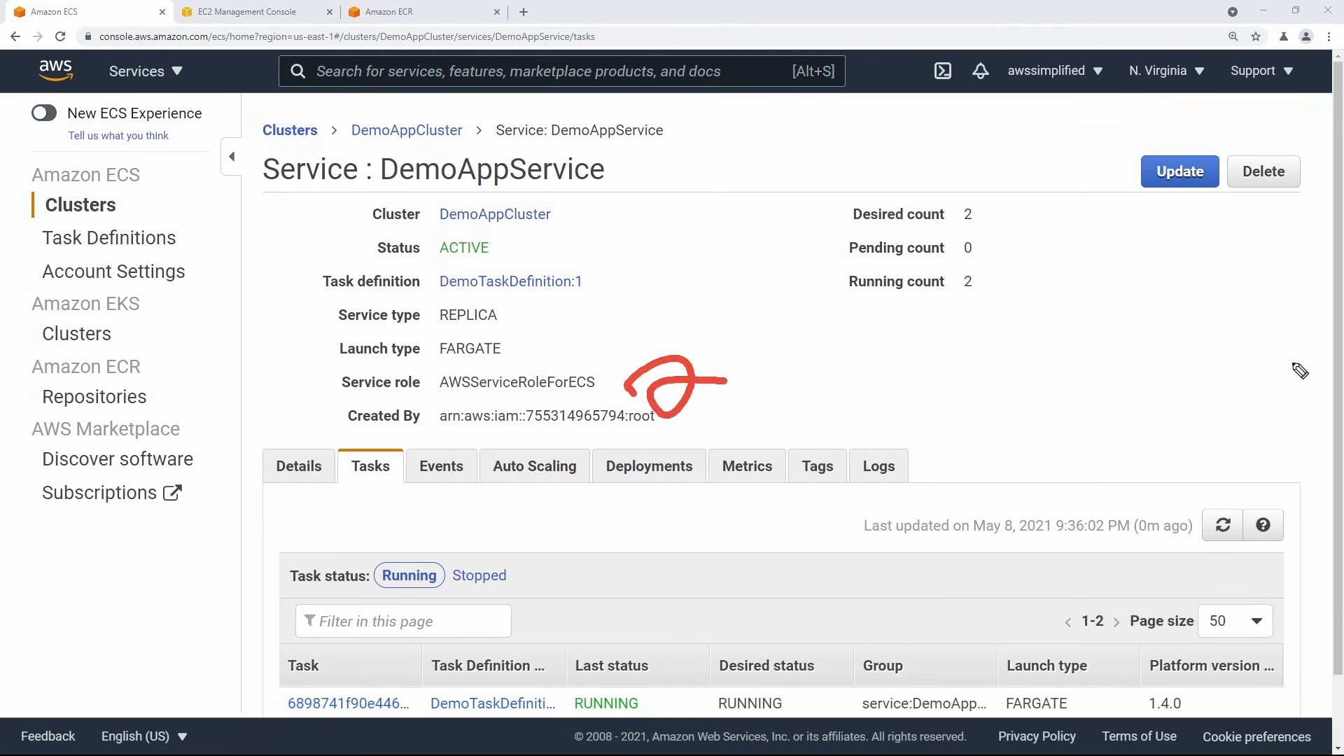
{"action": "key", "text": "ctrl+z"}
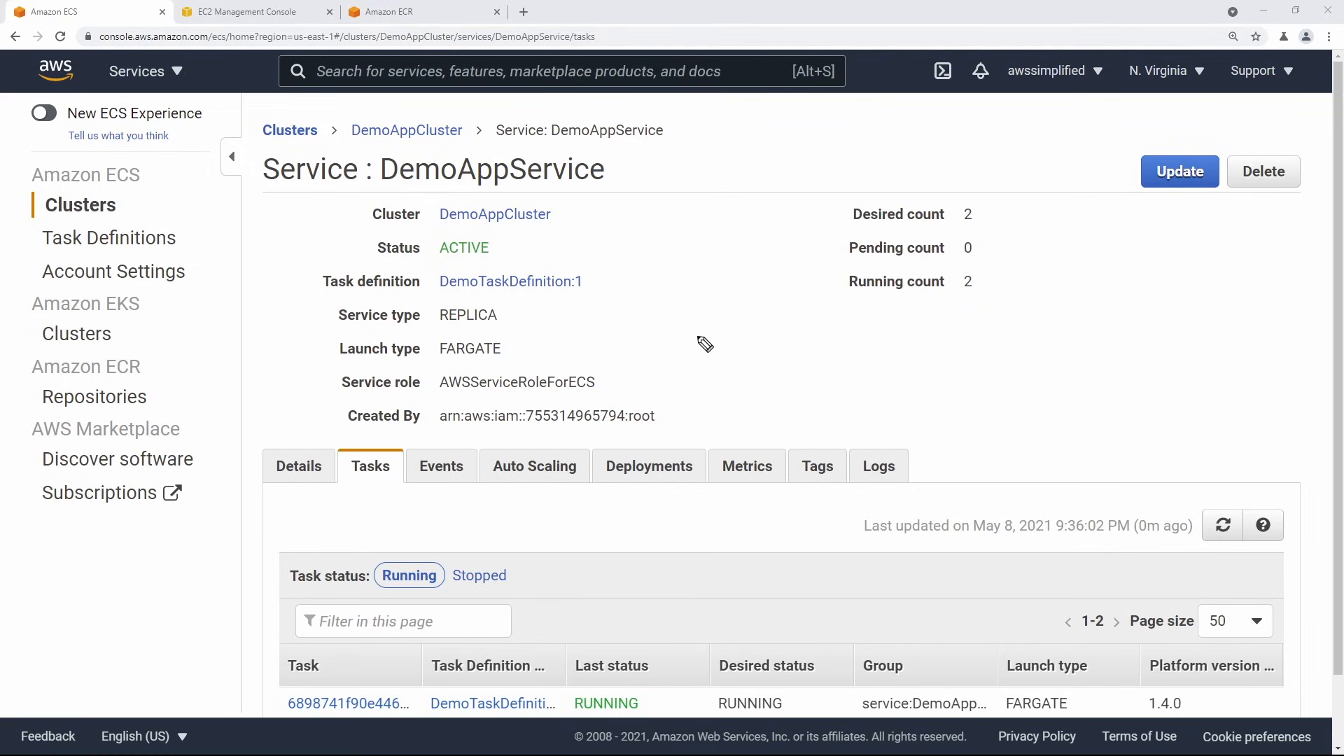
{"action": "mouse_move", "coordinate": [702, 352]}
{"action": "left_mouse_down"}
{"action": "mouse_move", "coordinate": [731, 375]}
{"action": "mouse_move", "coordinate": [682, 343]}
{"action": "left_mouse_up"}
{"action": "mouse_move", "coordinate": [653, 269]}
{"action": "left_mouse_down"}
{"action": "mouse_move", "coordinate": [651, 308]}
{"action": "mouse_move", "coordinate": [774, 274]}
{"action": "left_mouse_up"}
{"action": "left_click_drag", "start_coordinate": [785, 224], "coordinate": [779, 278]}
{"action": "left_click_drag", "start_coordinate": [766, 262], "coordinate": [793, 247]}
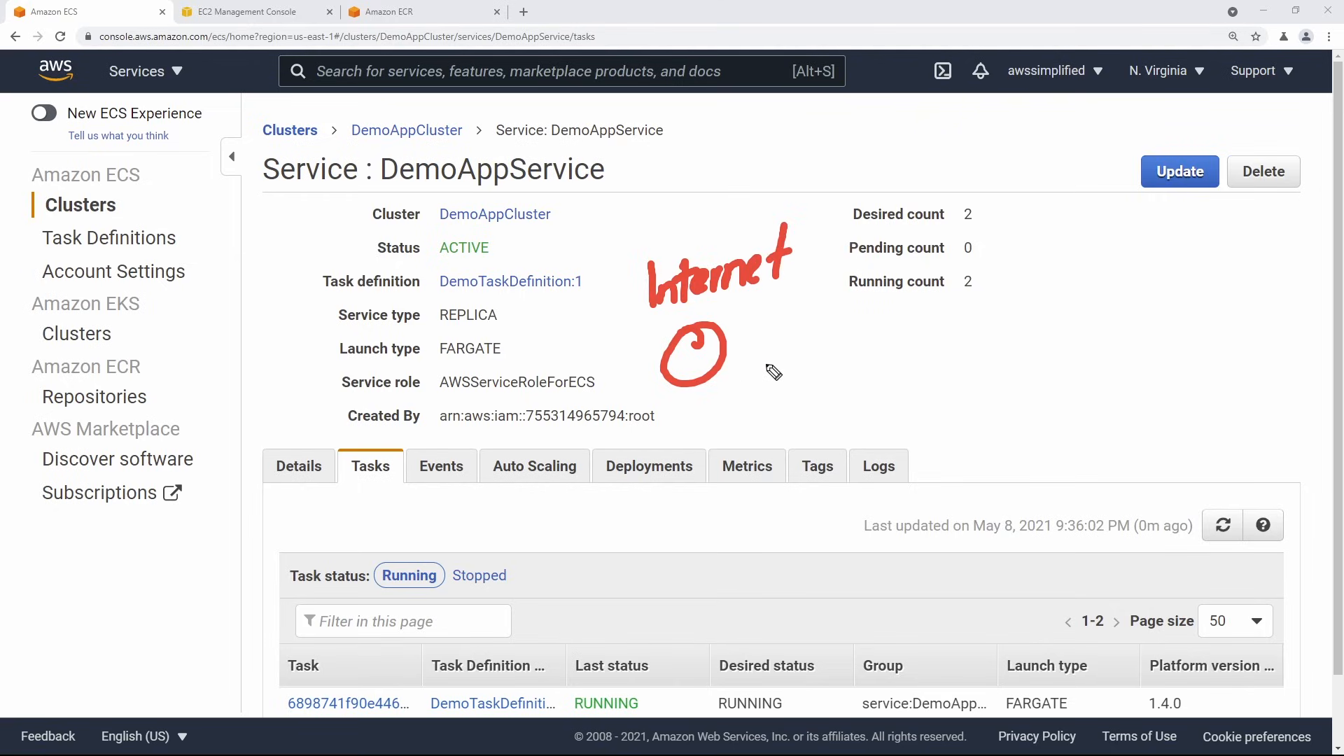
{"action": "mouse_move", "coordinate": [837, 324]}
{"action": "left_mouse_down"}
{"action": "mouse_move", "coordinate": [828, 378]}
{"action": "mouse_move", "coordinate": [901, 331]}
{"action": "left_mouse_up"}
{"action": "left_click_drag", "start_coordinate": [822, 378], "coordinate": [896, 380]}
{"action": "left_click_drag", "start_coordinate": [902, 323], "coordinate": [898, 380]}
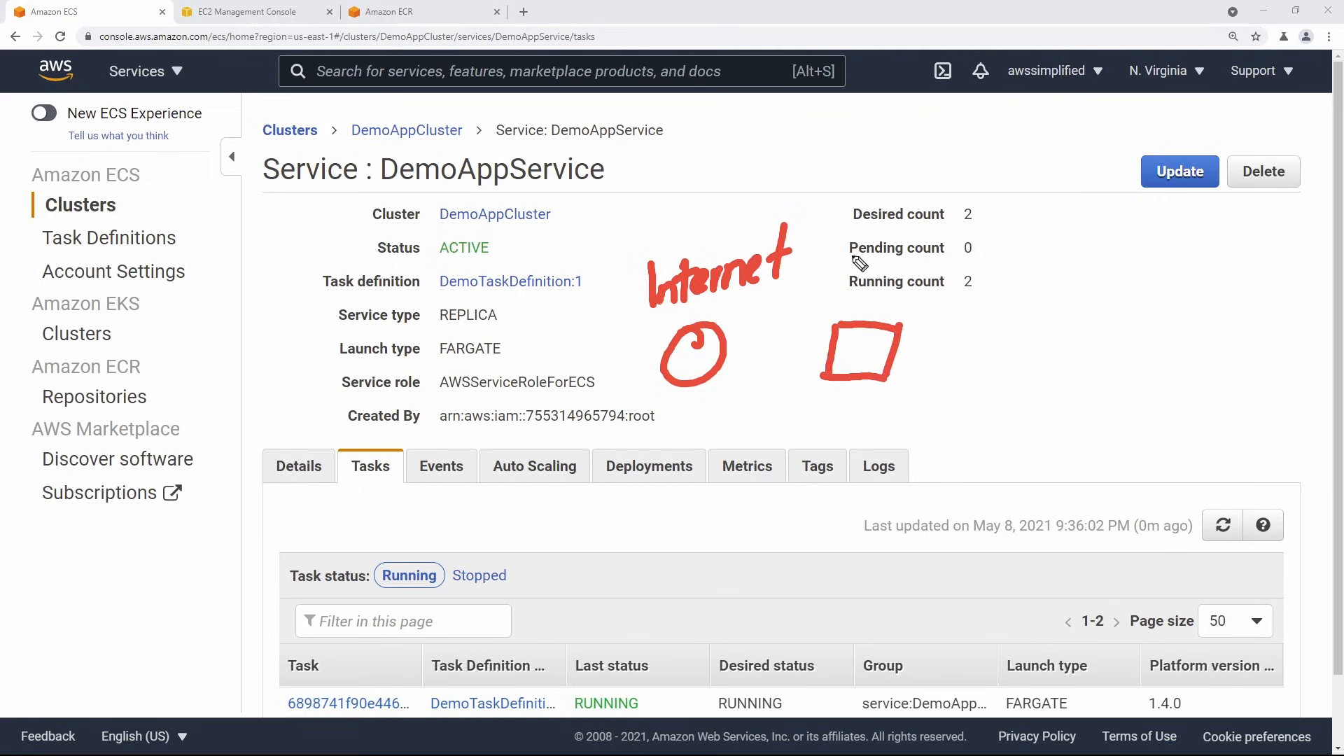
{"action": "left_click_drag", "start_coordinate": [843, 247], "coordinate": [871, 283]}
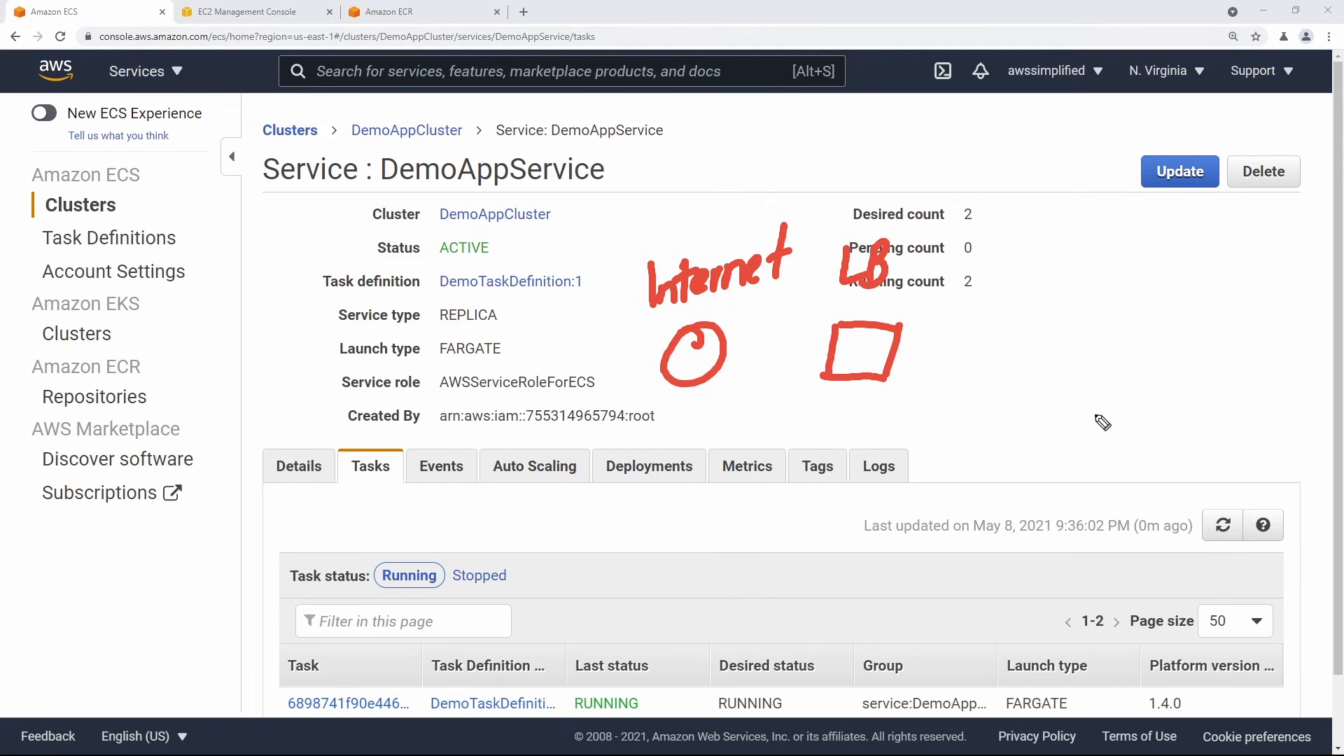
{"action": "mouse_move", "coordinate": [1041, 330]}
{"action": "left_mouse_down"}
{"action": "mouse_move", "coordinate": [1030, 378]}
{"action": "mouse_move", "coordinate": [1040, 335]}
{"action": "left_mouse_up"}
{"action": "left_click_drag", "start_coordinate": [1040, 256], "coordinate": [1036, 260]}
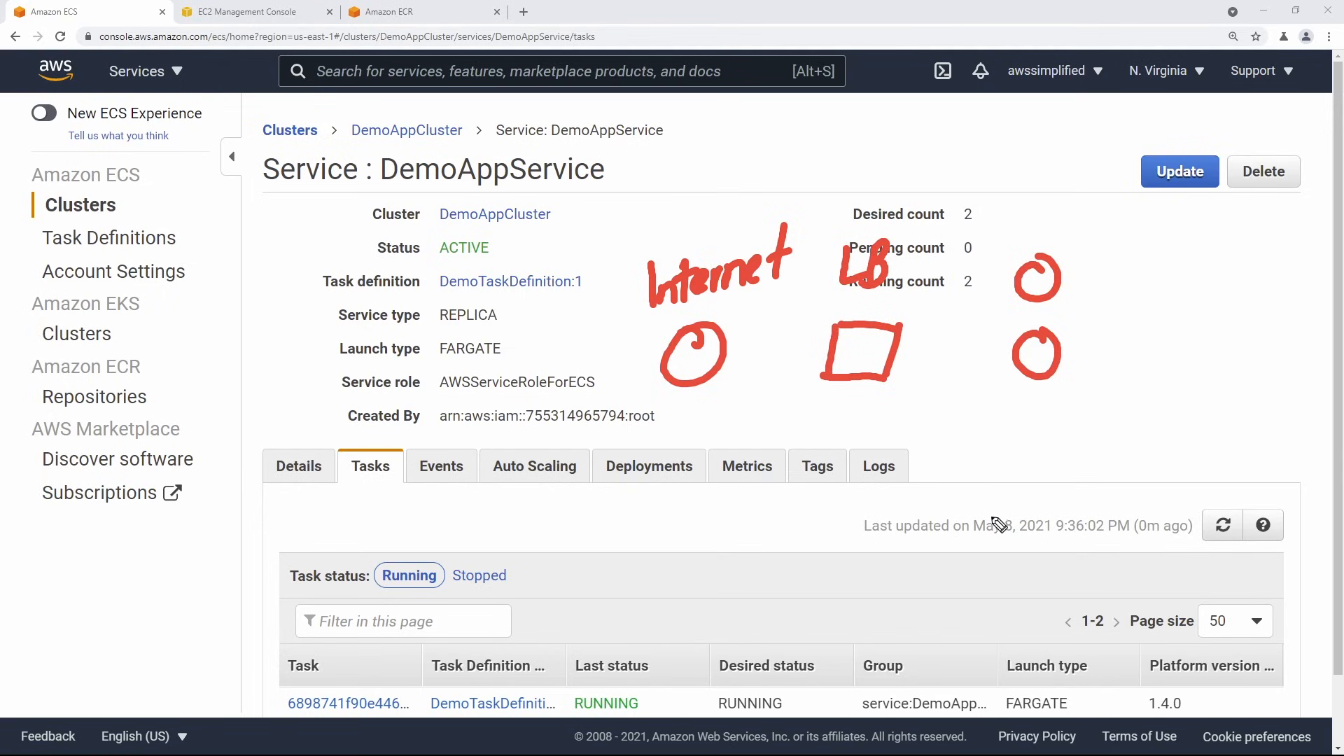
{"action": "mouse_move", "coordinate": [1041, 196]}
{"action": "left_mouse_down"}
{"action": "mouse_move", "coordinate": [1029, 214]}
{"action": "mouse_move", "coordinate": [1061, 214]}
{"action": "mouse_move", "coordinate": [1063, 189]}
{"action": "mouse_move", "coordinate": [1094, 184]}
{"action": "mouse_move", "coordinate": [1118, 209]}
{"action": "left_mouse_up"}
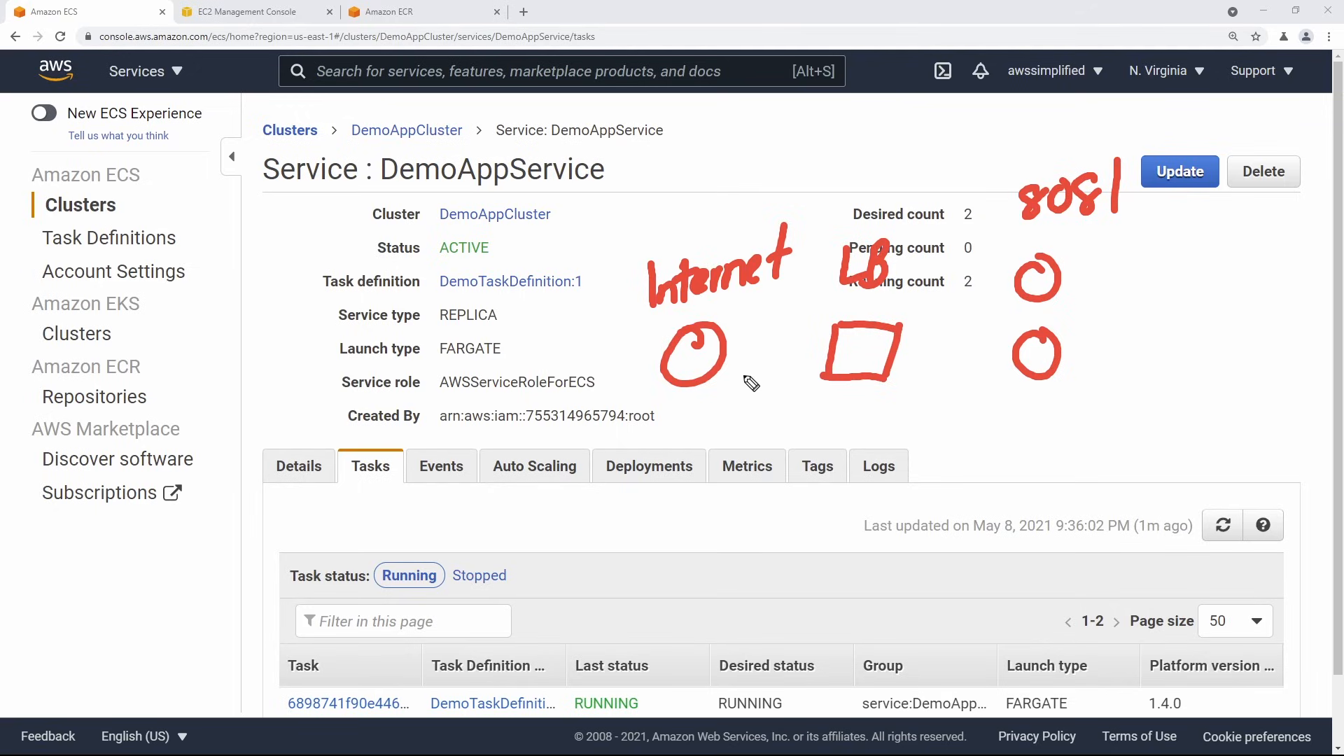
{"action": "mouse_move", "coordinate": [725, 353]}
{"action": "left_mouse_down"}
{"action": "mouse_move", "coordinate": [822, 360]}
{"action": "mouse_move", "coordinate": [735, 421]}
{"action": "mouse_move", "coordinate": [746, 429]}
{"action": "mouse_move", "coordinate": [770, 402]}
{"action": "left_mouse_up"}
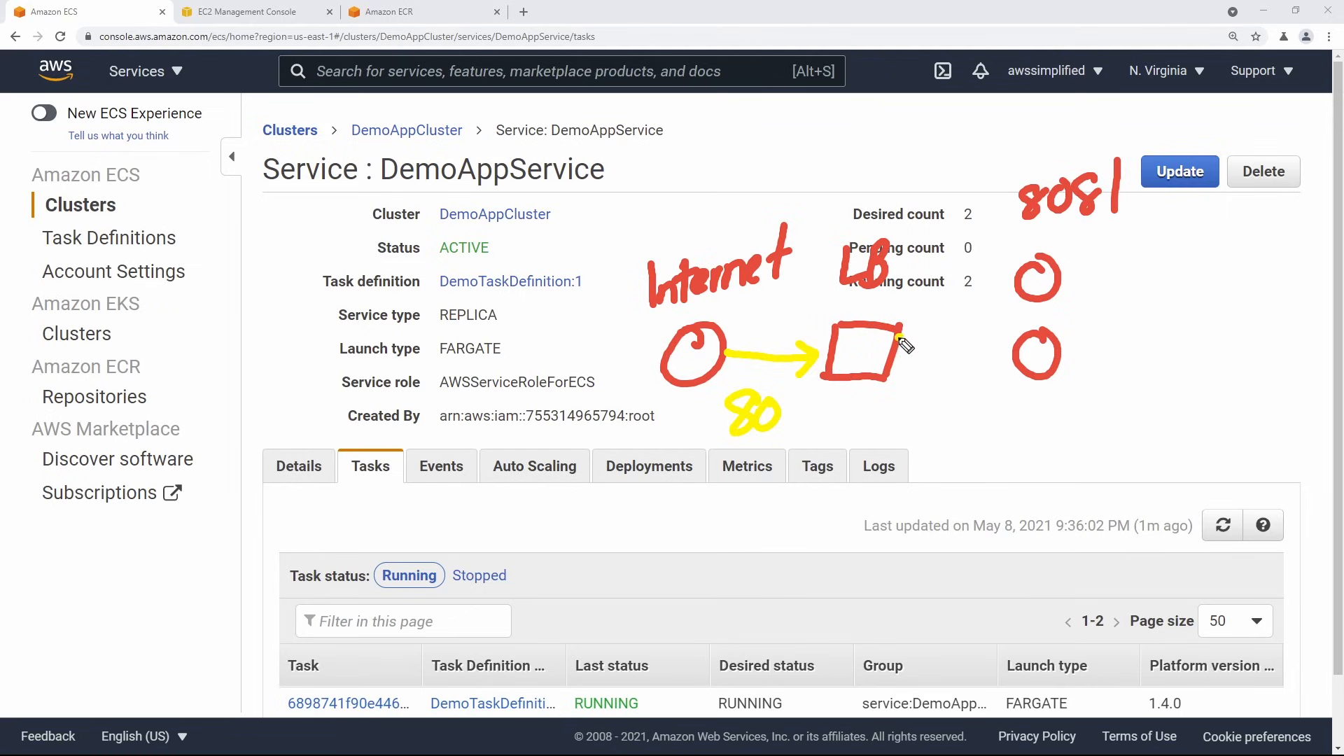
{"action": "left_click_drag", "start_coordinate": [902, 338], "coordinate": [1025, 302]}
{"action": "left_click_drag", "start_coordinate": [905, 338], "coordinate": [1025, 385]}
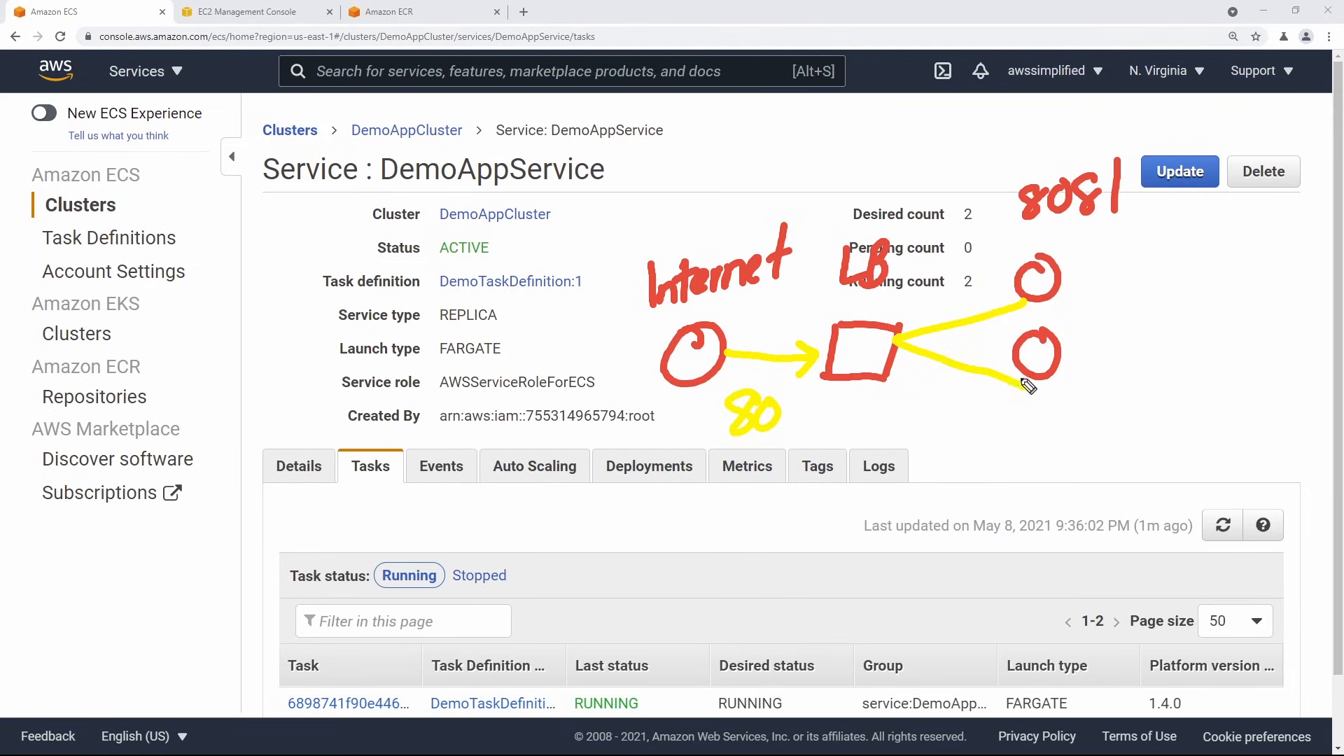
{"action": "mouse_move", "coordinate": [993, 287]}
{"action": "left_mouse_down"}
{"action": "mouse_move", "coordinate": [1028, 303]}
{"action": "mouse_move", "coordinate": [1015, 324]}
{"action": "mouse_move", "coordinate": [1025, 385]}
{"action": "left_mouse_up"}
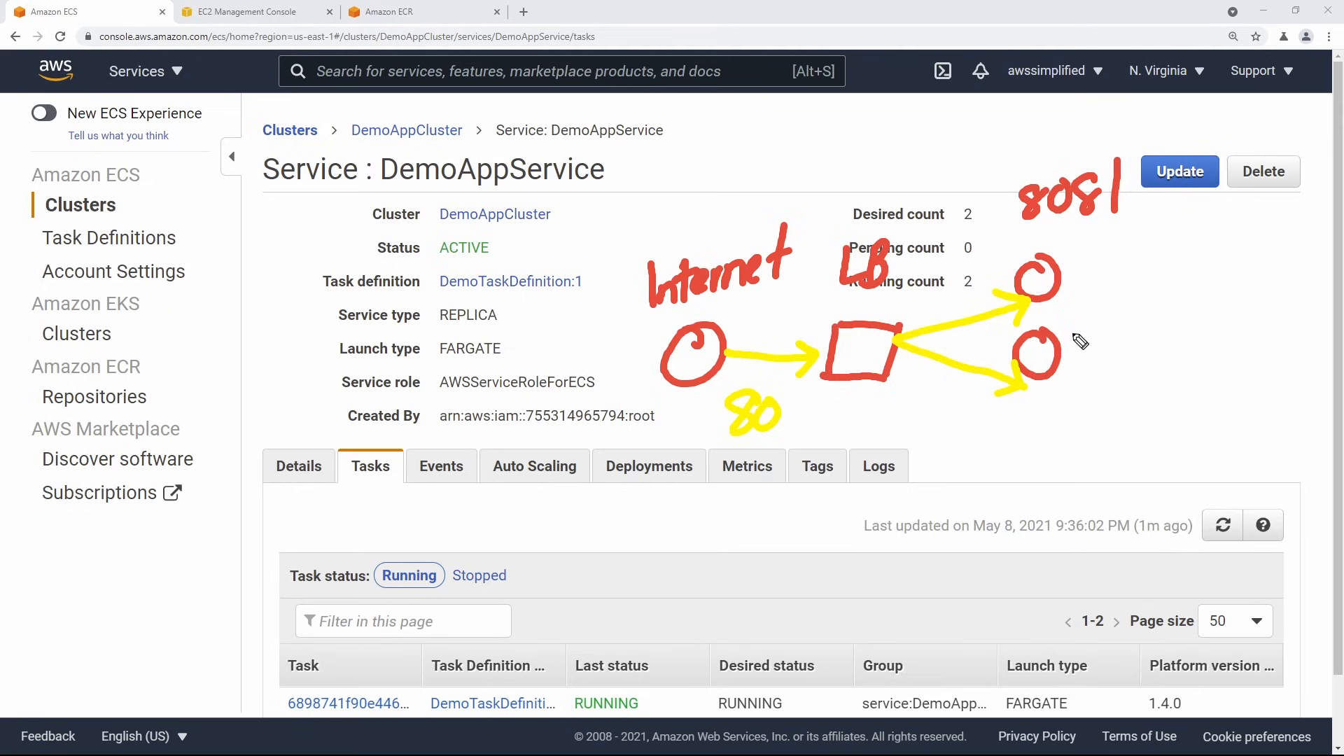
{"action": "mouse_move", "coordinate": [705, 628]}
{"action": "left_mouse_down"}
{"action": "mouse_move", "coordinate": [636, 702]}
{"action": "mouse_move", "coordinate": [663, 710]}
{"action": "left_mouse_up"}
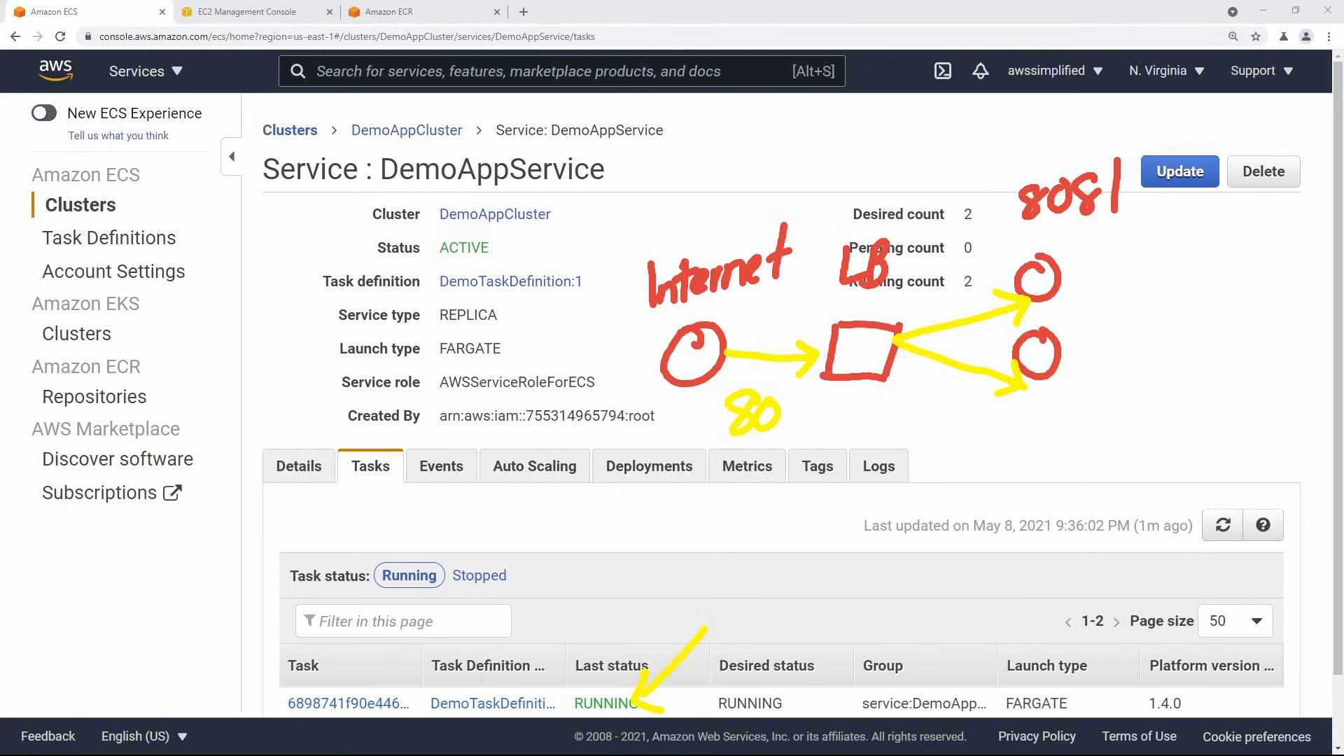
{"action": "key", "text": "Escape"}
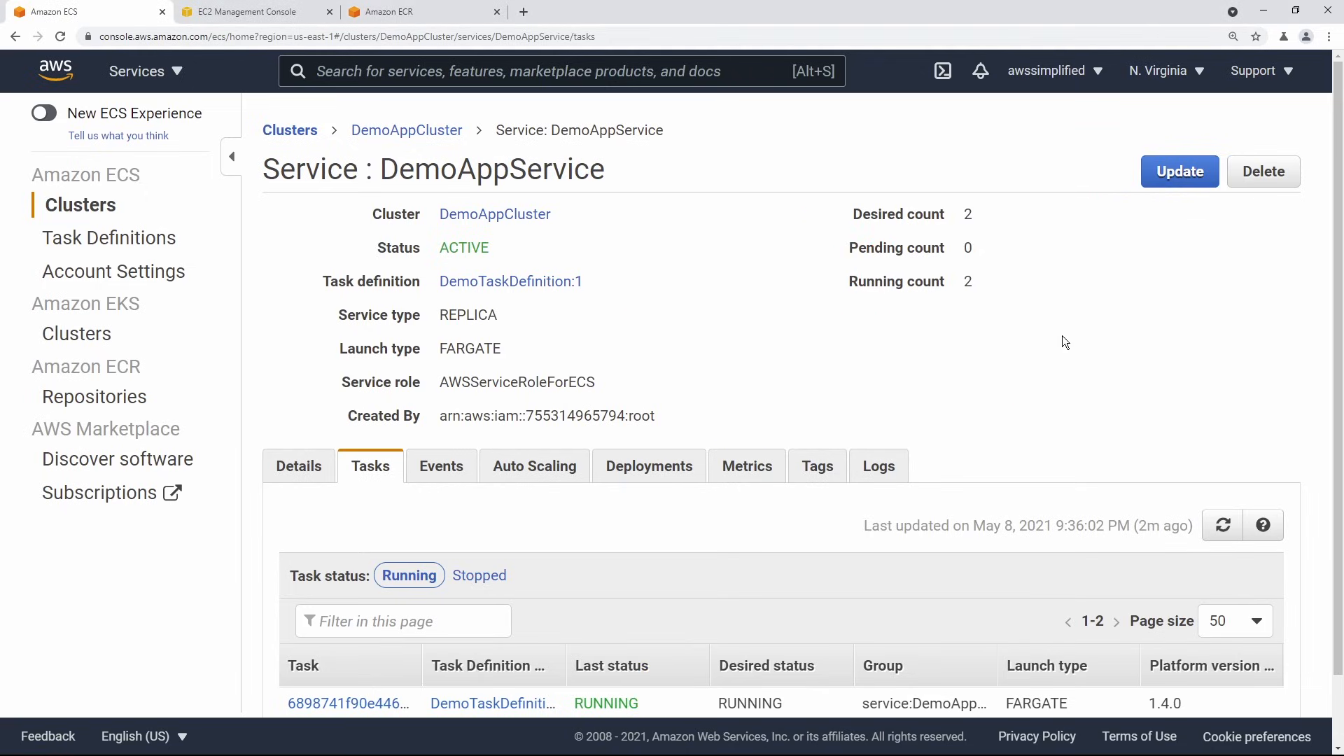
Refresh the DemoAppService task list again to check the status of both tasks.
{"action": "scroll", "coordinate": [1126, 381], "scroll_direction": "down", "scroll_amount": 1}
{"action": "left_click", "coordinate": [1222, 446]}
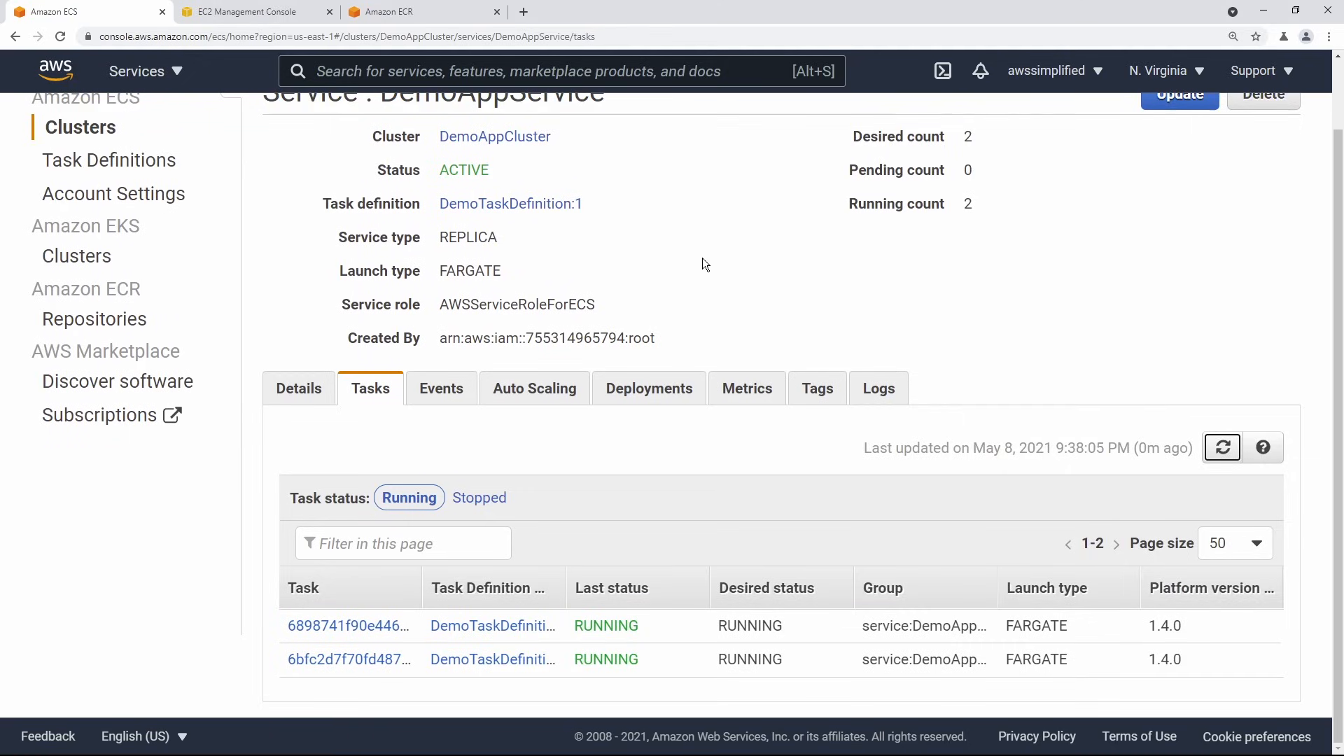
Copy the DNS name of DemoAppLB from its basic configuration in the EC2 load balancer list.
{"action": "left_click", "coordinate": [294, 12]}
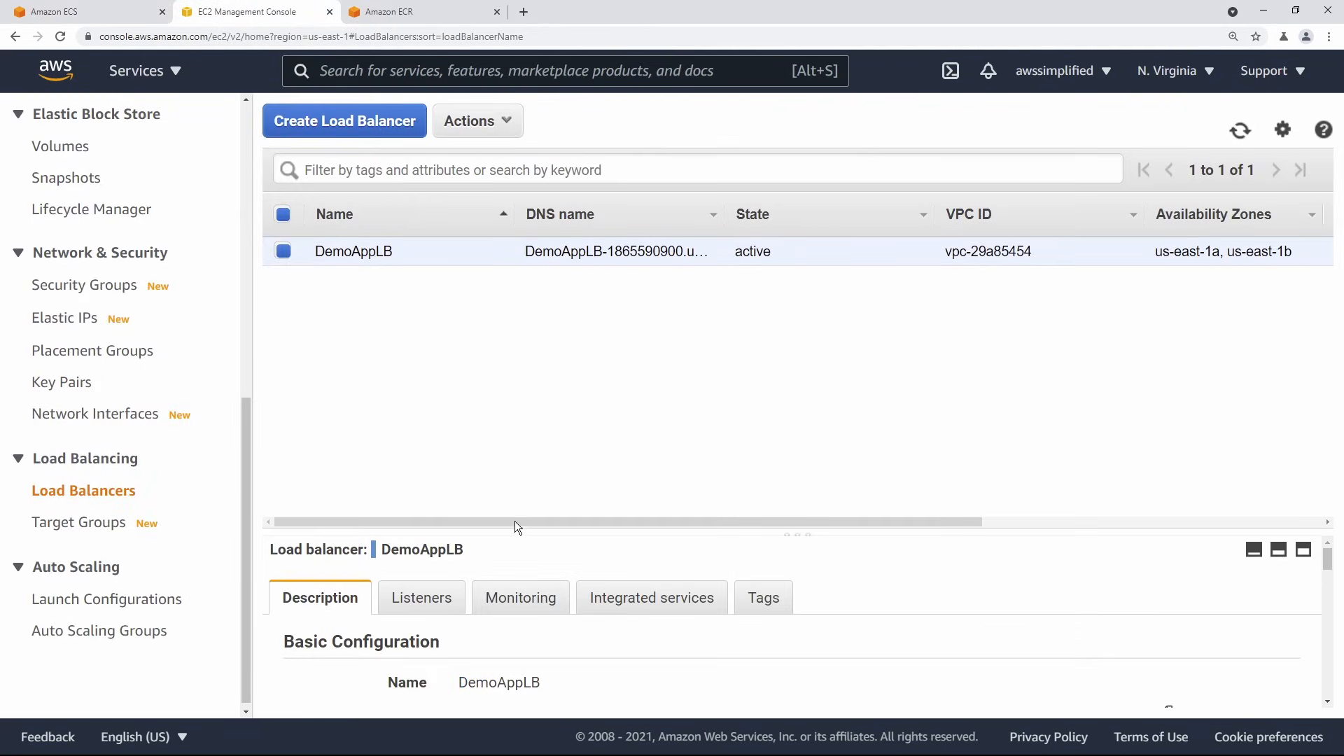
{"action": "scroll", "coordinate": [489, 615], "scroll_direction": "down", "scroll_amount": 4}
{"action": "scroll", "coordinate": [501, 612], "scroll_direction": "up", "scroll_amount": 3}
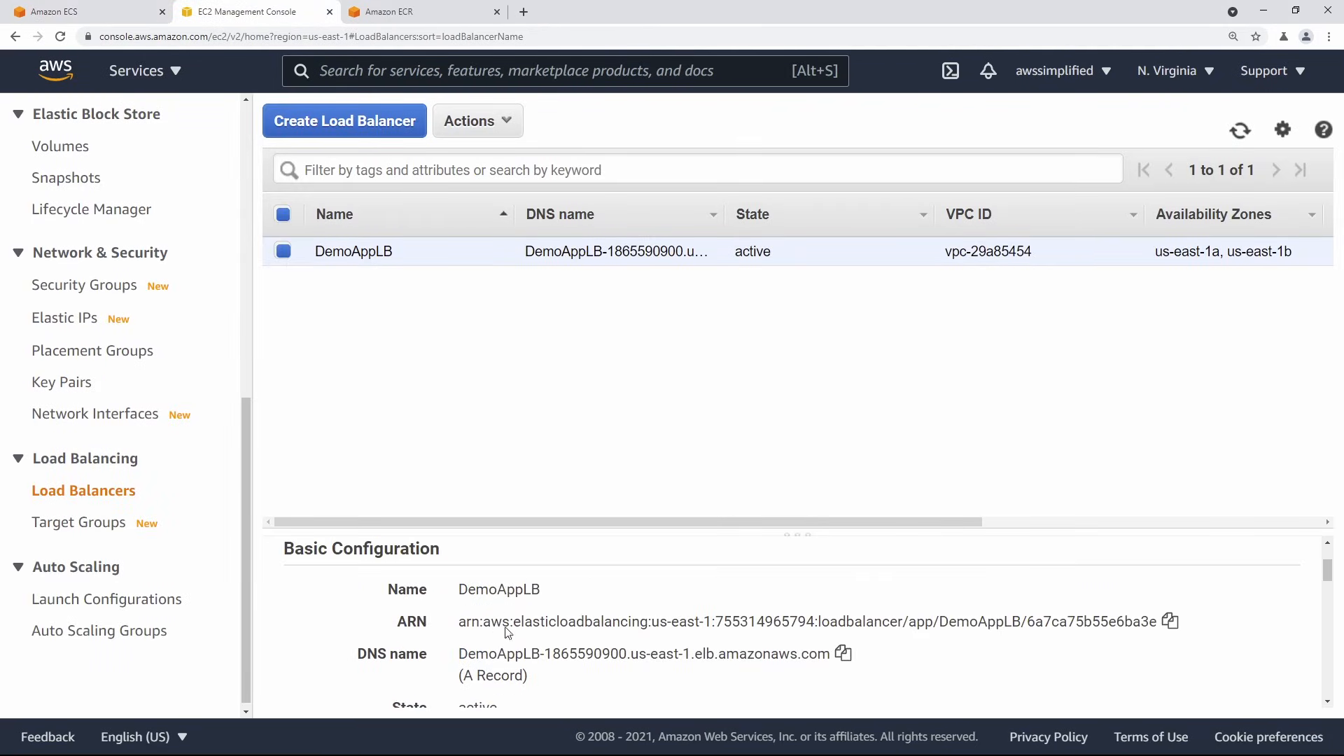
{"action": "left_click_drag", "start_coordinate": [456, 658], "coordinate": [830, 664]}
{"action": "left_click", "coordinate": [357, 253]}
{"action": "left_click_drag", "start_coordinate": [459, 661], "coordinate": [828, 665]}
{"action": "key", "text": "ctrl+c"}
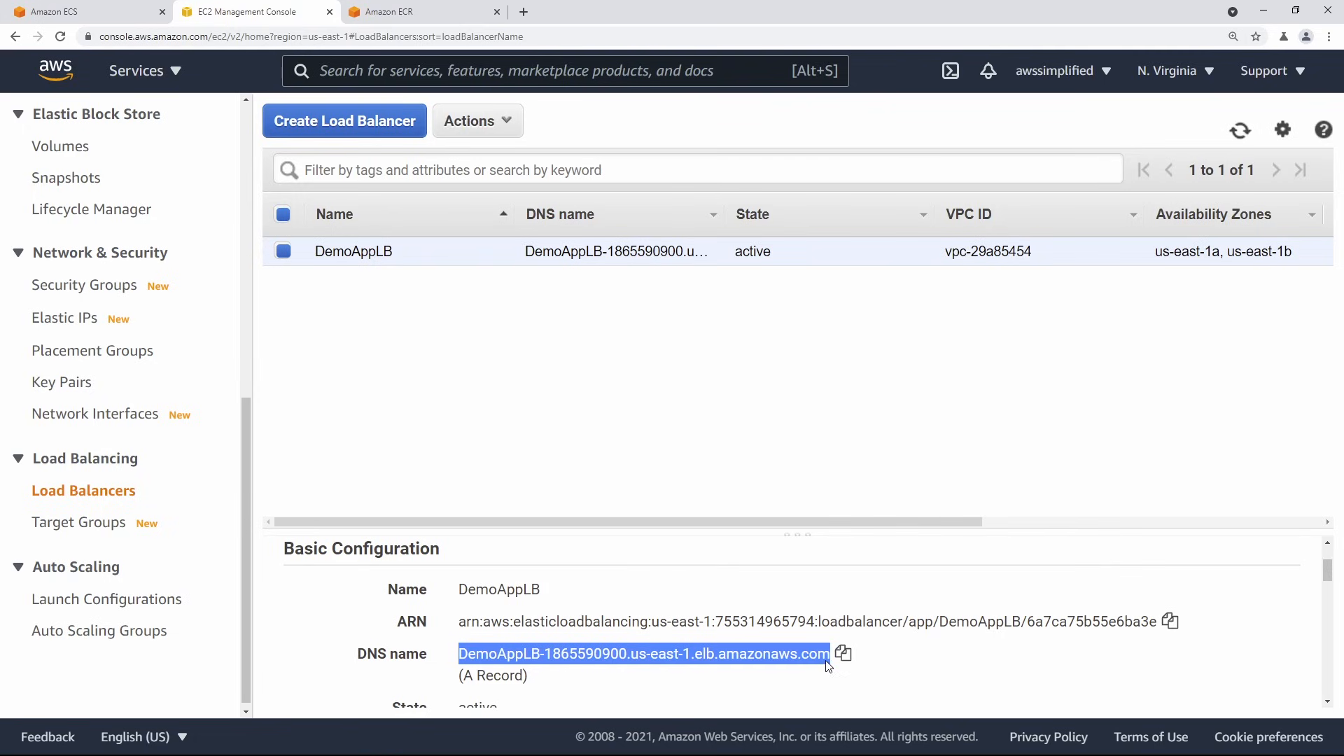
{"action": "left_click", "coordinate": [675, 342]}
Load DemoAppLB-1865590900.us-east-1.elb.amazonaws.com in the browser tab showing the ECR image details.
{"action": "left_click", "coordinate": [441, 10]}
{"action": "left_click", "coordinate": [402, 42]}
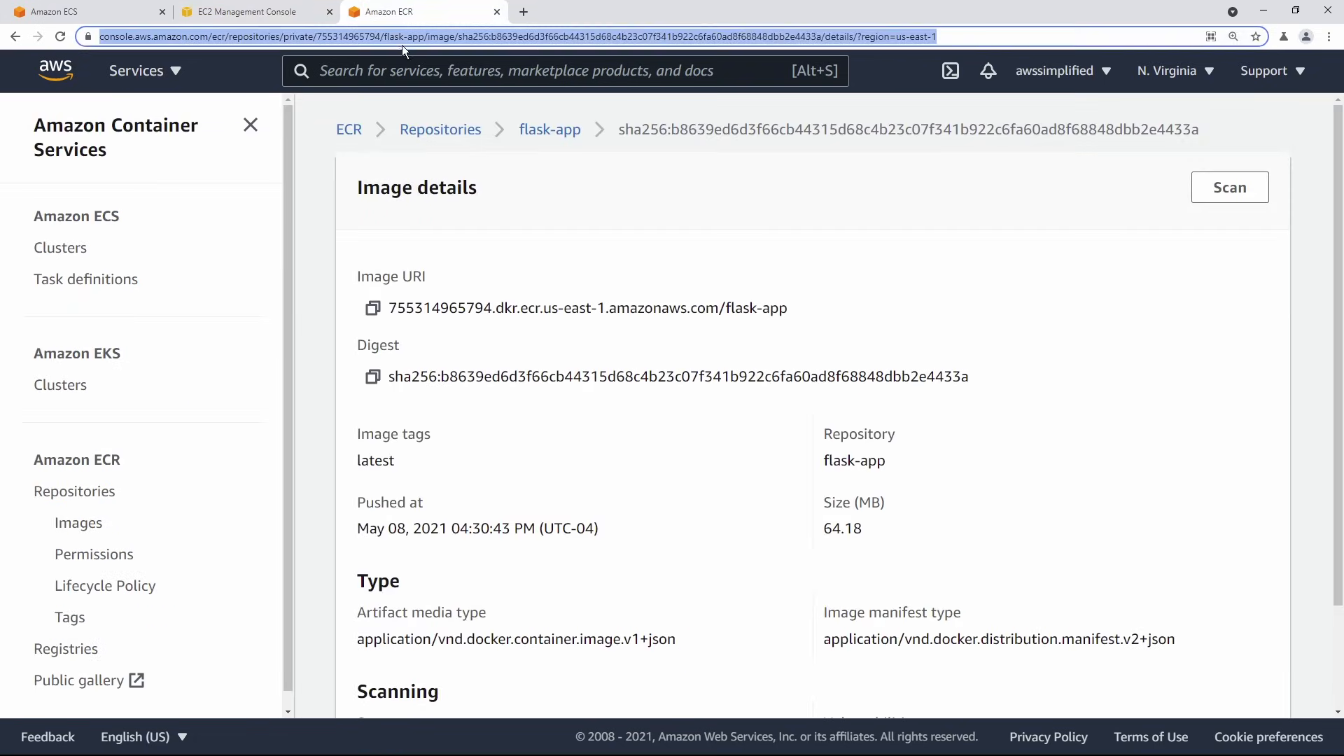
{"action": "key", "text": "ctrl+v"}
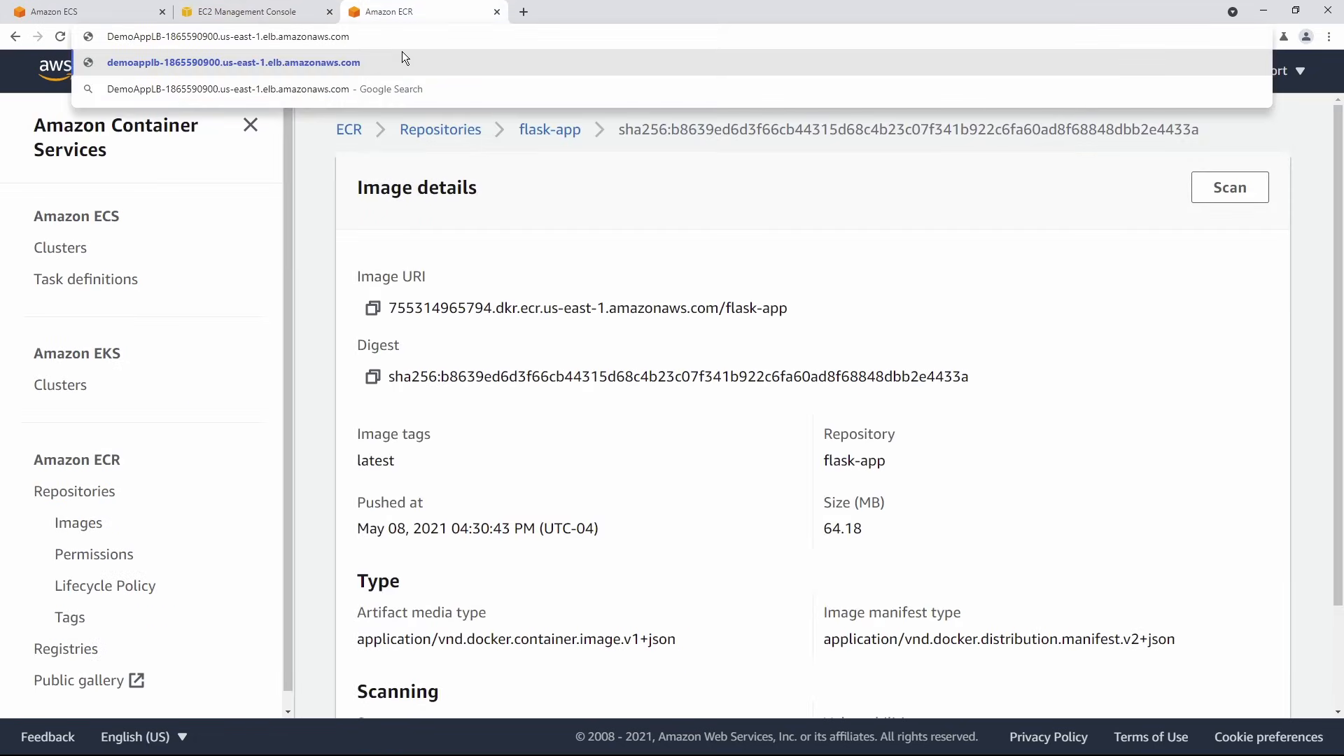
{"action": "key", "text": "Return"}
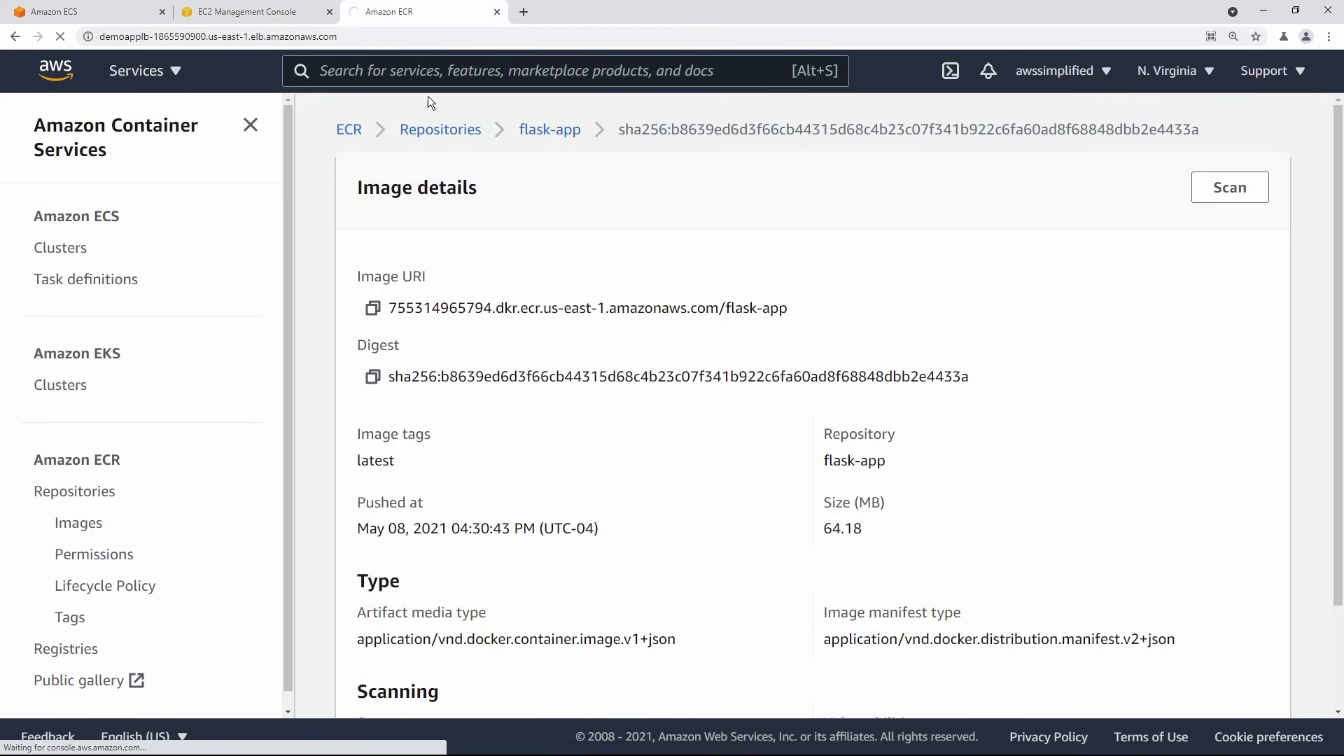
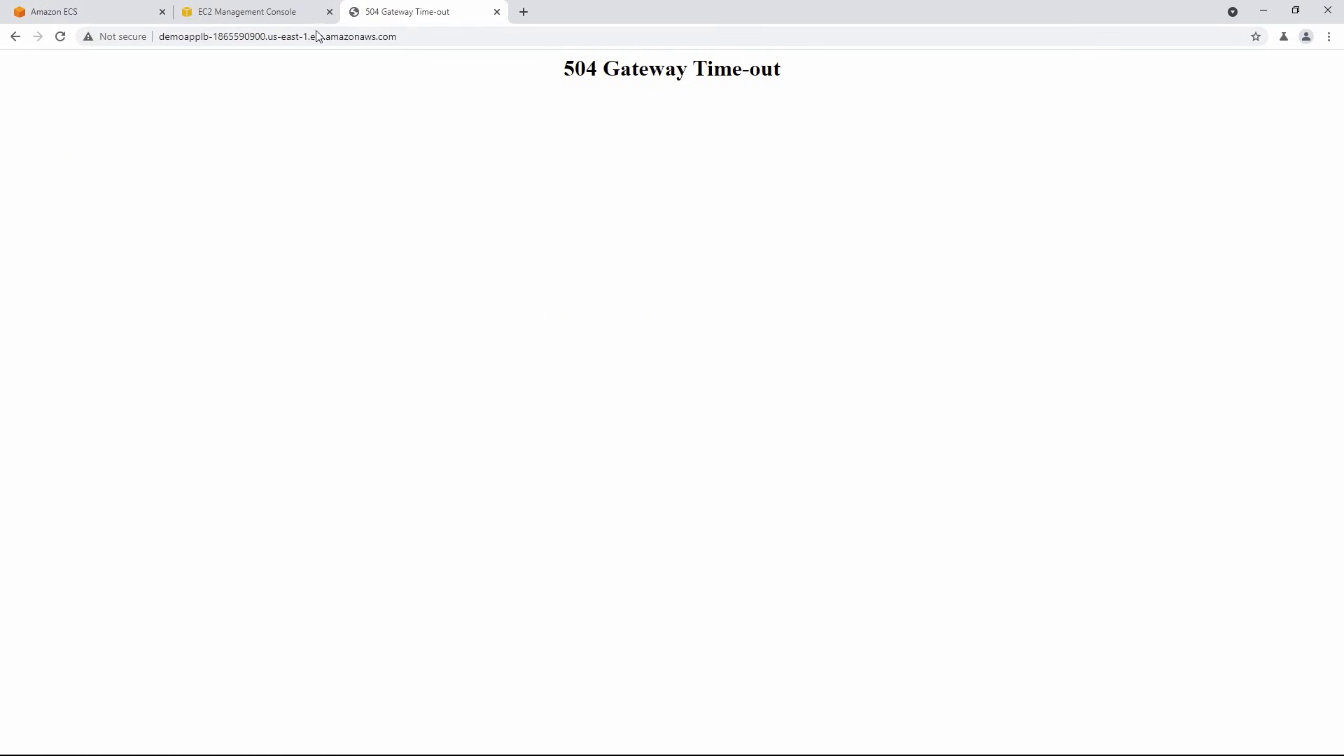
Examine DemoAppLB's CloudWatch metrics for the last hour in the EC2 console, refreshing them and checking the request and HTTP error graphs.
{"action": "left_click", "coordinate": [249, 10]}
{"action": "scroll", "coordinate": [531, 552], "scroll_direction": "down", "scroll_amount": 10}
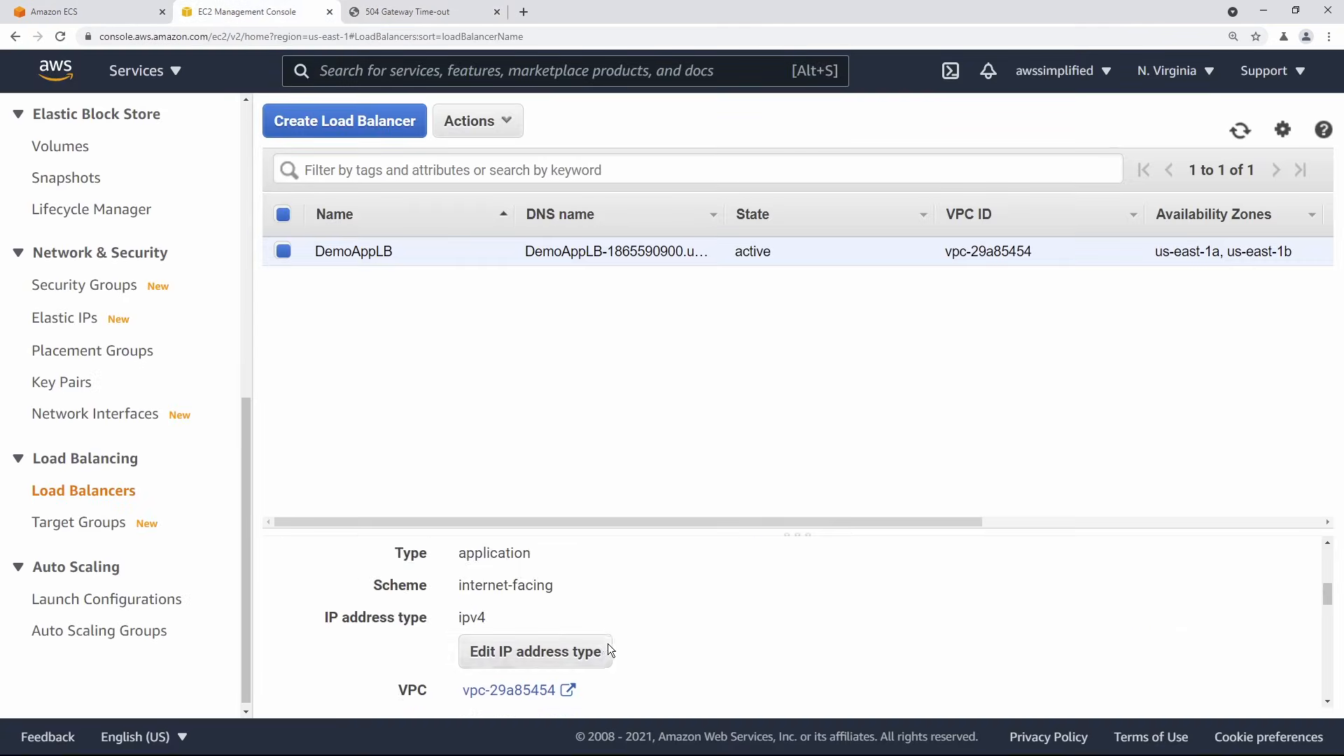
{"action": "scroll", "coordinate": [1107, 594], "scroll_direction": "up", "scroll_amount": 10}
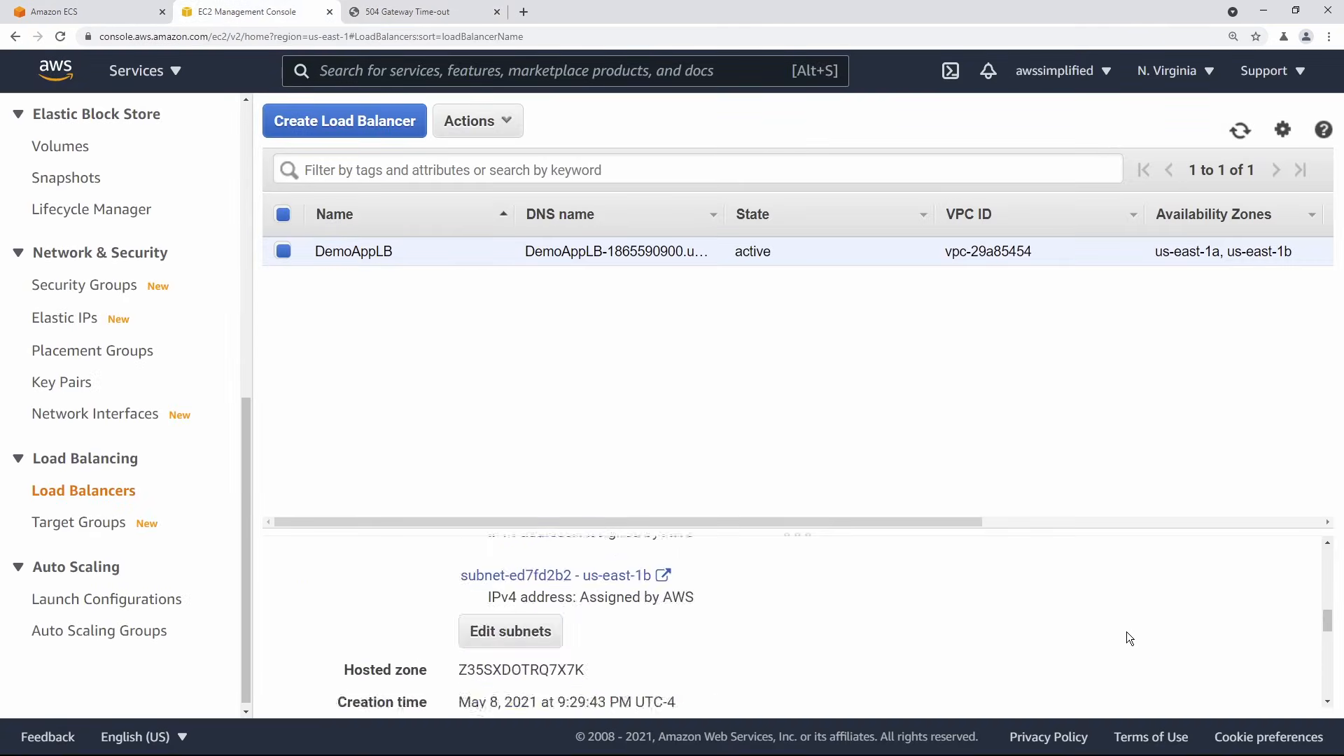
{"action": "left_click", "coordinate": [1312, 554]}
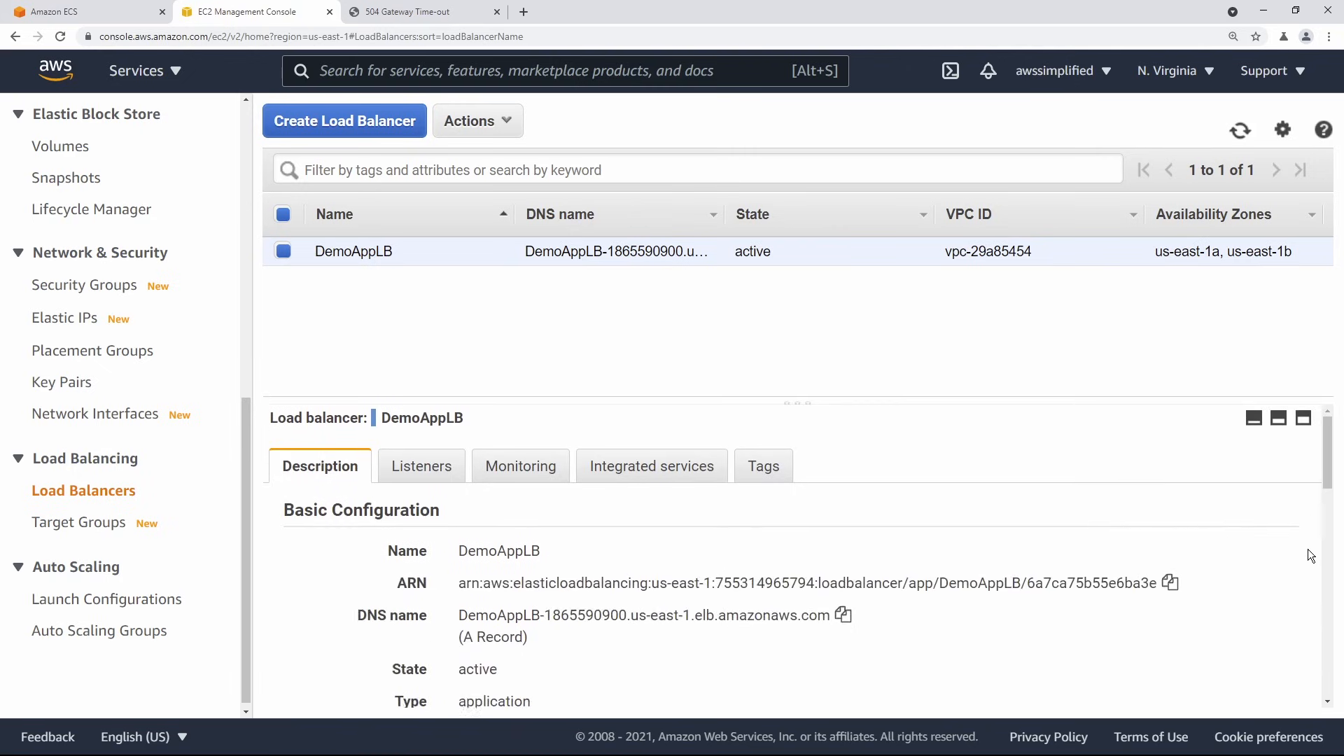
{"action": "left_click", "coordinate": [505, 348]}
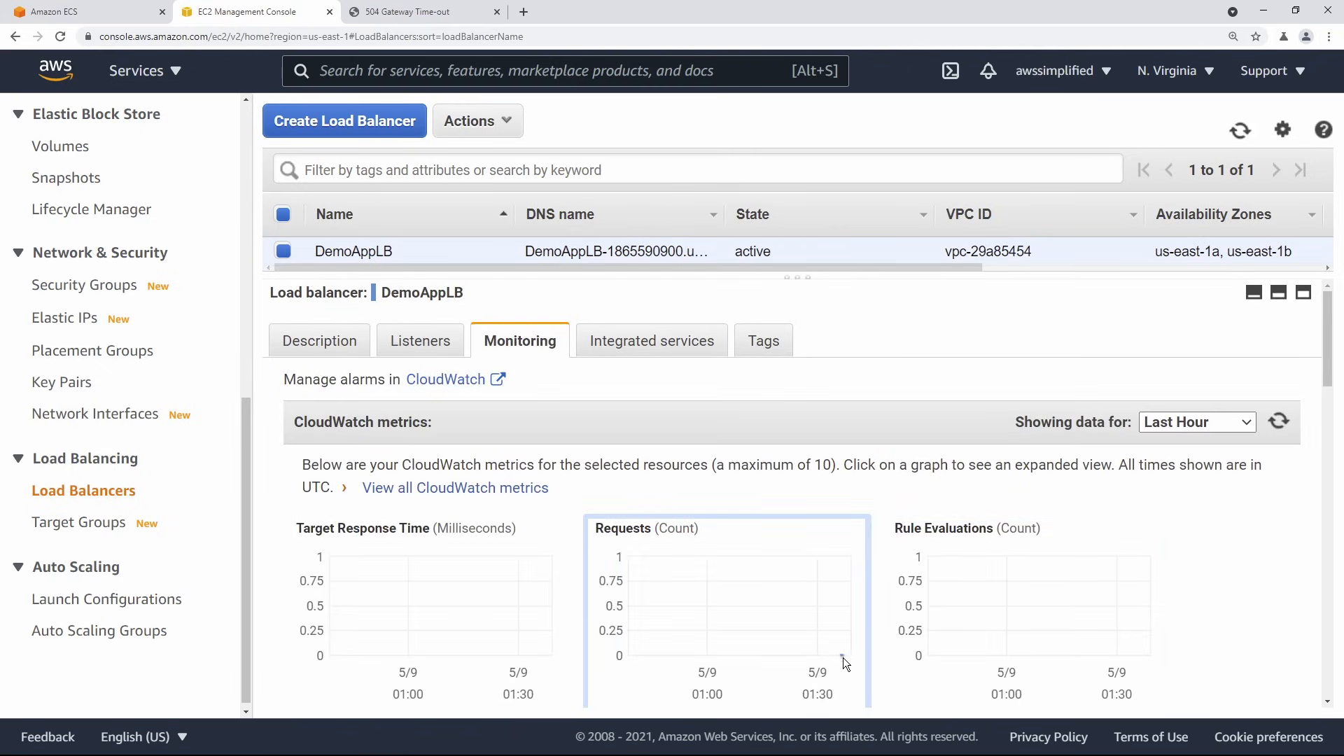
{"action": "left_click", "coordinate": [1281, 421]}
{"action": "scroll", "coordinate": [1098, 647], "scroll_direction": "down", "scroll_amount": 8}
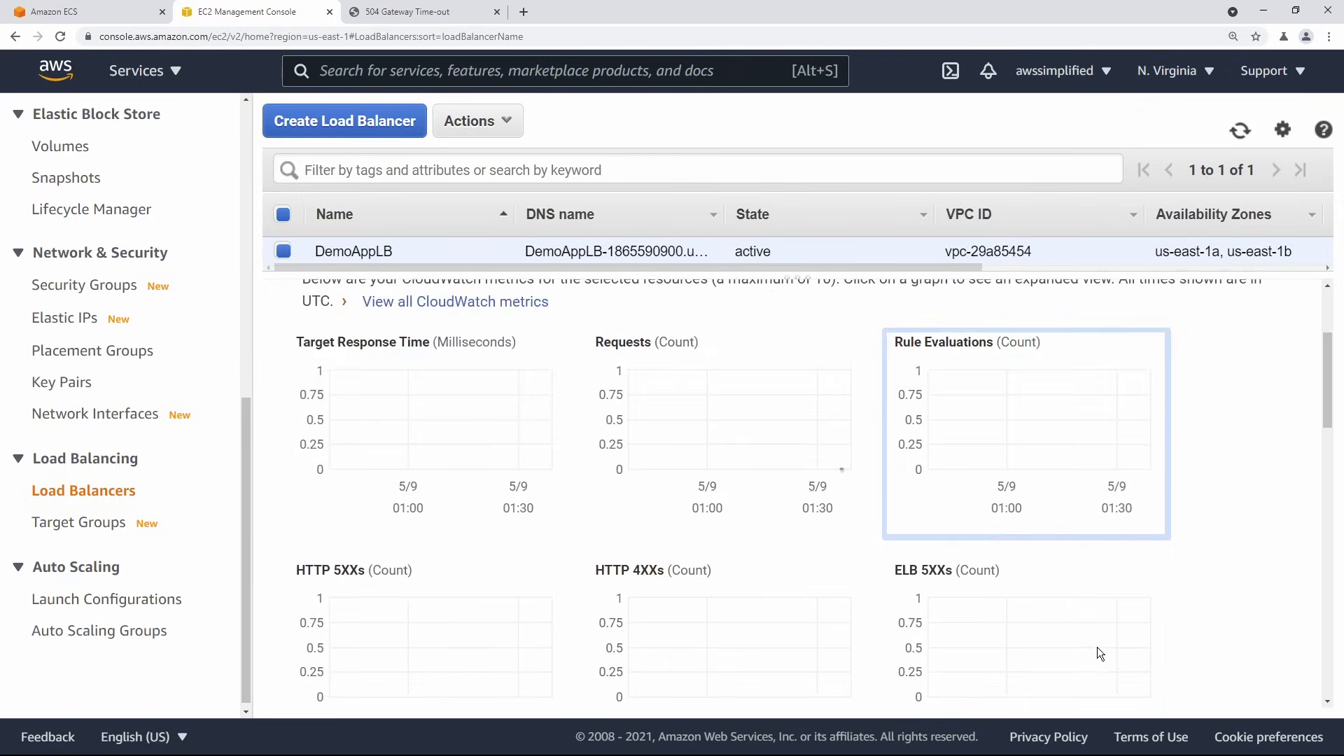
{"action": "scroll", "coordinate": [1097, 646], "scroll_direction": "down", "scroll_amount": 3}
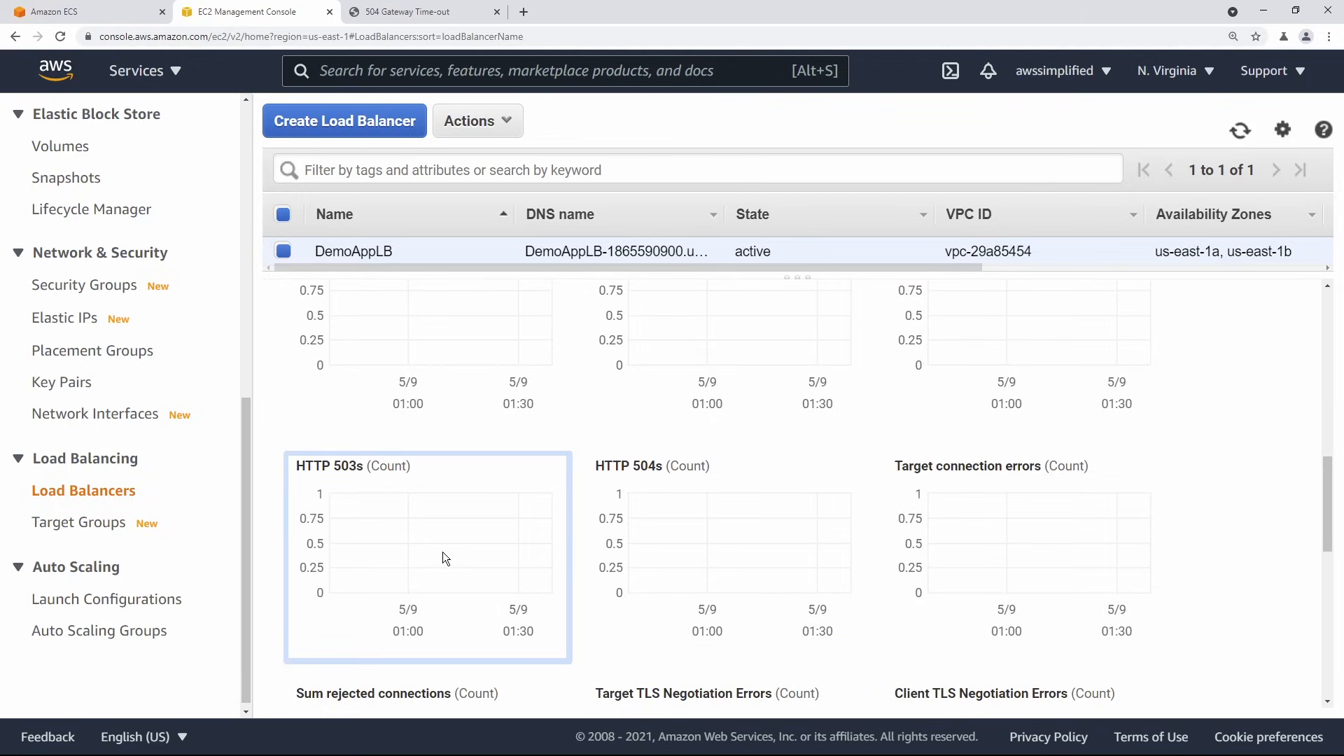
{"action": "scroll", "coordinate": [983, 510], "scroll_direction": "up", "scroll_amount": 8}
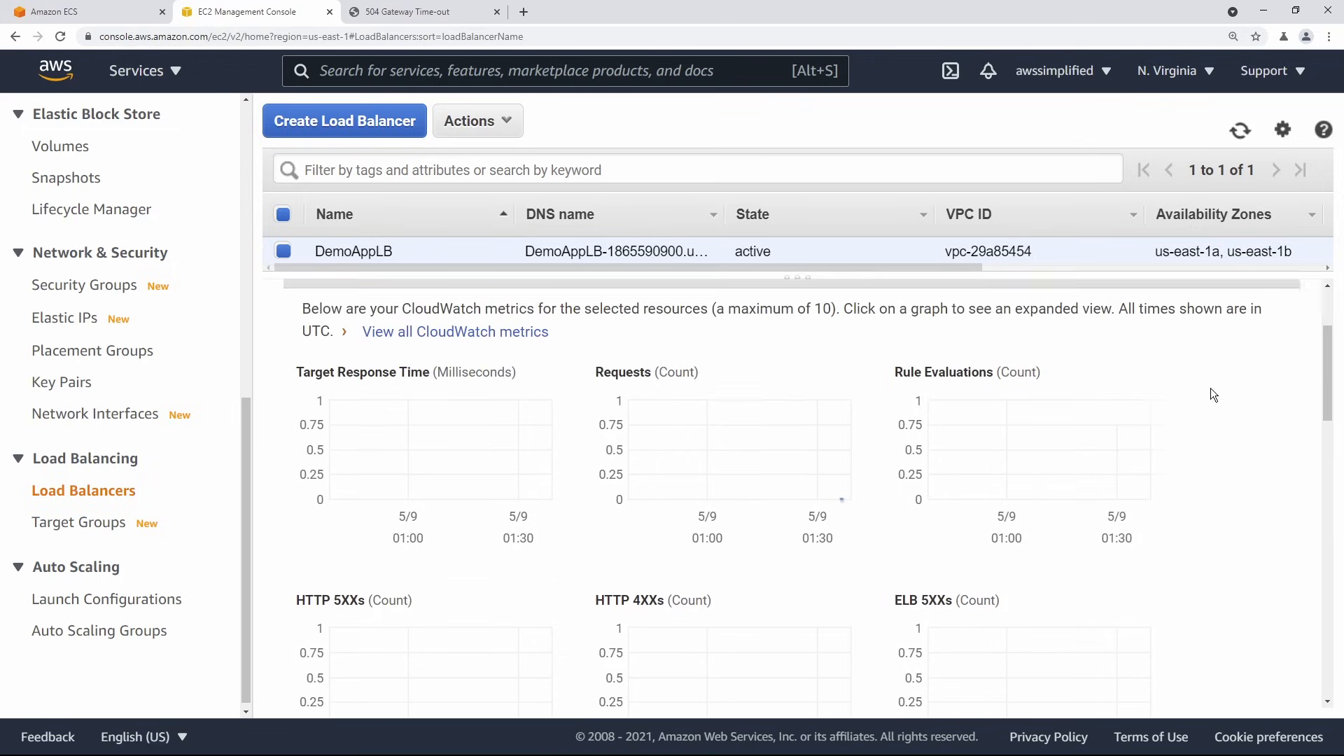
{"action": "scroll", "coordinate": [1105, 541], "scroll_direction": "down", "scroll_amount": 6}
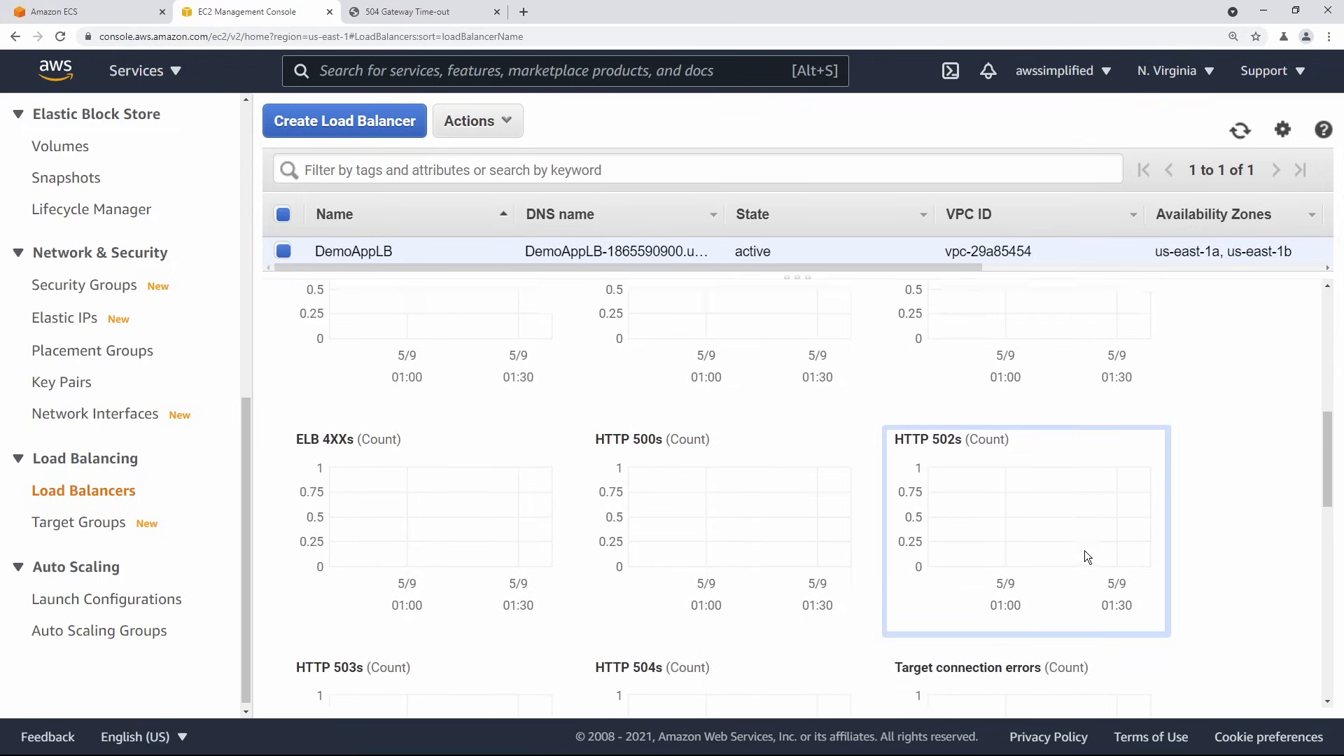
{"action": "scroll", "coordinate": [1084, 550], "scroll_direction": "down", "scroll_amount": 3}
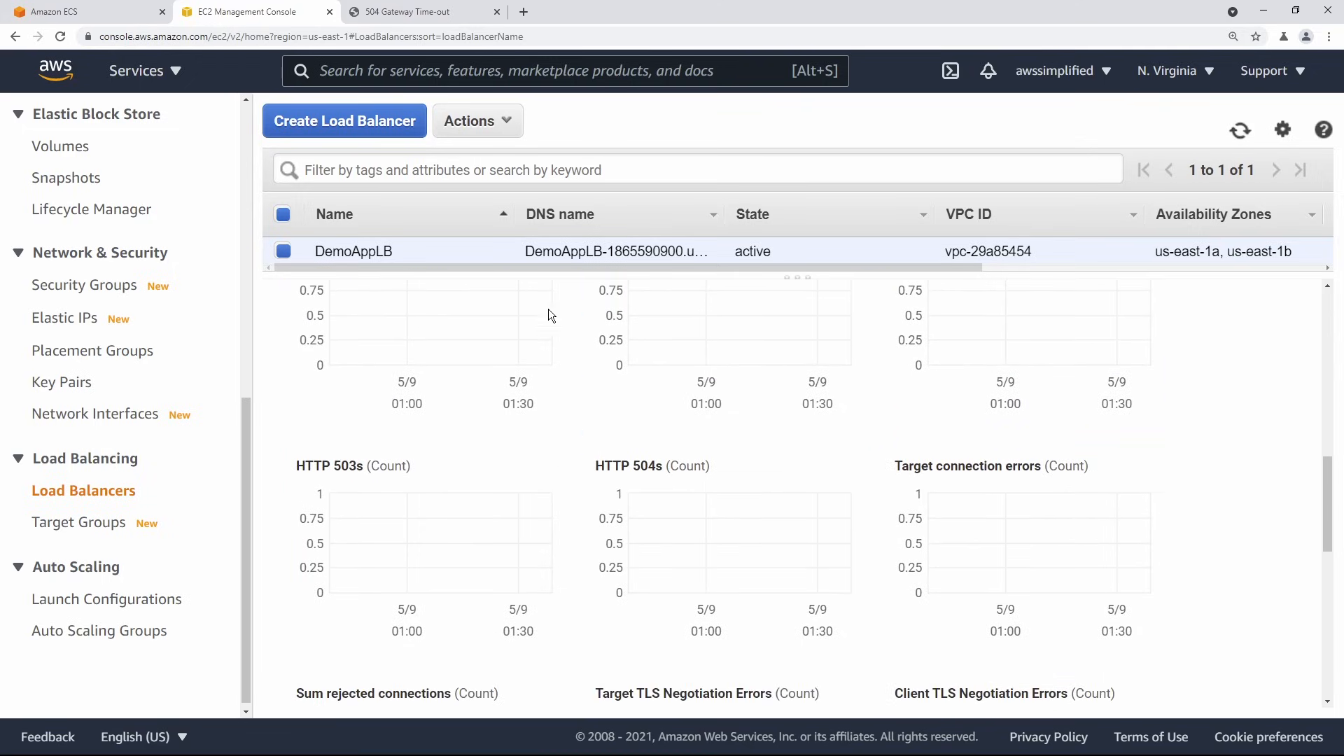
{"action": "scroll", "coordinate": [587, 532], "scroll_direction": "up", "scroll_amount": 10}
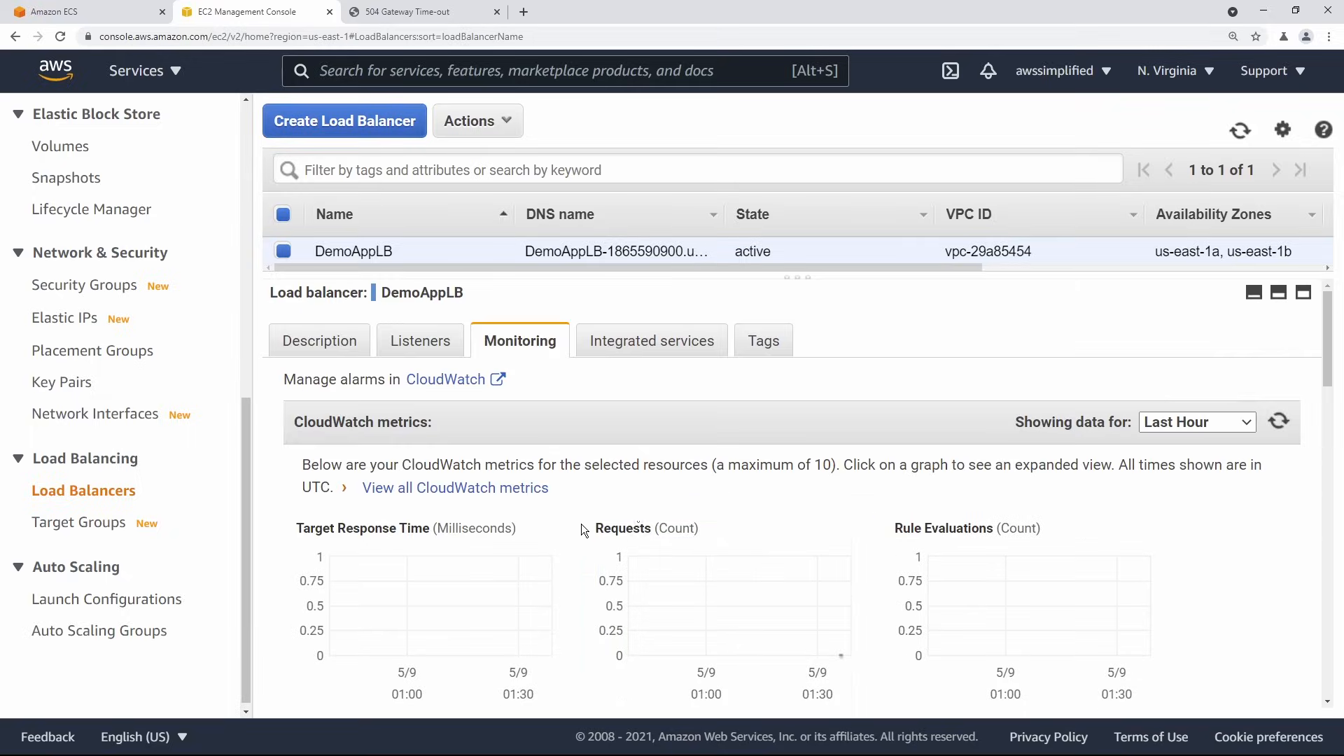
{"action": "left_click", "coordinate": [1253, 294]}
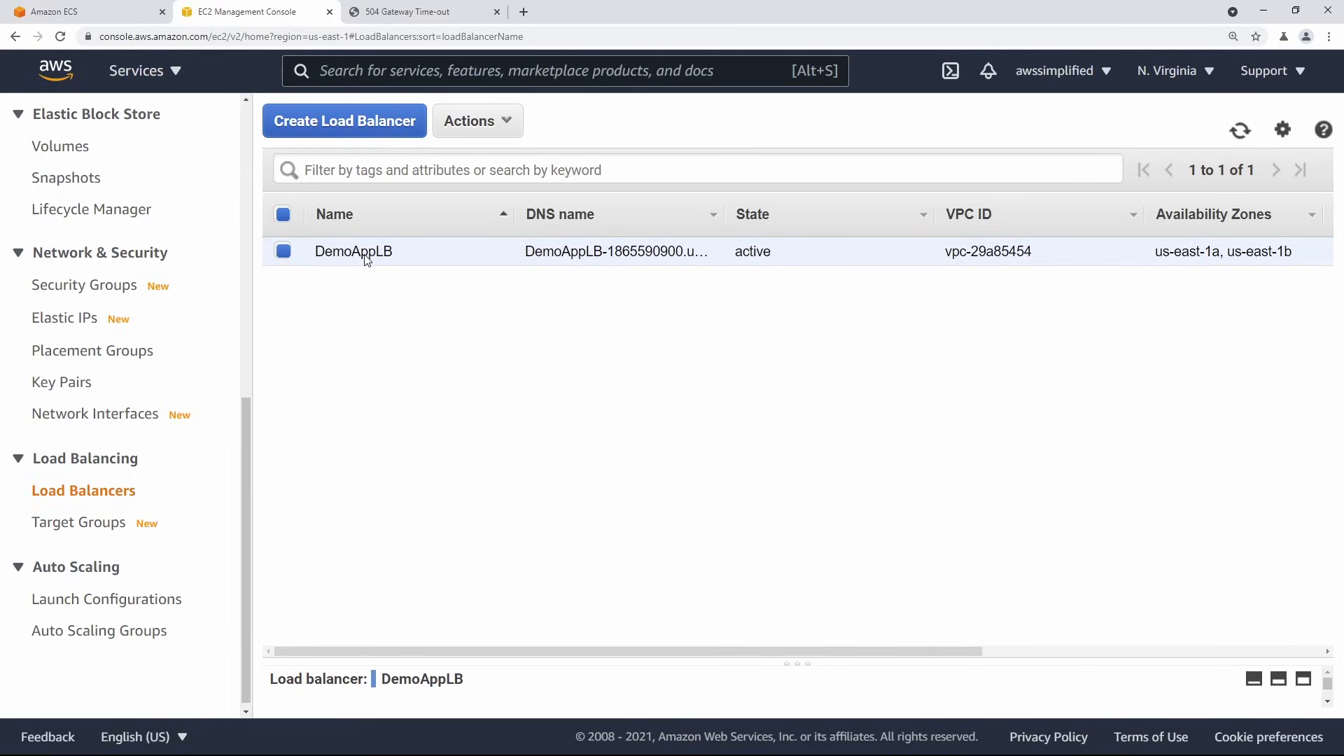
Return to DemoAppLB's description and open its attached security group, DemoAppLB-SecurityGroup.
{"action": "left_click", "coordinate": [1278, 678]}
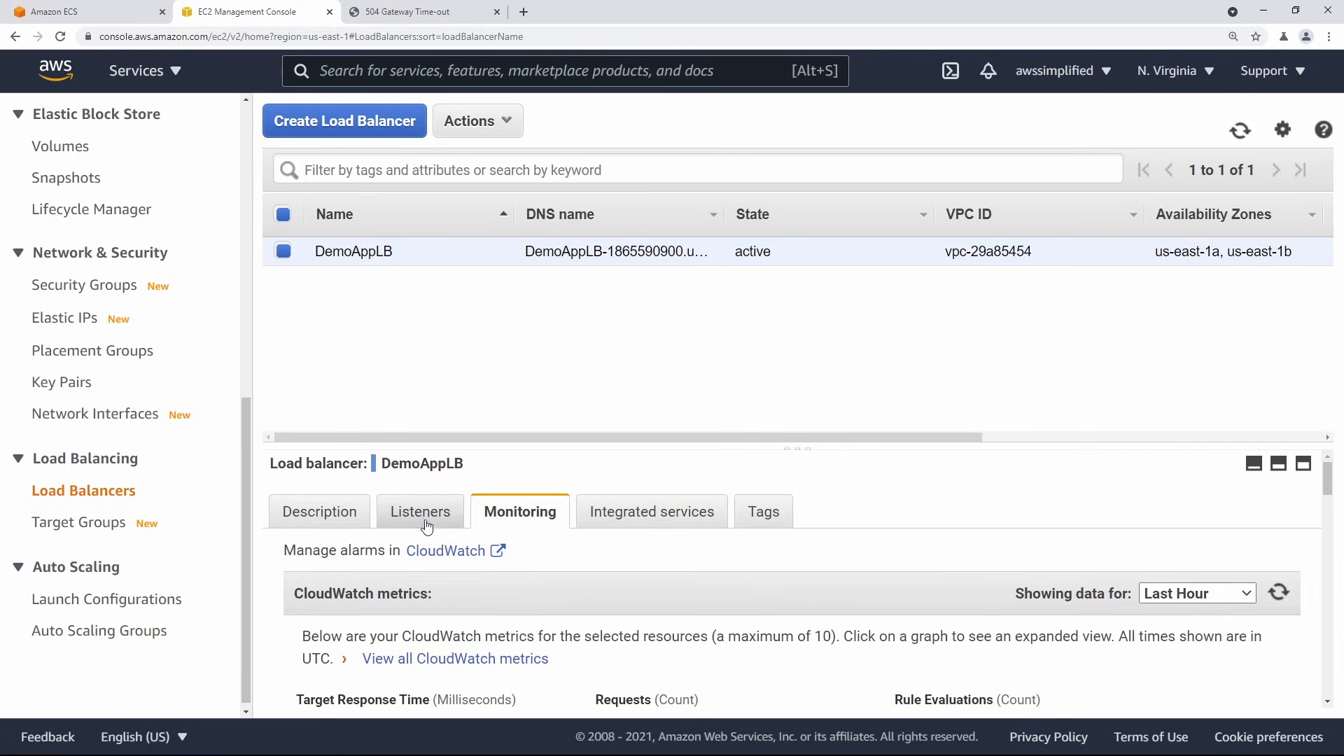
{"action": "left_click", "coordinate": [324, 518]}
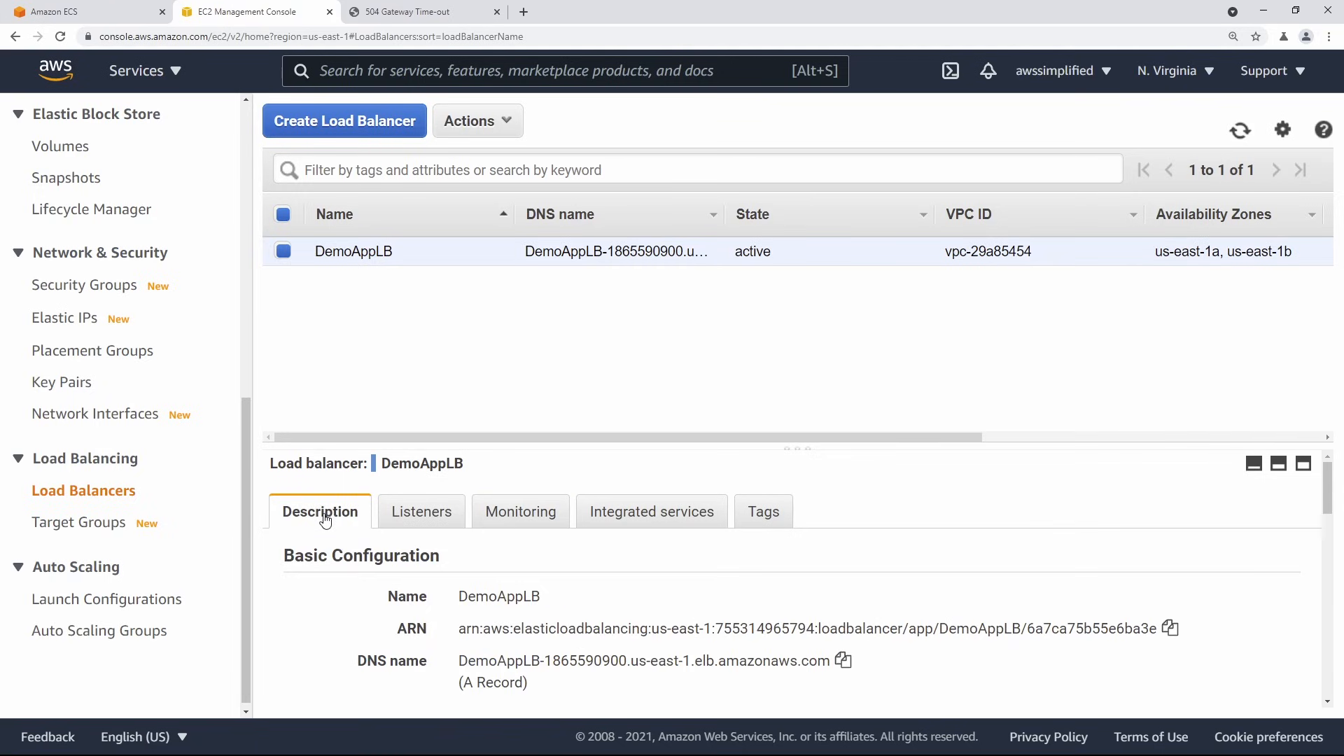
{"action": "left_click", "coordinate": [1303, 464]}
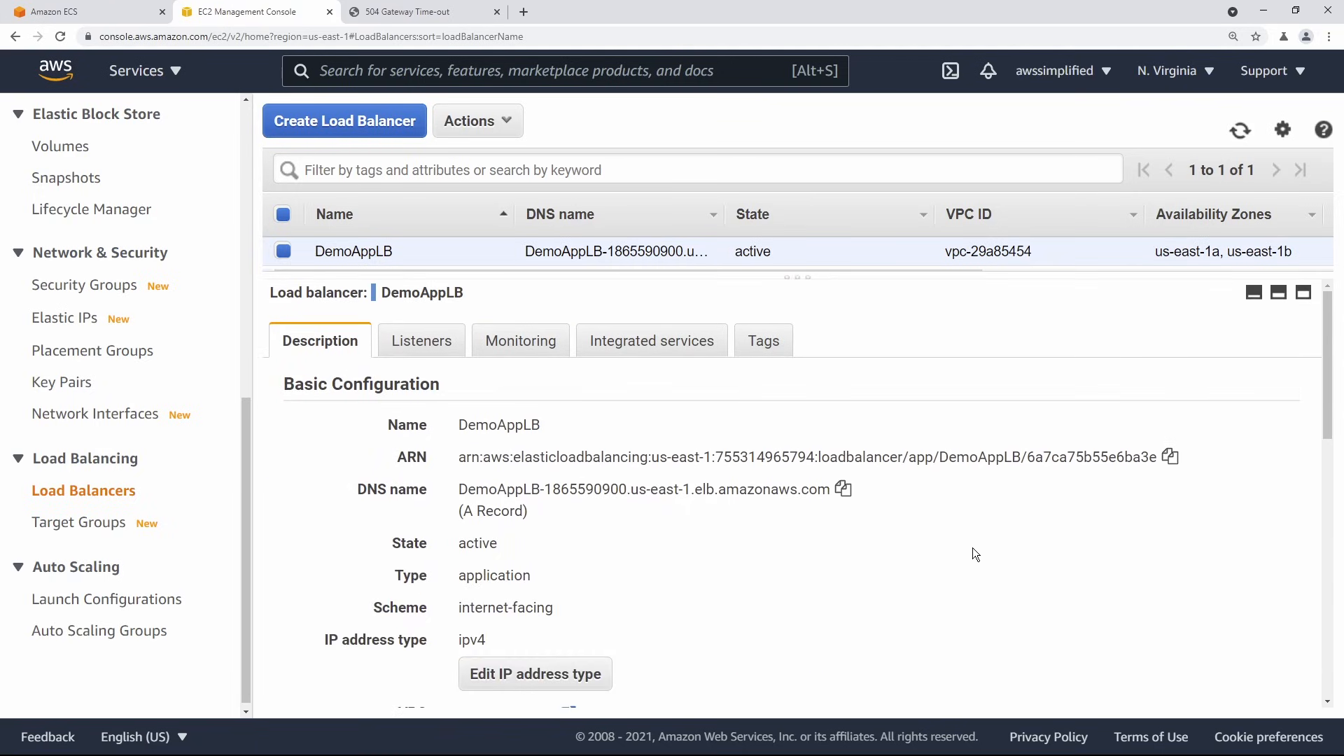
{"action": "scroll", "coordinate": [872, 609], "scroll_direction": "down", "scroll_amount": 5}
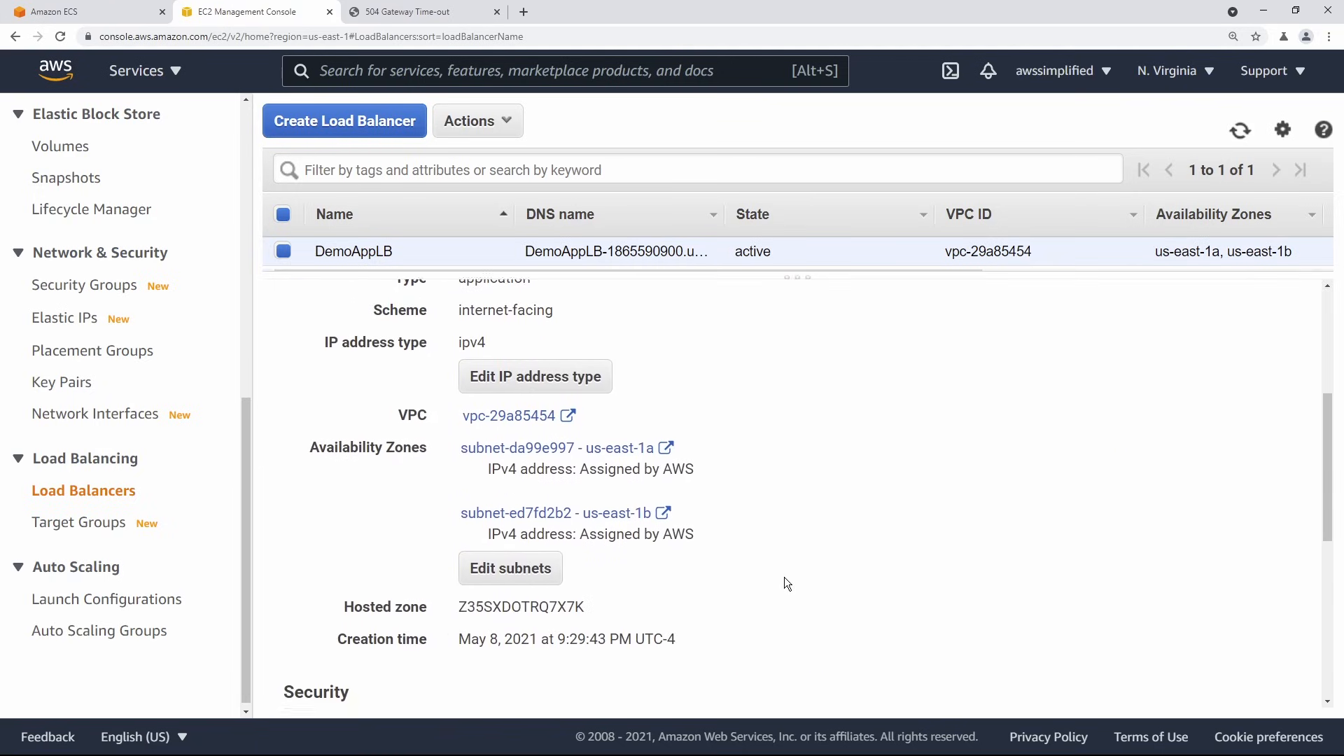
{"action": "scroll", "coordinate": [566, 595], "scroll_direction": "down", "scroll_amount": 1}
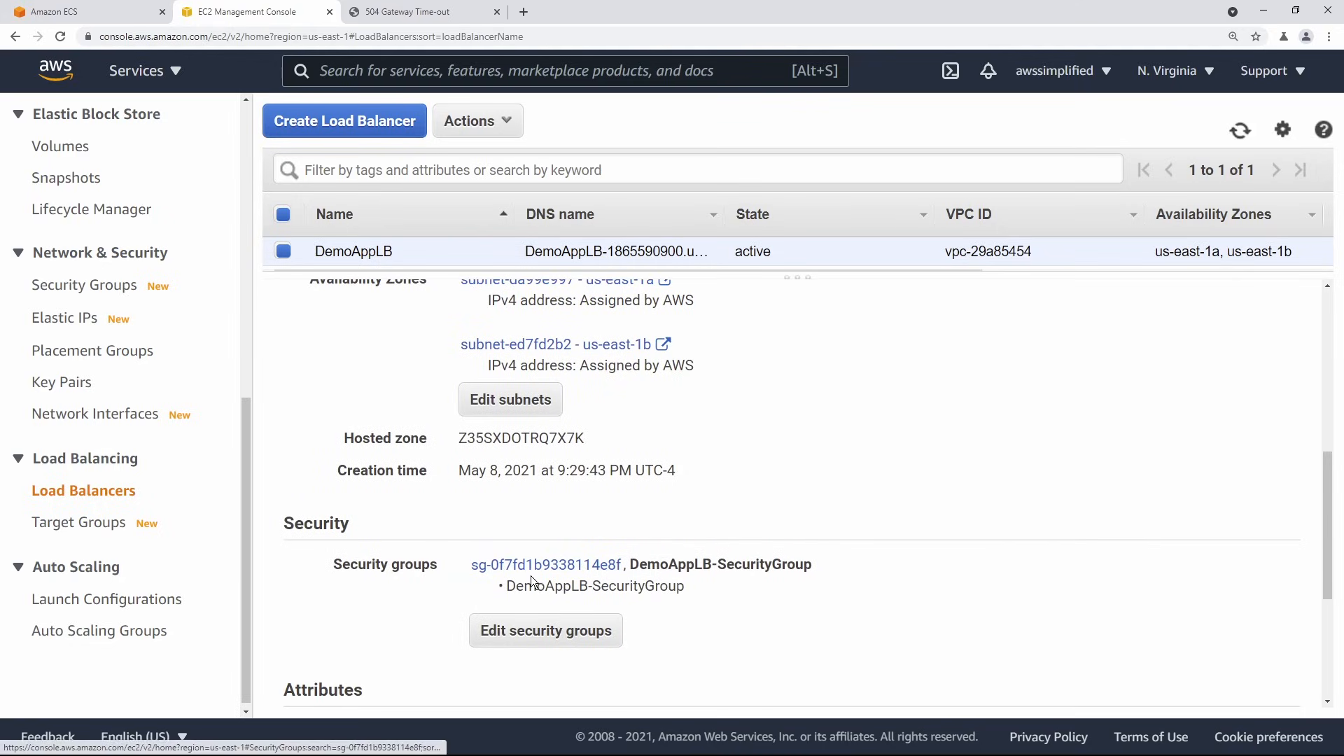
{"action": "left_click", "coordinate": [581, 565]}
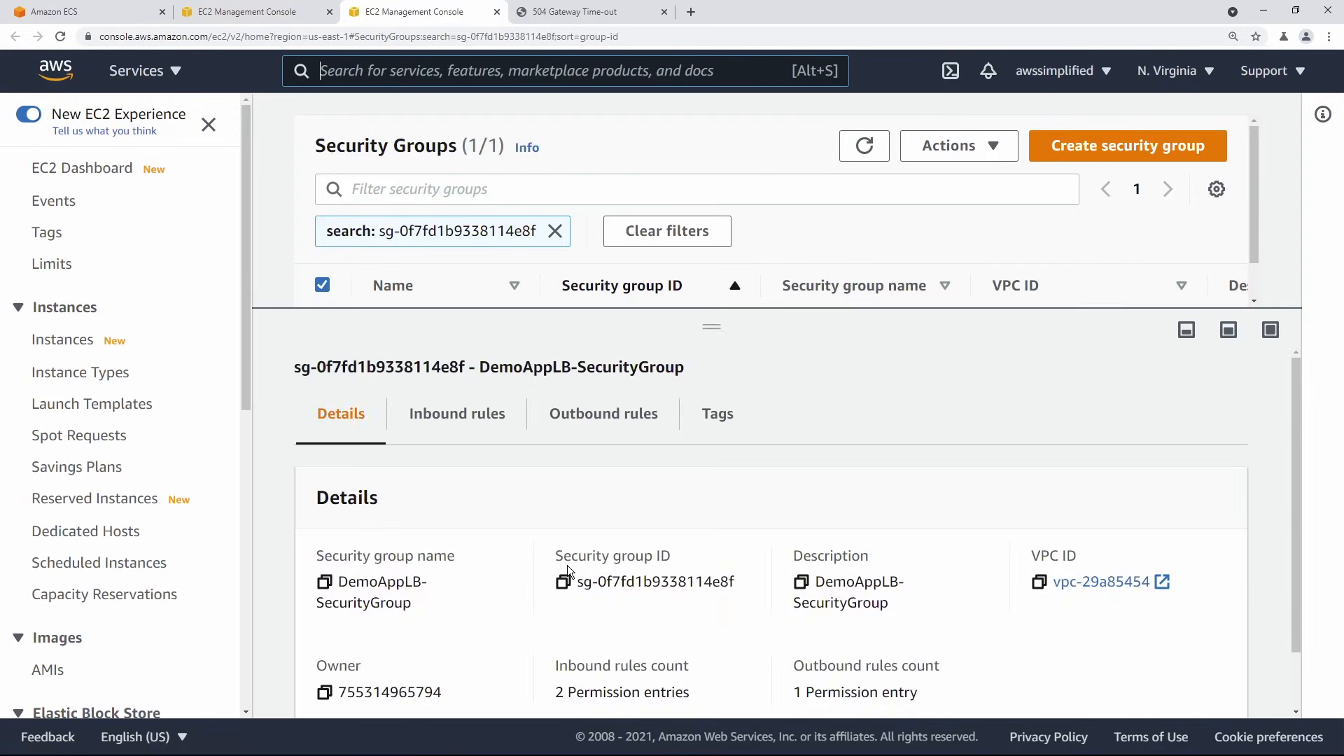
Review the inbound rules of DemoAppLB-SecurityGroup, highlighting its security group ID, and collapse the details.
{"action": "scroll", "coordinate": [594, 405], "scroll_direction": "down", "scroll_amount": 1}
{"action": "scroll", "coordinate": [1023, 451], "scroll_direction": "up", "scroll_amount": 1}
{"action": "left_click", "coordinate": [1228, 330]}
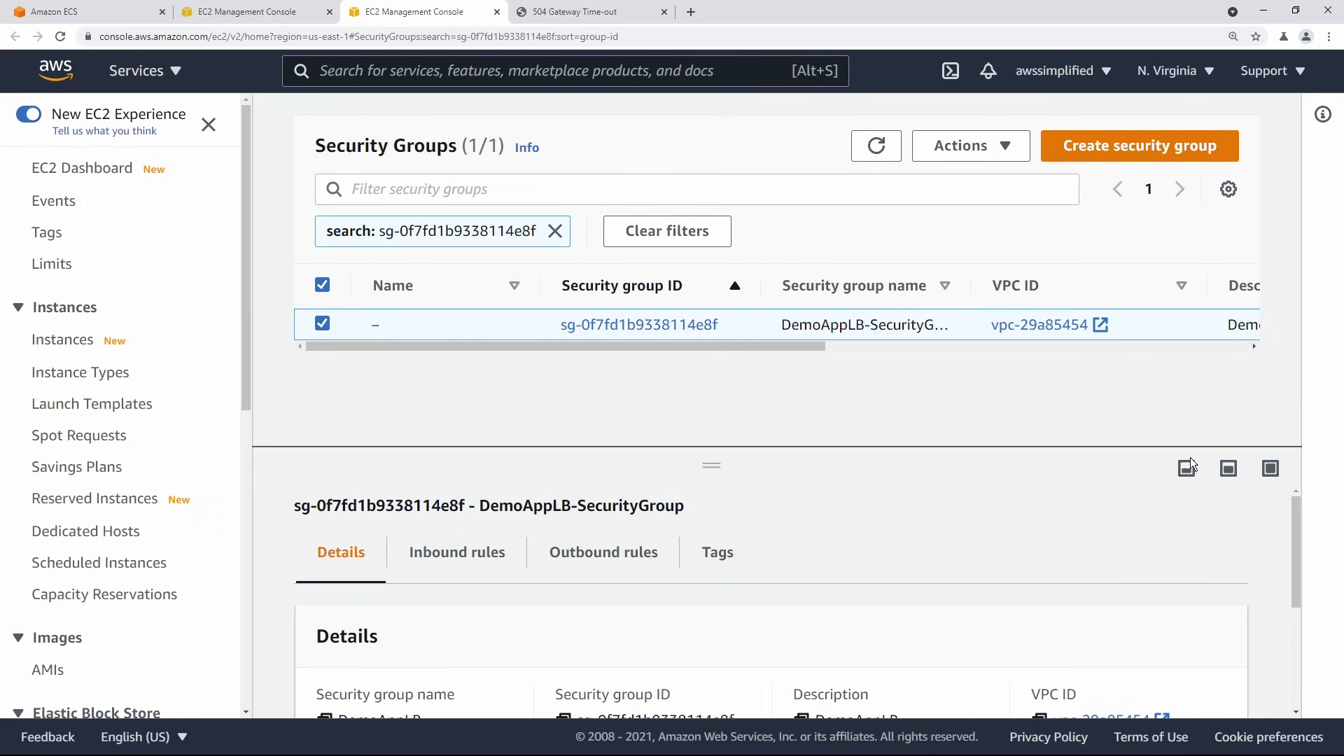
{"action": "mouse_move", "coordinate": [740, 350]}
{"action": "left_mouse_down"}
{"action": "mouse_move", "coordinate": [1120, 357]}
{"action": "mouse_move", "coordinate": [716, 355]}
{"action": "left_mouse_up"}
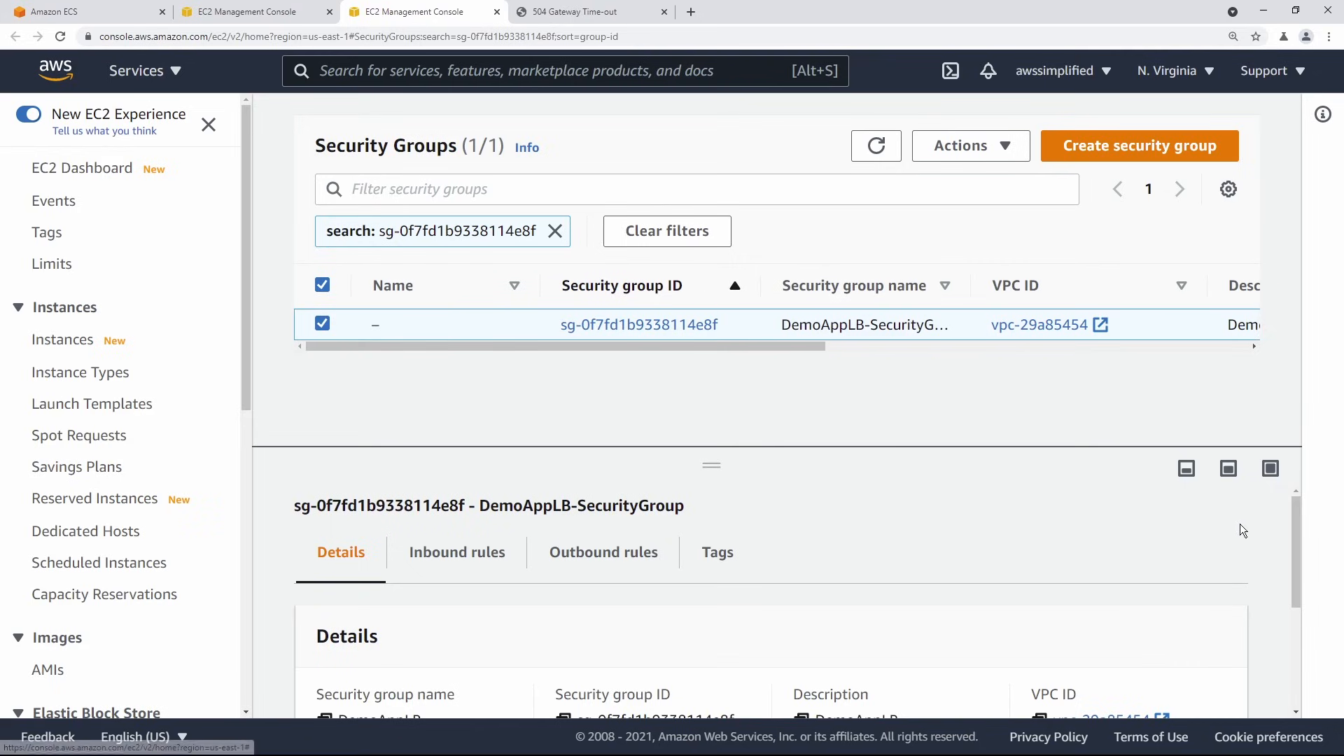
{"action": "left_click", "coordinate": [1269, 476]}
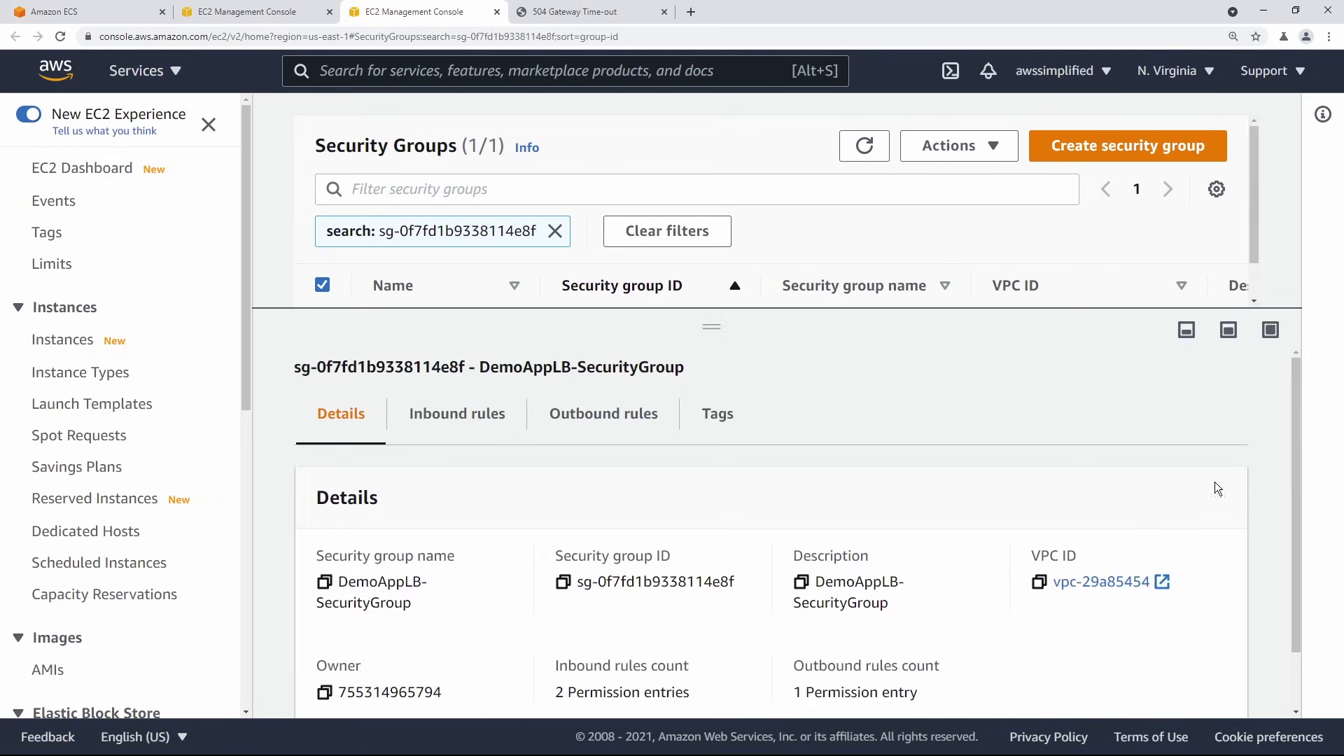
{"action": "scroll", "coordinate": [742, 463], "scroll_direction": "down", "scroll_amount": 1}
{"action": "scroll", "coordinate": [468, 406], "scroll_direction": "up", "scroll_amount": 1}
{"action": "left_click", "coordinate": [465, 421]}
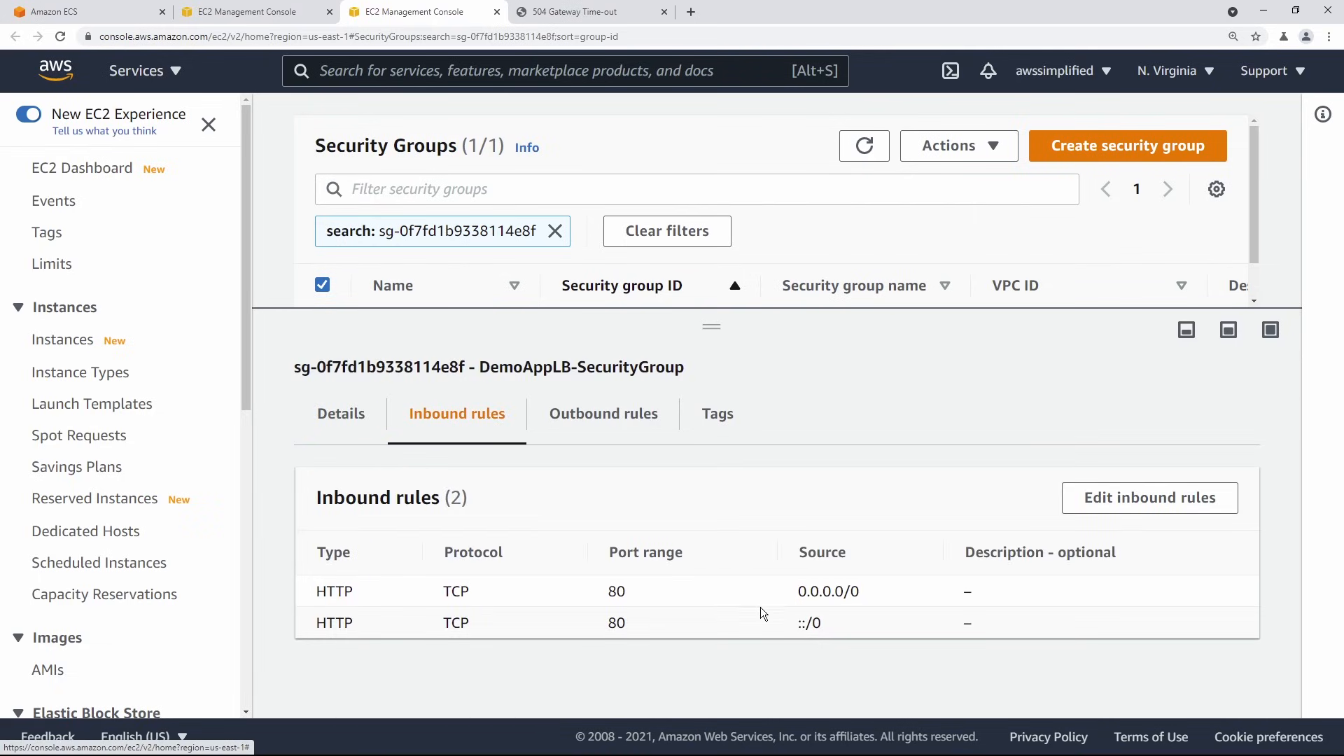
{"action": "left_click_drag", "start_coordinate": [806, 600], "coordinate": [796, 601]}
{"action": "left_click", "coordinate": [841, 640]}
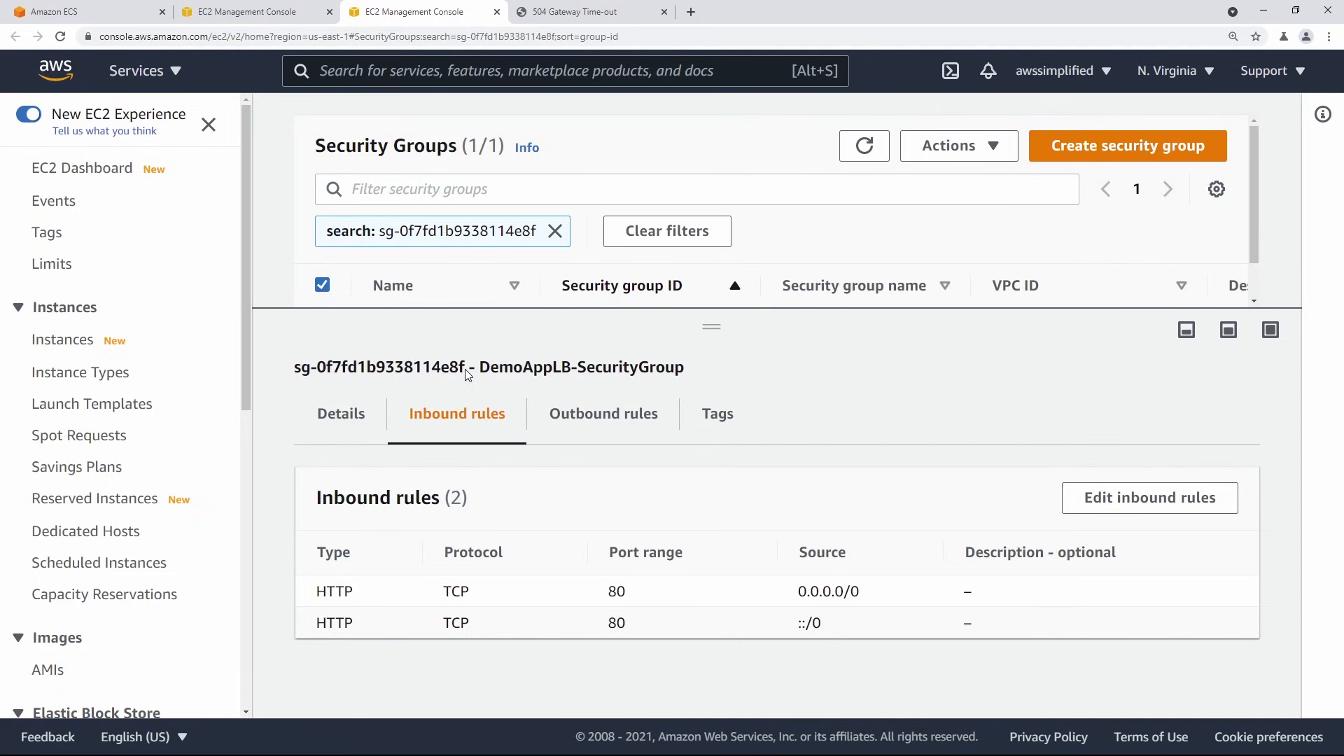
{"action": "left_click_drag", "start_coordinate": [465, 368], "coordinate": [284, 367]}
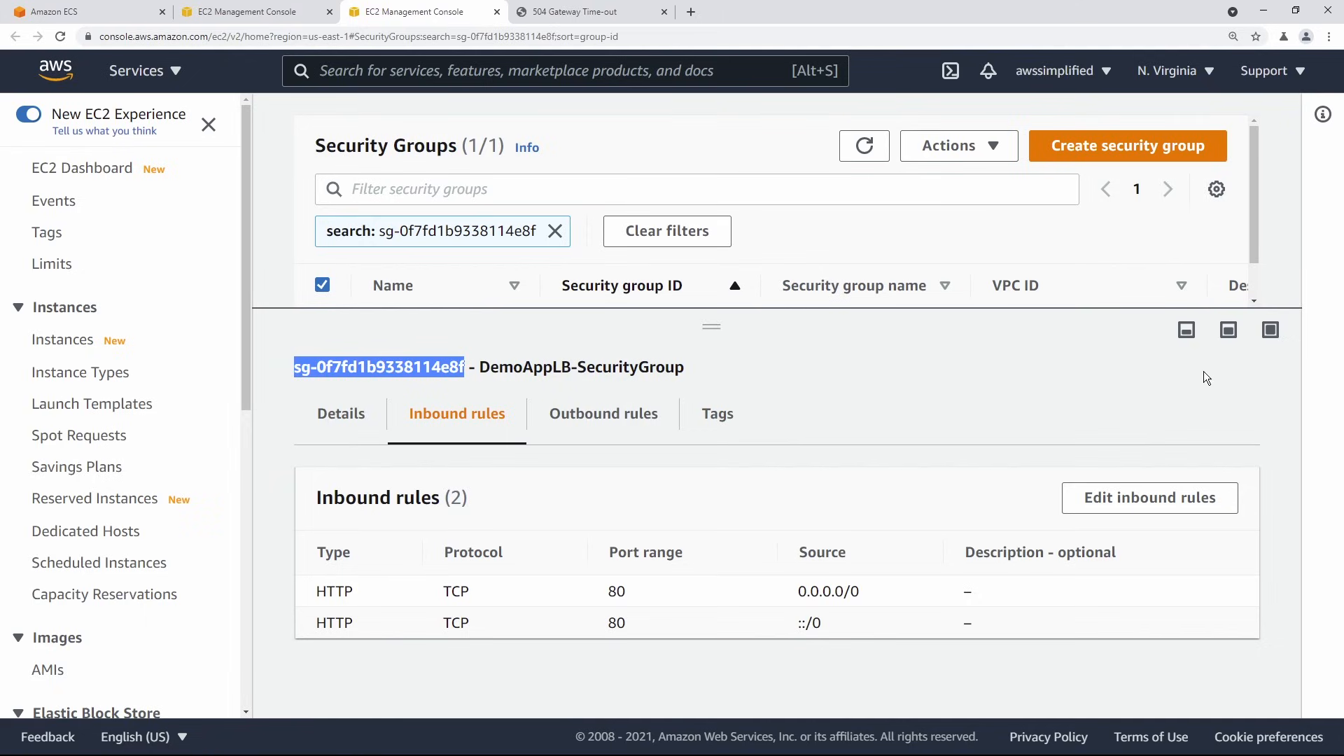
{"action": "left_click", "coordinate": [1183, 331]}
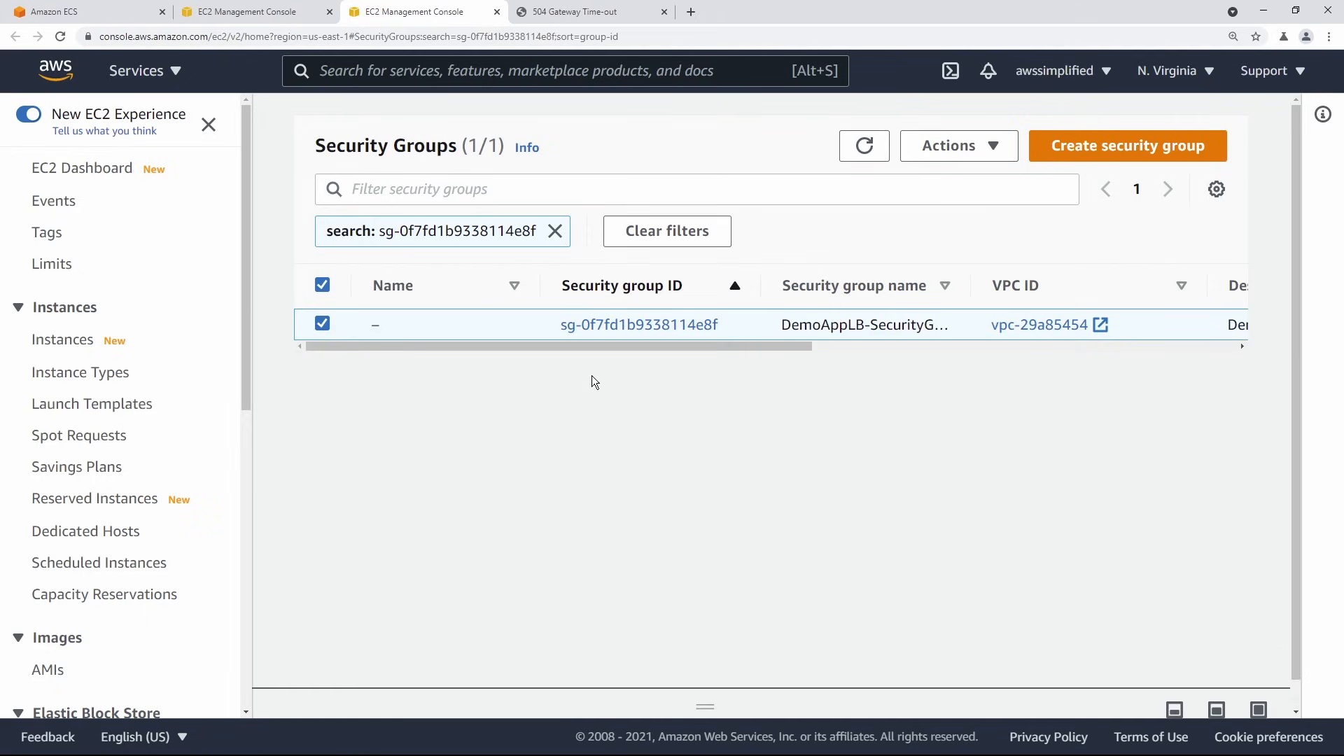
List all security groups, clear the selection of DemoAppLB-SecurityGroup, and look over the groups' names and descriptions.
{"action": "scroll", "coordinate": [168, 483], "scroll_direction": "down", "scroll_amount": 5}
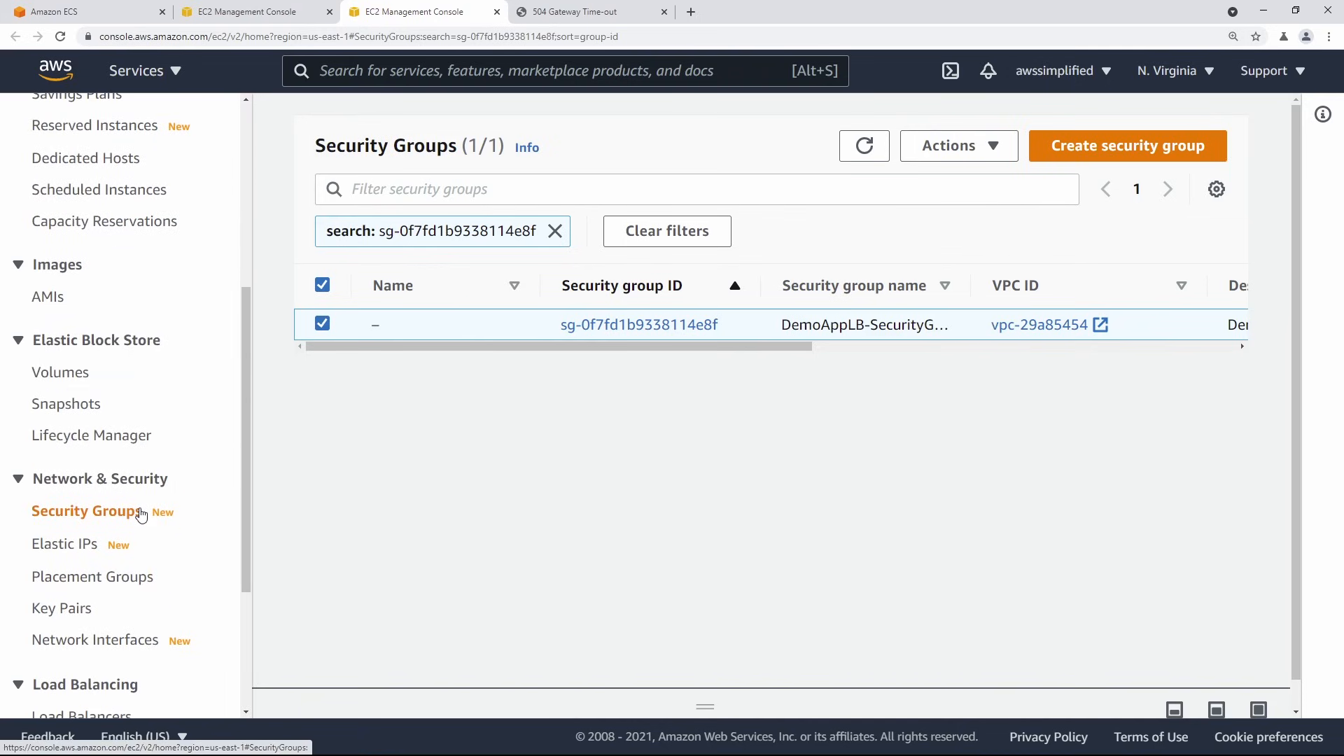
{"action": "left_click", "coordinate": [132, 513]}
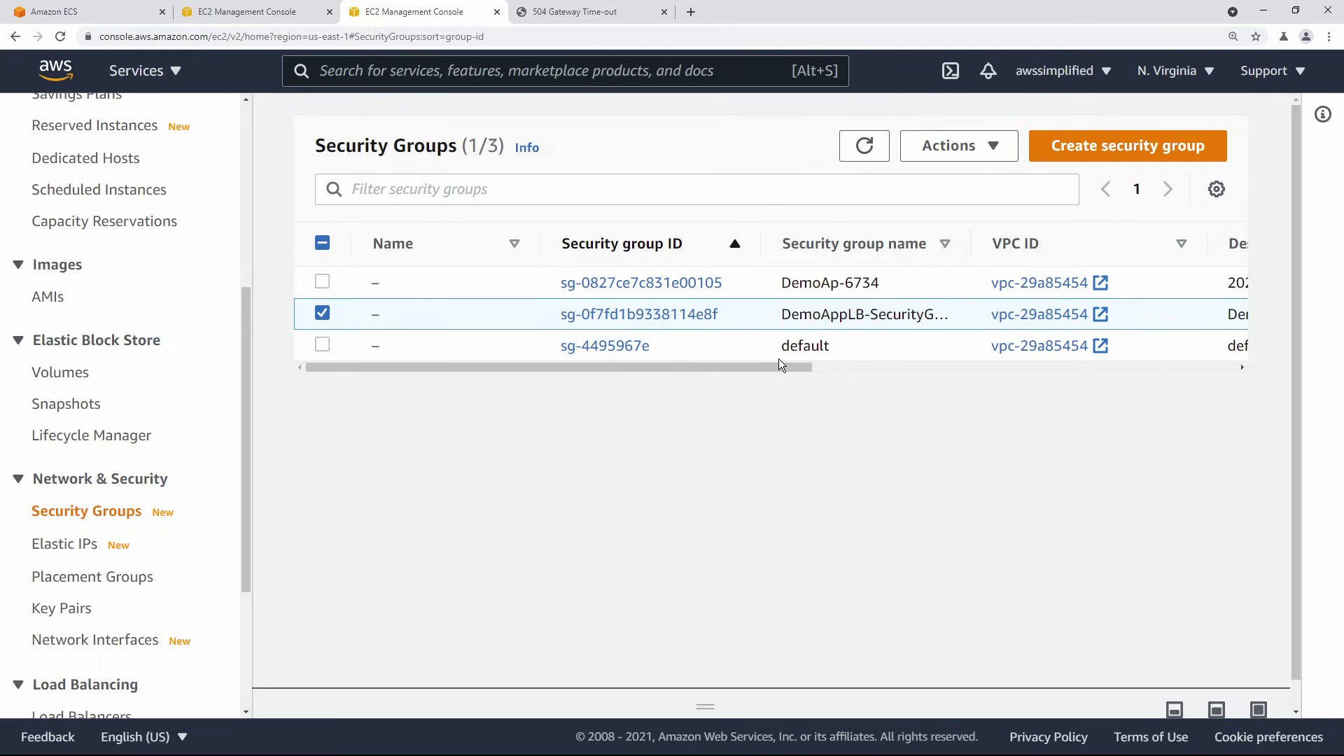
{"action": "left_click_drag", "start_coordinate": [780, 365], "coordinate": [703, 368]}
{"action": "left_click", "coordinate": [322, 312]}
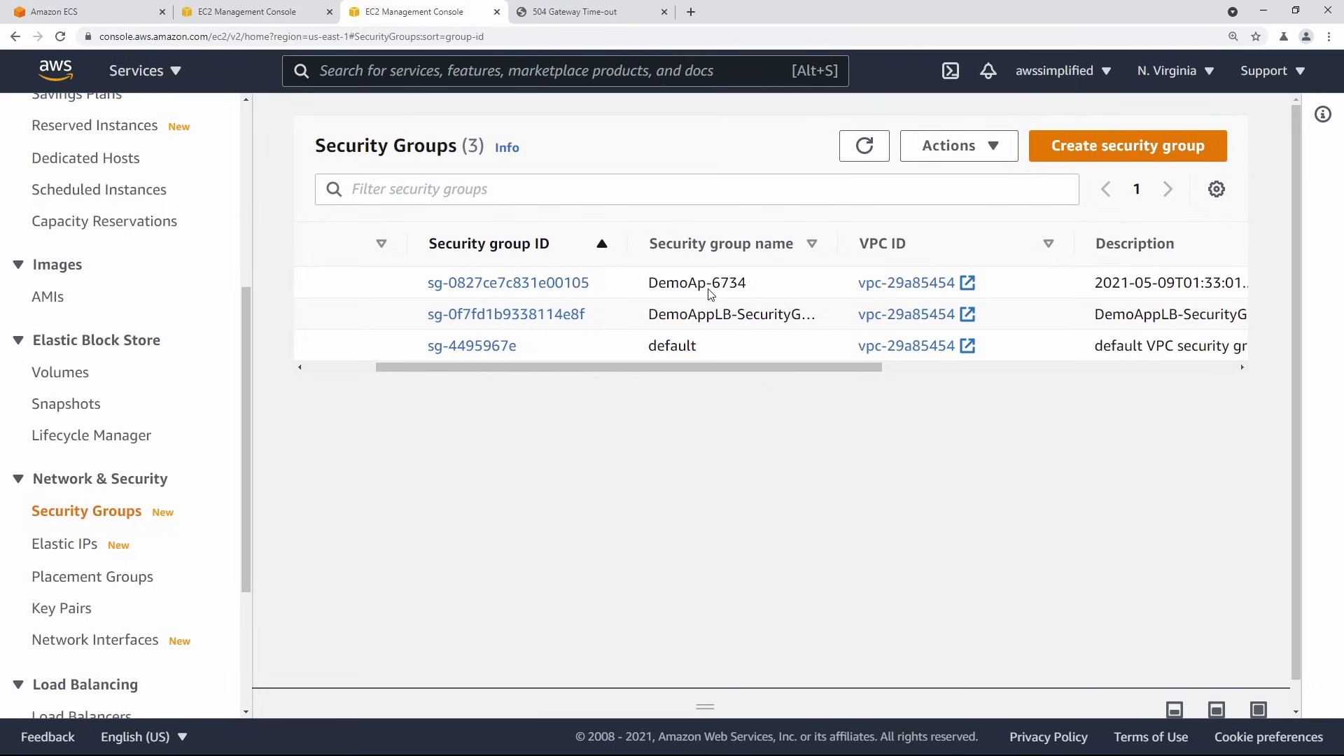
{"action": "left_click_drag", "start_coordinate": [755, 368], "coordinate": [622, 359]}
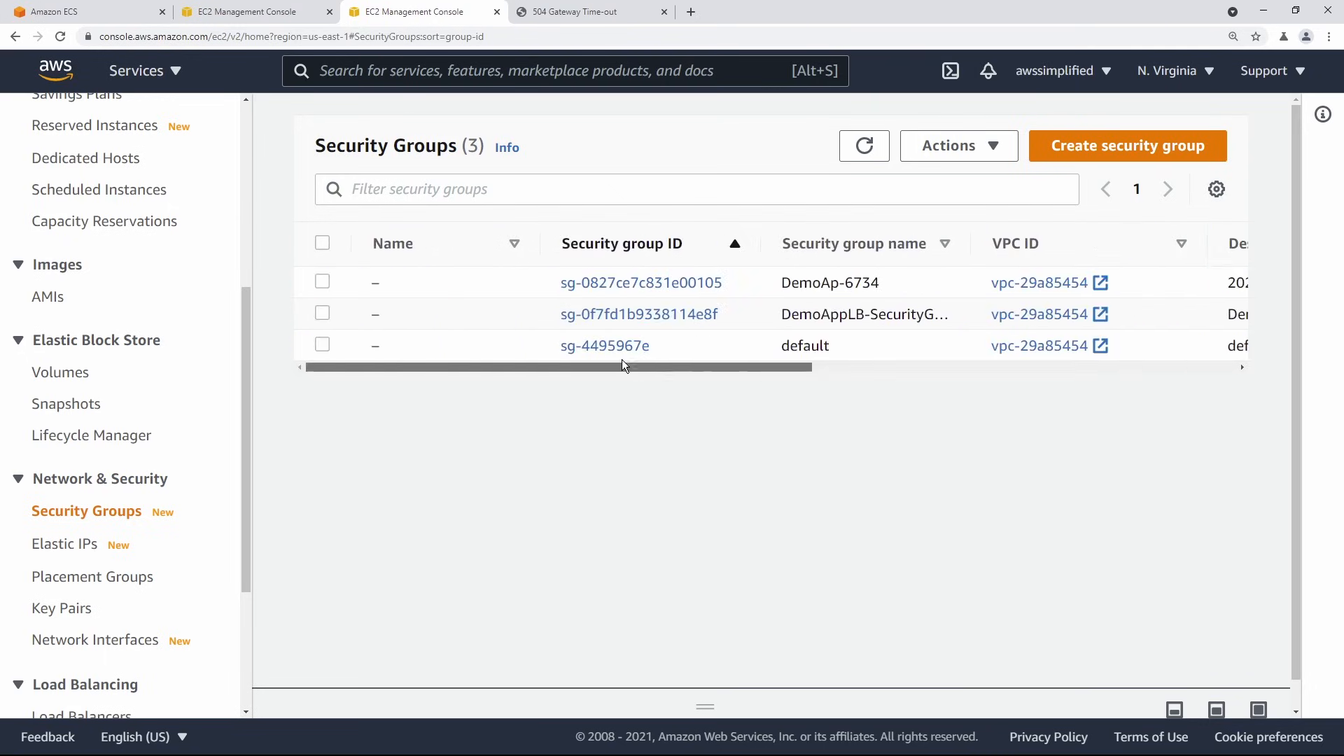
Open the security group listed under DemoAppService's network access in ECS, and enlarge the page and the group's details view.
{"action": "left_click", "coordinate": [105, 21]}
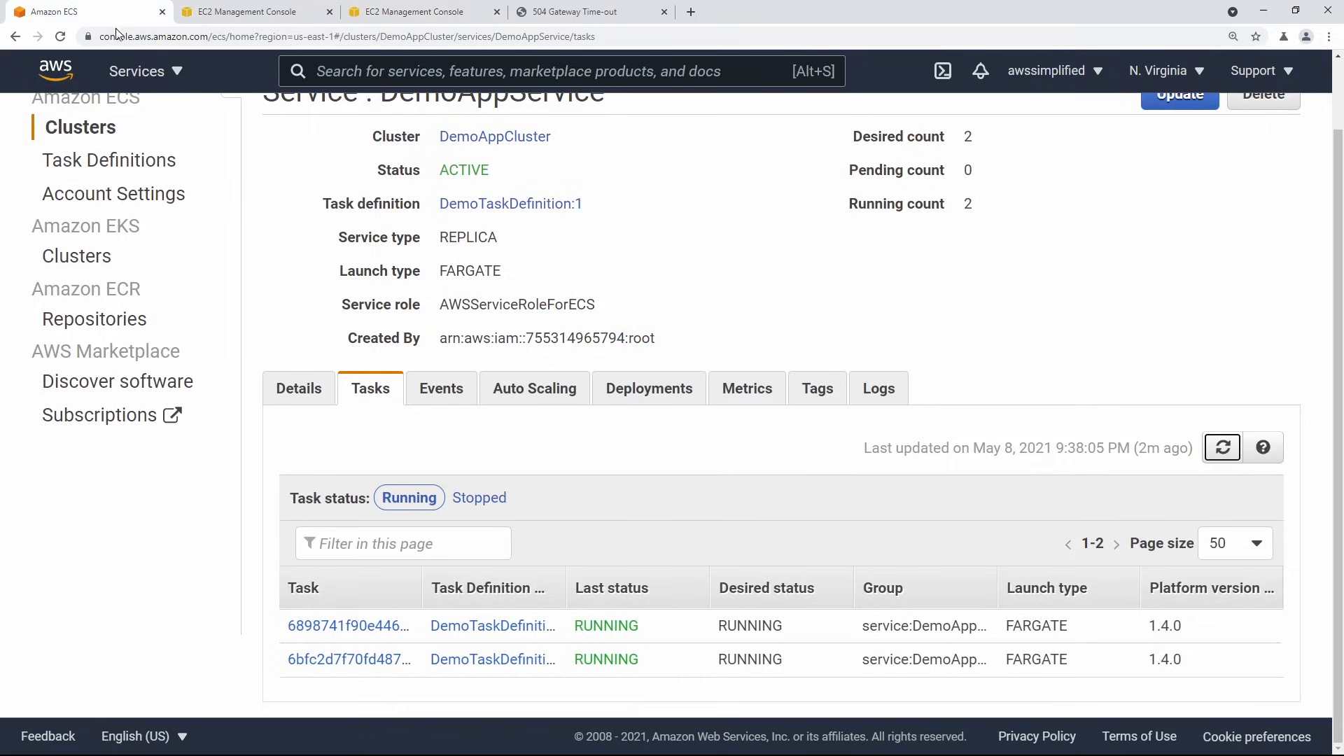
{"action": "scroll", "coordinate": [300, 388], "scroll_direction": "up", "scroll_amount": 2}
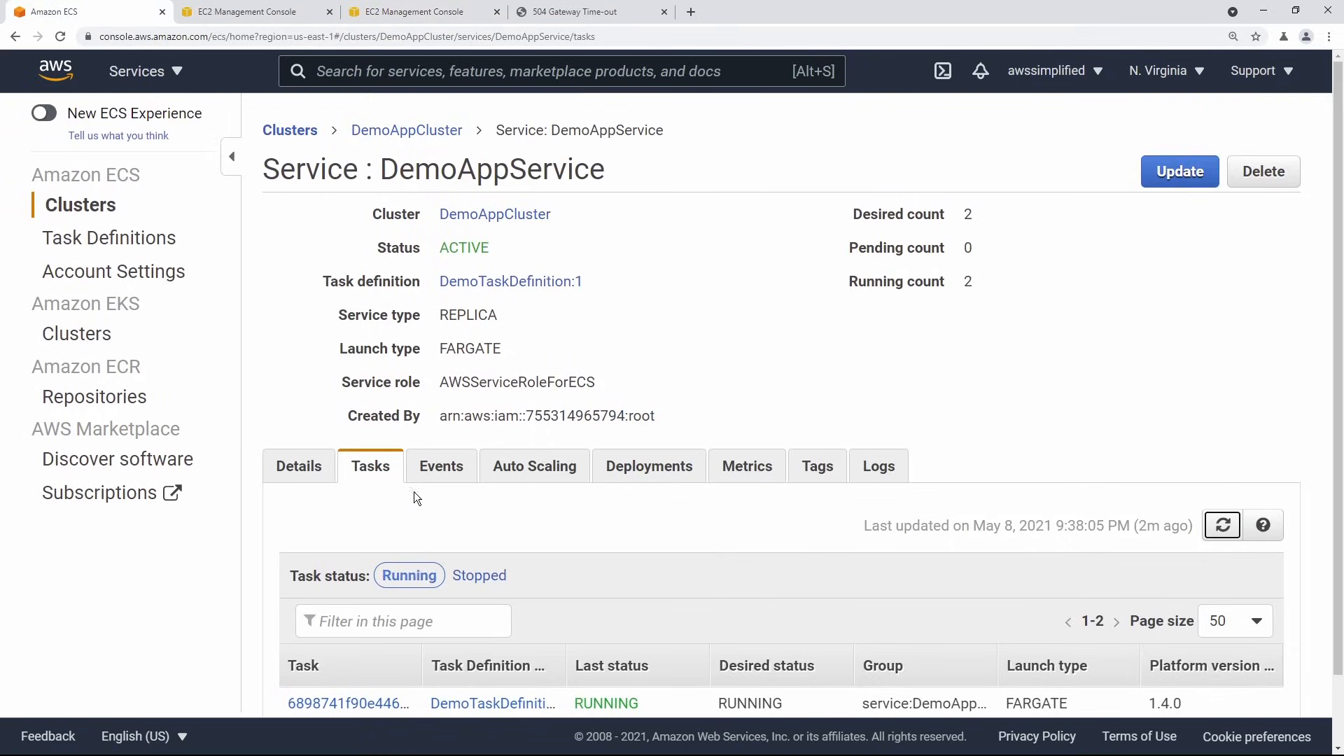
{"action": "left_click", "coordinate": [324, 468]}
{"action": "scroll", "coordinate": [571, 617], "scroll_direction": "down", "scroll_amount": 4}
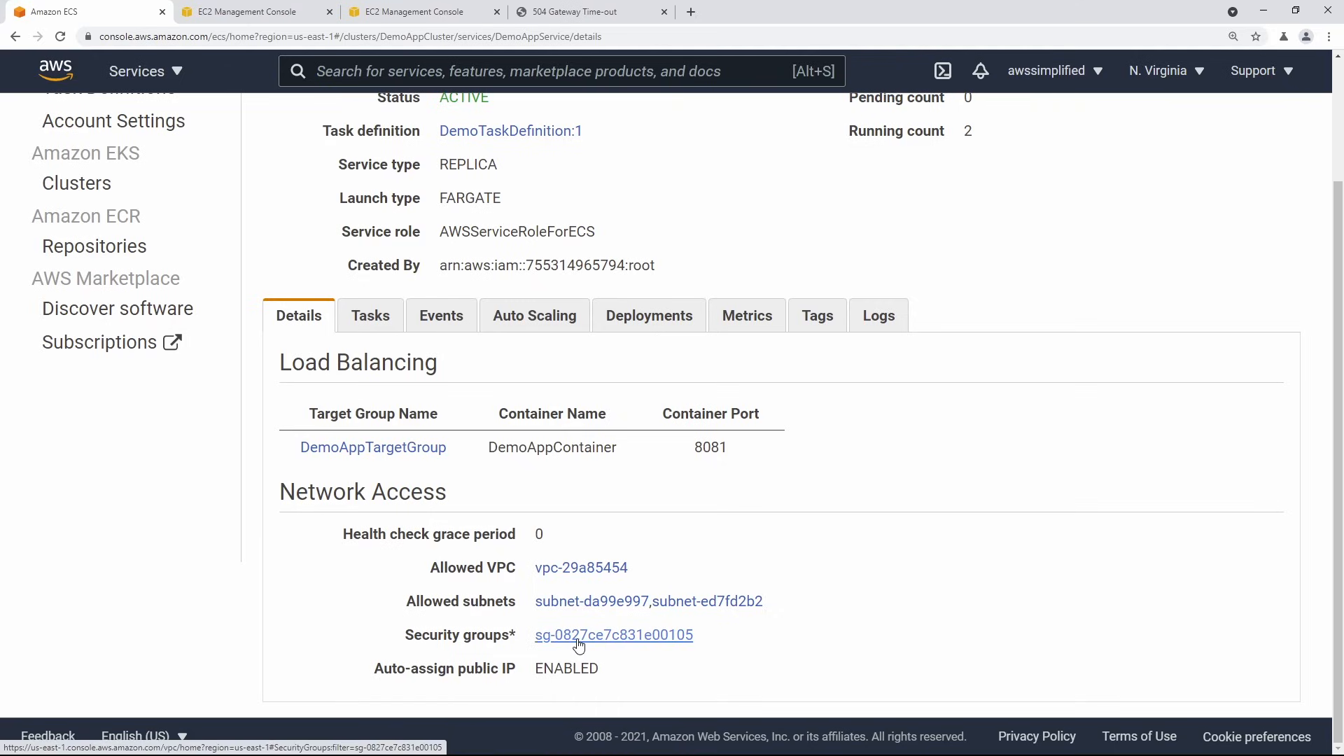
{"action": "left_click", "coordinate": [628, 634]}
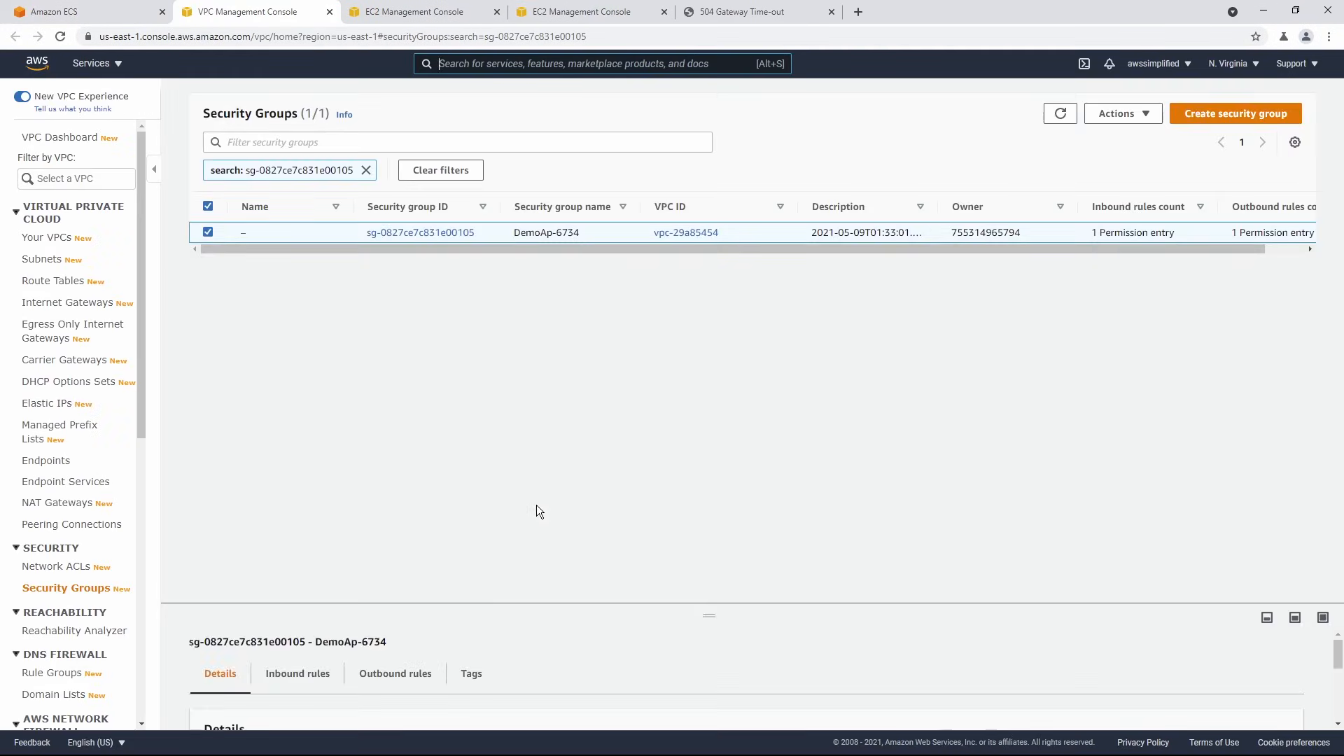
{"action": "key", "text": "ctrl+plus"}
{"action": "key", "text": "ctrl+plus"}
{"action": "key", "text": "ctrl+plus"}
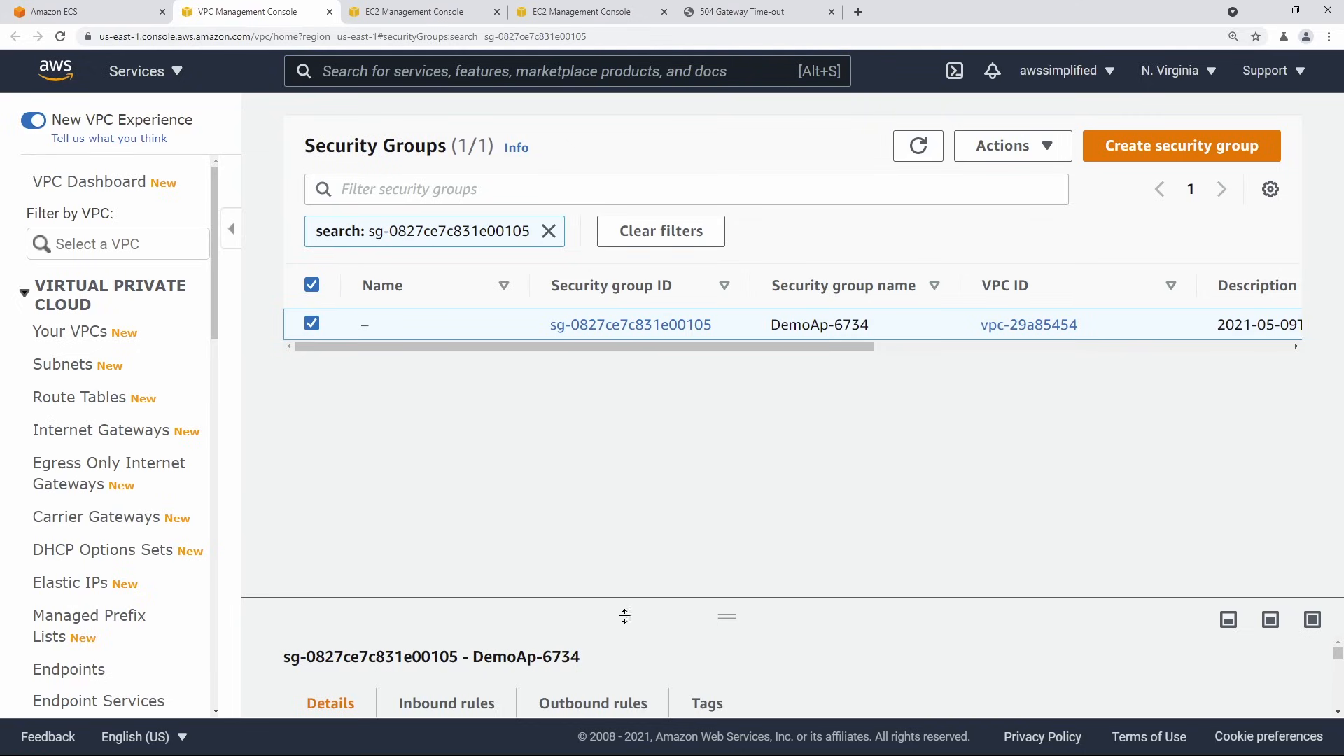
{"action": "left_click", "coordinate": [1271, 621]}
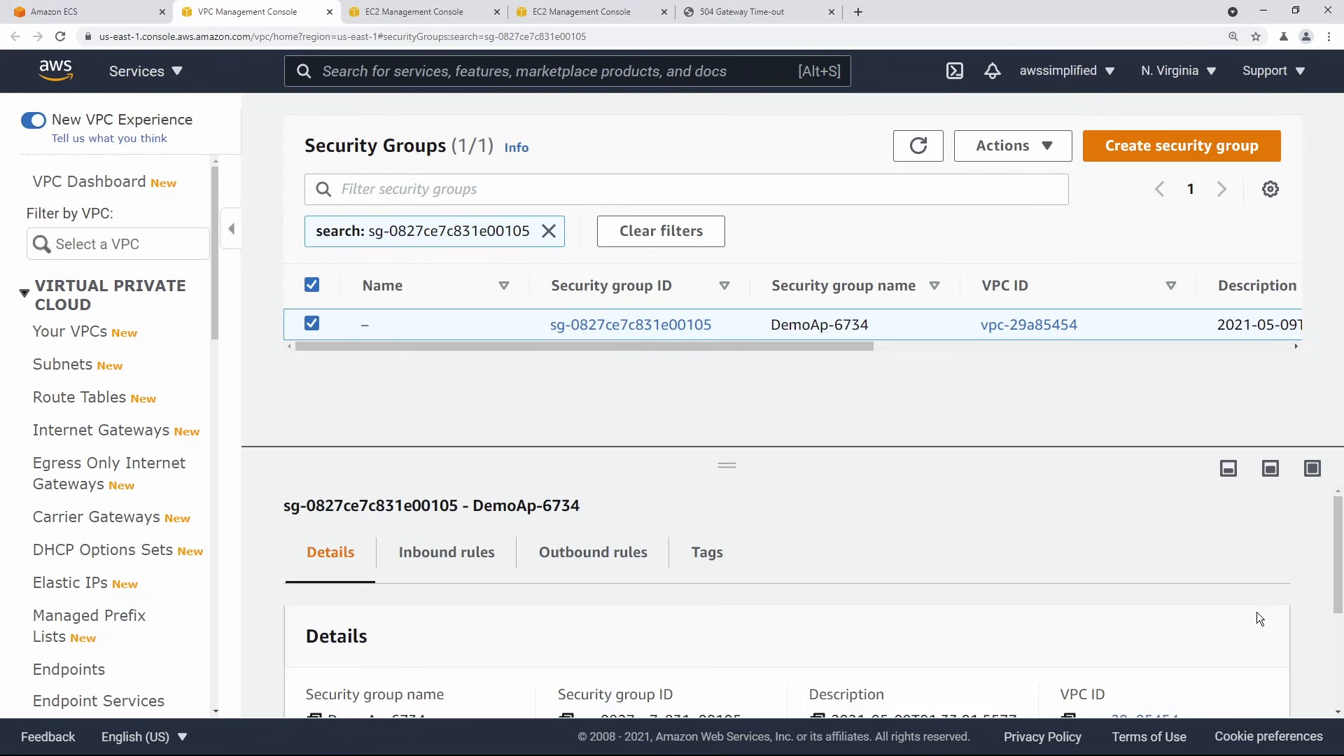
Review the inbound rules of security group DemoAp-6734, highlighting the HTTP rule's type, protocol and port, and its source.
{"action": "left_click", "coordinate": [1312, 468]}
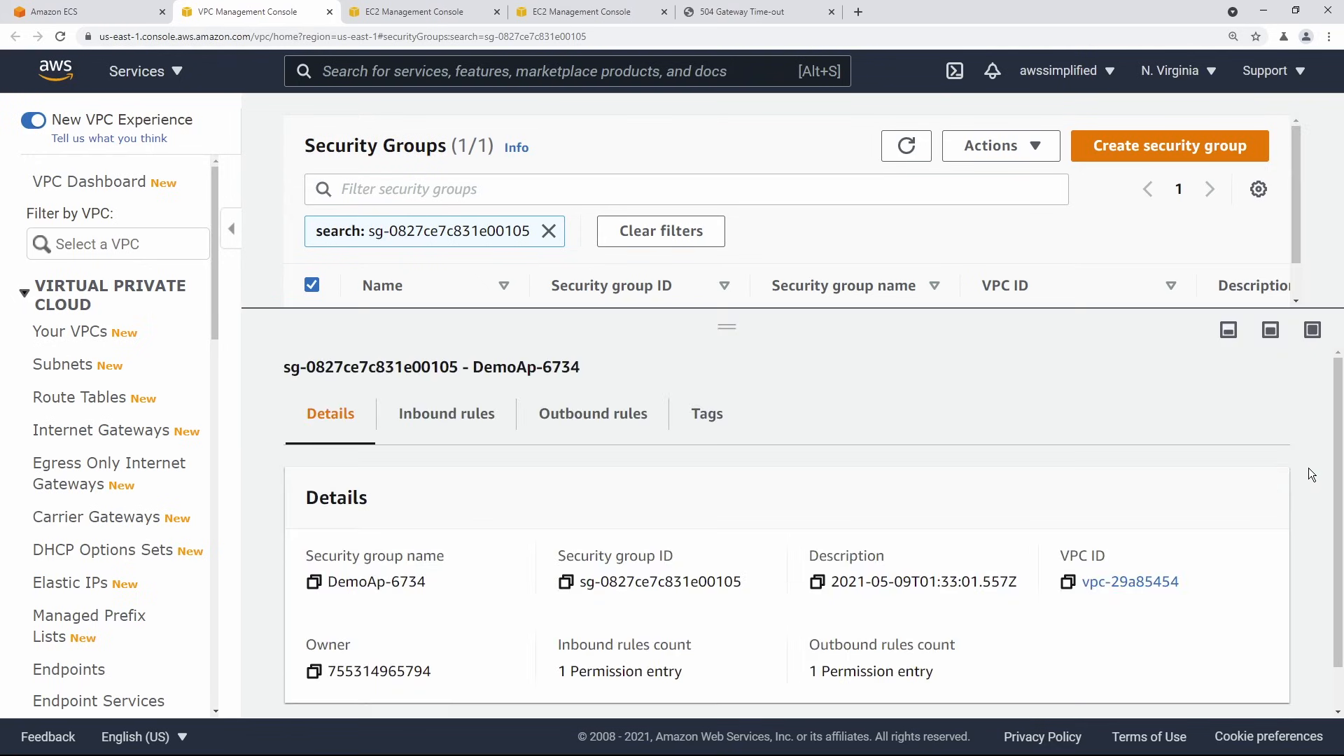
{"action": "left_click", "coordinate": [422, 424]}
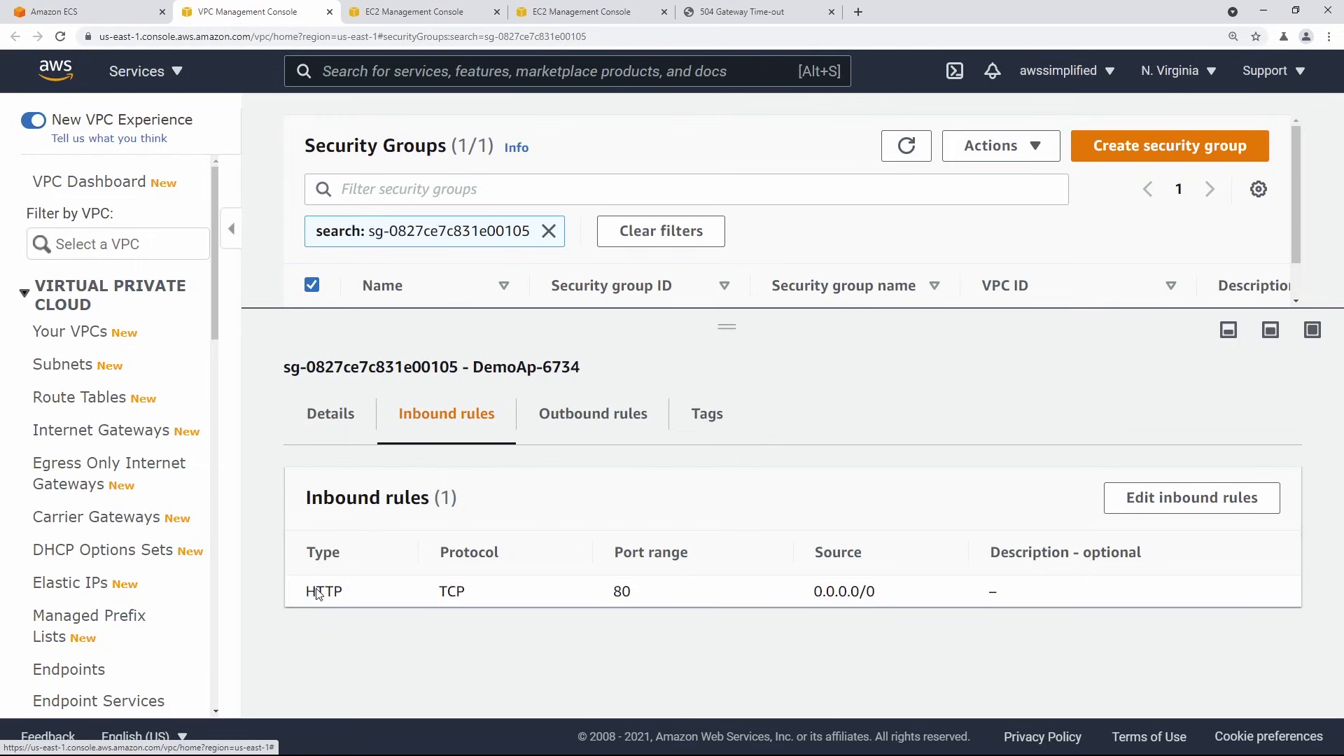
{"action": "left_click_drag", "start_coordinate": [308, 593], "coordinate": [531, 597]}
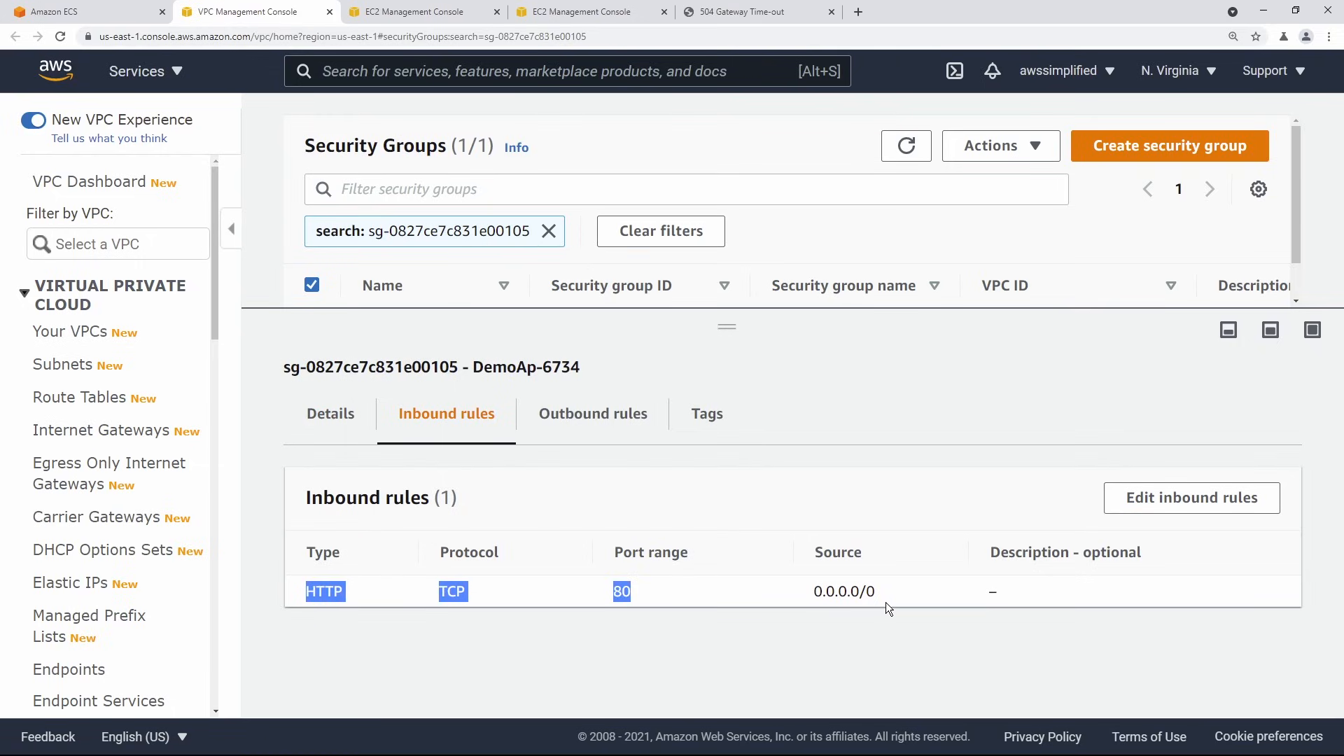
{"action": "left_click_drag", "start_coordinate": [886, 601], "coordinate": [823, 593]}
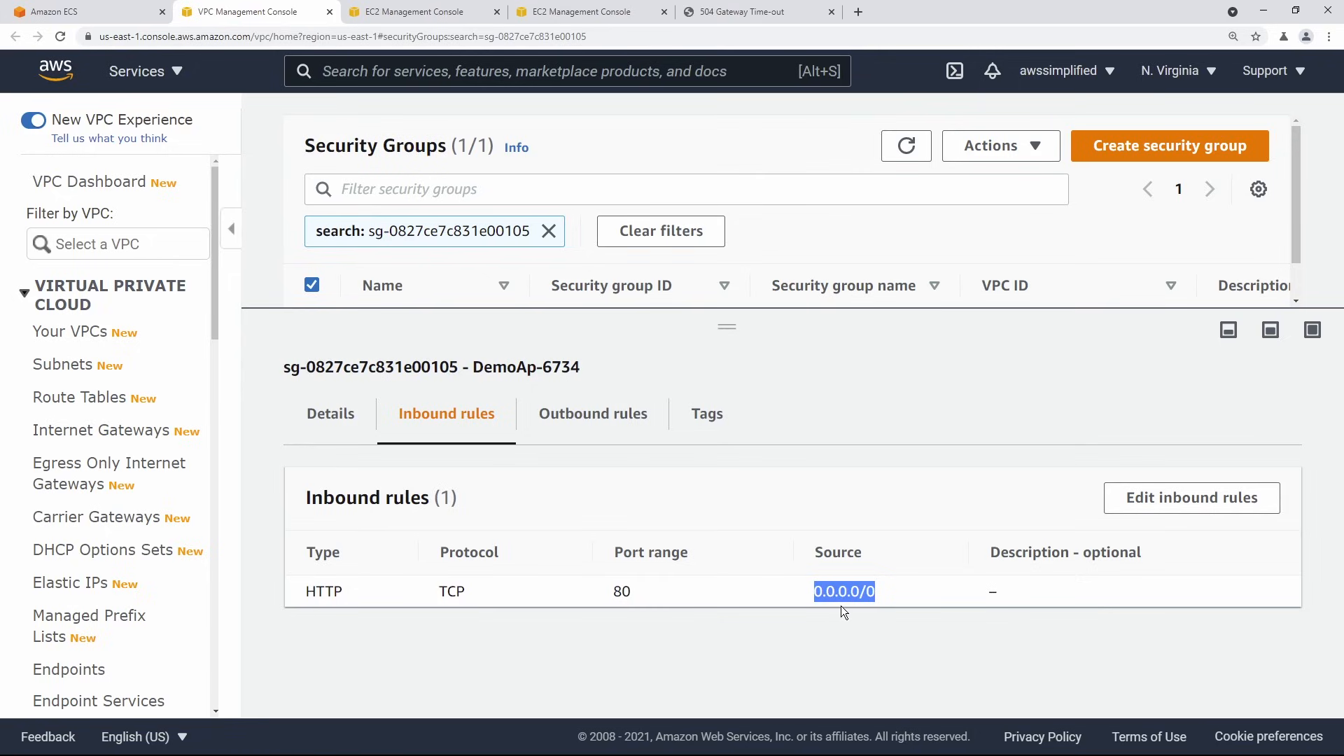
Return to DemoAppService in ECS, go up to DemoAppCluster, and show the cluster's tasks.
{"action": "left_click", "coordinate": [115, 11]}
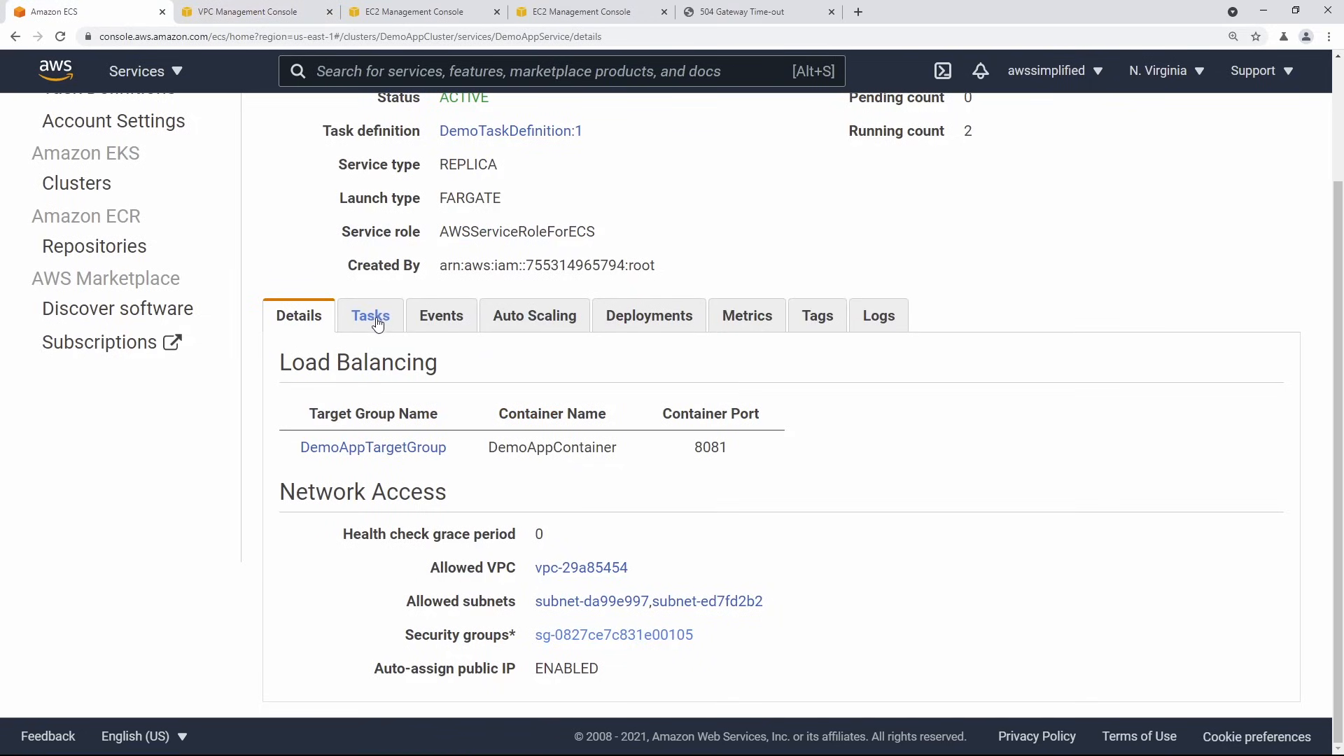
{"action": "scroll", "coordinate": [418, 462], "scroll_direction": "up", "scroll_amount": 2}
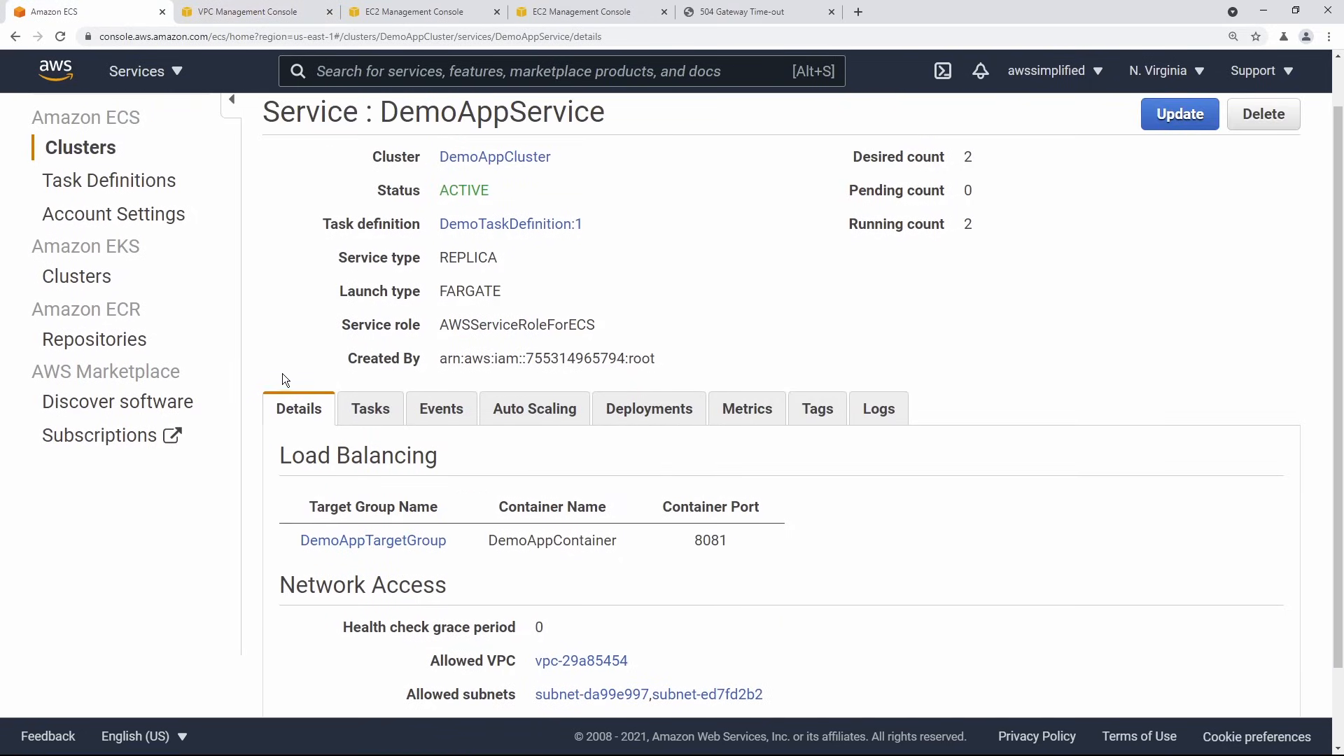
{"action": "scroll", "coordinate": [282, 375], "scroll_direction": "up", "scroll_amount": 1}
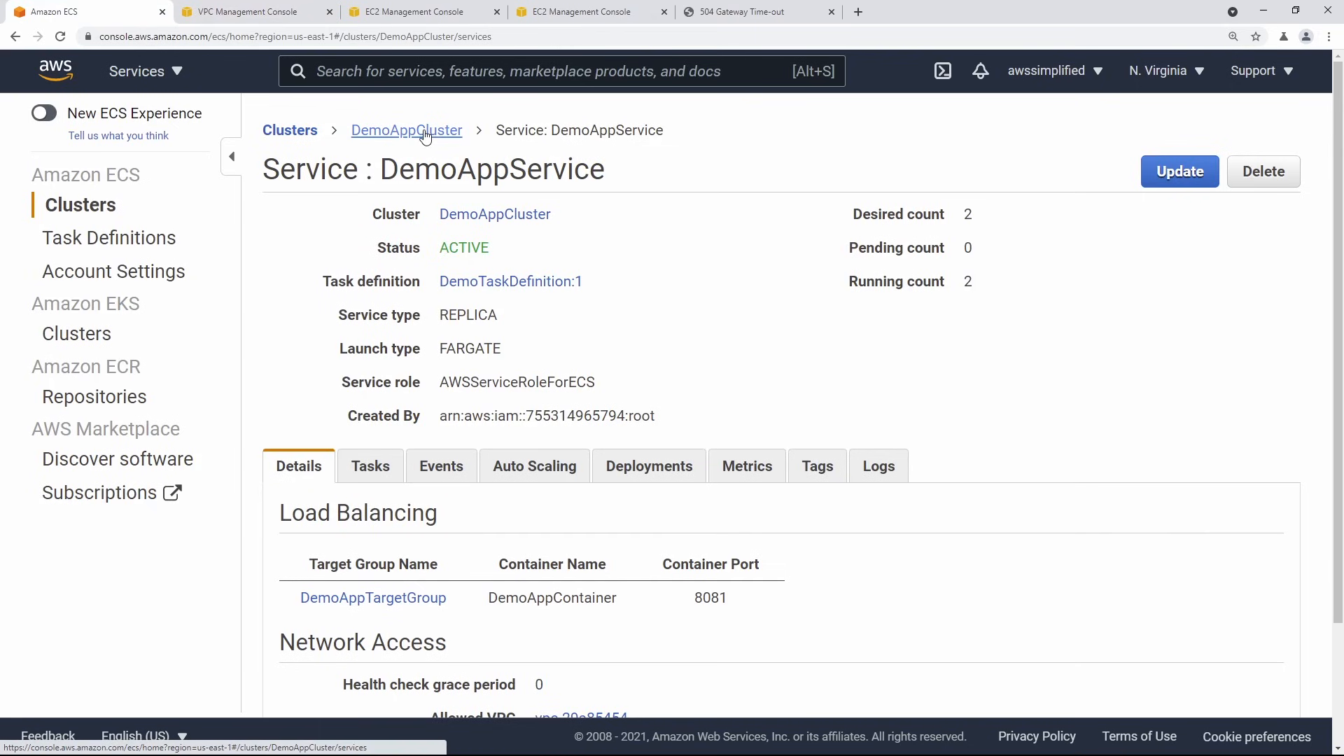
{"action": "left_click", "coordinate": [419, 133]}
{"action": "scroll", "coordinate": [350, 629], "scroll_direction": "down", "scroll_amount": 1}
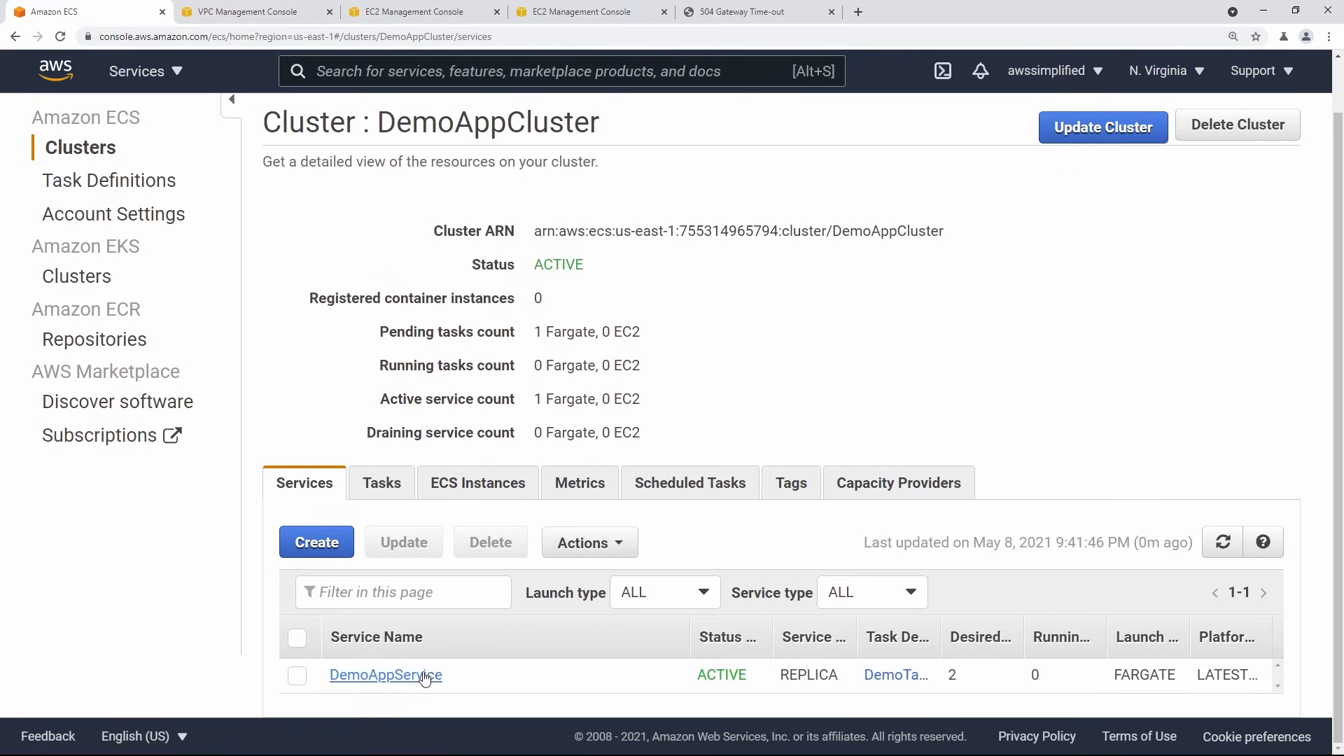
{"action": "left_click", "coordinate": [381, 482]}
{"action": "scroll", "coordinate": [392, 630], "scroll_direction": "down", "scroll_amount": 1}
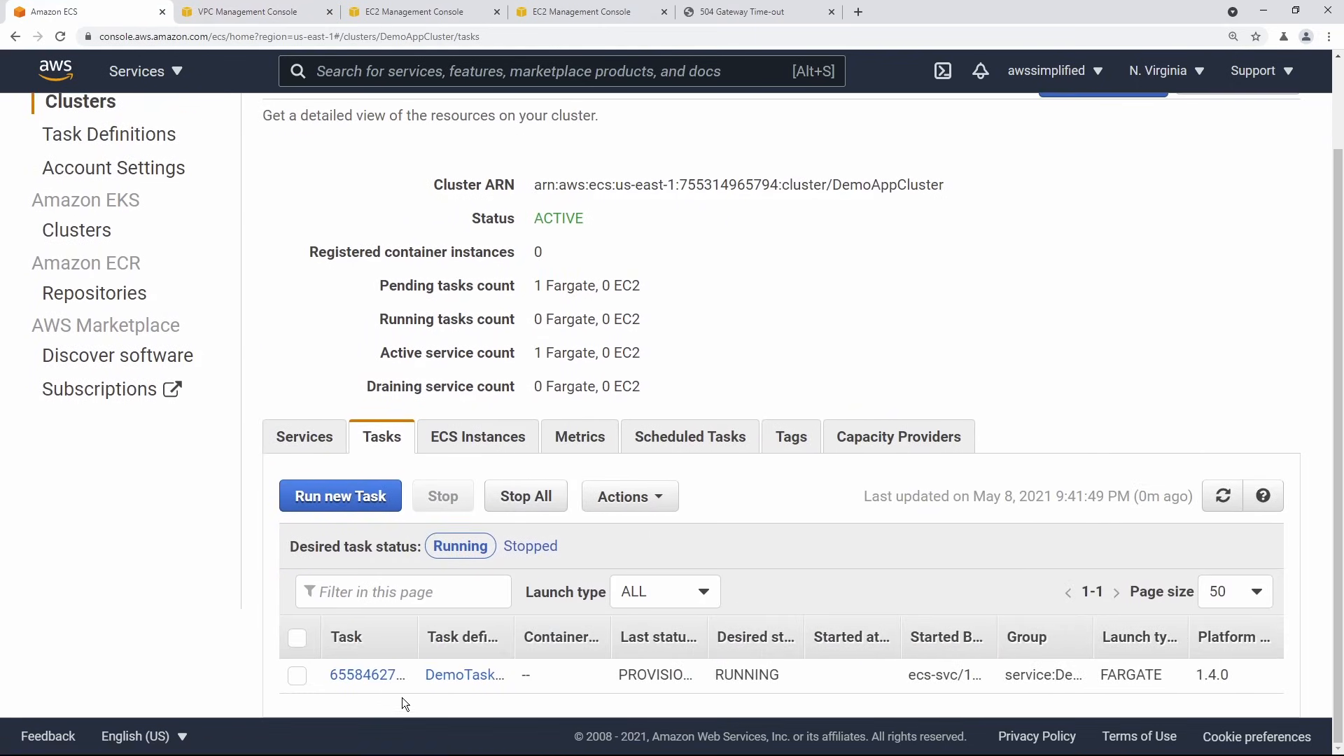
Look over the listed task's network and container details and return to the cluster's task list.
{"action": "left_click", "coordinate": [376, 690]}
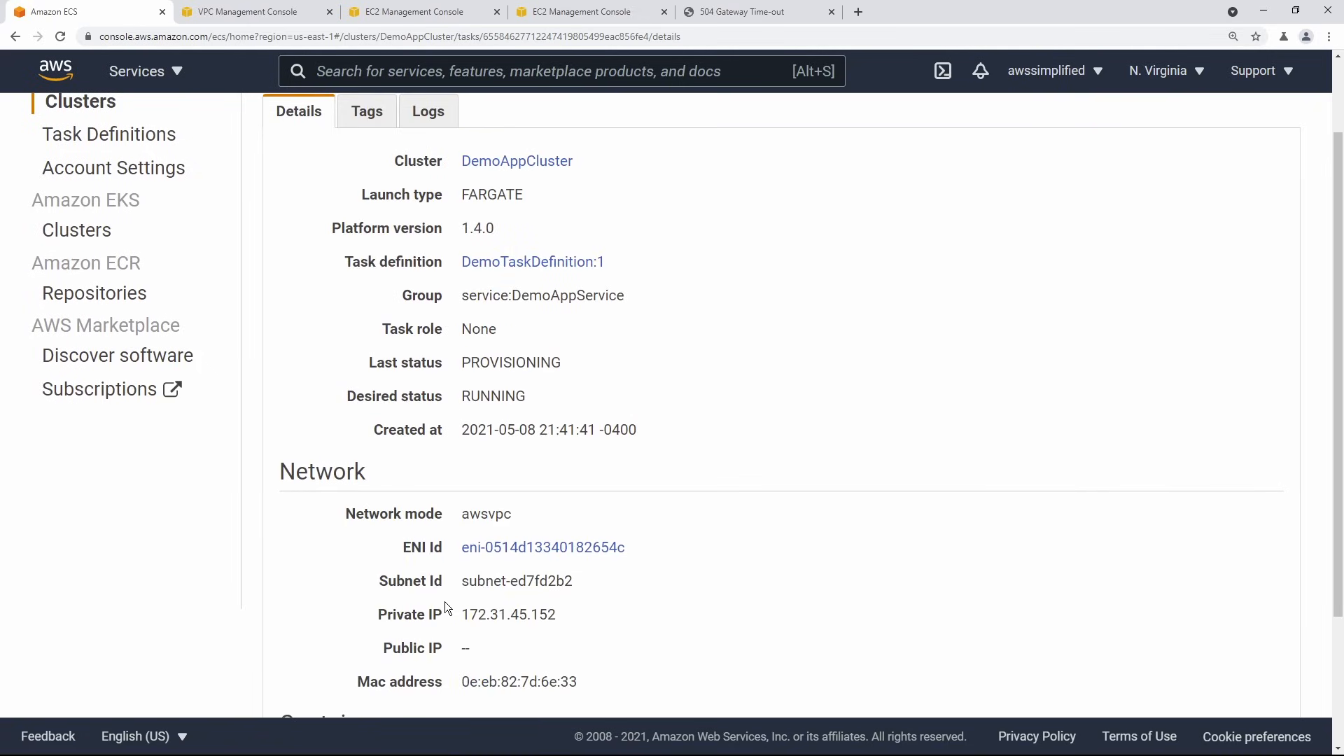
{"action": "scroll", "coordinate": [444, 603], "scroll_direction": "down", "scroll_amount": 3}
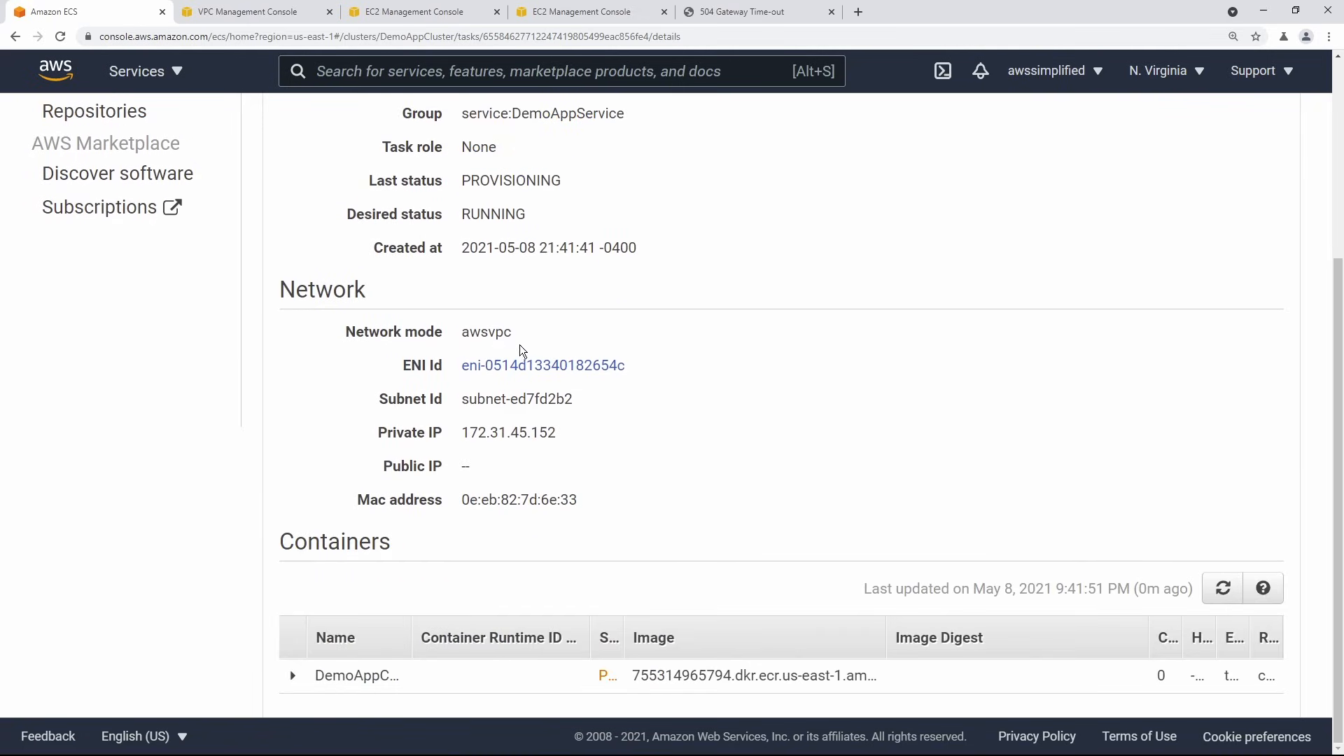
{"action": "key", "text": "alt+Left"}
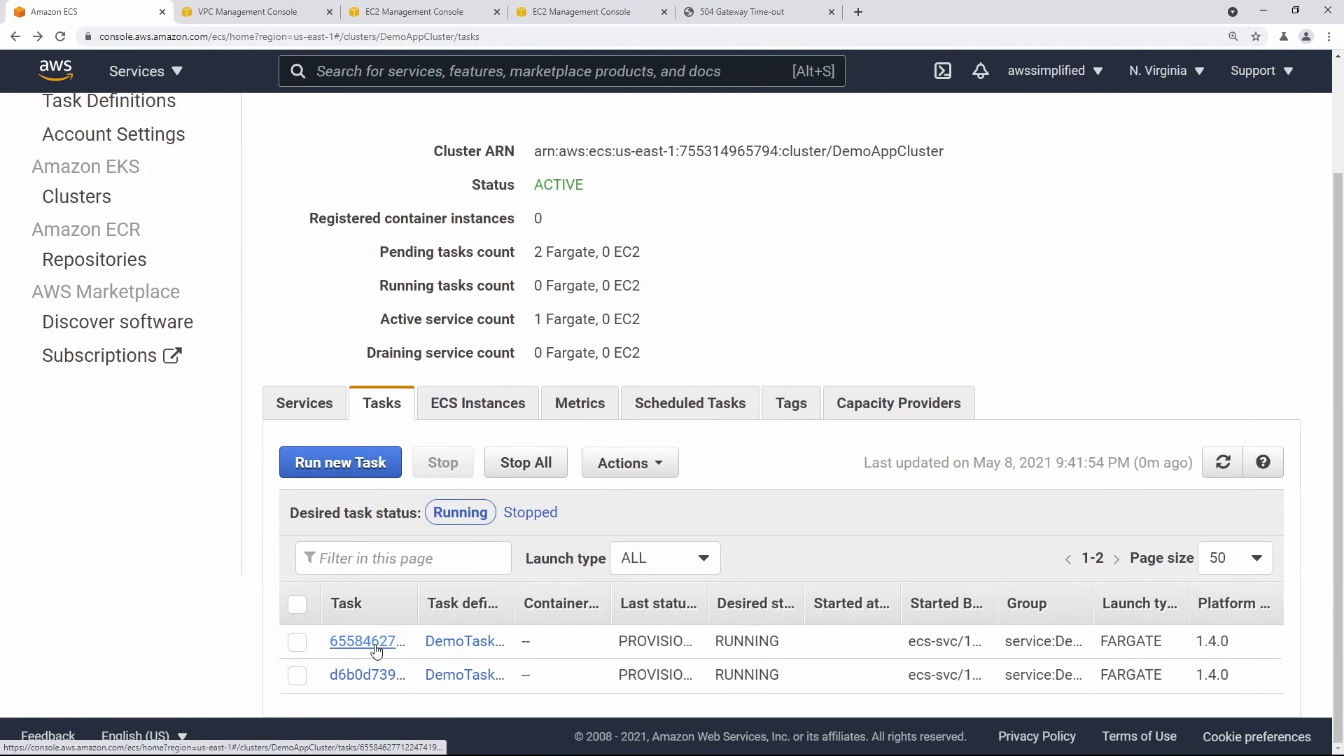
List DemoAppService's tasks from the cluster's services and open the first task.
{"action": "left_click", "coordinate": [318, 413]}
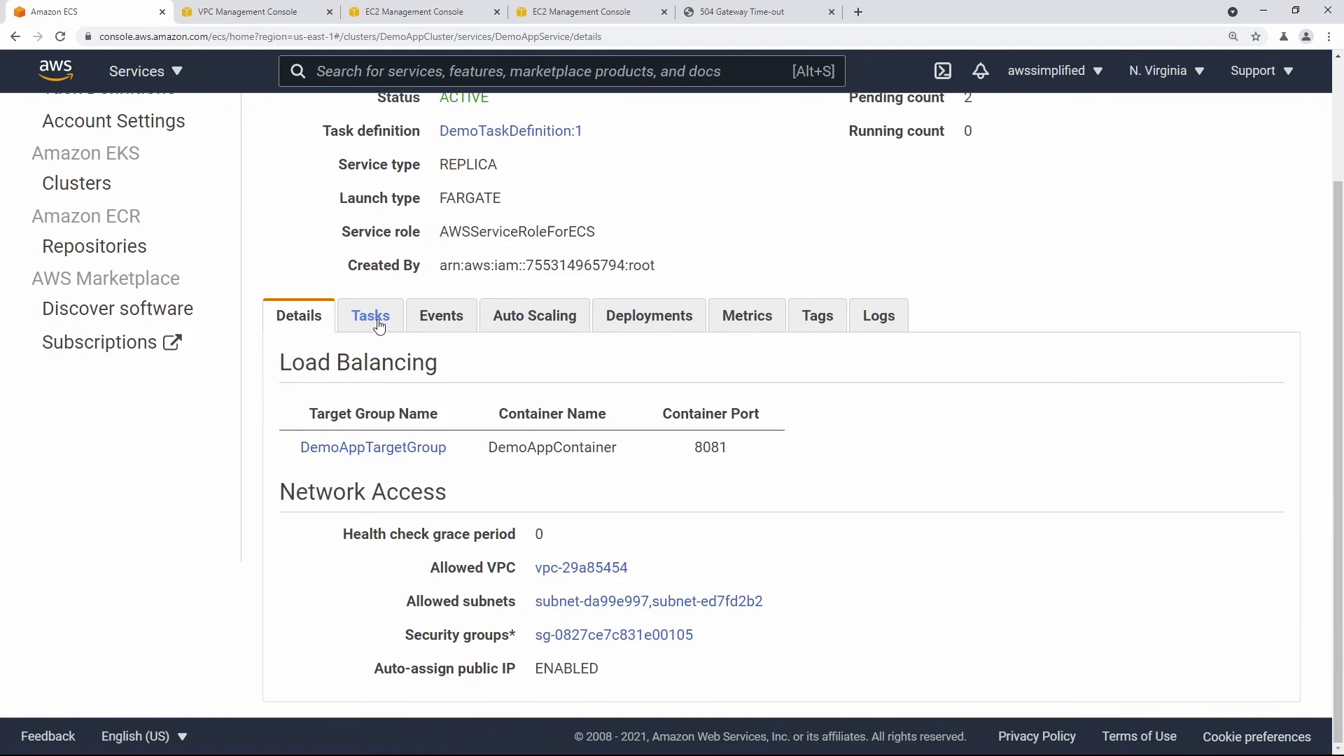
{"action": "left_click", "coordinate": [378, 319]}
{"action": "scroll", "coordinate": [470, 590], "scroll_direction": "down", "scroll_amount": 1}
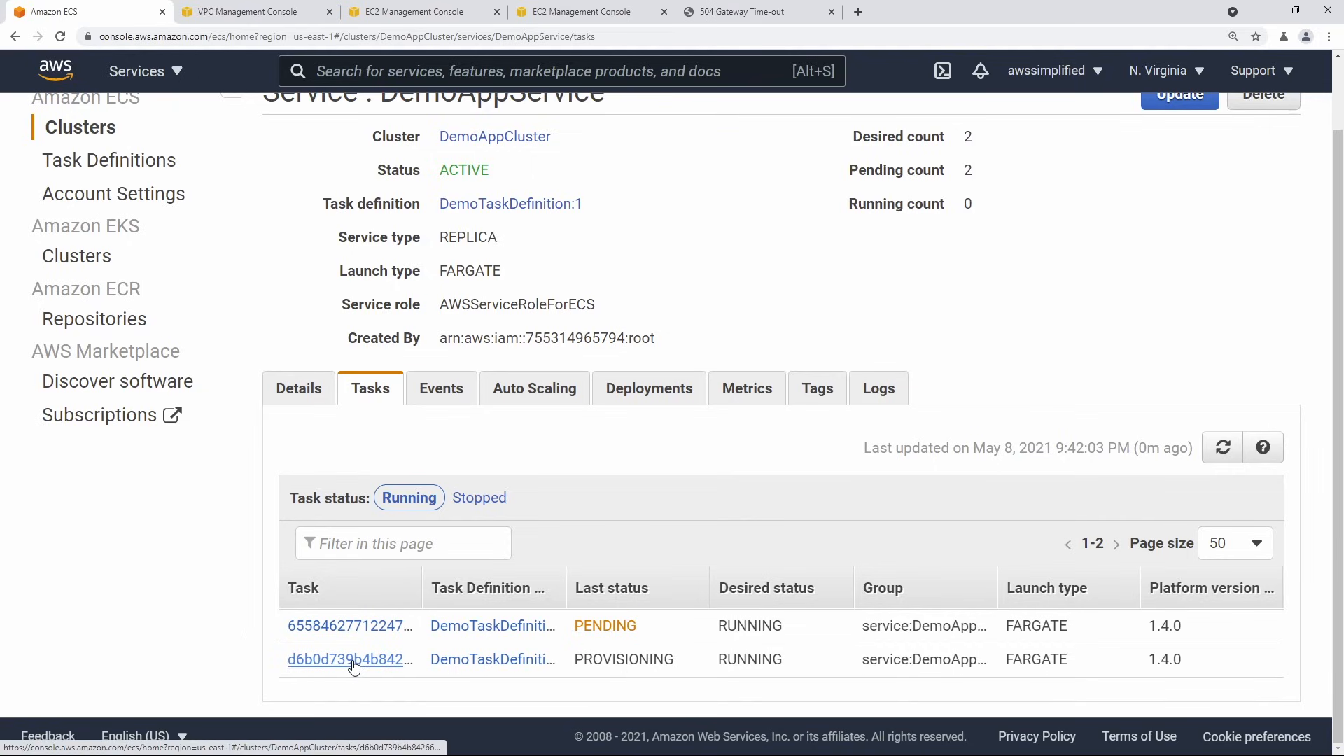
{"action": "left_click", "coordinate": [371, 626]}
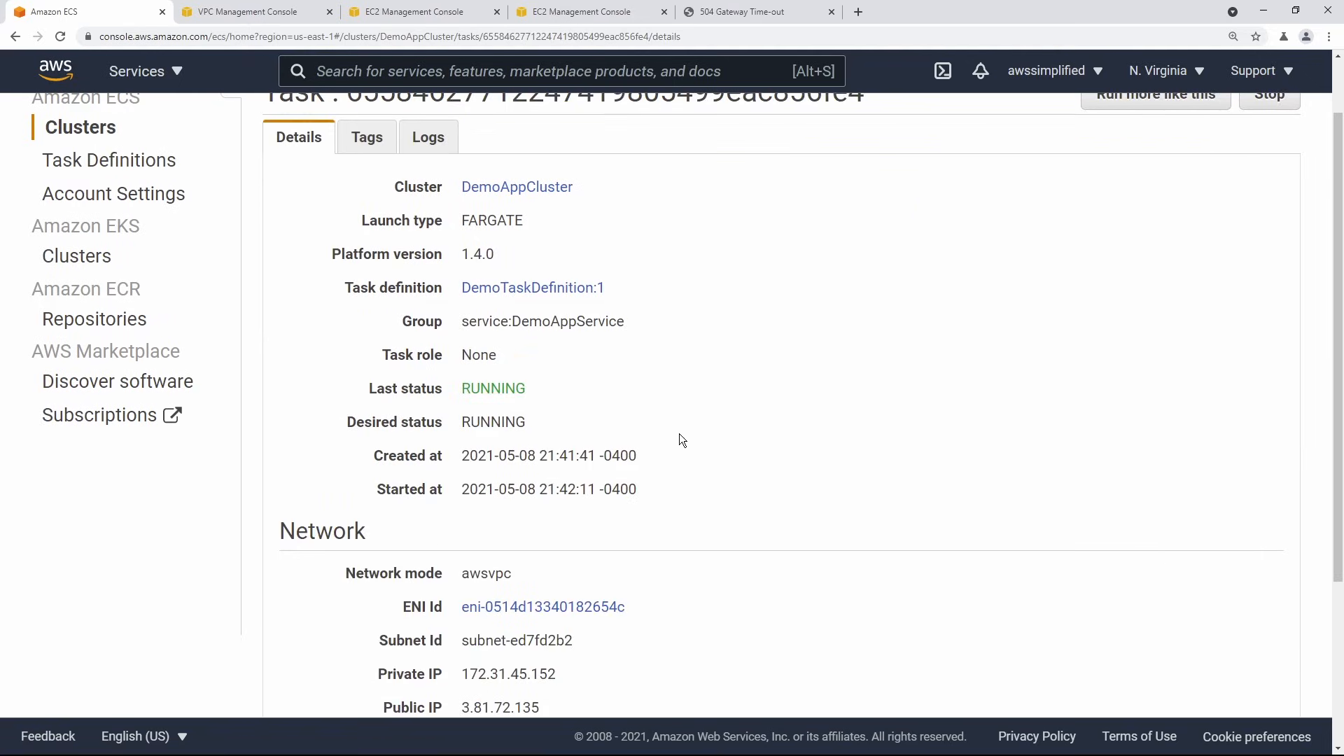
Copy the public IP address from the task's network details.
{"action": "scroll", "coordinate": [573, 509], "scroll_direction": "down", "scroll_amount": 3}
{"action": "triple_click", "coordinate": [523, 520]}
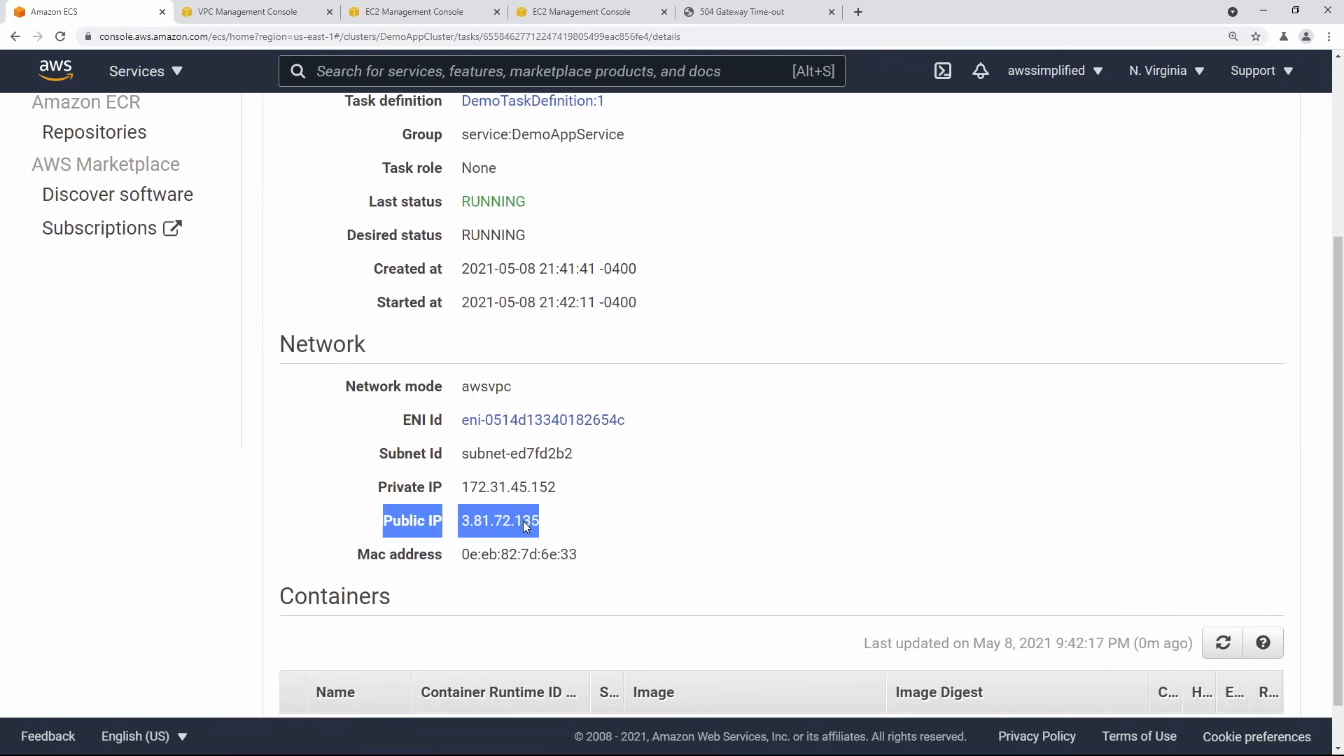
{"action": "left_click", "coordinate": [523, 518]}
{"action": "left_click_drag", "start_coordinate": [549, 521], "coordinate": [464, 526]}
{"action": "key", "text": "ctrl+c"}
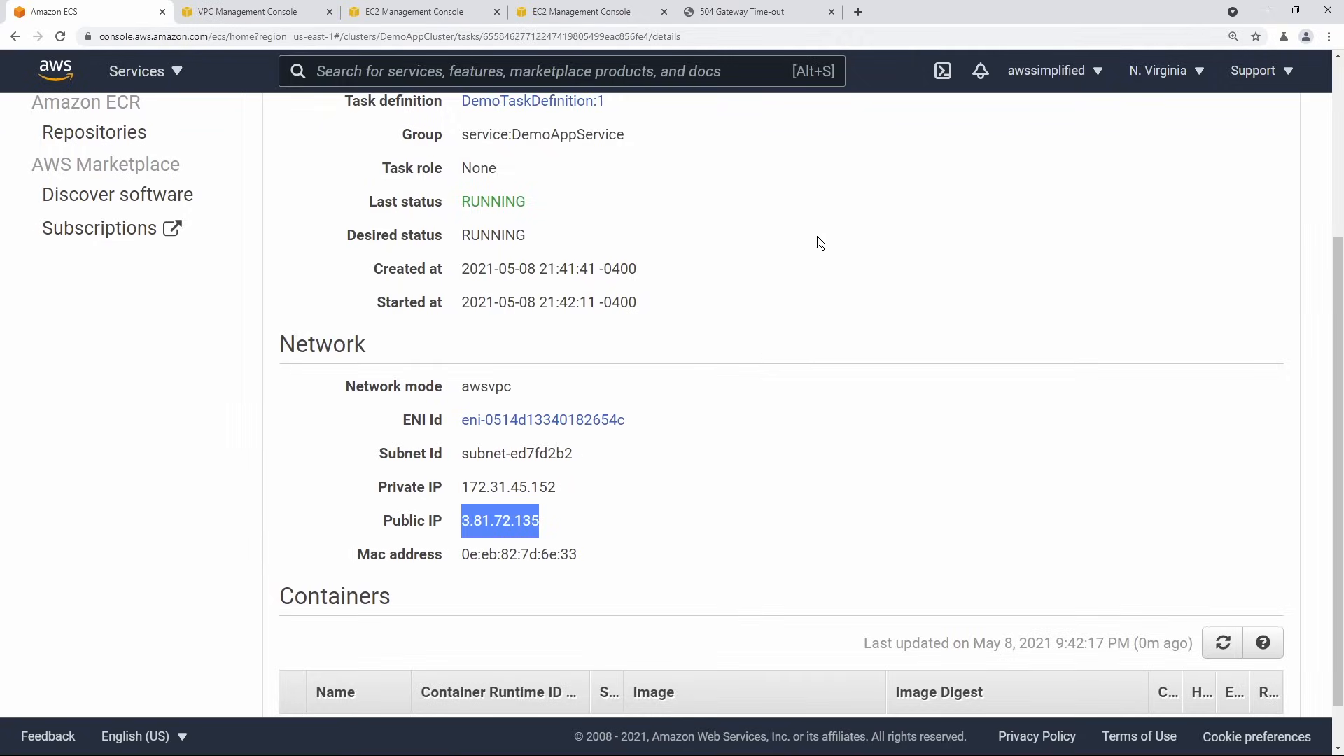
Try to open the task's public IP 3.81.72.135 in a new browser tab, retry the address, and close the tab.
{"action": "left_click", "coordinate": [856, 14]}
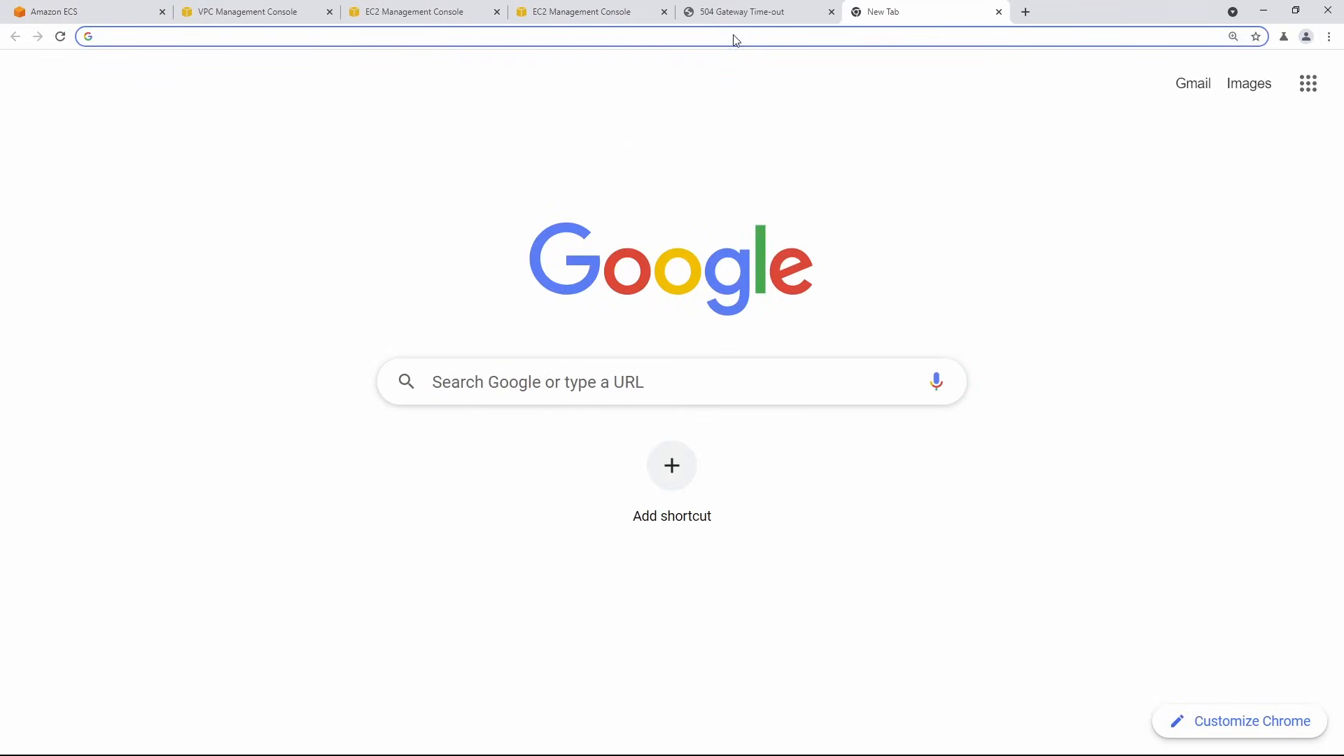
{"action": "key", "text": "ctrl+v"}
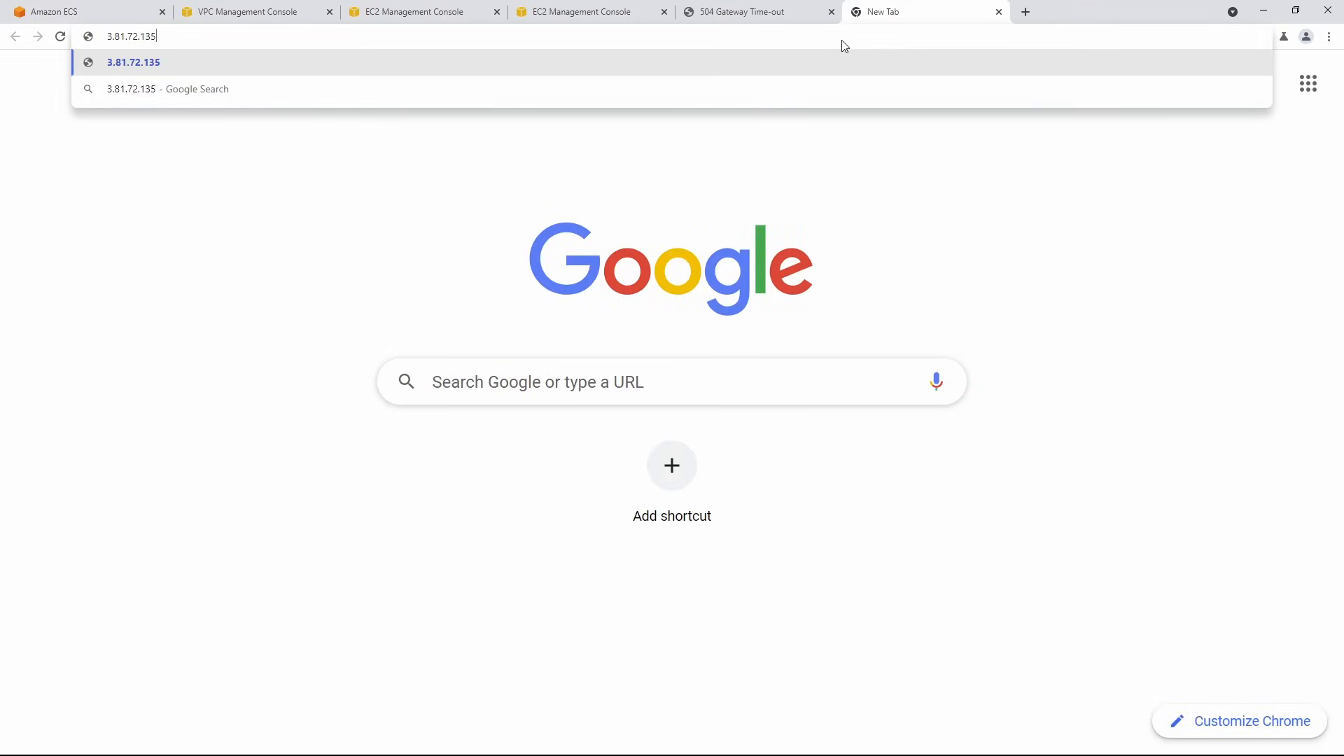
{"action": "key", "text": "Return"}
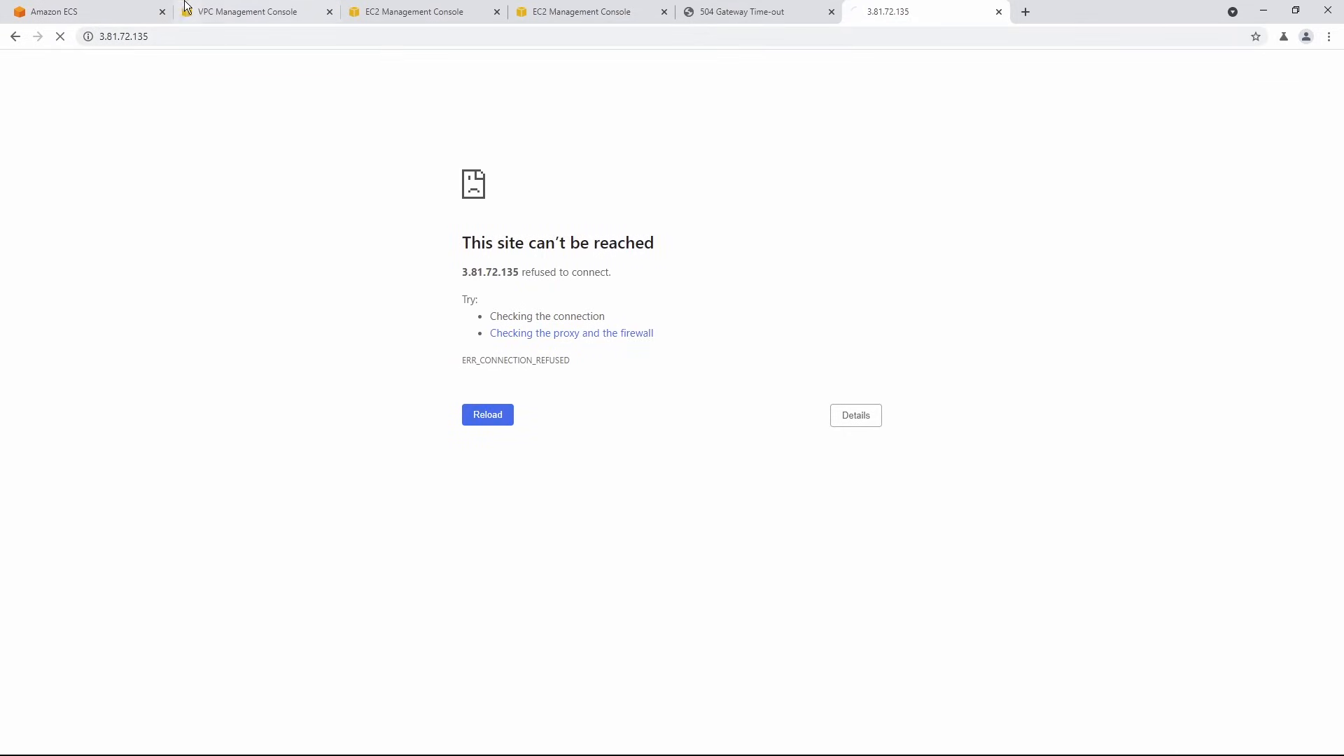
{"action": "left_click", "coordinate": [208, 43]}
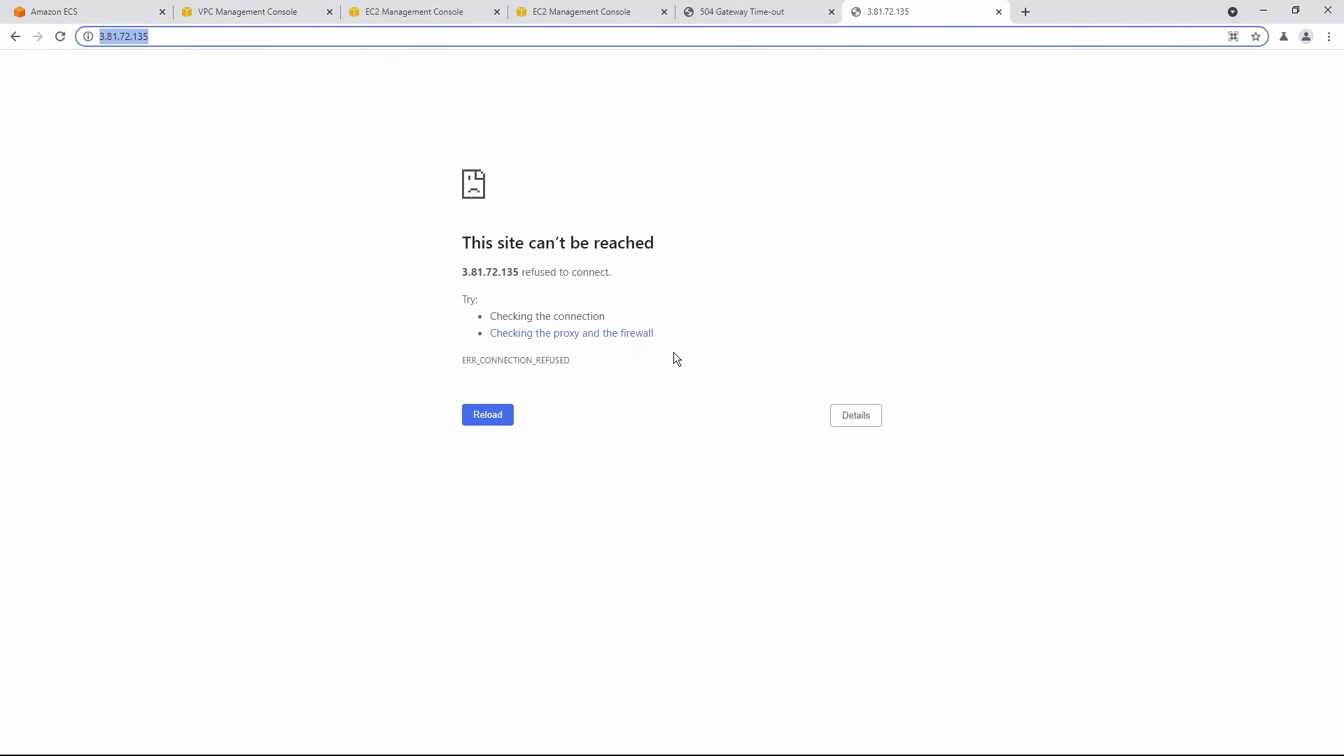
{"action": "left_click", "coordinate": [839, 319]}
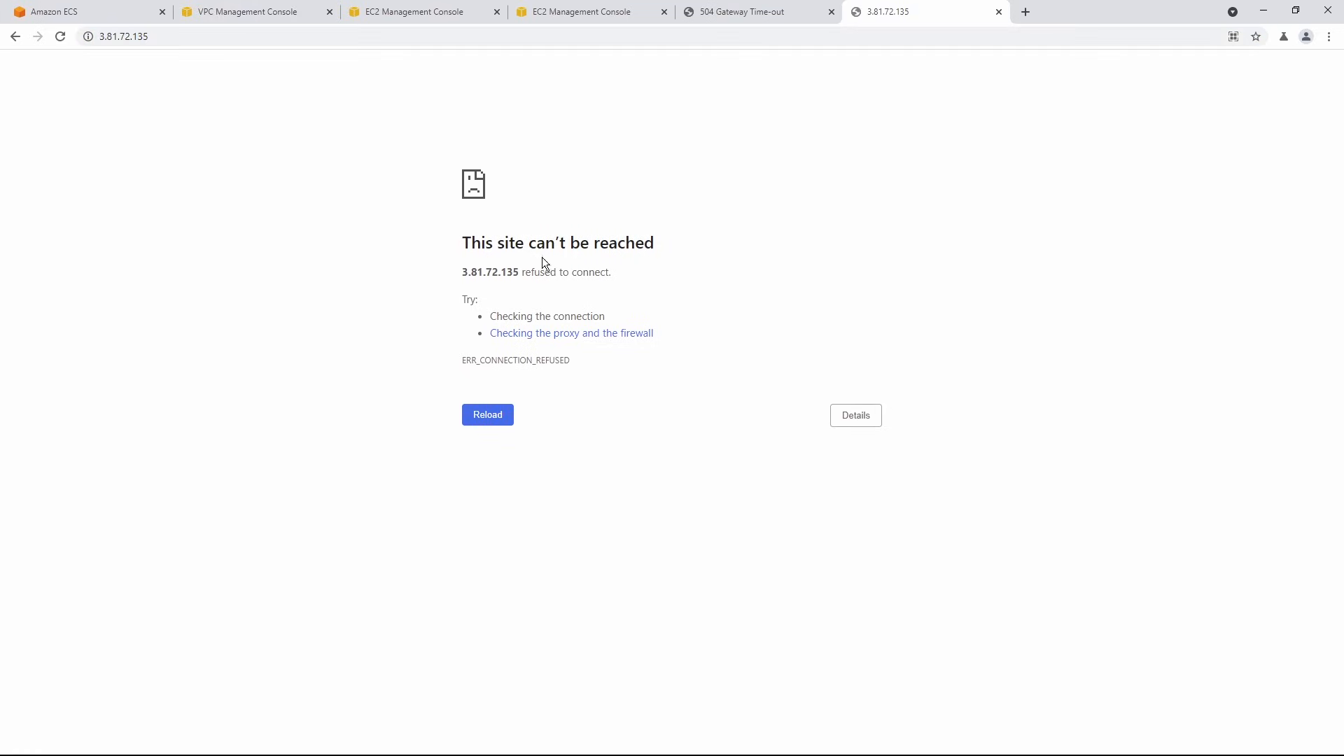
{"action": "left_click", "coordinate": [255, 39]}
{"action": "key", "text": "ctrl+c"}
{"action": "key", "text": "Return"}
{"action": "key", "text": "ctrl+w"}
Refresh the task's container list and return to the load balancer's DNS page, selecting its address.
{"action": "scroll", "coordinate": [795, 402], "scroll_direction": "down", "scroll_amount": 1}
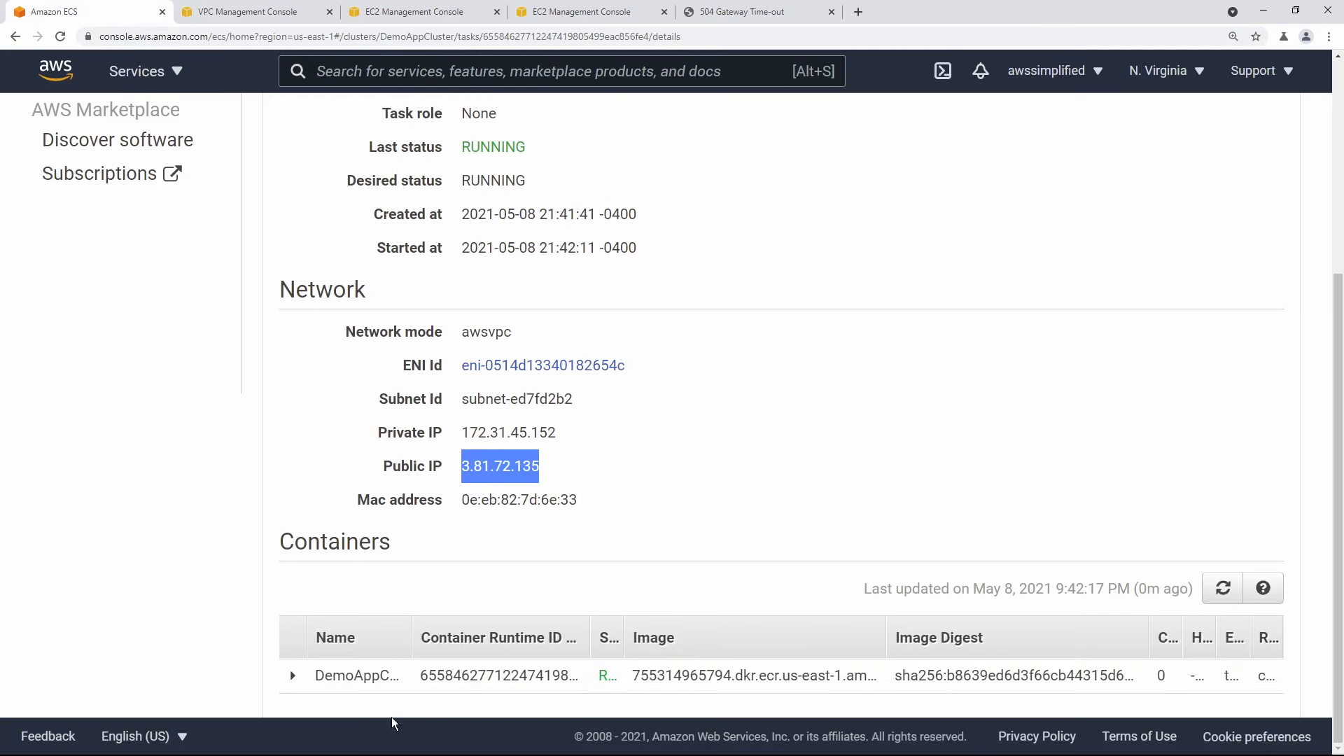
{"action": "left_click", "coordinate": [1222, 587]}
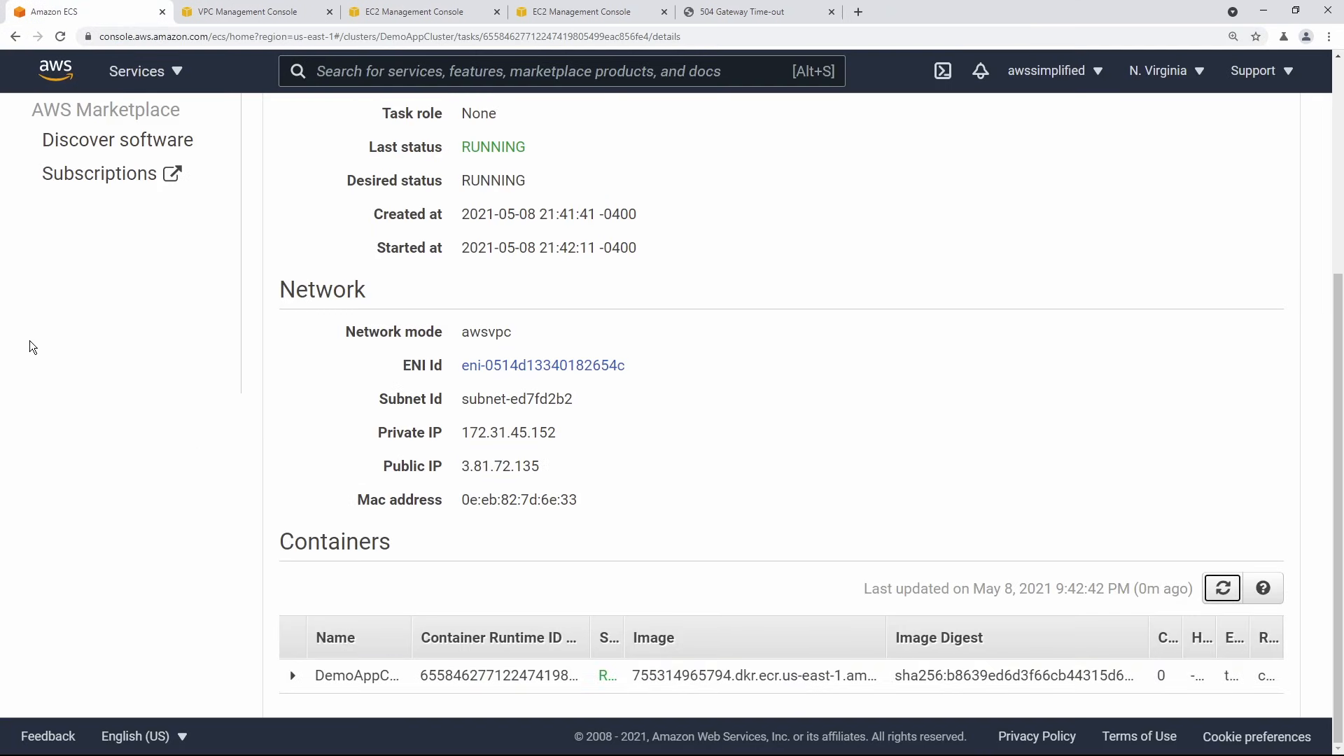
{"action": "left_click", "coordinate": [781, 21]}
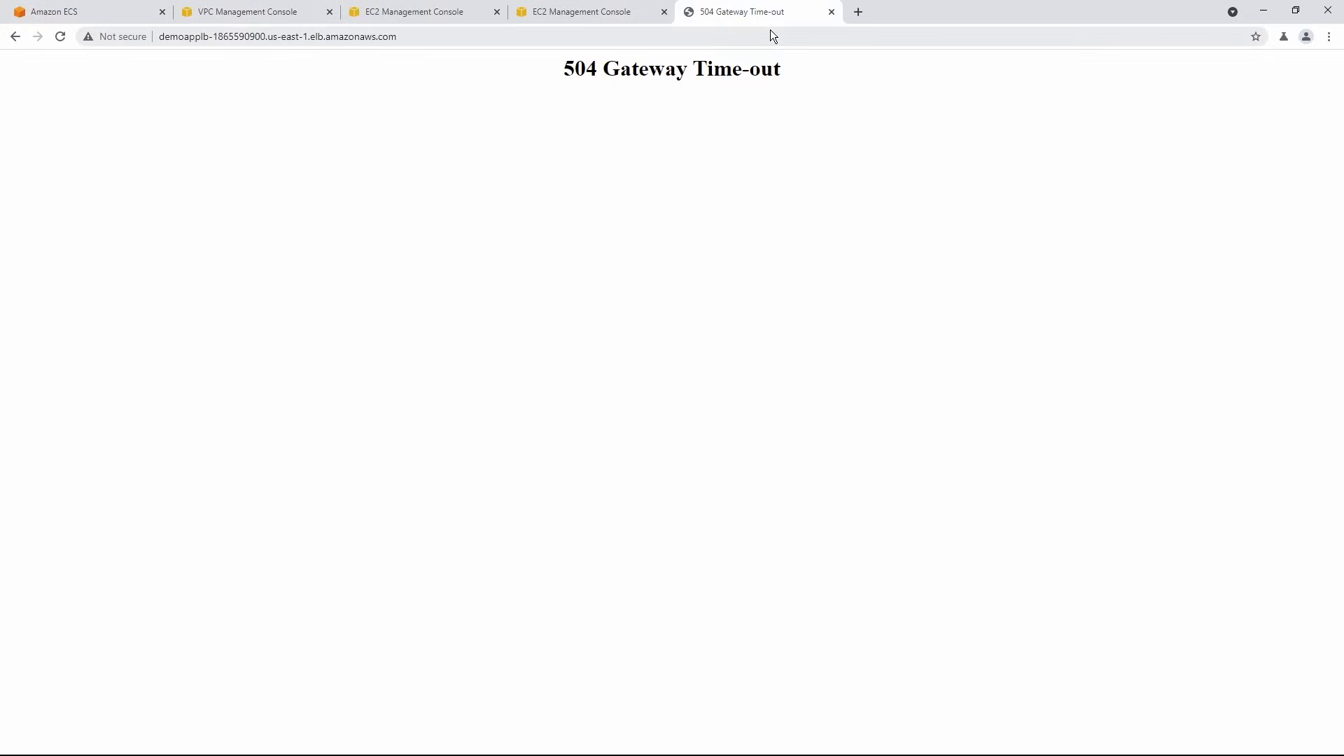
{"action": "left_click", "coordinate": [771, 35]}
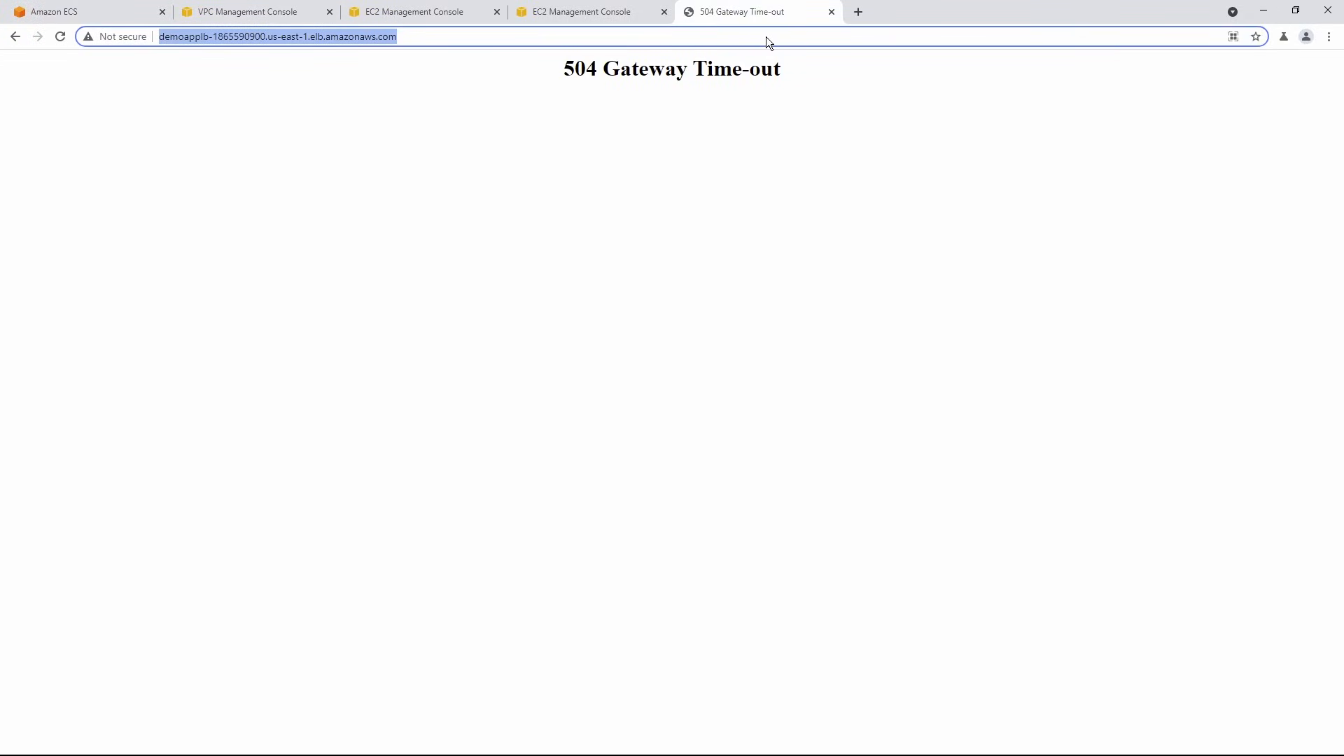
Try the copied public IP 3.81.72.135 once more in a new browser tab and close that tab.
{"action": "key", "text": "ctrl+t"}
{"action": "key", "text": "ctrl+v"}
{"action": "key", "text": "Return"}
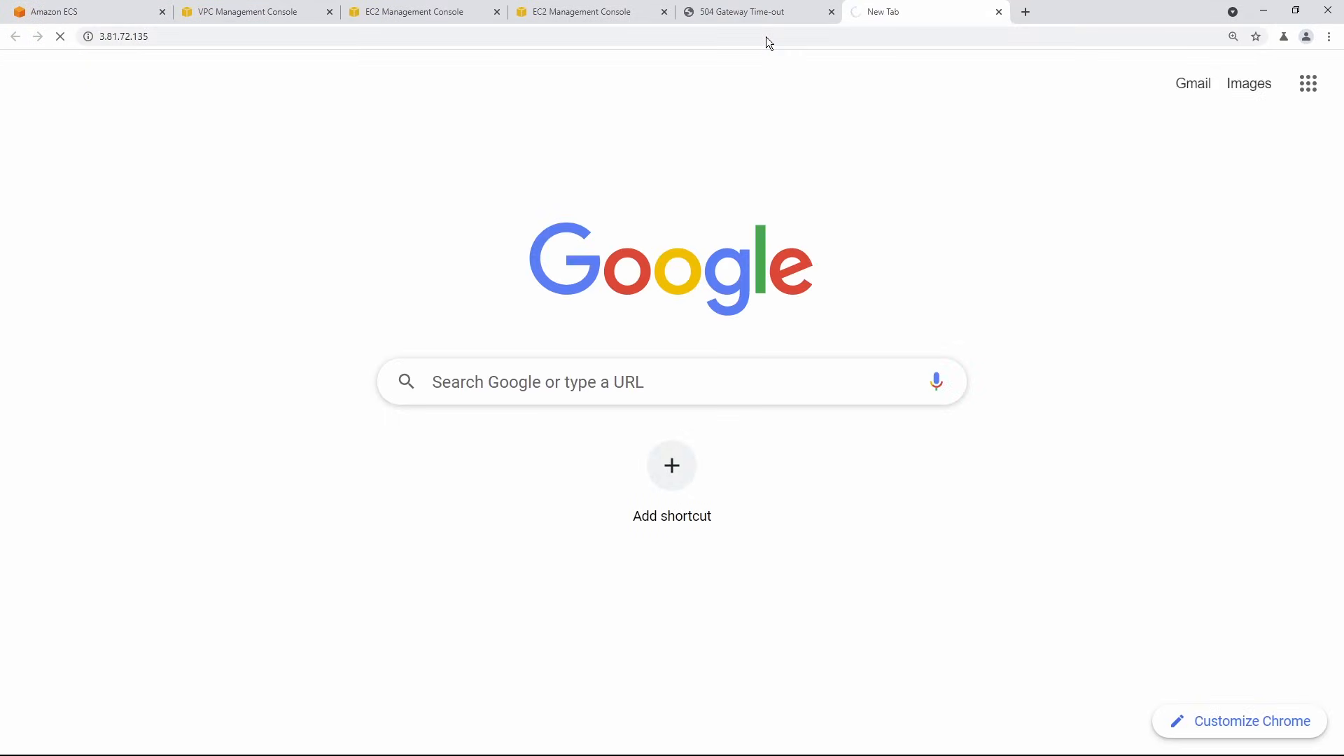
{"action": "key", "text": "ctrl+w"}
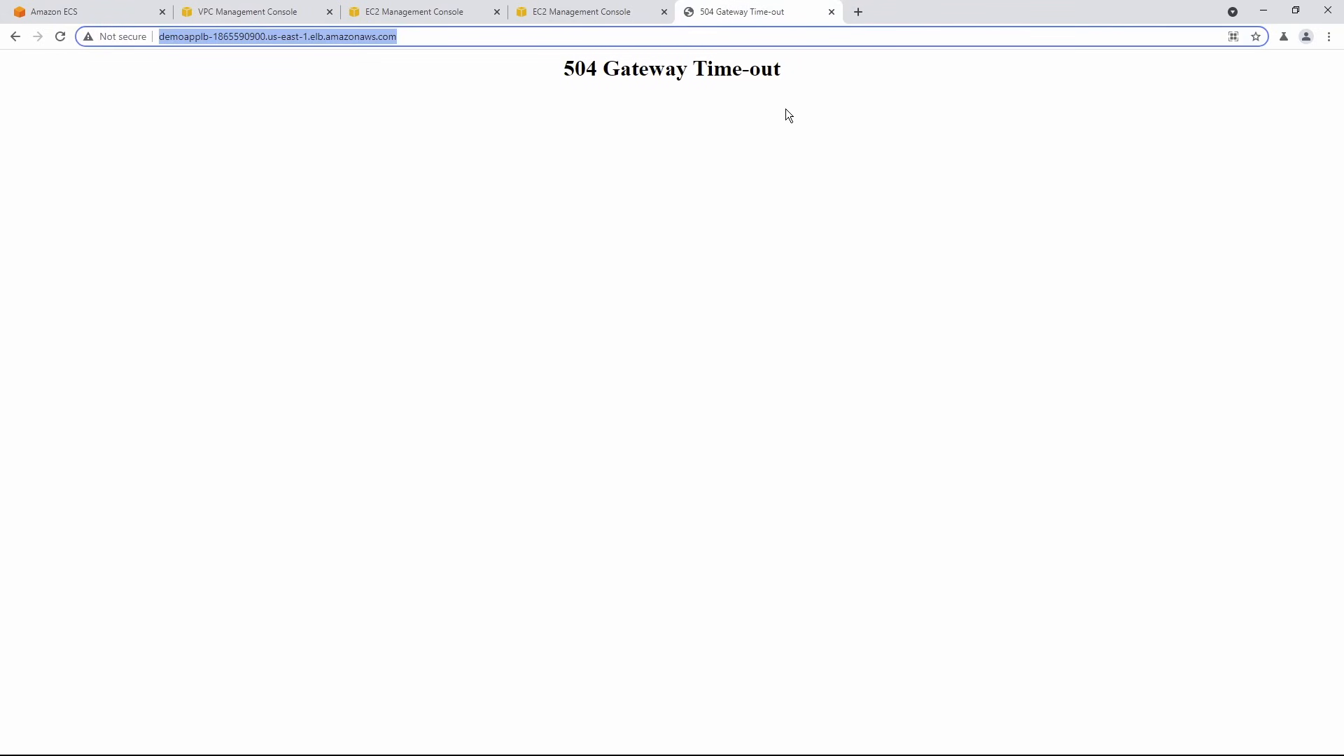
Close both EC2 Management Console tabs and return to the task's details in Amazon ECS.
{"action": "left_click", "coordinate": [83, 19]}
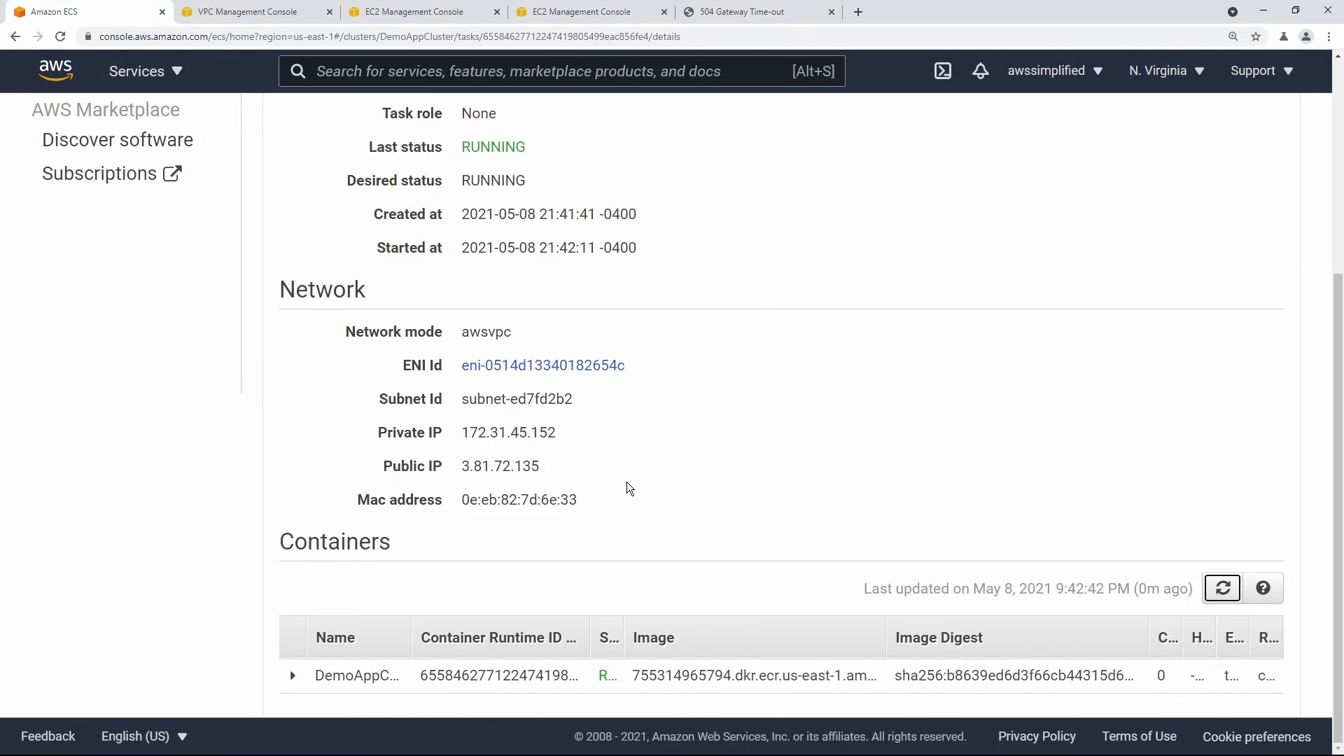
{"action": "left_click", "coordinate": [489, 12]}
{"action": "left_click", "coordinate": [497, 12]}
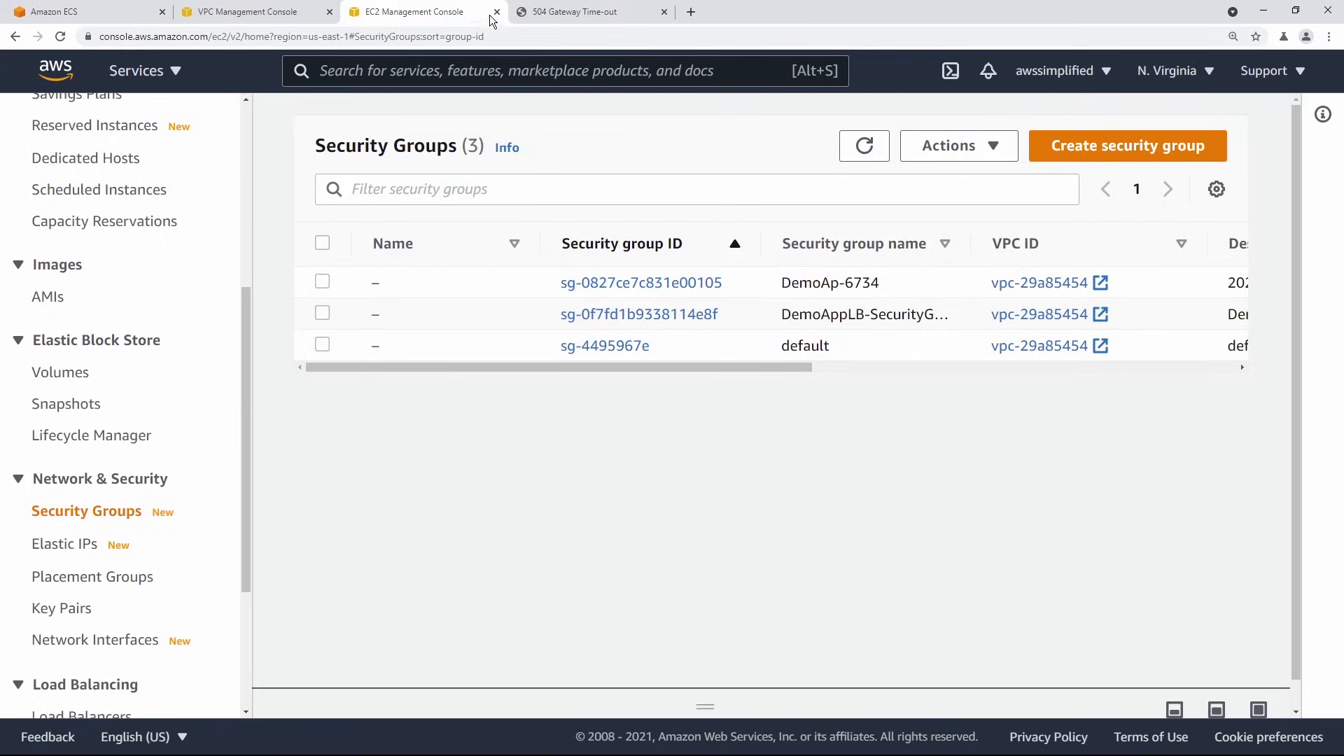
{"action": "left_click", "coordinate": [497, 12]}
{"action": "left_click", "coordinate": [107, 7]}
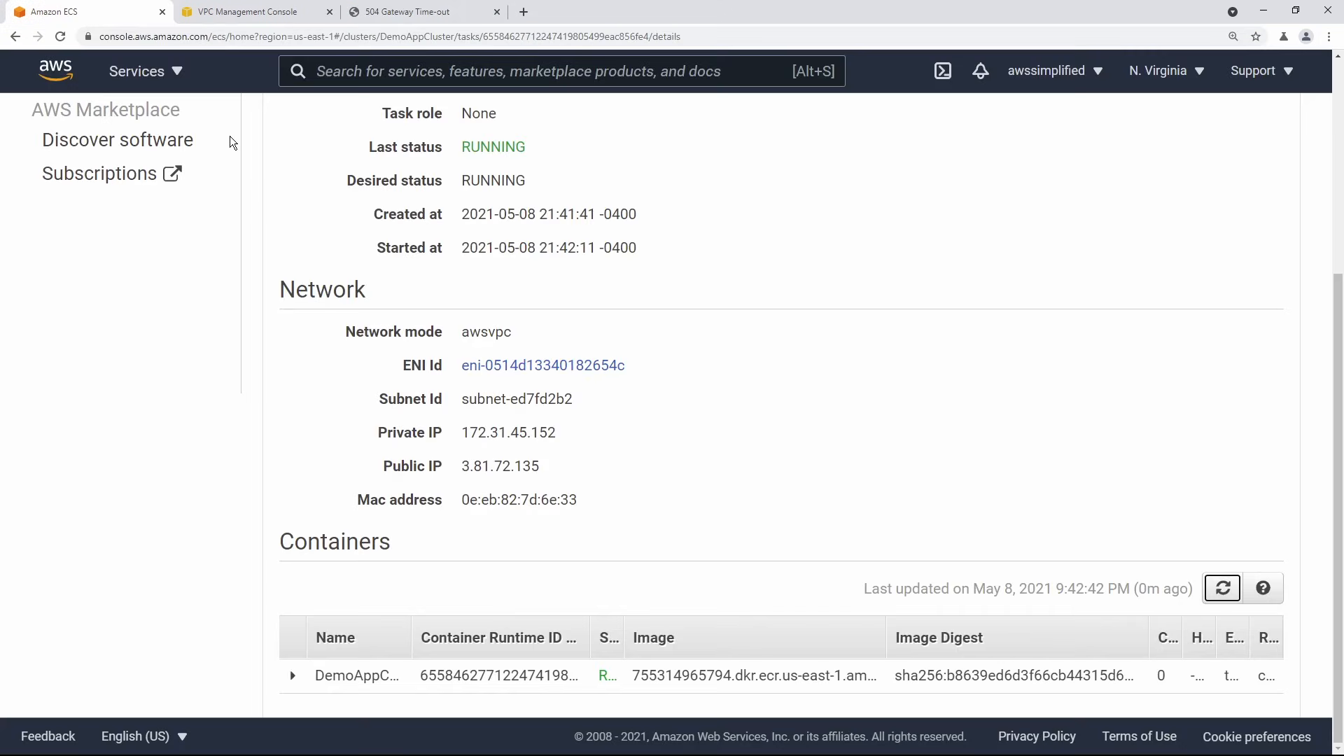
Open DemoAppService from DemoAppCluster in the clusters list and show its load balancing and network access details.
{"action": "scroll", "coordinate": [502, 347], "scroll_direction": "up", "scroll_amount": 5}
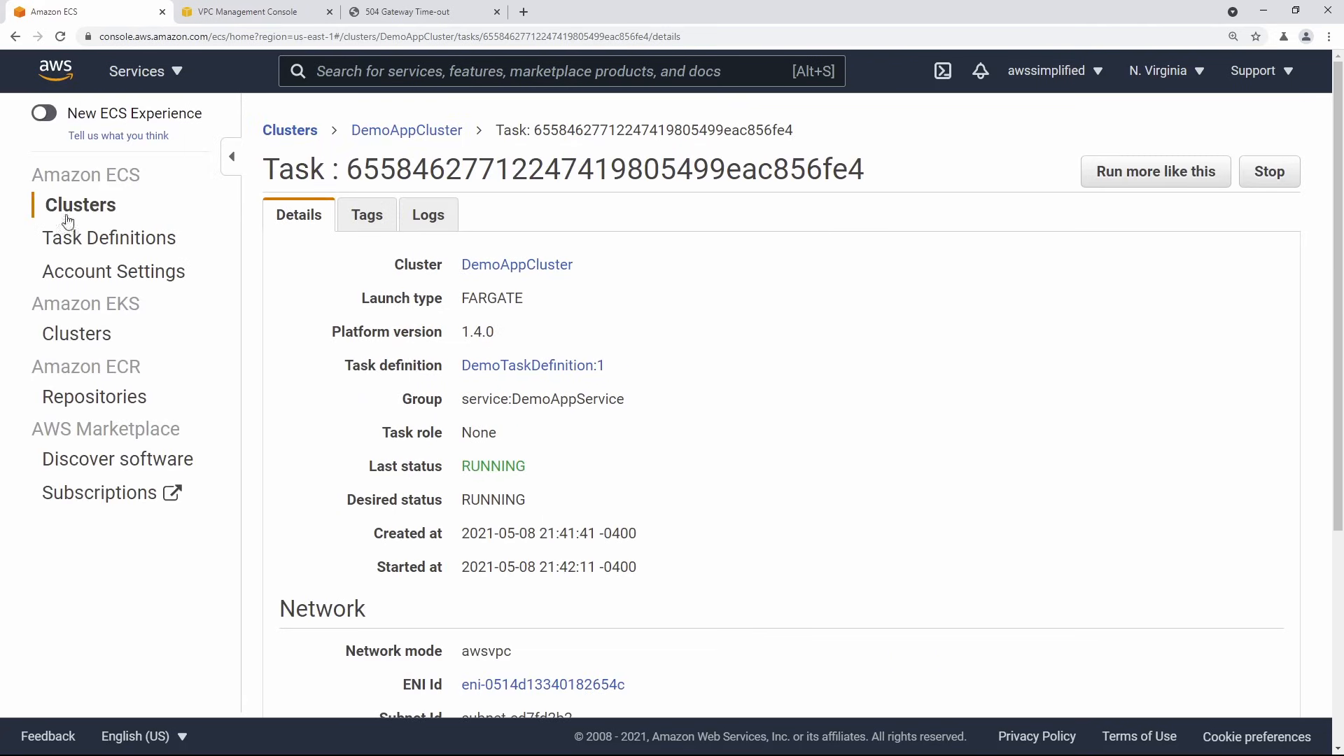
{"action": "left_click", "coordinate": [76, 204]}
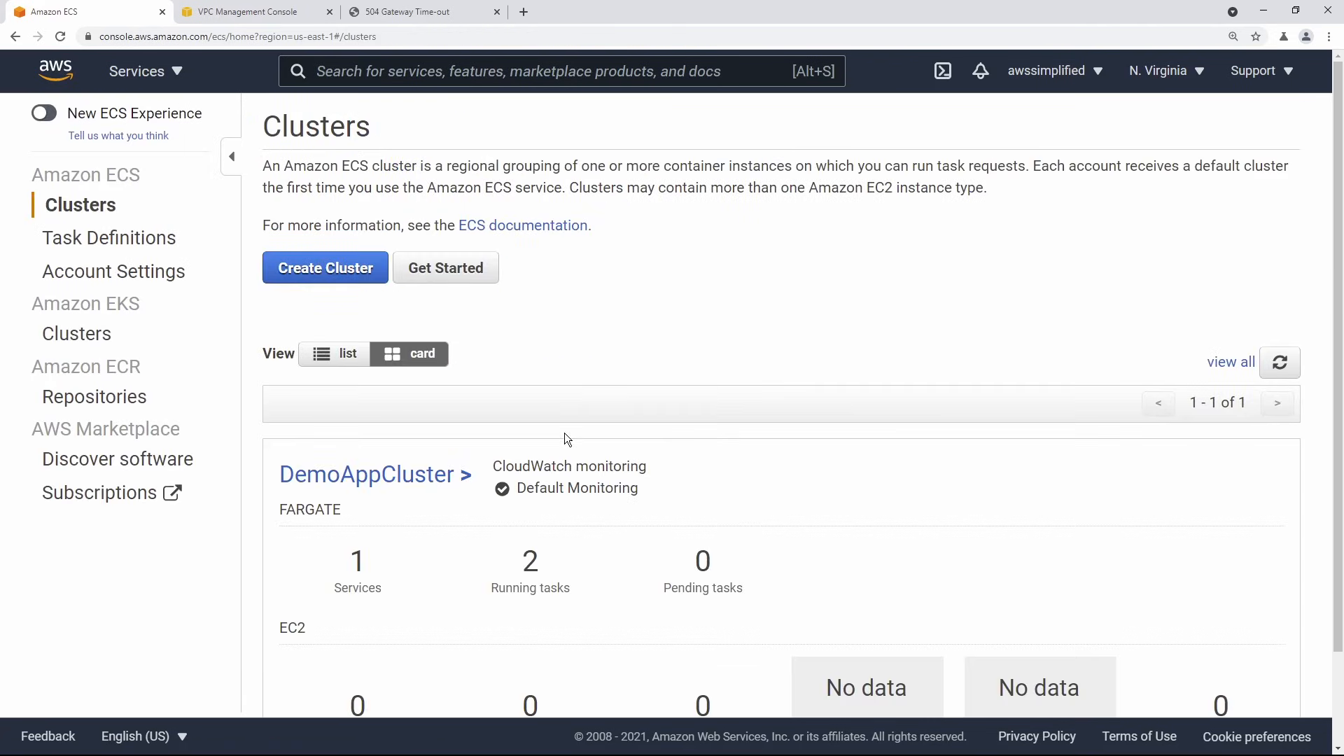
{"action": "left_click", "coordinate": [428, 475]}
{"action": "scroll", "coordinate": [516, 628], "scroll_direction": "down", "scroll_amount": 1}
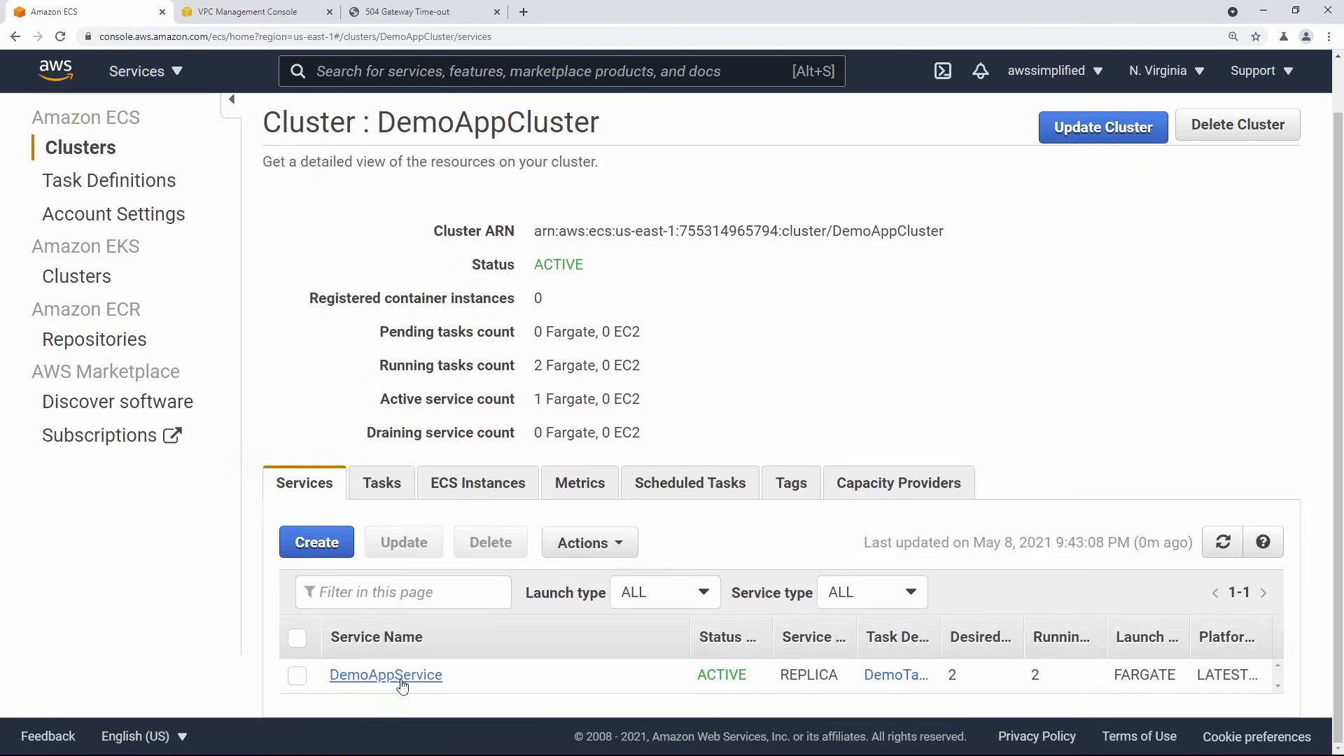
{"action": "left_click", "coordinate": [378, 676]}
{"action": "scroll", "coordinate": [595, 576], "scroll_direction": "down", "scroll_amount": 3}
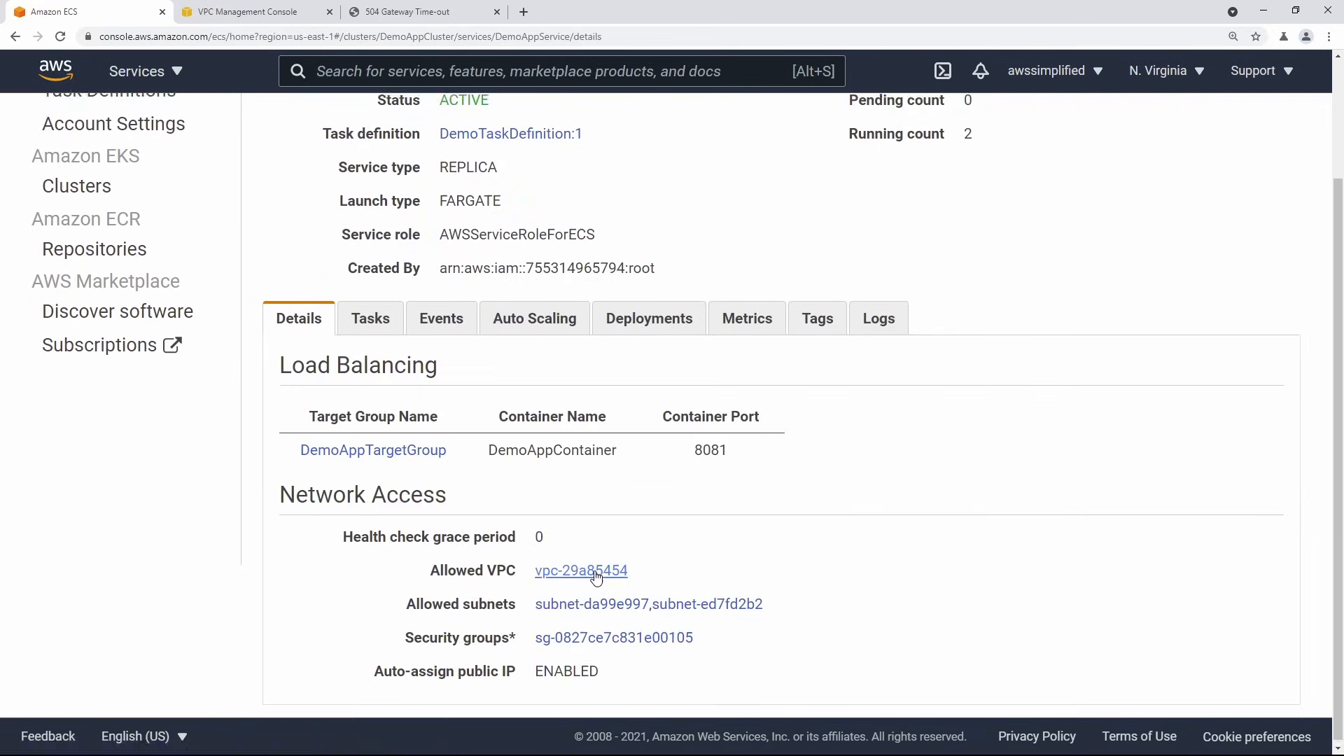
Open the service's security group sg-0827ce7c831e00105 and start editing its inbound rules.
{"action": "left_click", "coordinate": [595, 636]}
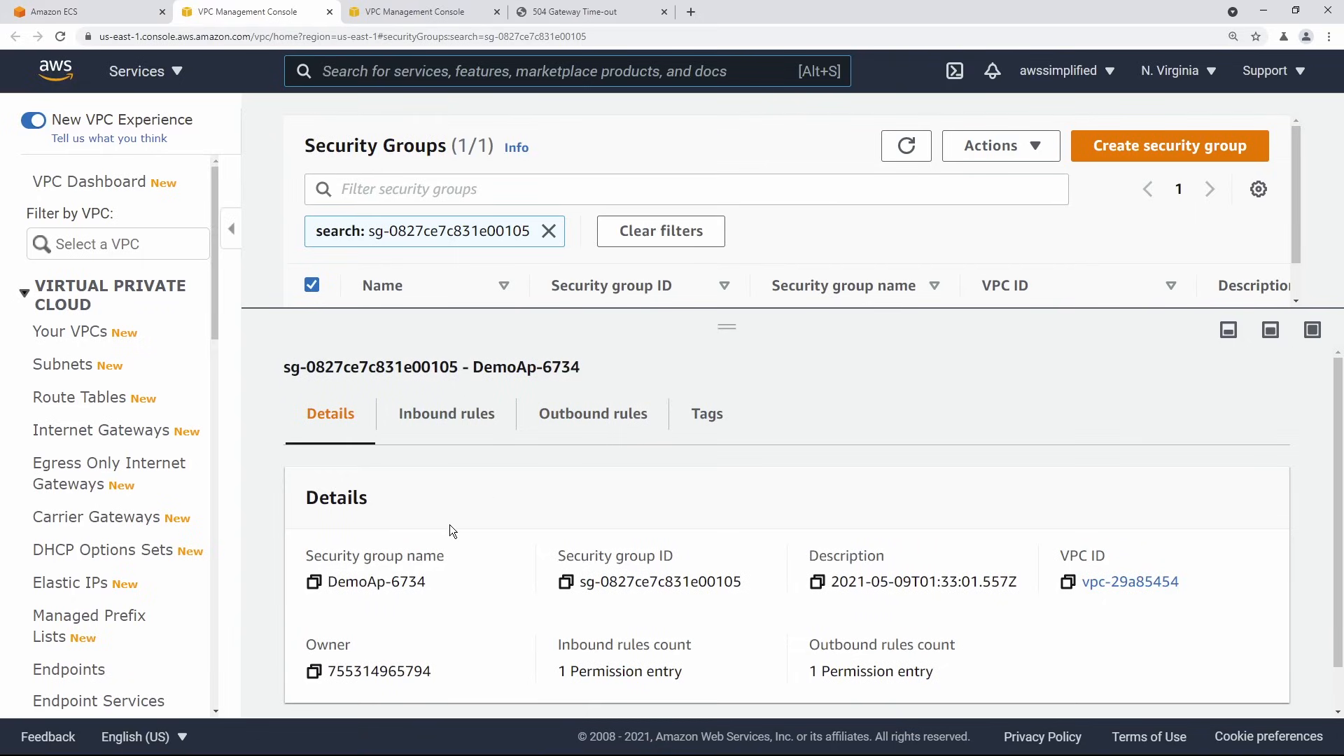
{"action": "left_click", "coordinate": [434, 426]}
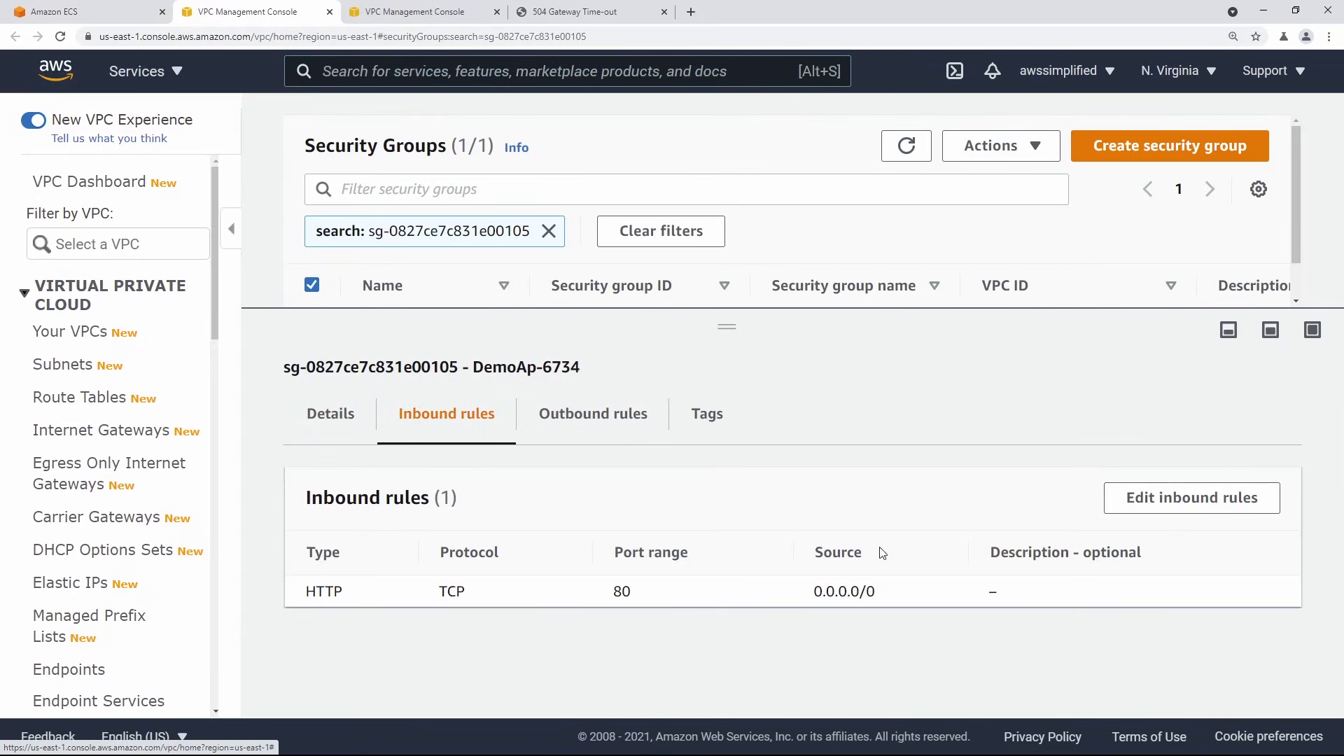
{"action": "left_click", "coordinate": [1174, 497]}
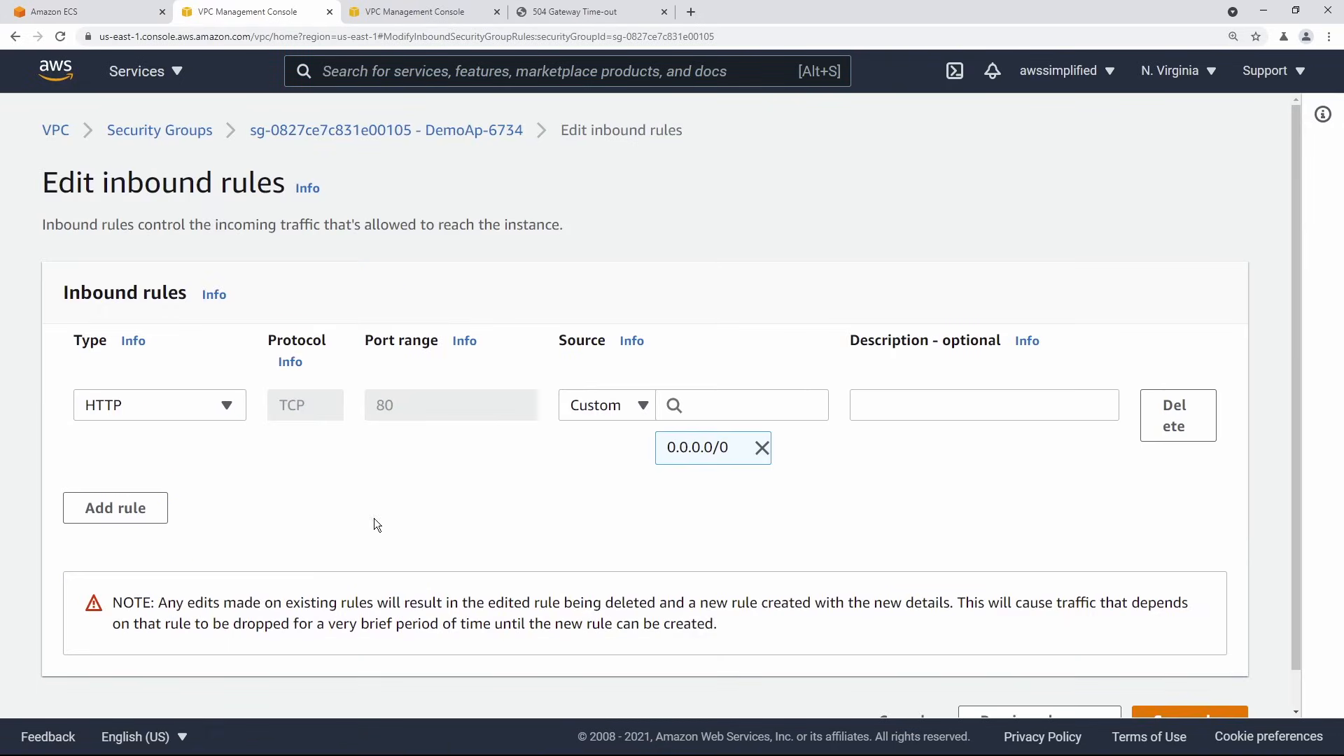
Change the existing HTTP inbound rule's type to All TCP.
{"action": "left_click", "coordinate": [150, 405]}
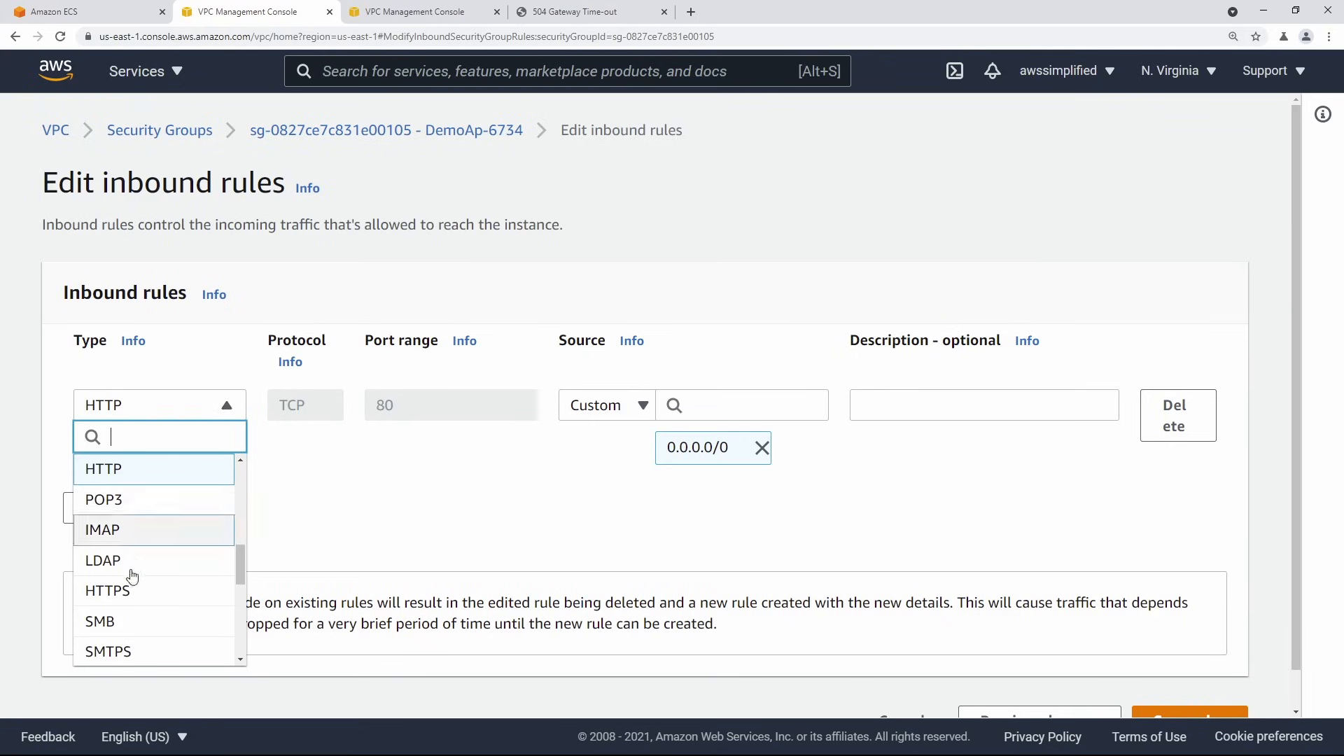
{"action": "scroll", "coordinate": [154, 557], "scroll_direction": "up", "scroll_amount": 5}
{"action": "scroll", "coordinate": [168, 626], "scroll_direction": "down", "scroll_amount": 1}
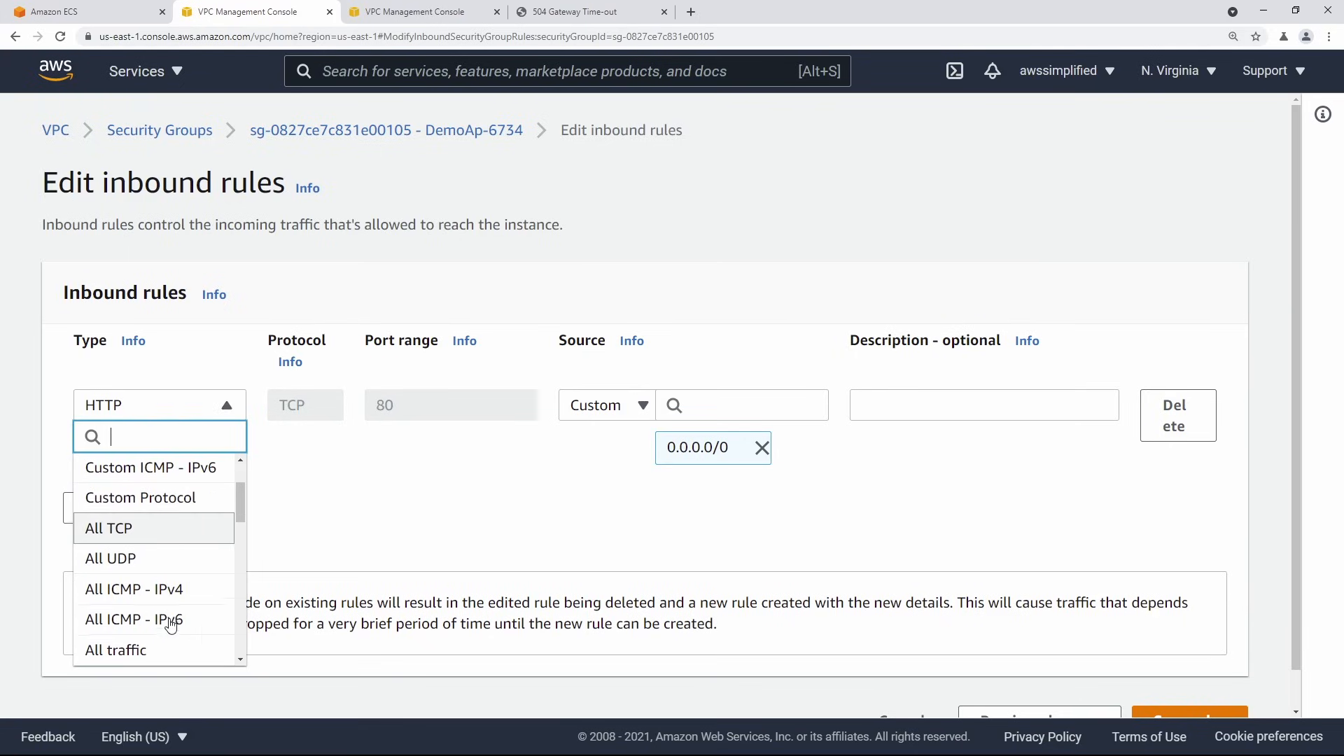
{"action": "left_click", "coordinate": [165, 537]}
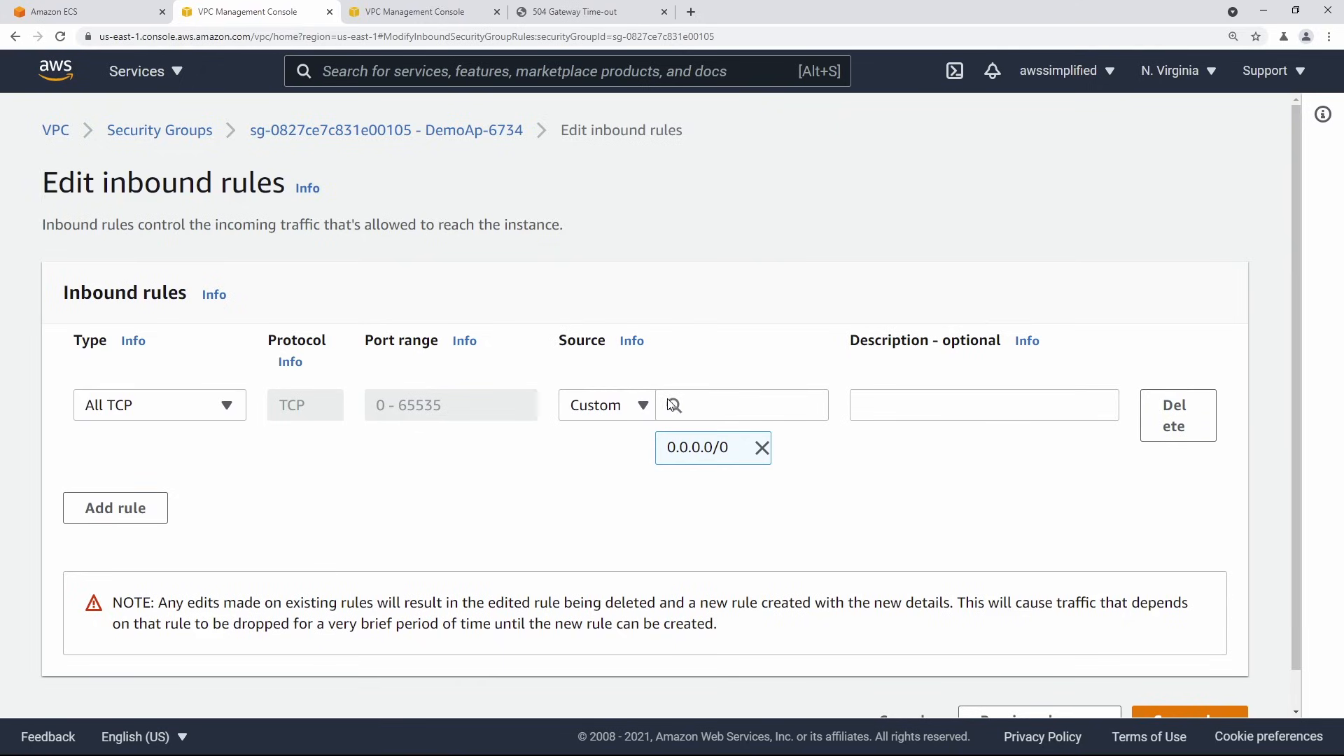
Remove the 0.0.0.0/0 source from the inbound rule and browse the available security groups for a replacement.
{"action": "left_click", "coordinate": [760, 448]}
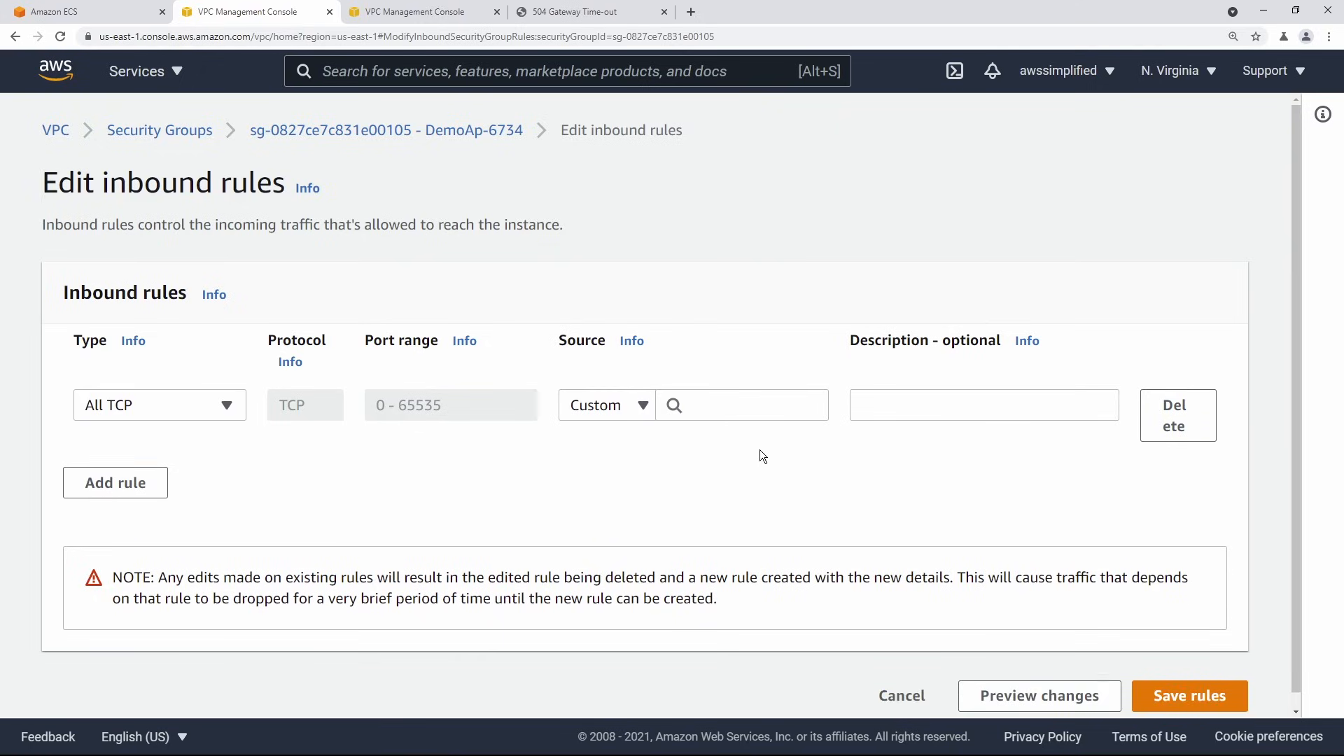
{"action": "left_click", "coordinate": [686, 409]}
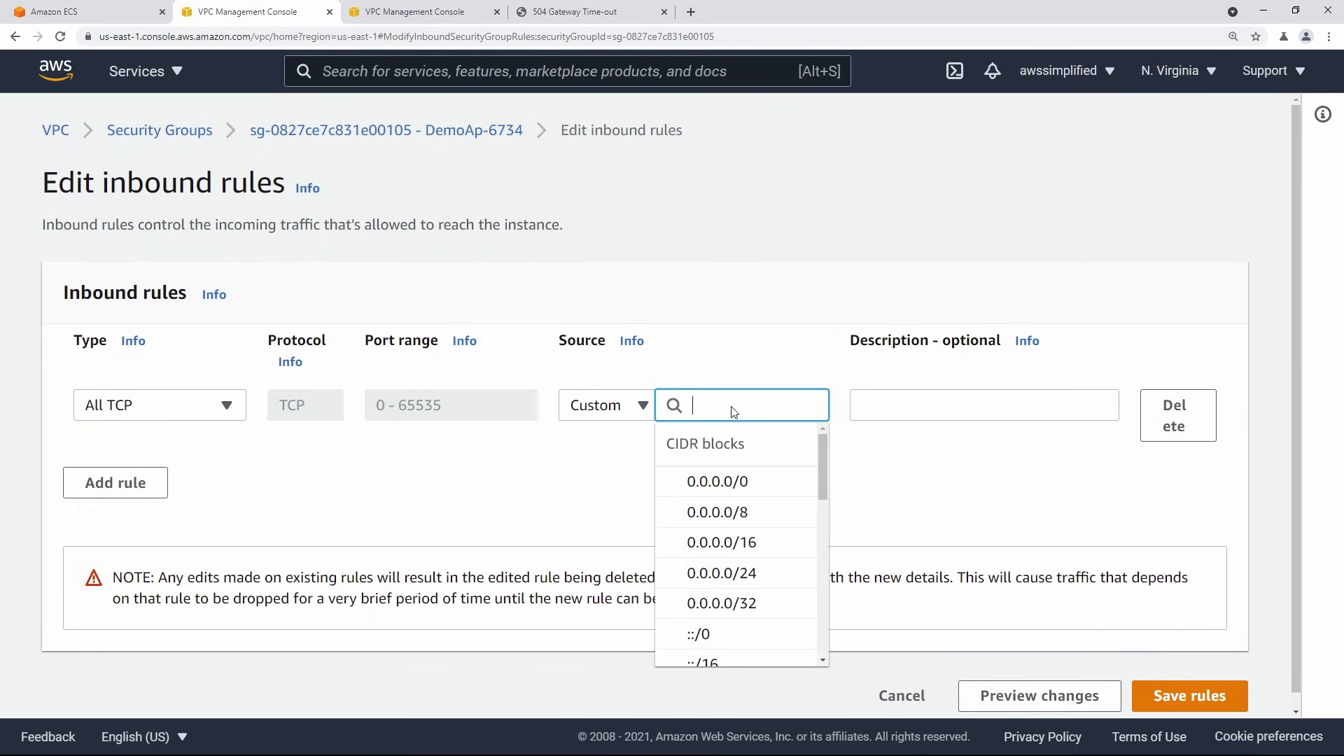
{"action": "left_click_drag", "start_coordinate": [820, 463], "coordinate": [822, 564]}
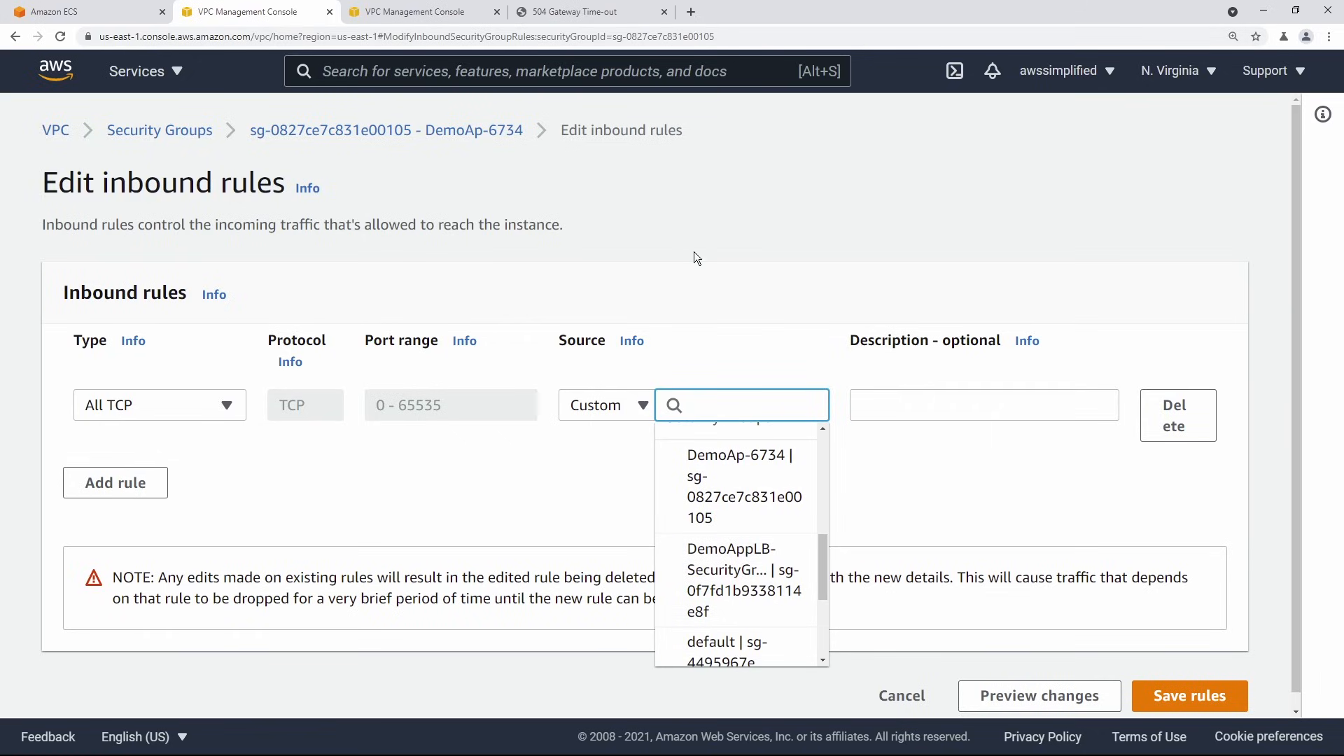
{"action": "left_click", "coordinate": [629, 84]}
{"action": "type", "text": "3.81.72.135"}
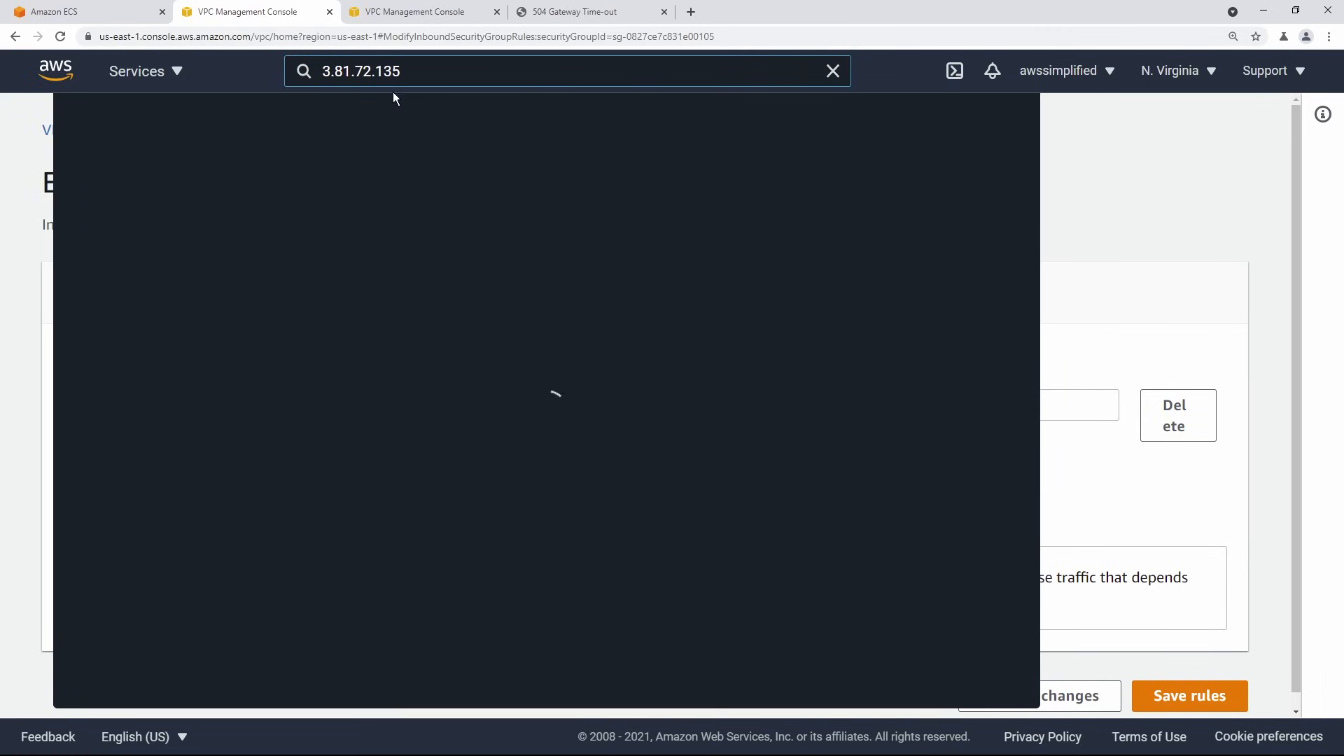
{"action": "key", "text": "ctrl+z"}
{"action": "left_click_drag", "start_coordinate": [805, 298], "coordinate": [765, 228]}
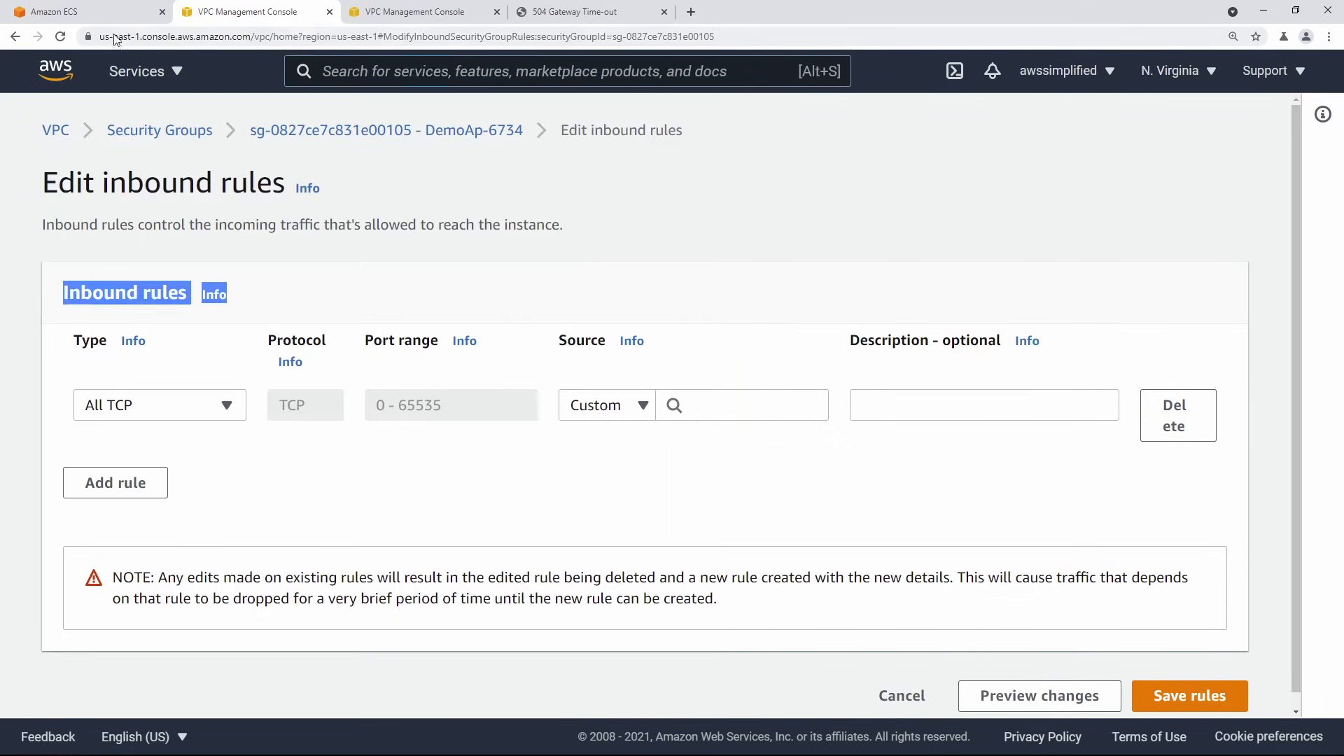
Set the rule's source to the DemoAppLB security group sg-0f7fd1b9338114e8f and save the inbound rules.
{"action": "left_click", "coordinate": [751, 406]}
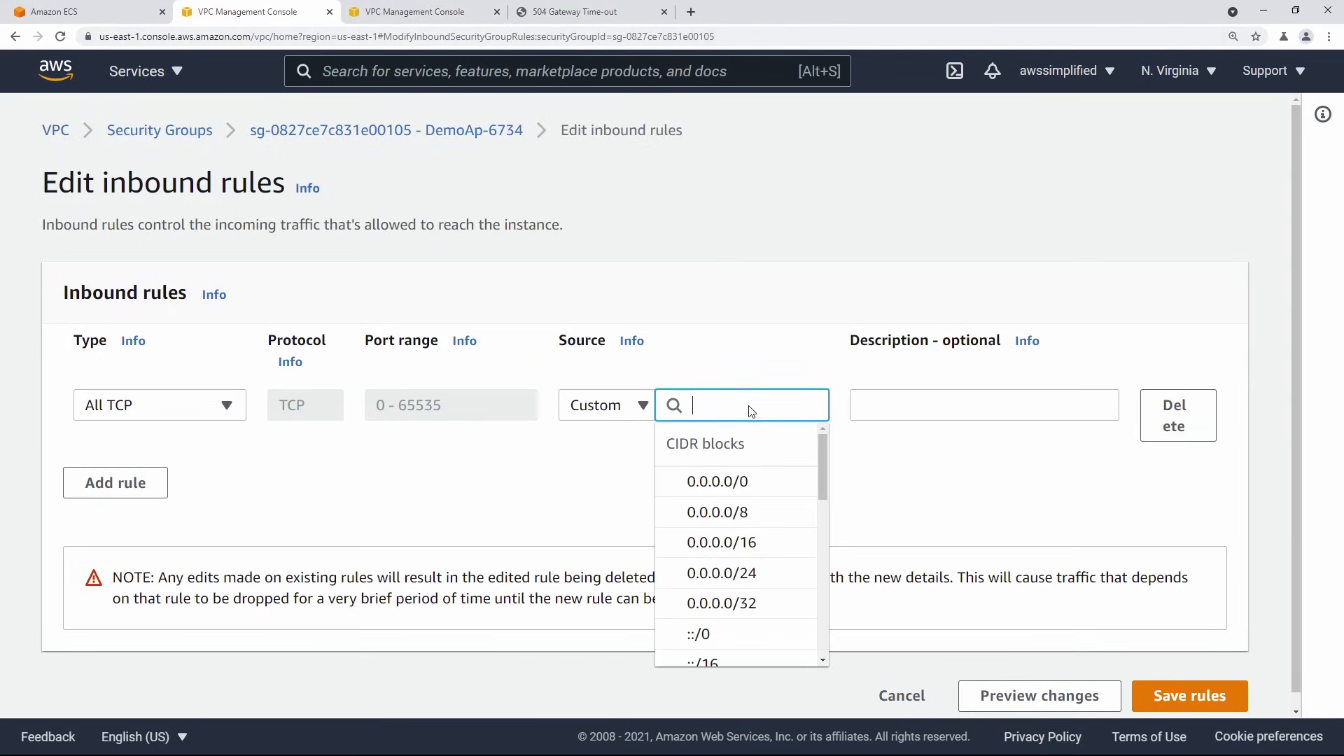
{"action": "left_click_drag", "start_coordinate": [823, 475], "coordinate": [847, 568]}
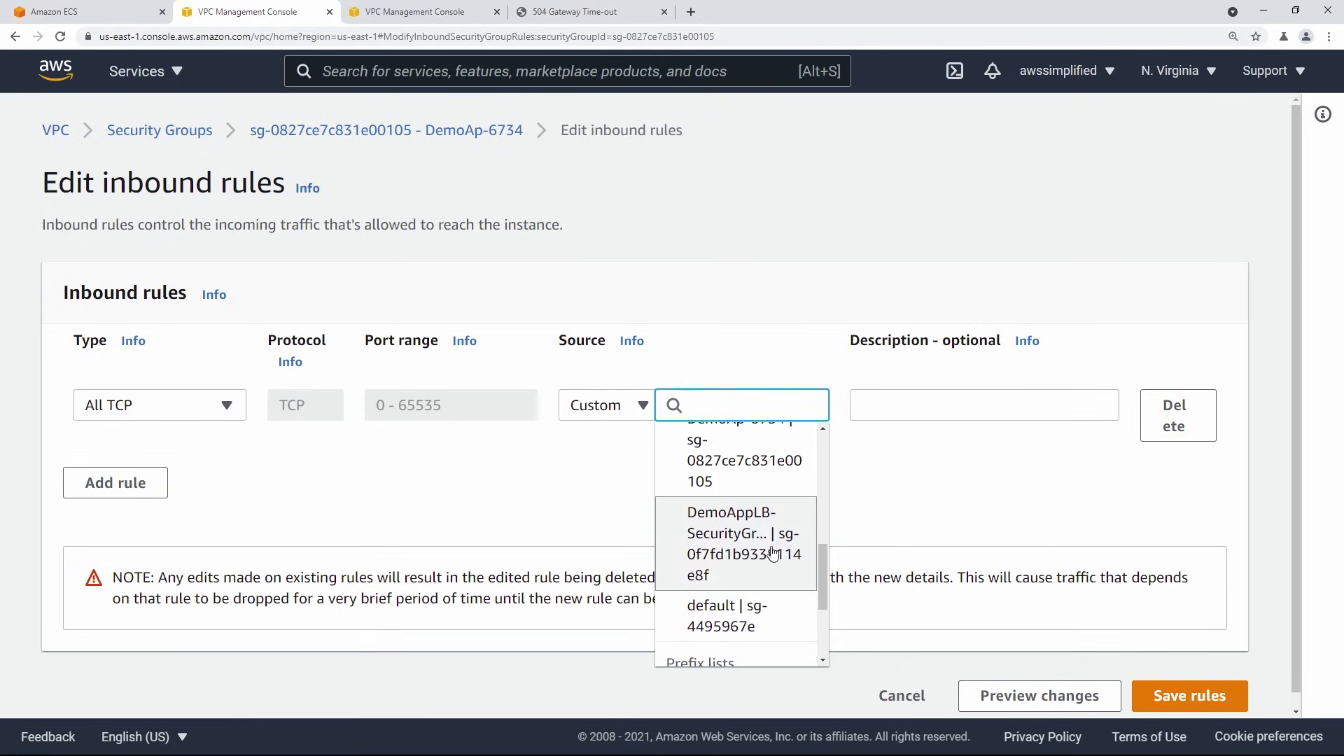
{"action": "left_click", "coordinate": [723, 536]}
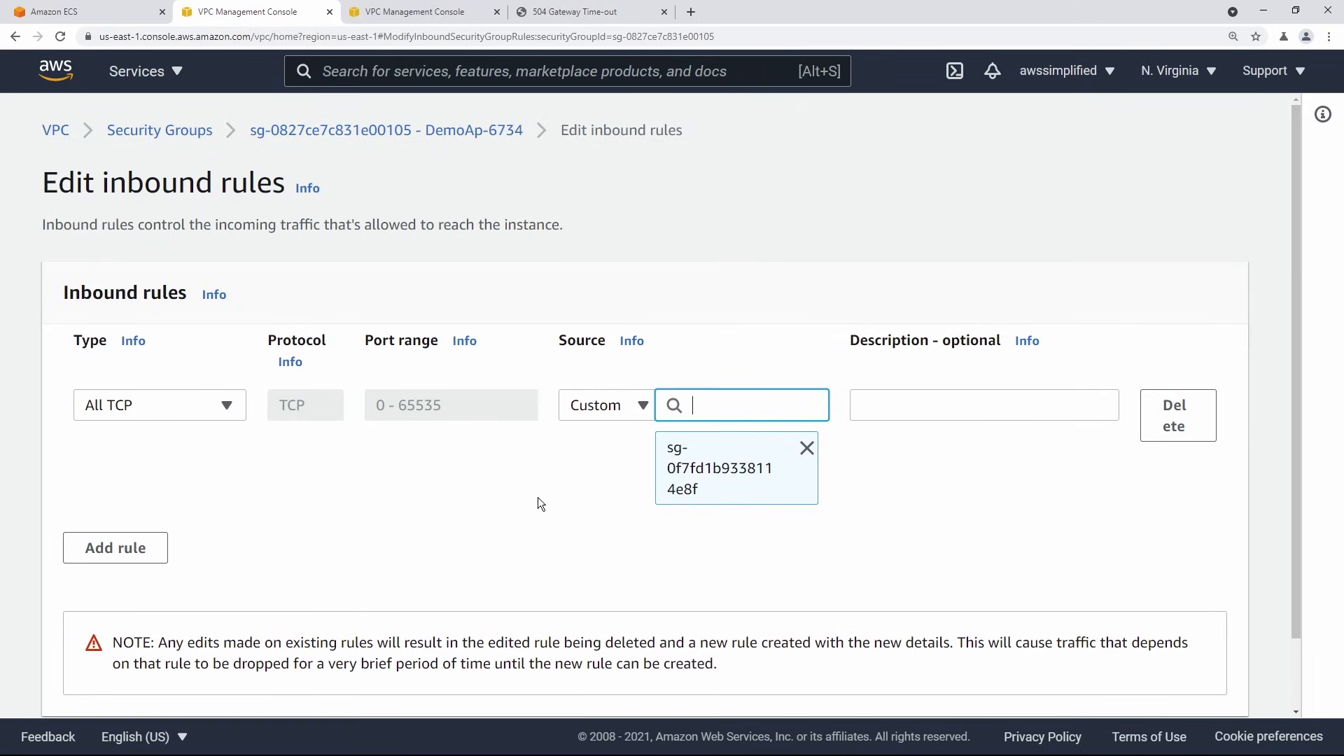
{"action": "left_click", "coordinate": [571, 511]}
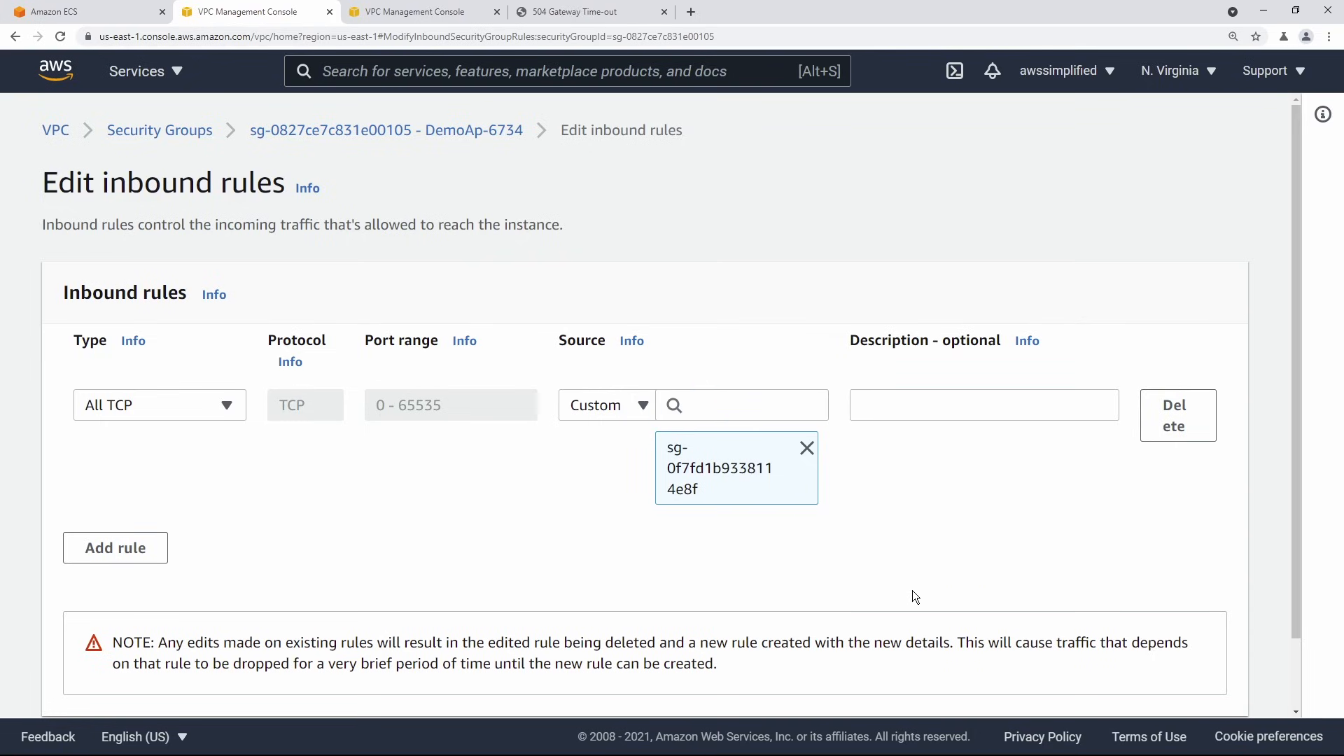
{"action": "scroll", "coordinate": [913, 590], "scroll_direction": "down", "scroll_amount": 2}
{"action": "left_click", "coordinate": [1182, 681]}
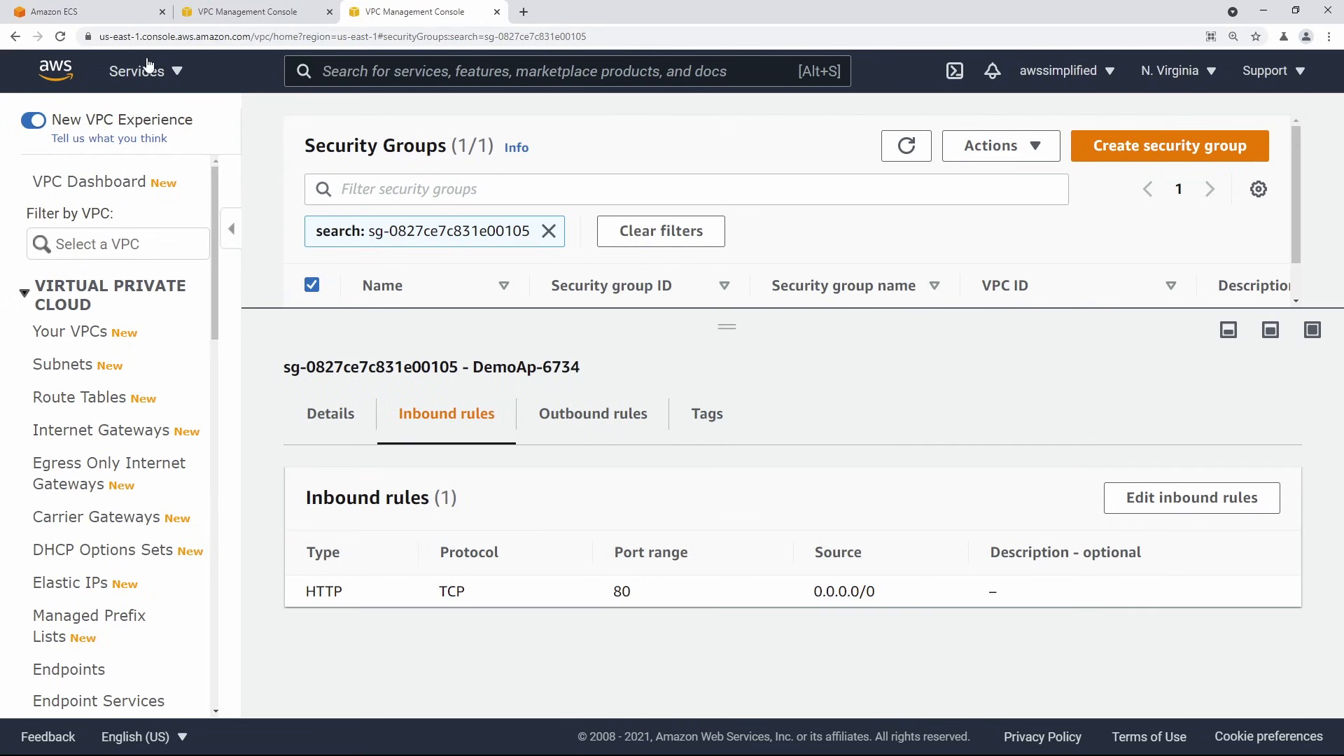
Switch to the EC2 console and open its list of load balancers.
{"action": "left_click", "coordinate": [165, 70]}
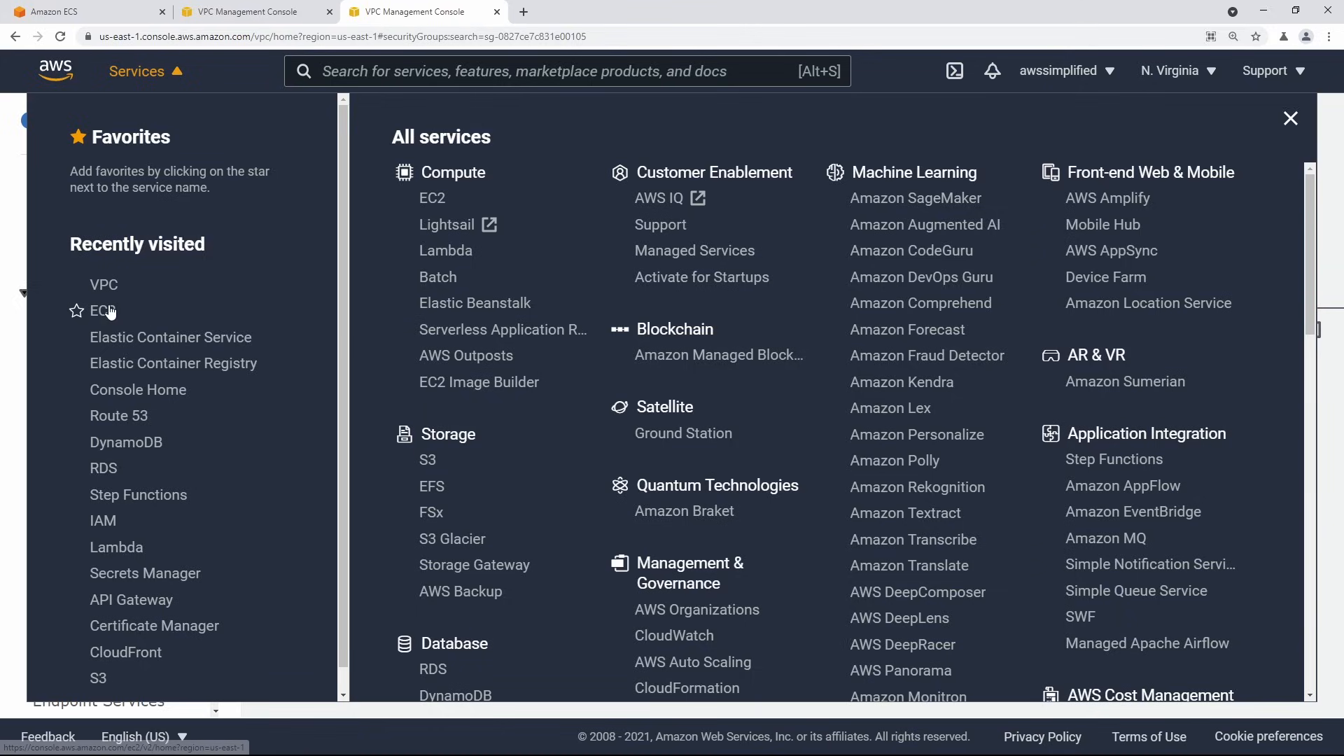
{"action": "left_click", "coordinate": [149, 312]}
{"action": "scroll", "coordinate": [129, 630], "scroll_direction": "down", "scroll_amount": 7}
{"action": "scroll", "coordinate": [129, 658], "scroll_direction": "down", "scroll_amount": 3}
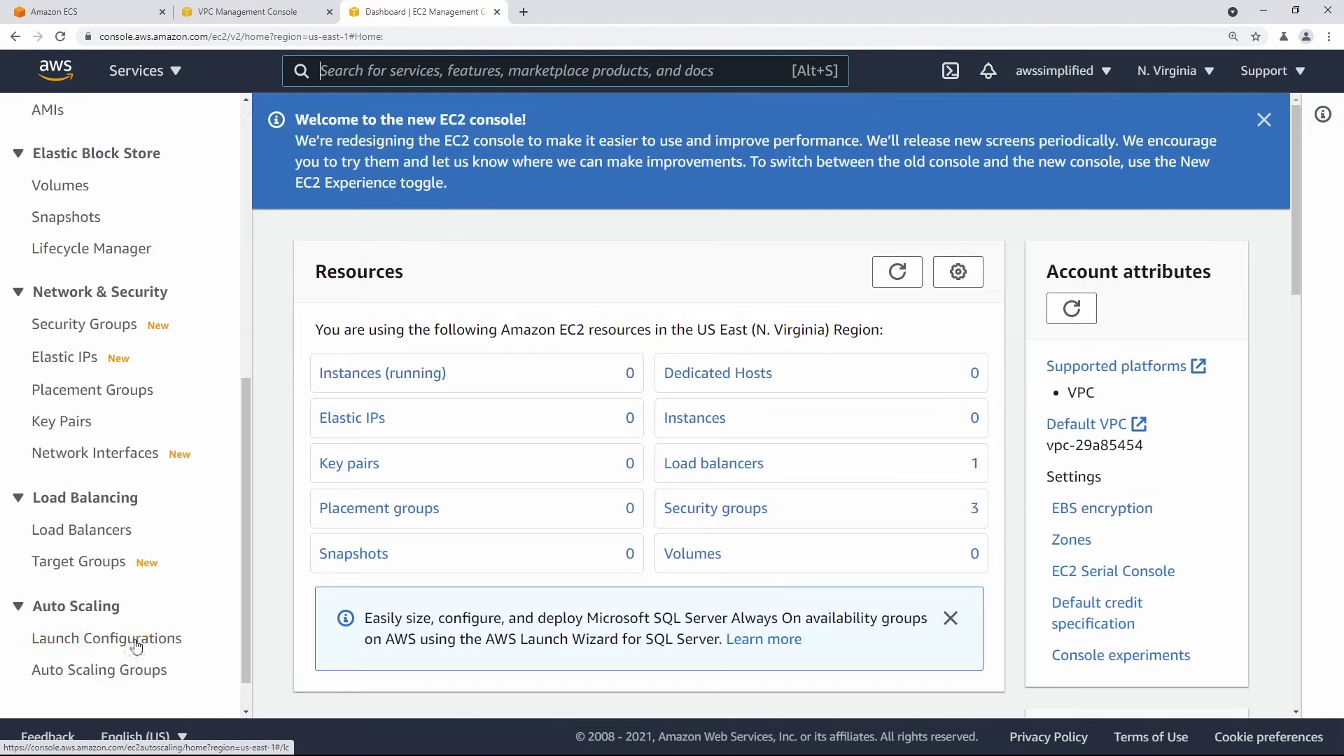
{"action": "left_click", "coordinate": [111, 529]}
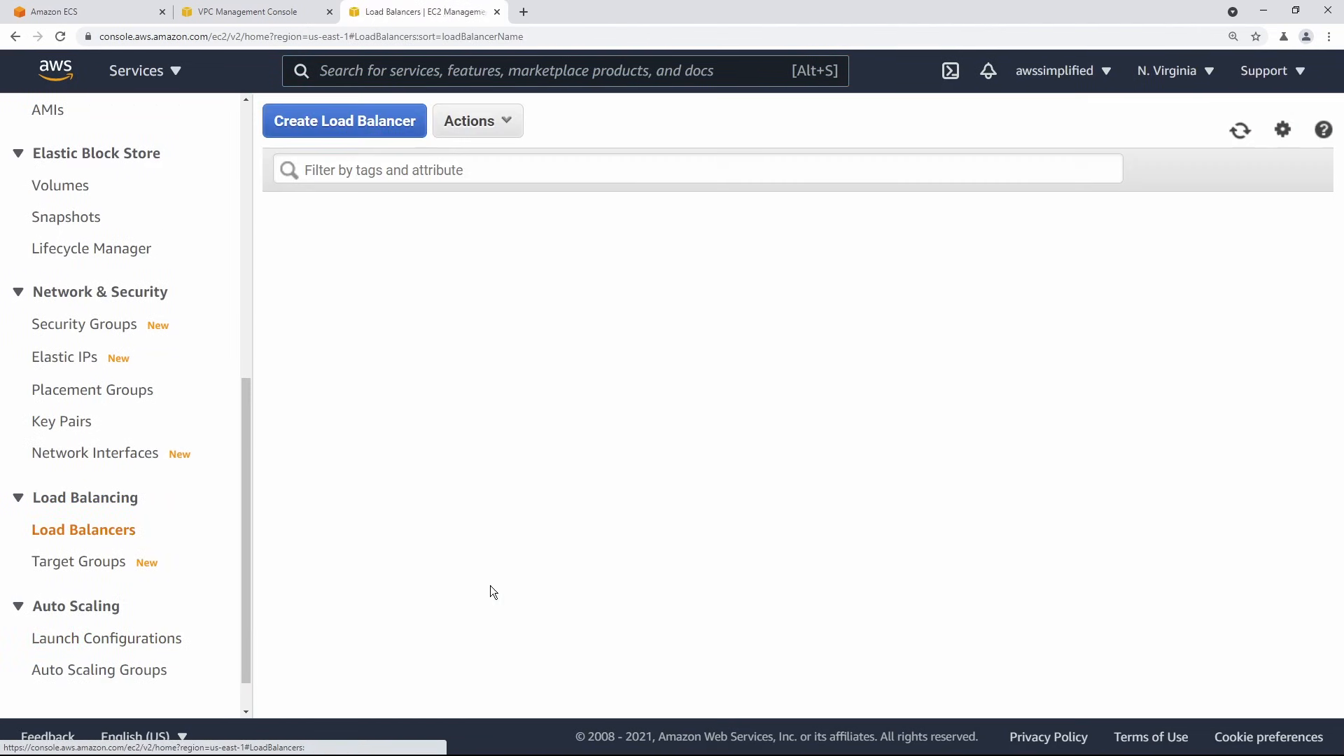
Examine DemoAppLB's CloudWatch monitoring graphs in an enlarged details pane, including requests, HTTP errors and connection counts.
{"action": "left_click", "coordinate": [518, 606]}
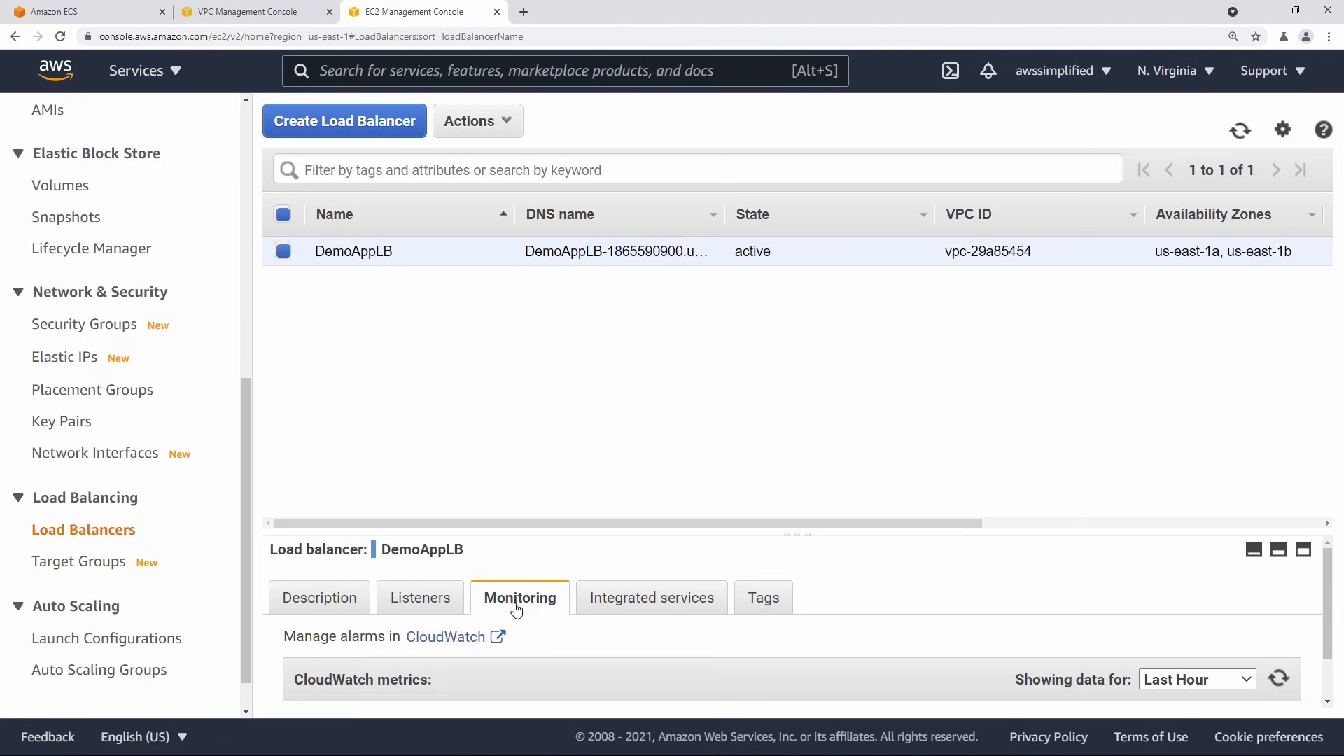
{"action": "left_click", "coordinate": [1303, 550]}
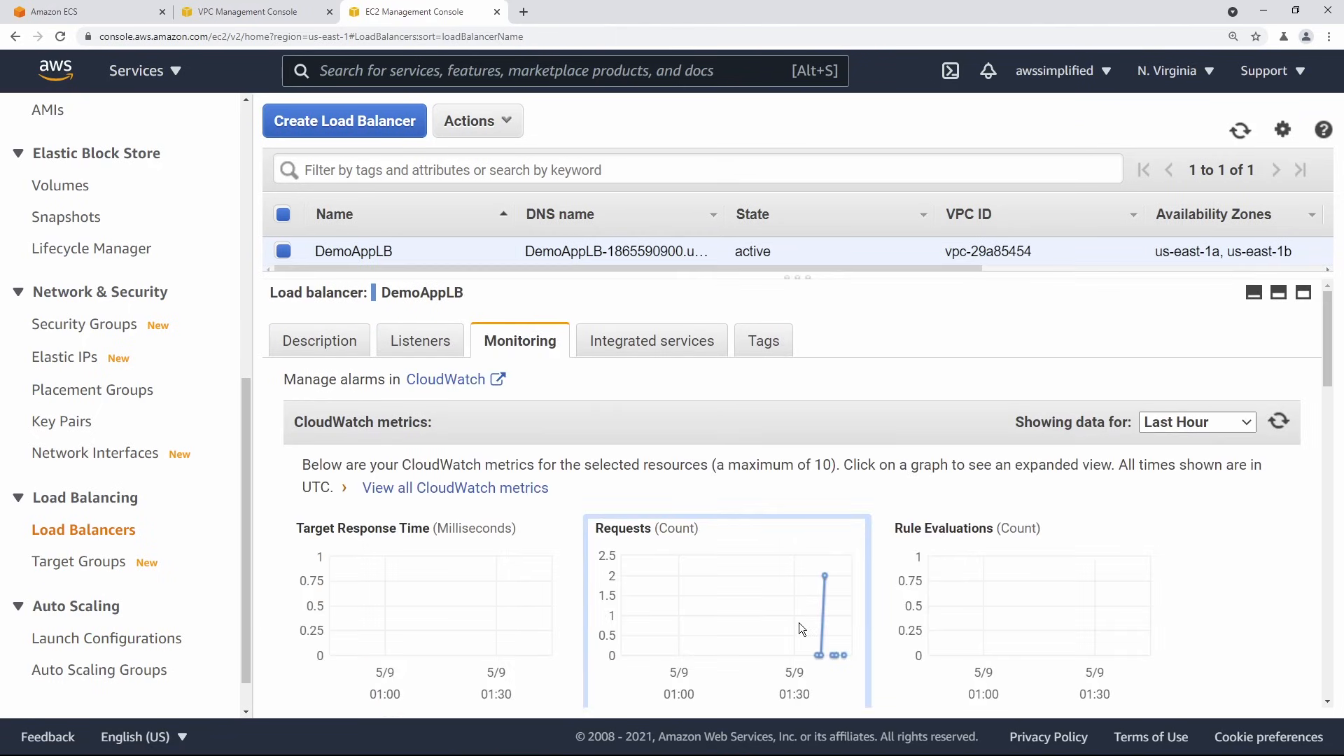
{"action": "scroll", "coordinate": [799, 623], "scroll_direction": "down", "scroll_amount": 3}
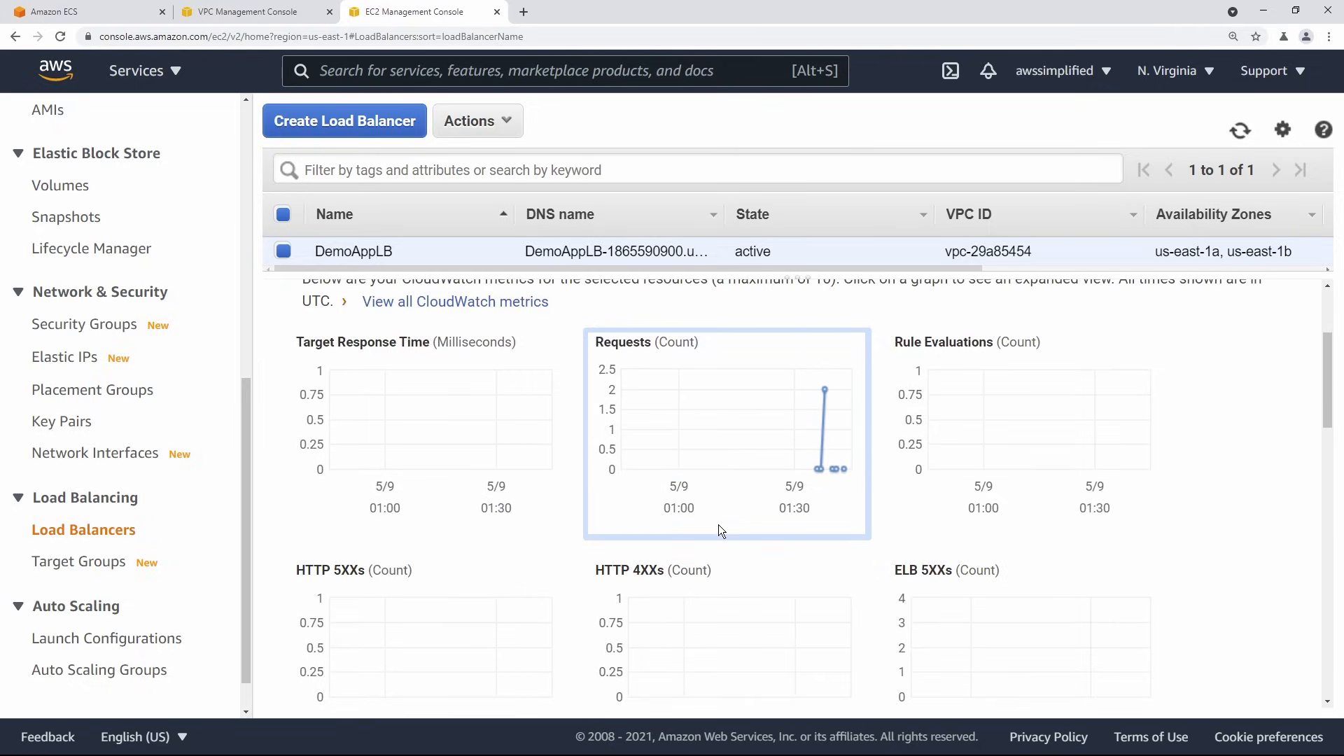
{"action": "scroll", "coordinate": [718, 524], "scroll_direction": "down", "scroll_amount": 7}
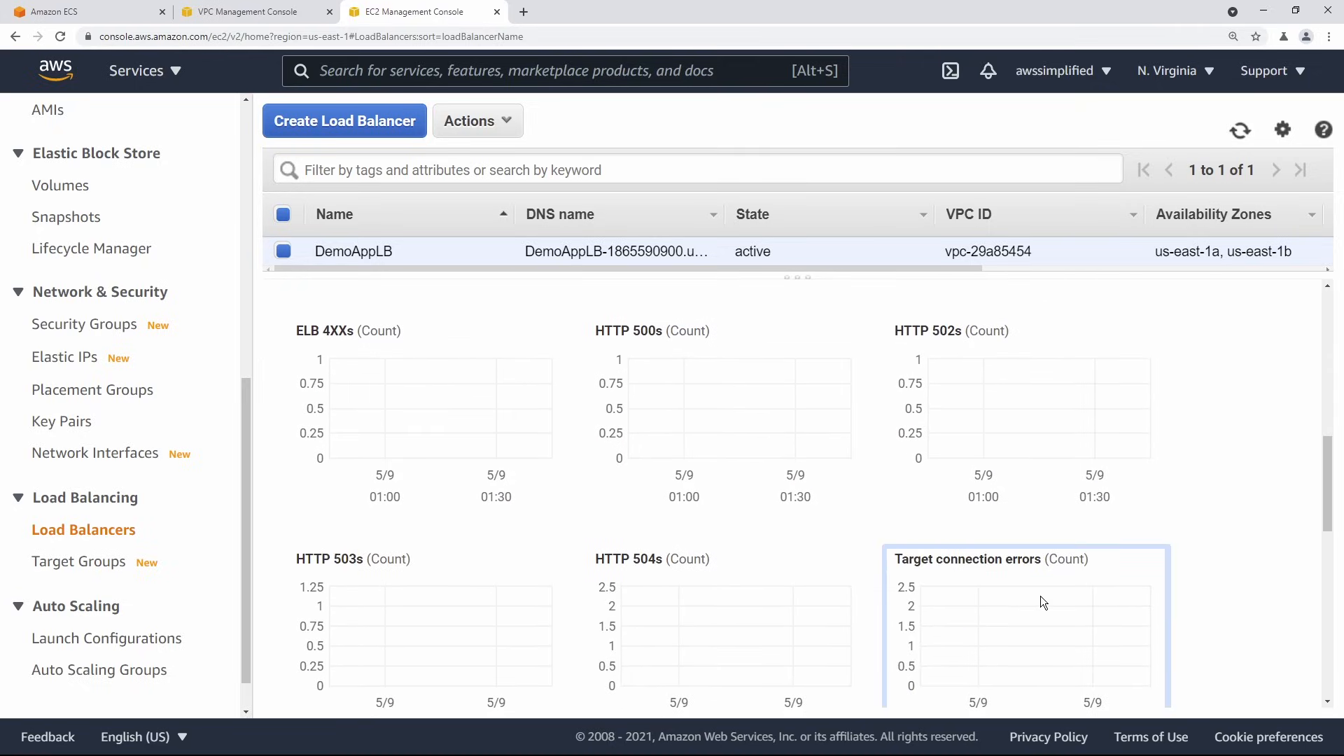
{"action": "scroll", "coordinate": [1039, 608], "scroll_direction": "down", "scroll_amount": 3}
{"action": "scroll", "coordinate": [1017, 606], "scroll_direction": "down", "scroll_amount": 5}
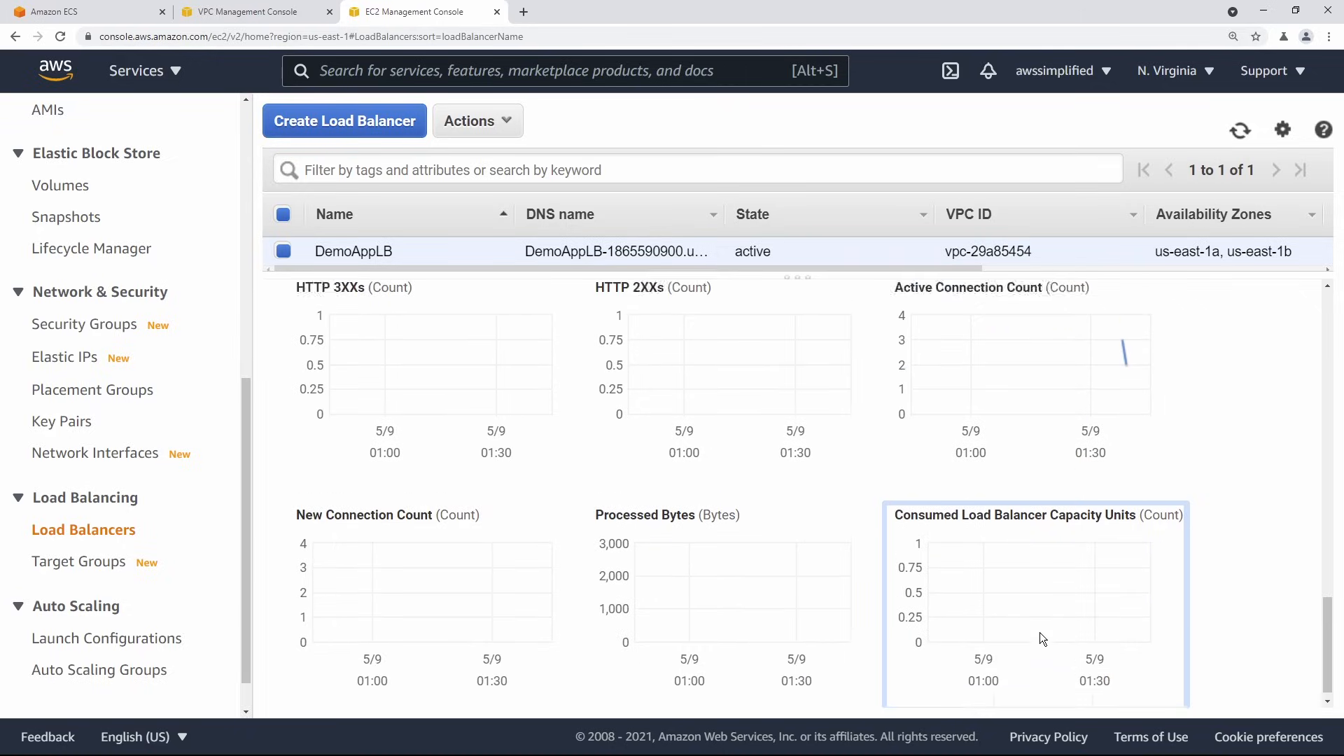
{"action": "scroll", "coordinate": [1029, 621], "scroll_direction": "up", "scroll_amount": 5}
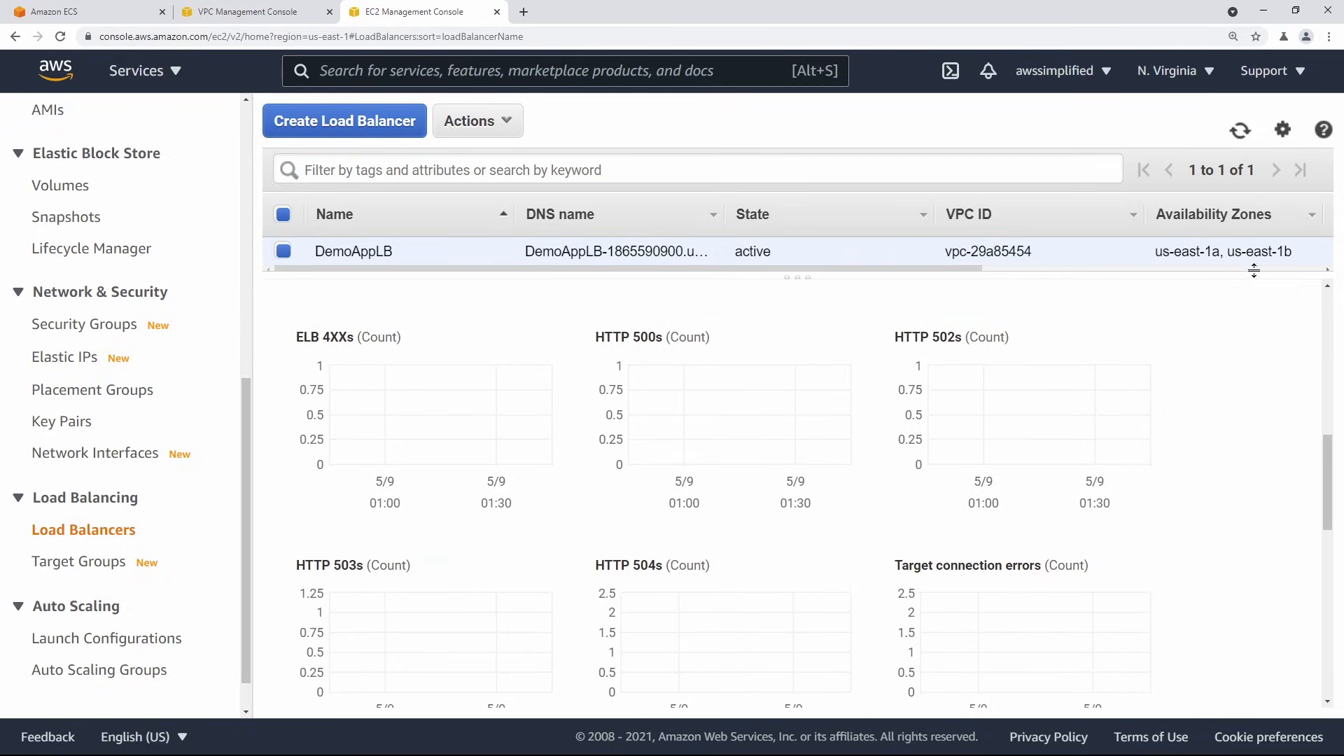
{"action": "scroll", "coordinate": [1221, 504], "scroll_direction": "up", "scroll_amount": 5}
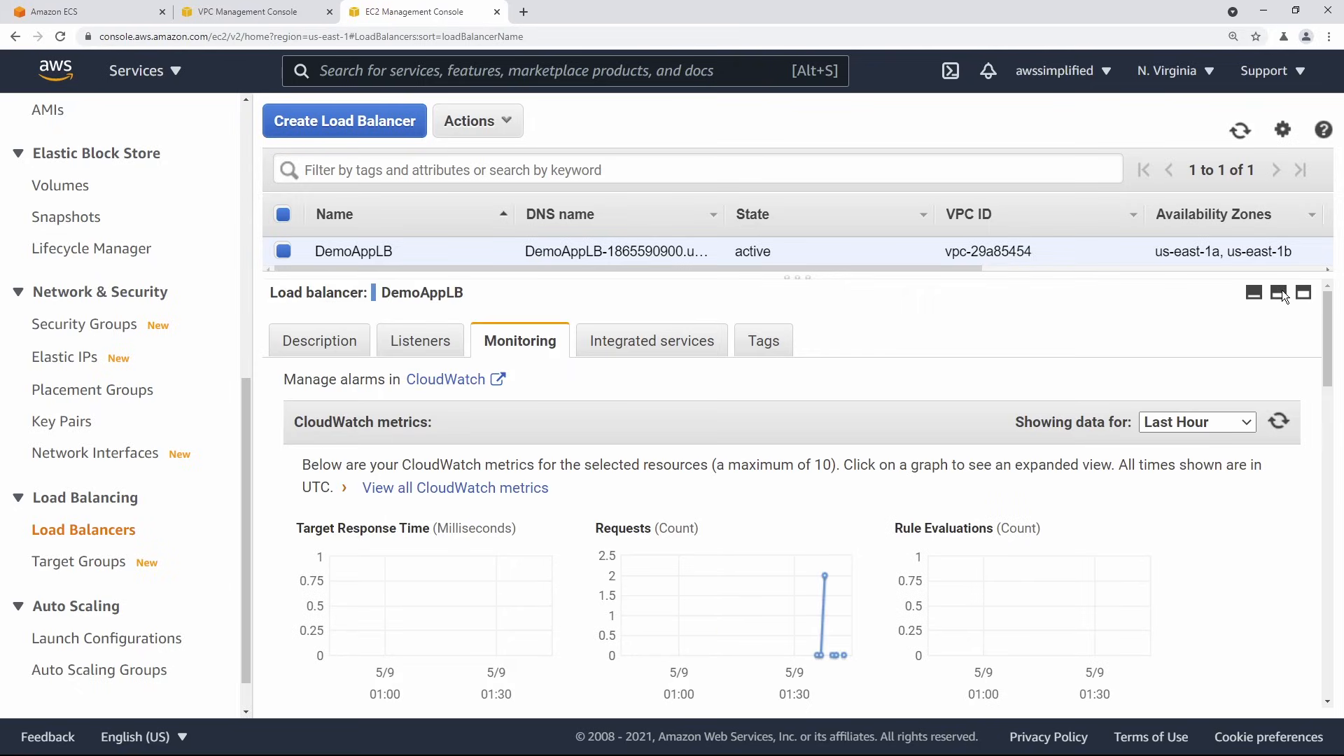
Copy DemoAppLB's DNS name from its description and load that address in a new browser tab.
{"action": "left_click", "coordinate": [419, 341]}
{"action": "left_click", "coordinate": [324, 339]}
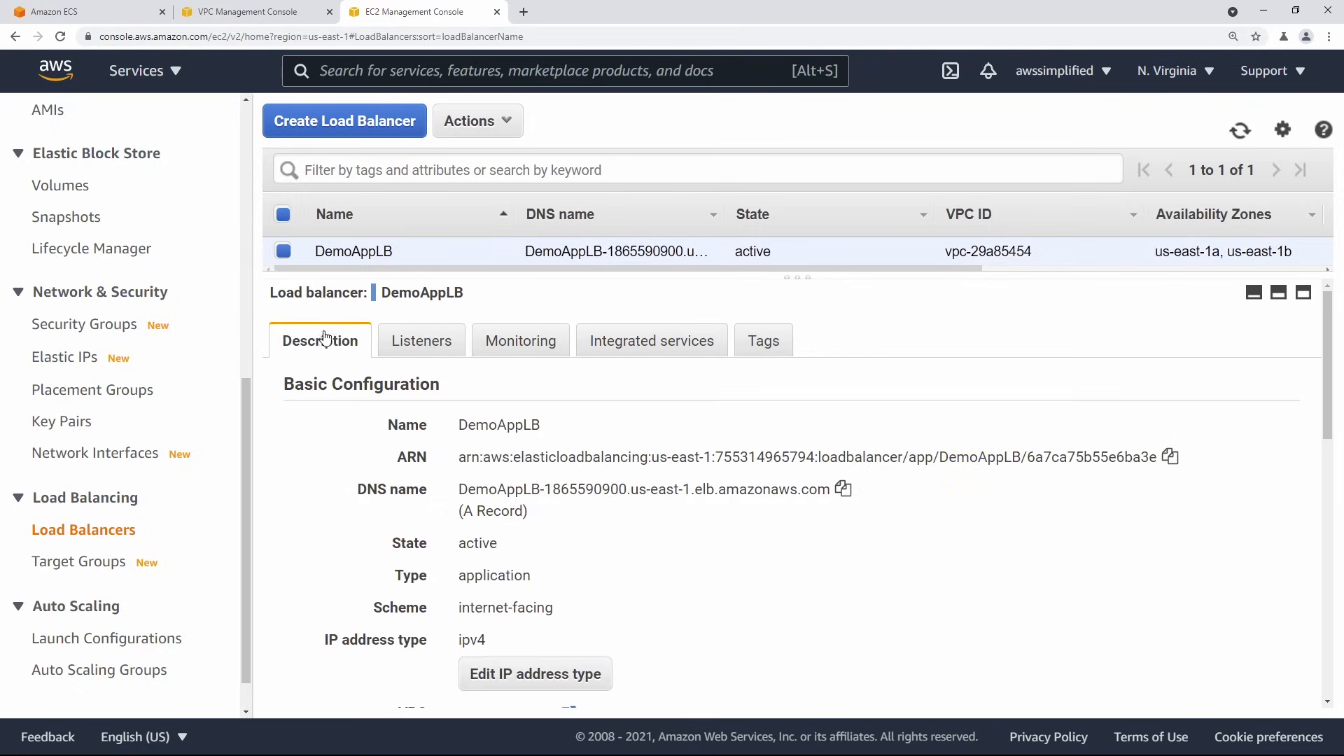
{"action": "left_click", "coordinate": [842, 489]}
{"action": "left_click_drag", "start_coordinate": [459, 490], "coordinate": [788, 499]}
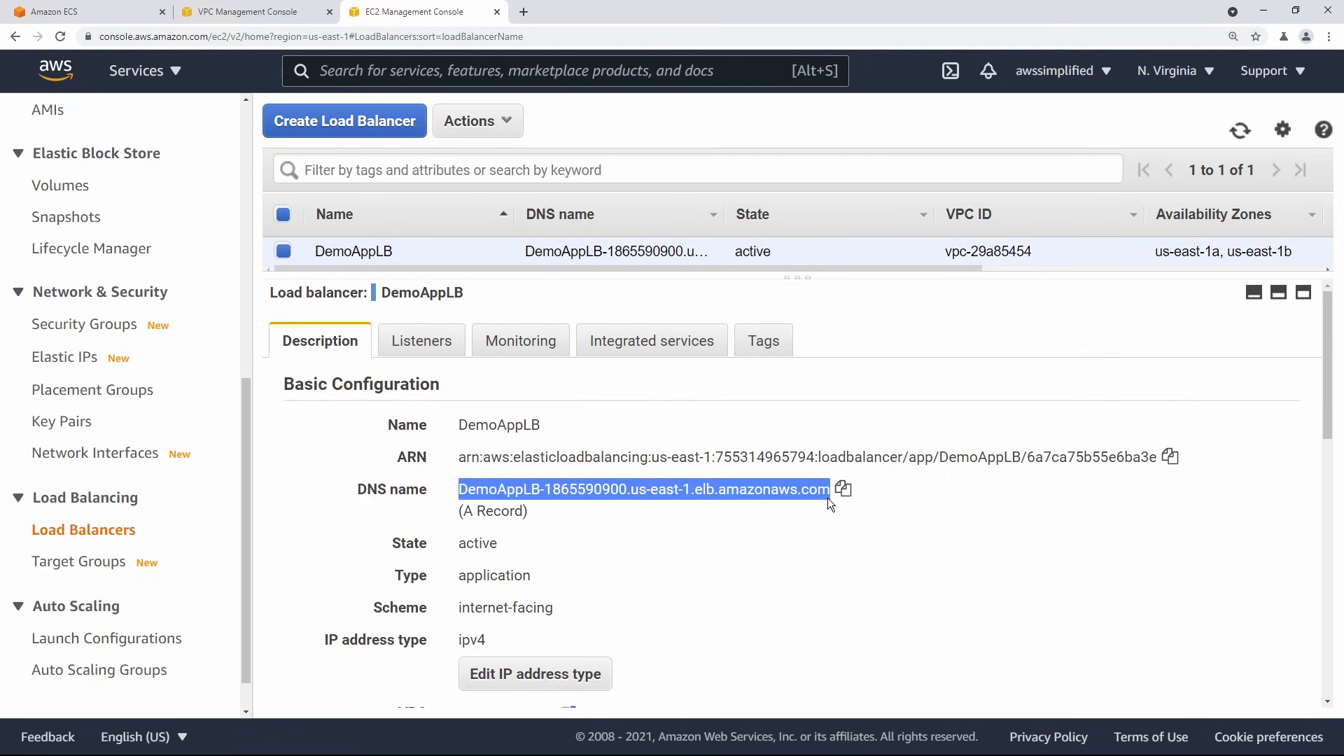
{"action": "left_click", "coordinate": [524, 13]}
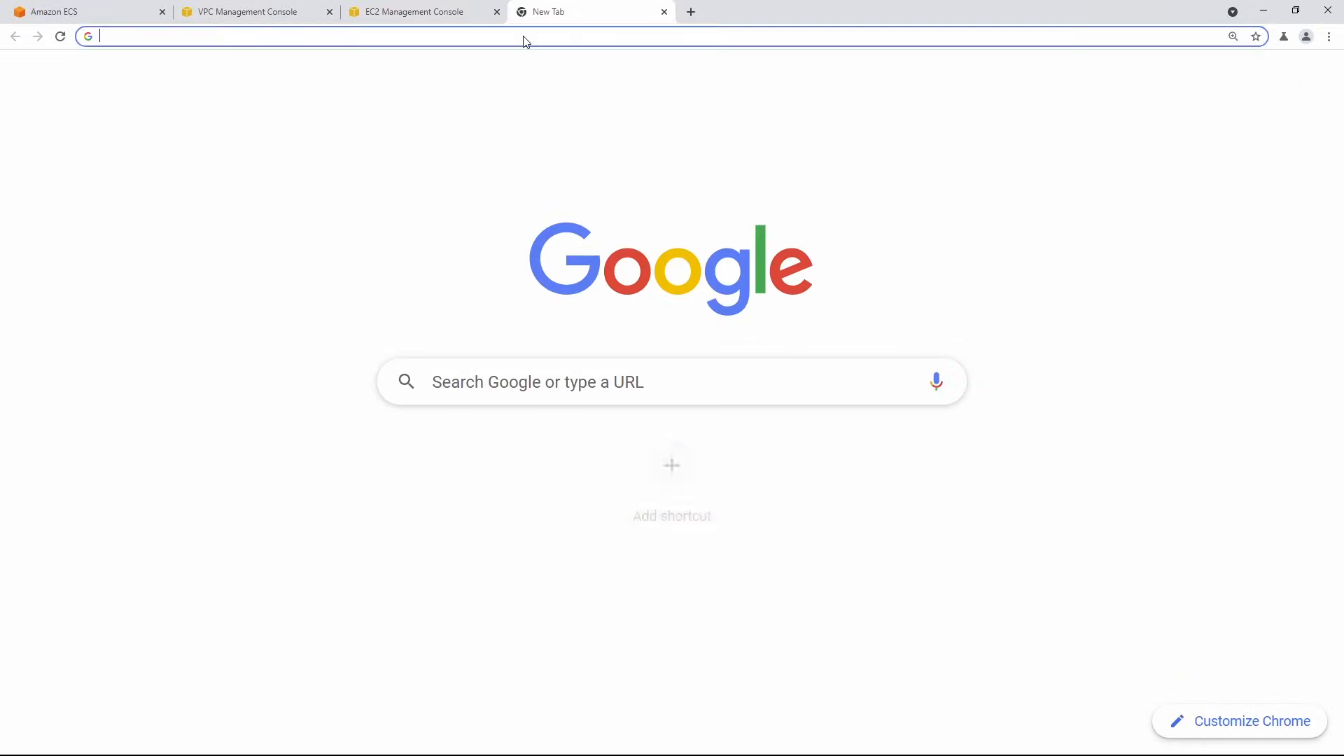
{"action": "key", "text": "ctrl+v"}
{"action": "key", "text": "Return"}
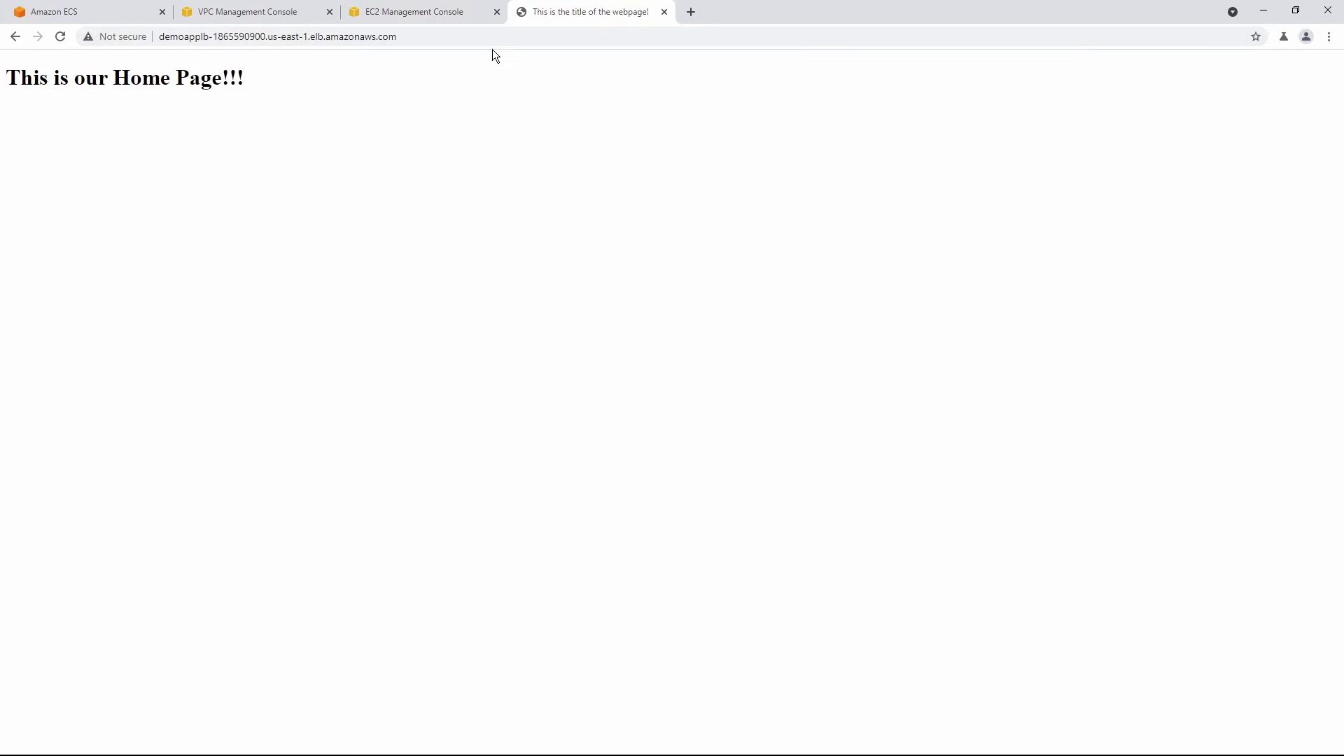
Load the /app path at the load balancer's address and check the text it returns.
{"action": "left_click", "coordinate": [530, 40]}
{"action": "left_click", "coordinate": [533, 38]}
{"action": "type", "text": "/app"}
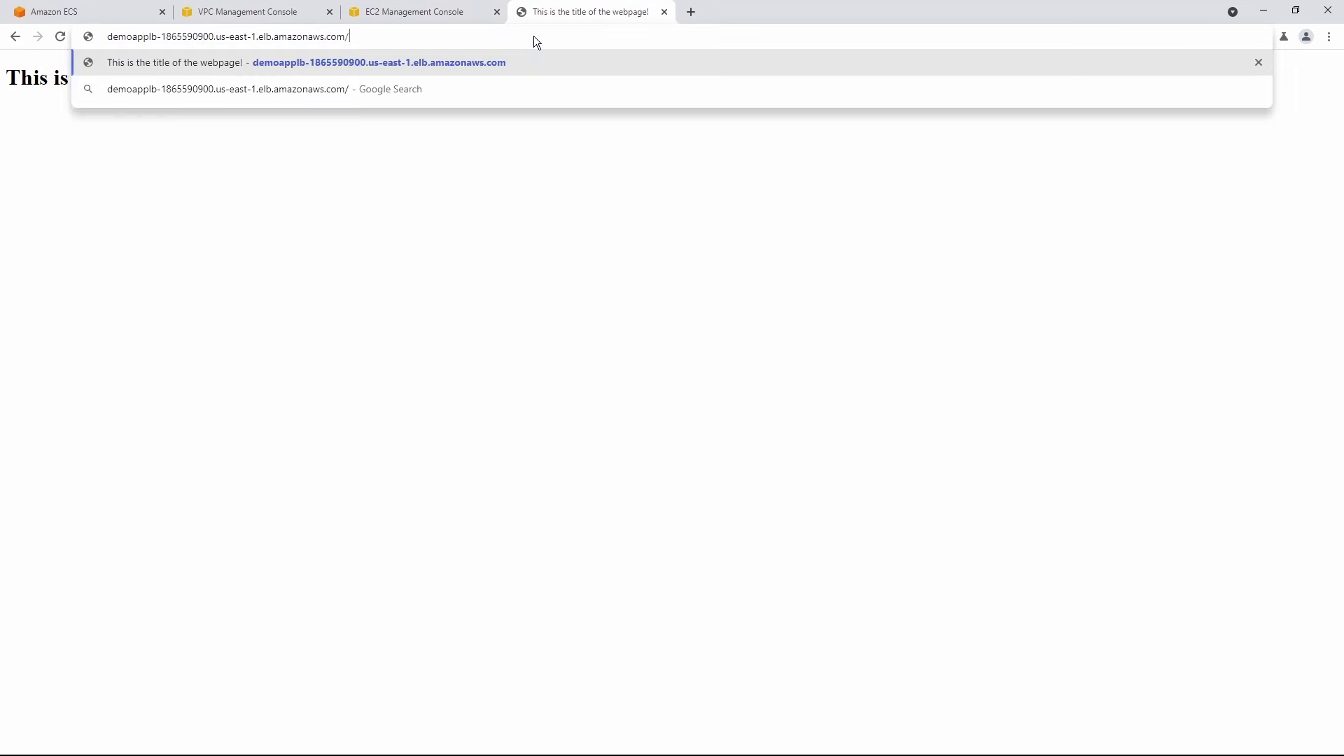
{"action": "key", "text": "Return"}
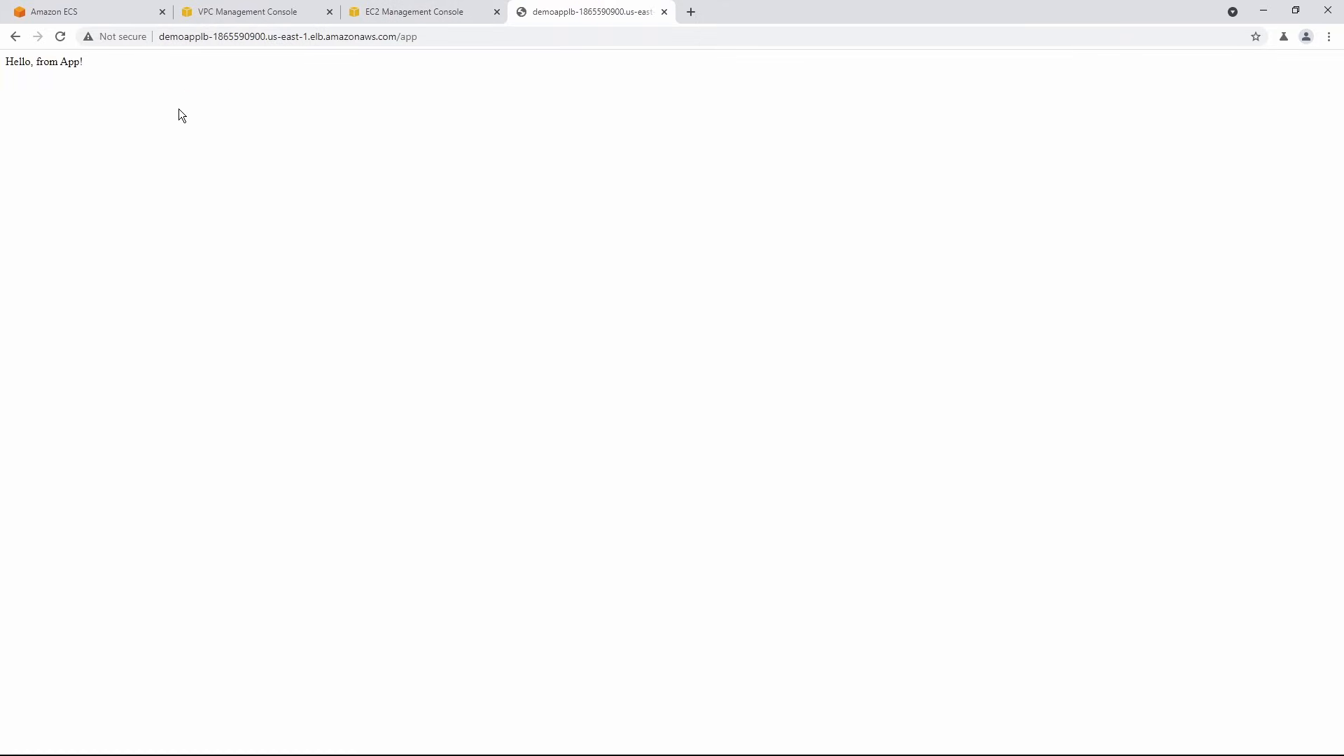
{"action": "left_click_drag", "start_coordinate": [98, 65], "coordinate": [6, 75]}
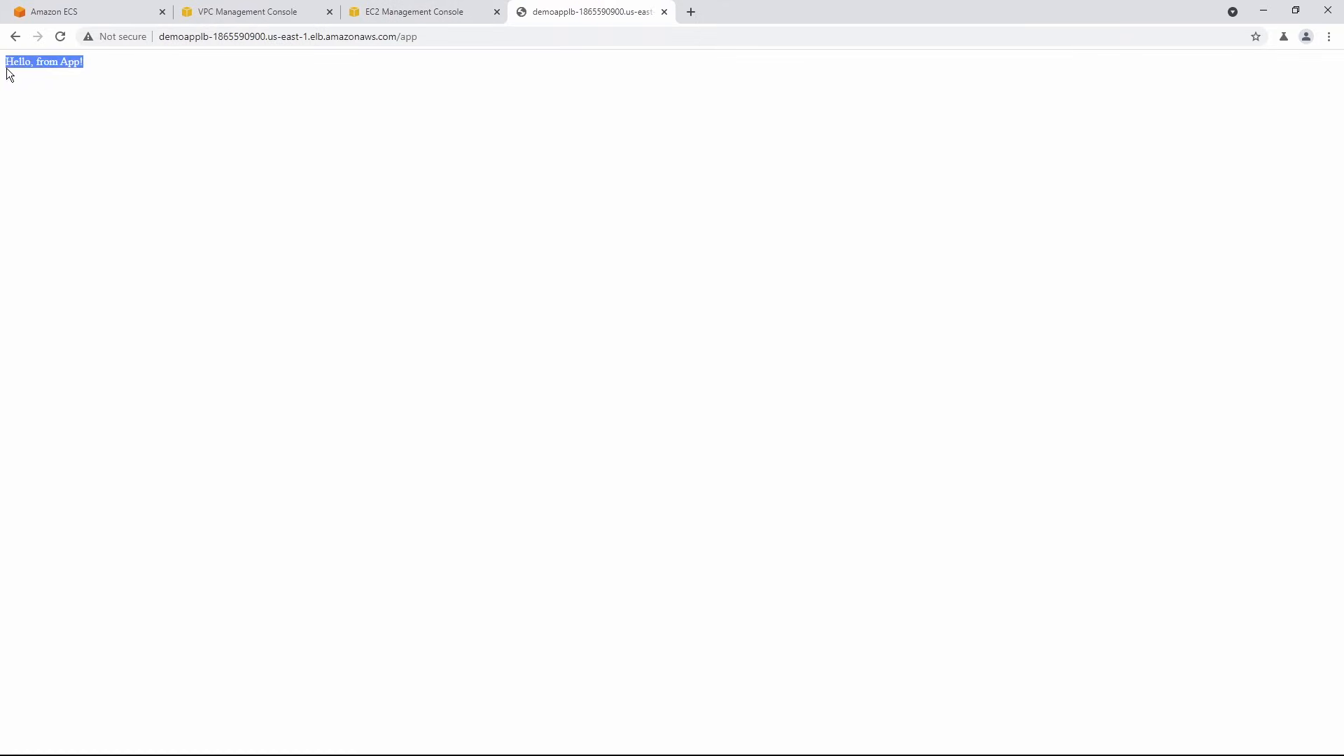
{"action": "left_click", "coordinate": [117, 112]}
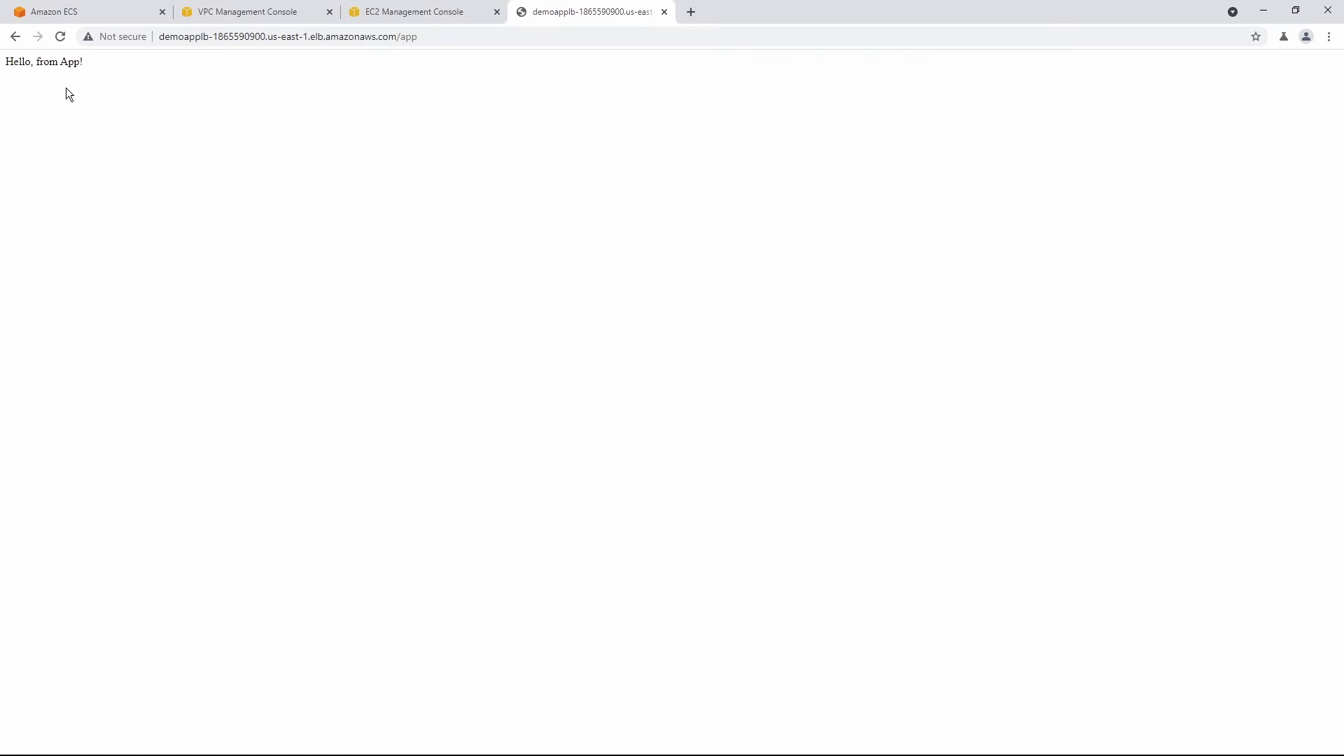